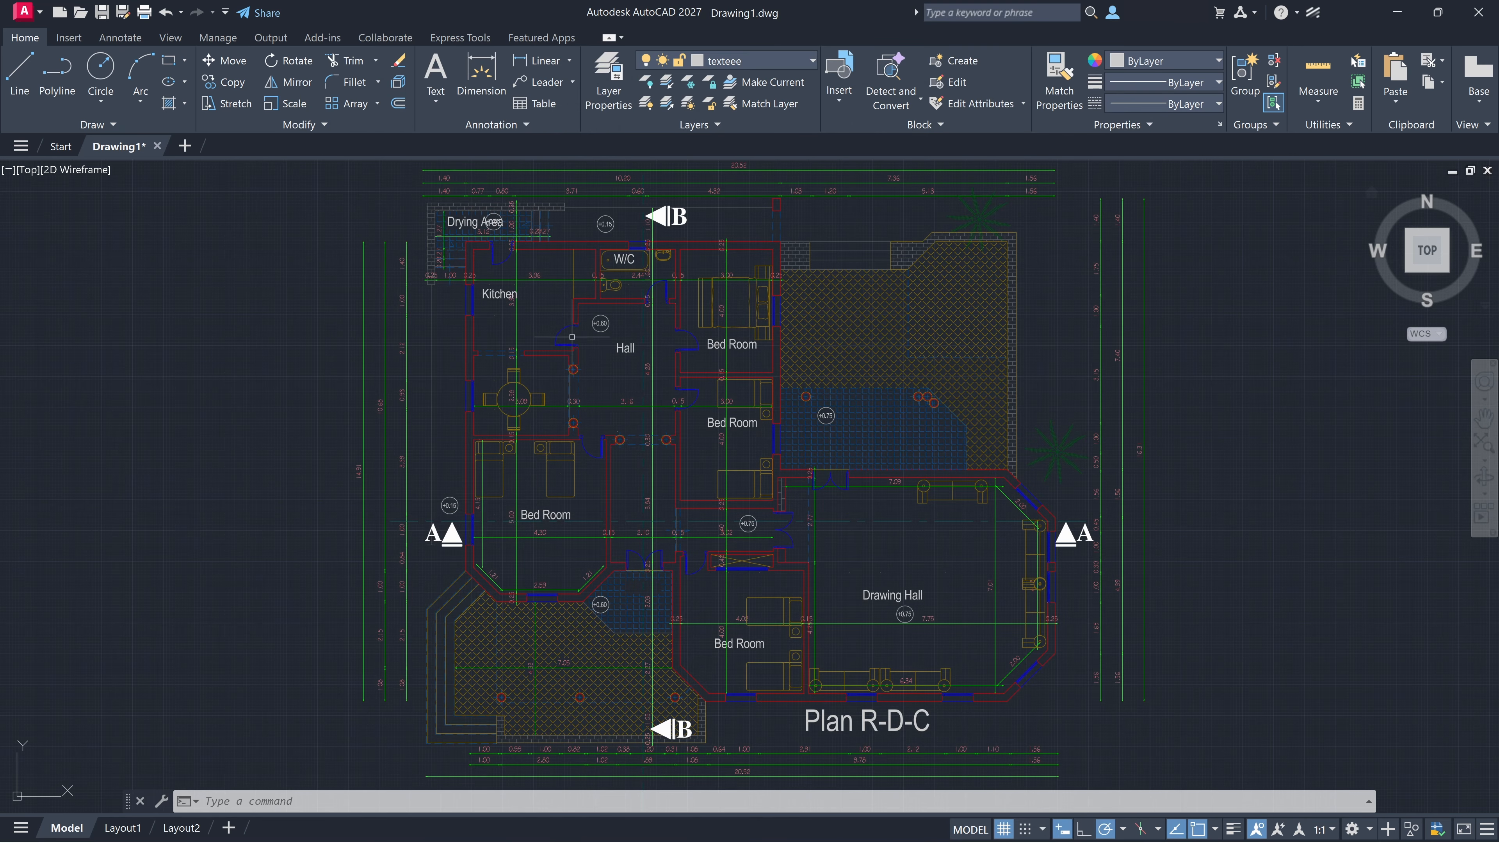
- Select the kitchen door, the Drawing Hall label and a Drawing Hall sofa one at a time to check their layers
{"action": "left_click", "coordinate": [555, 354]}
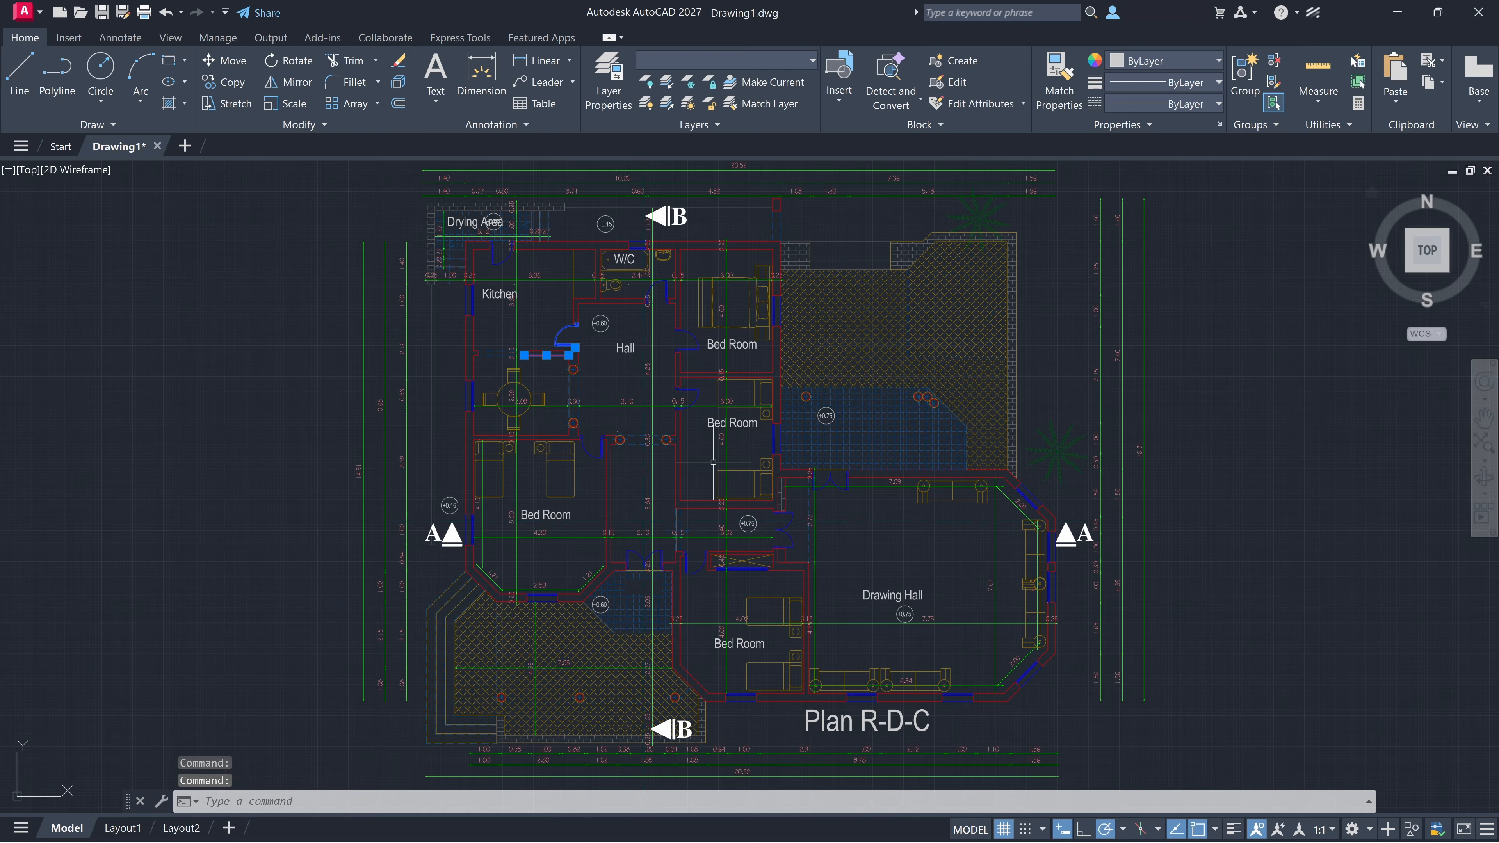
{"action": "key", "text": "Escape"}
{"action": "left_click", "coordinate": [899, 594]}
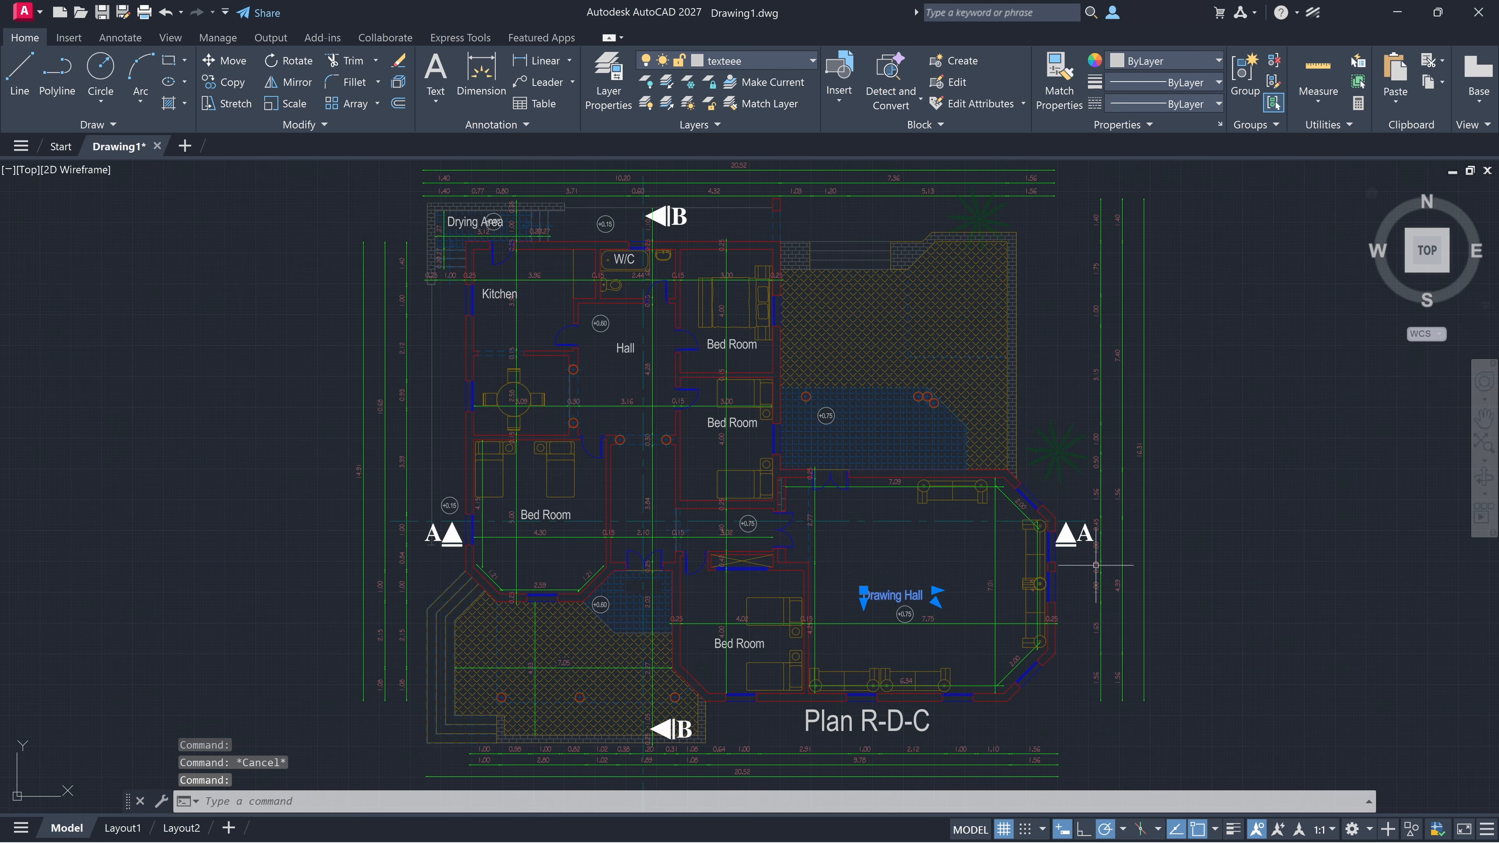
{"action": "key", "text": "Escape"}
{"action": "left_click", "coordinate": [844, 678]}
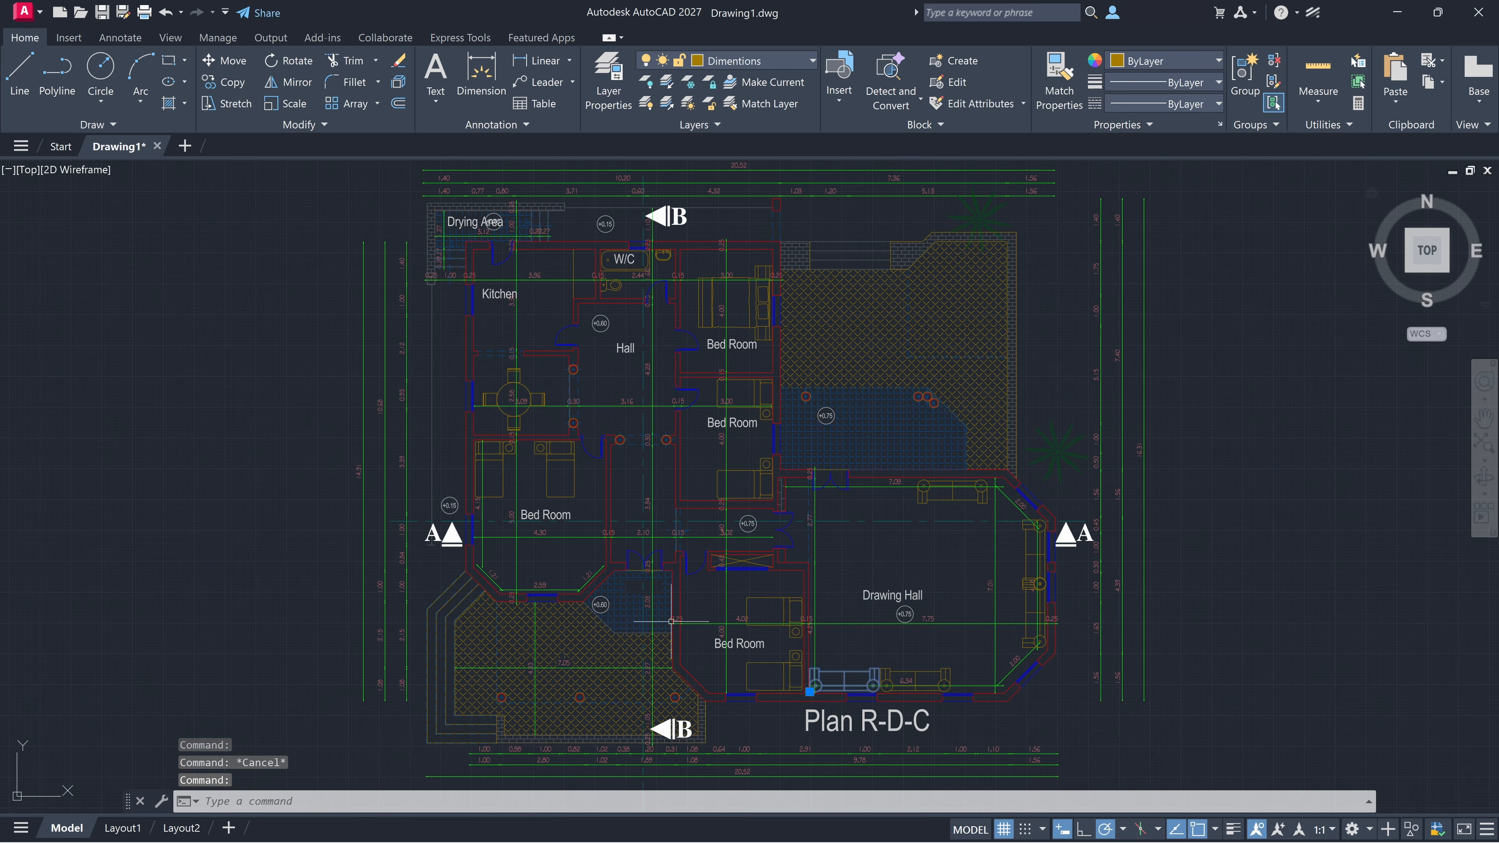
{"action": "key", "text": "Escape"}
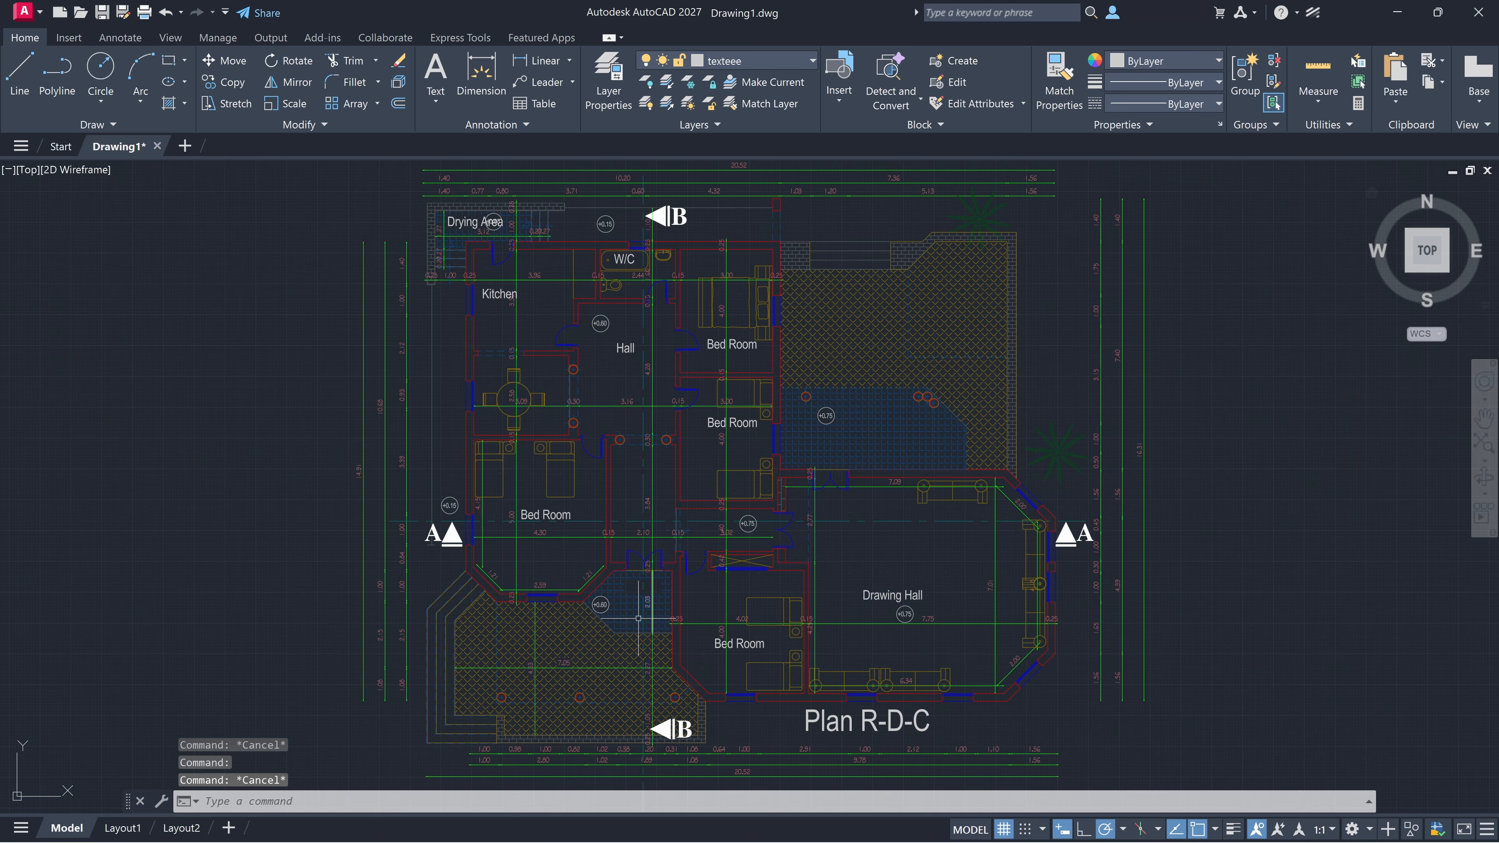
- Toggle the Exterior, Dimentions and vegetation layers off and back on, and freeze and thaw the Exteriror hatch layer
{"action": "left_click", "coordinate": [751, 58]}
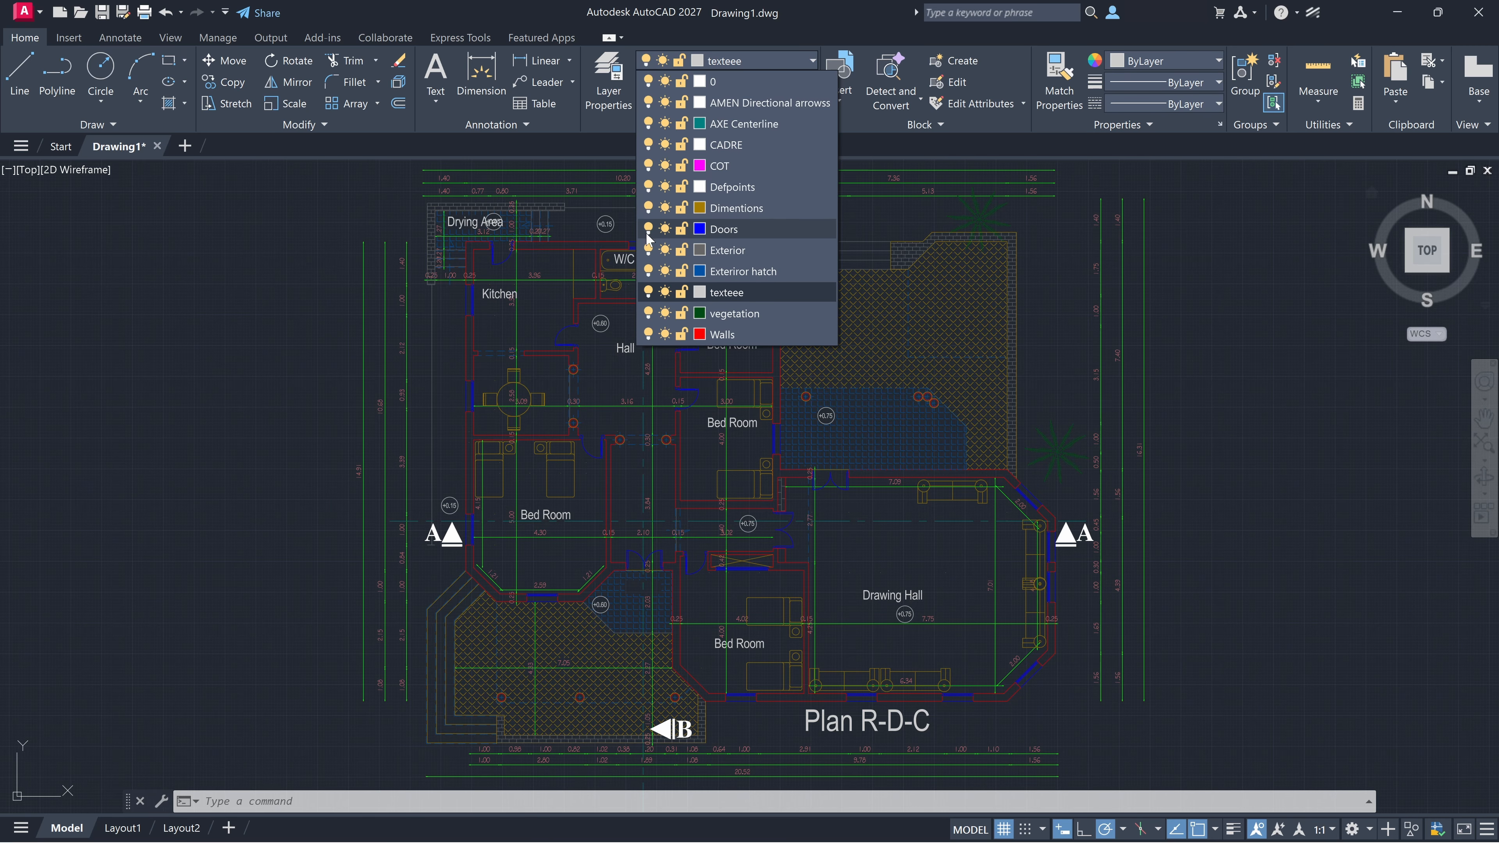
{"action": "left_click", "coordinate": [648, 251]}
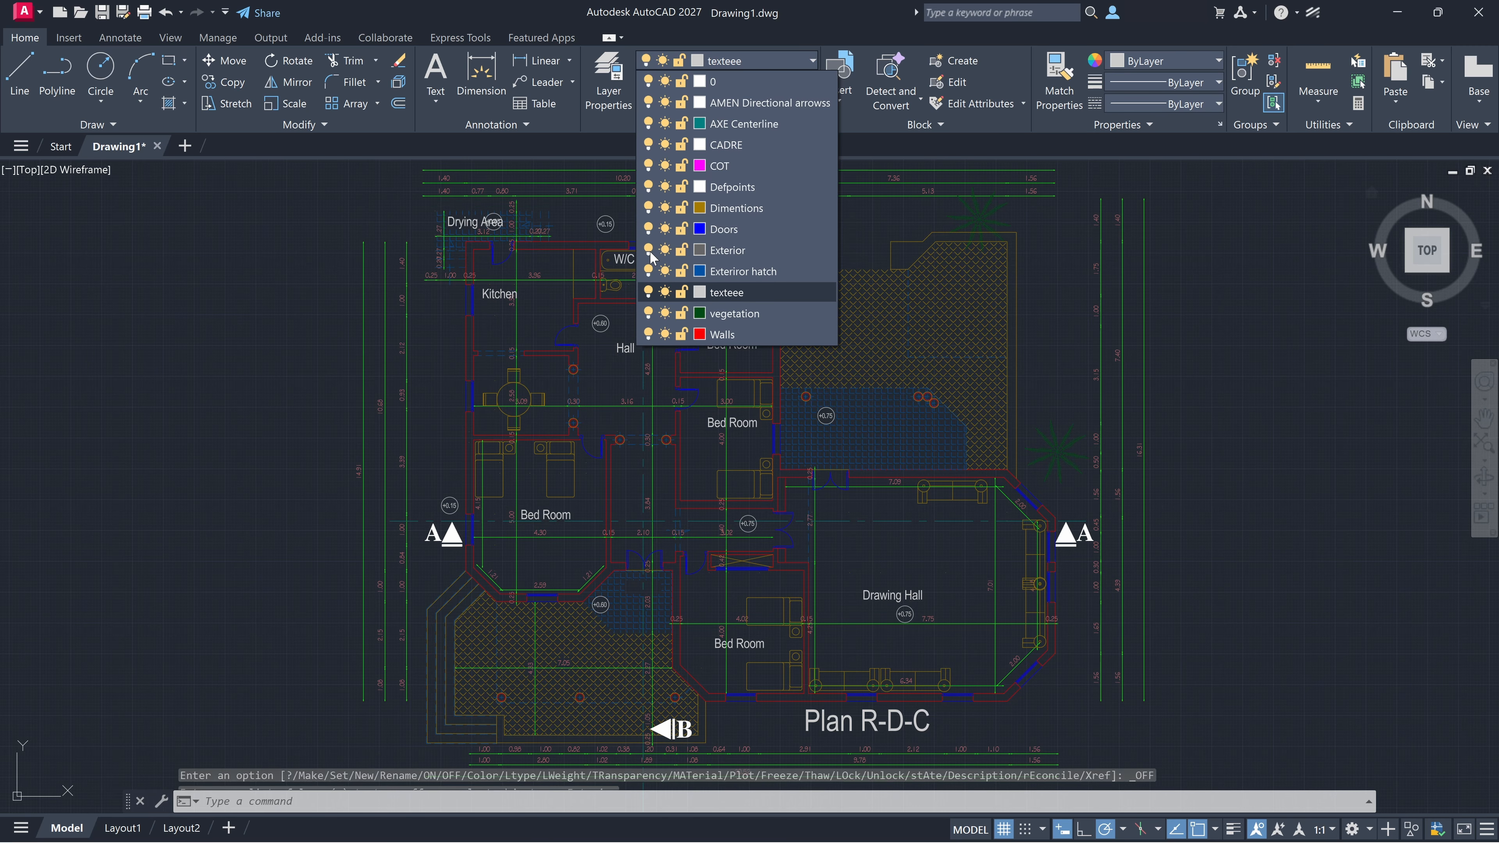
{"action": "left_click", "coordinate": [648, 208]}
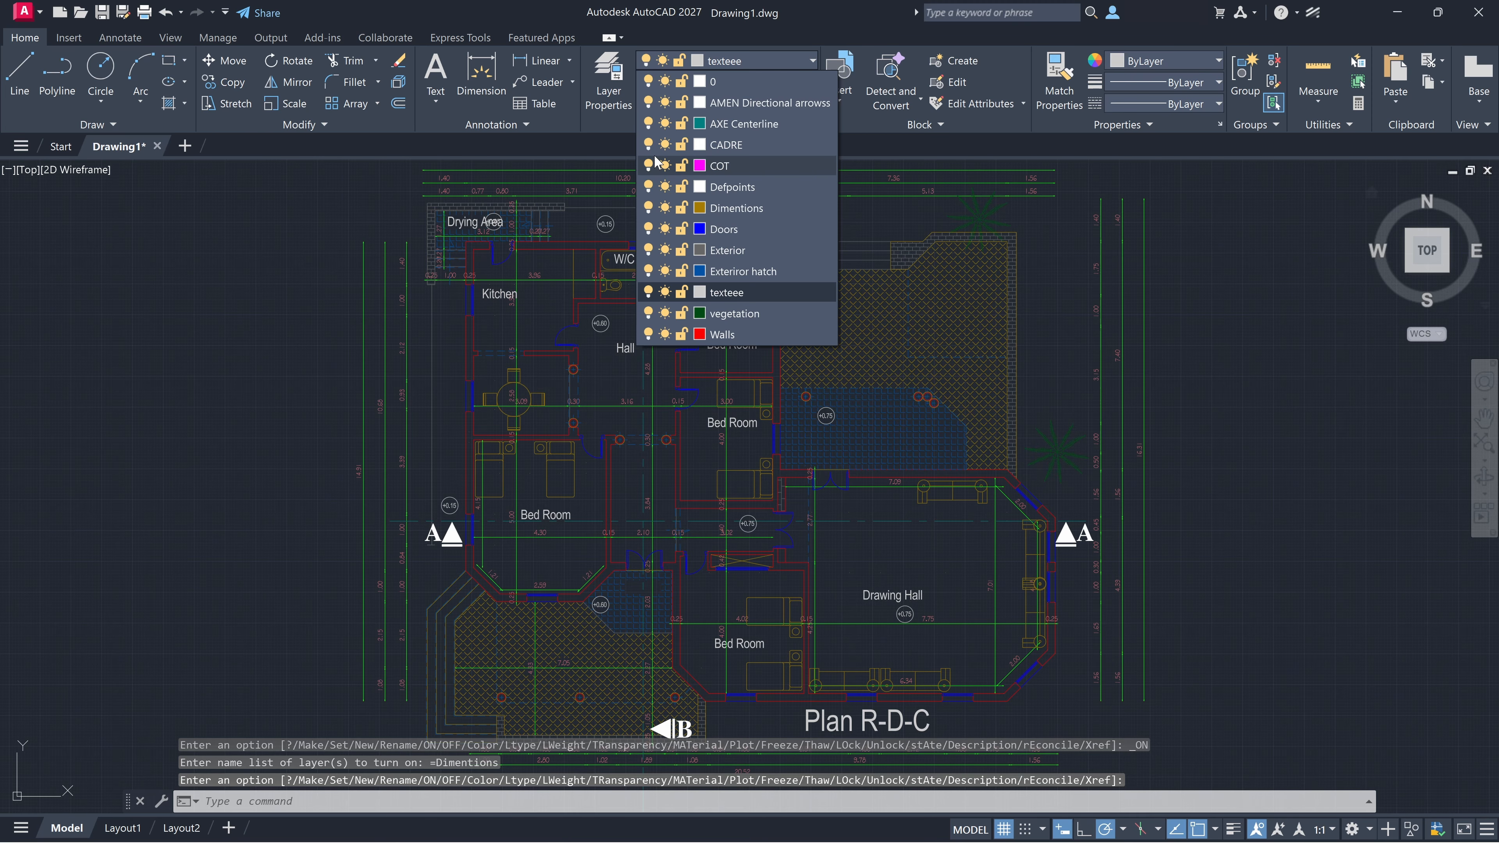
{"action": "left_click", "coordinate": [650, 207]}
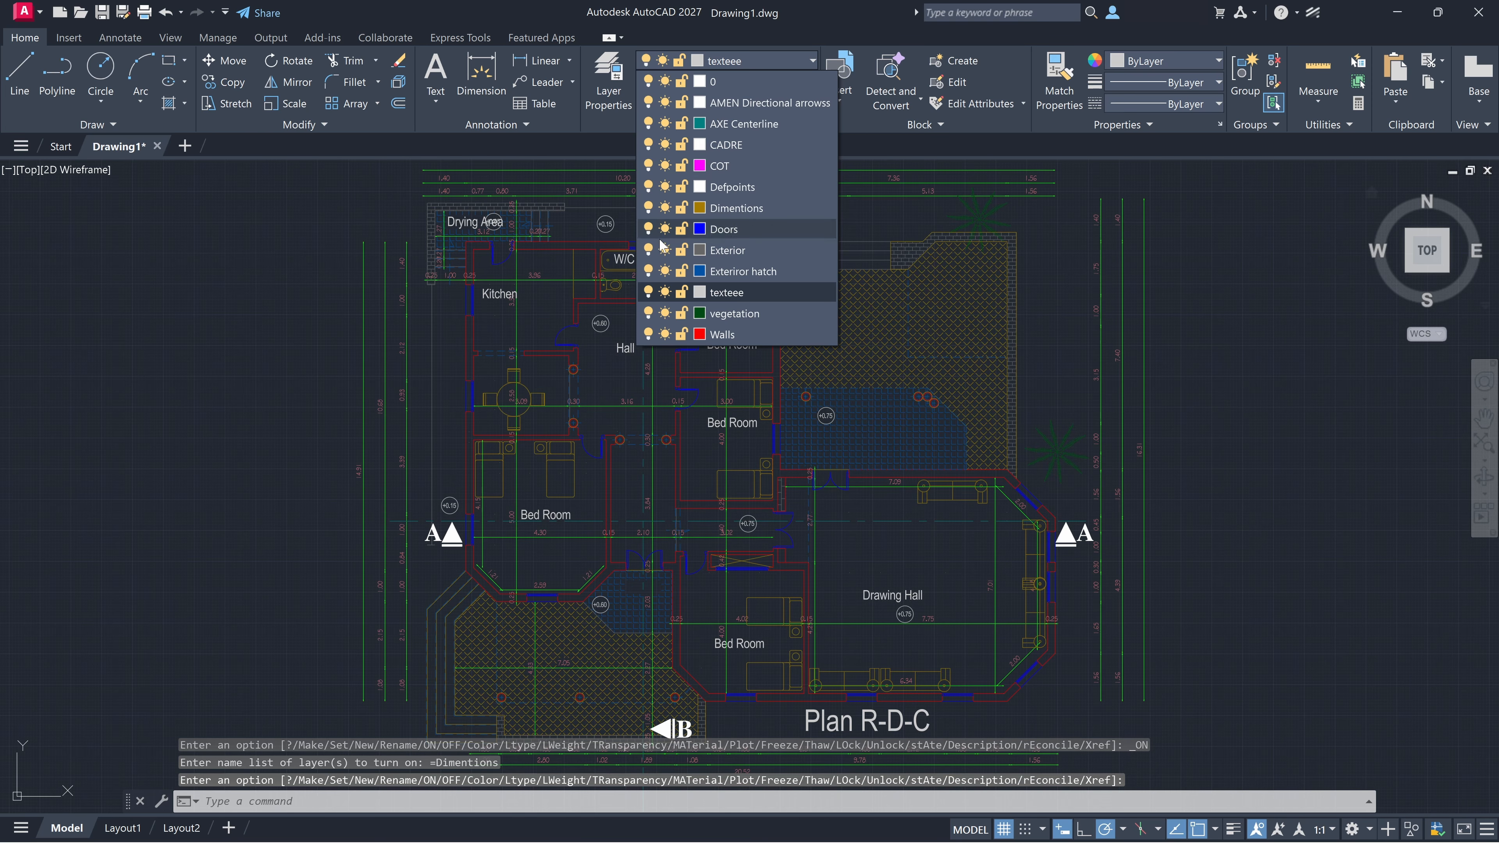
{"action": "left_click", "coordinate": [666, 270]}
{"action": "left_click", "coordinate": [665, 271]}
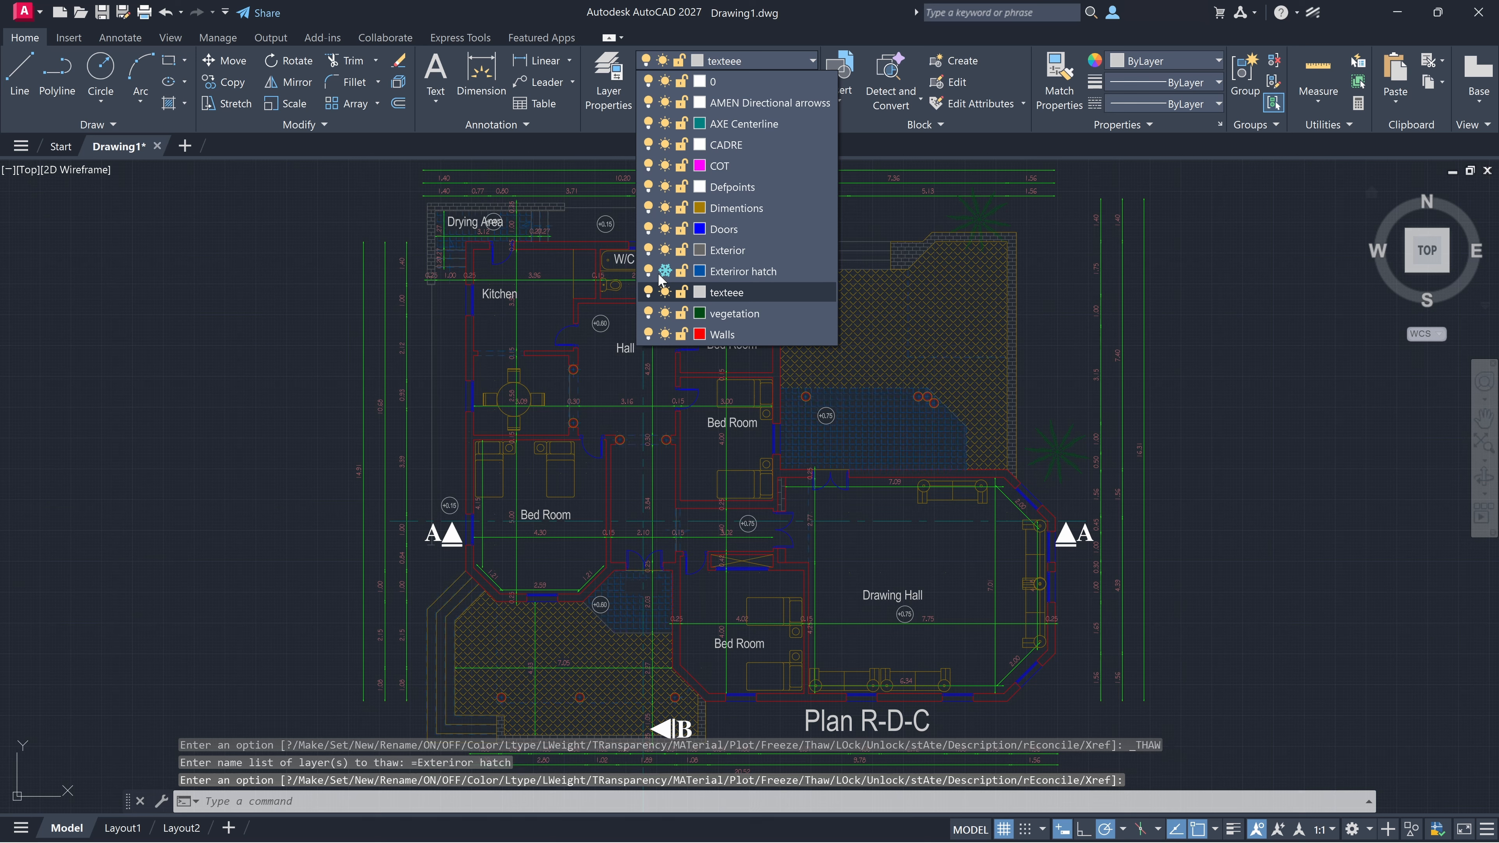
{"action": "left_click", "coordinate": [648, 314]}
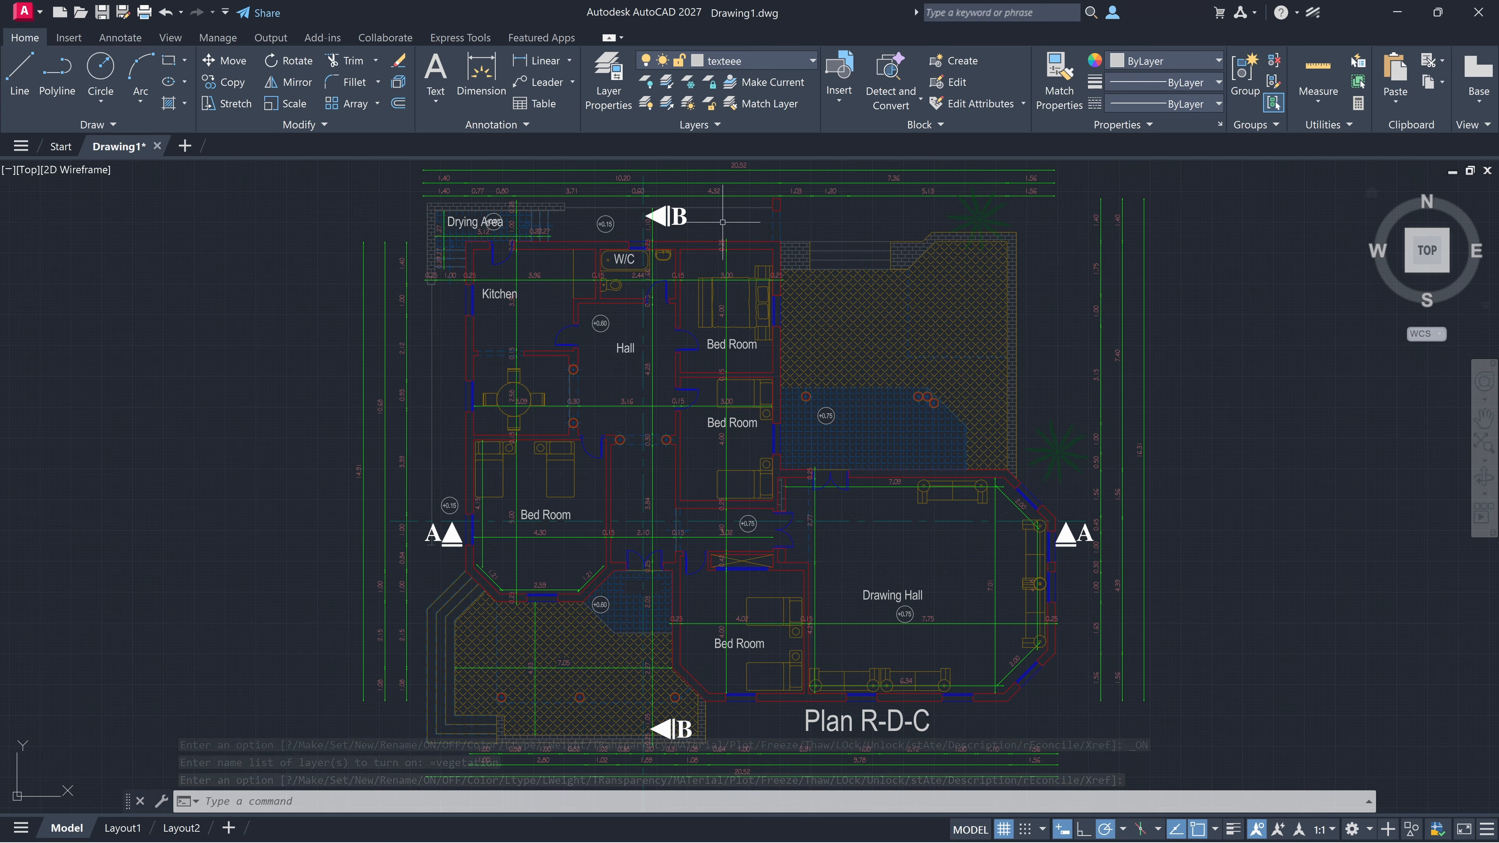
- Set the current layer to Walls, Doors and Dimentions in turn
{"action": "left_click", "coordinate": [763, 61]}
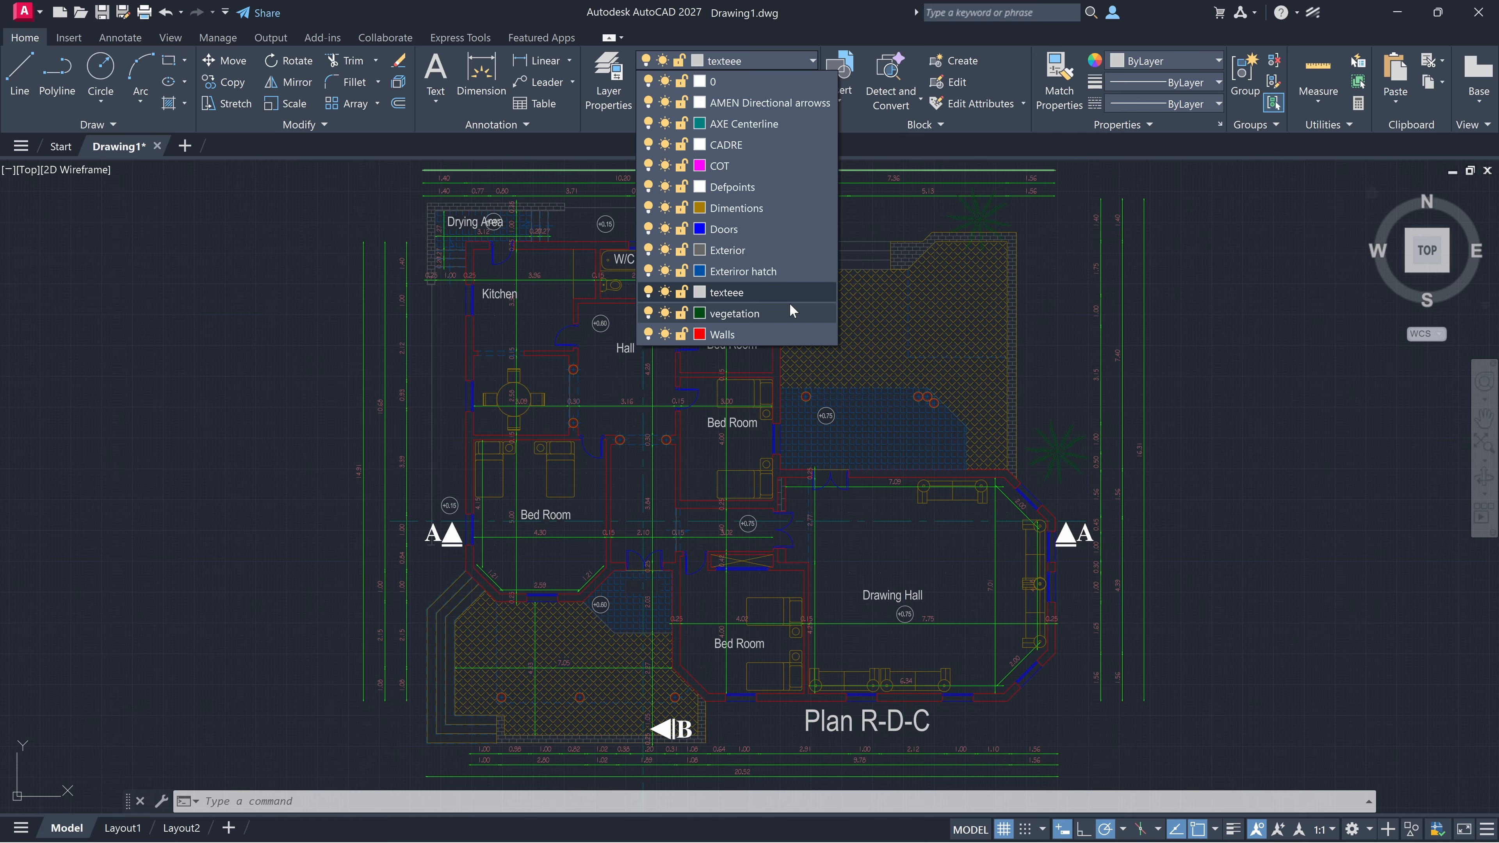
{"action": "left_click", "coordinate": [777, 334]}
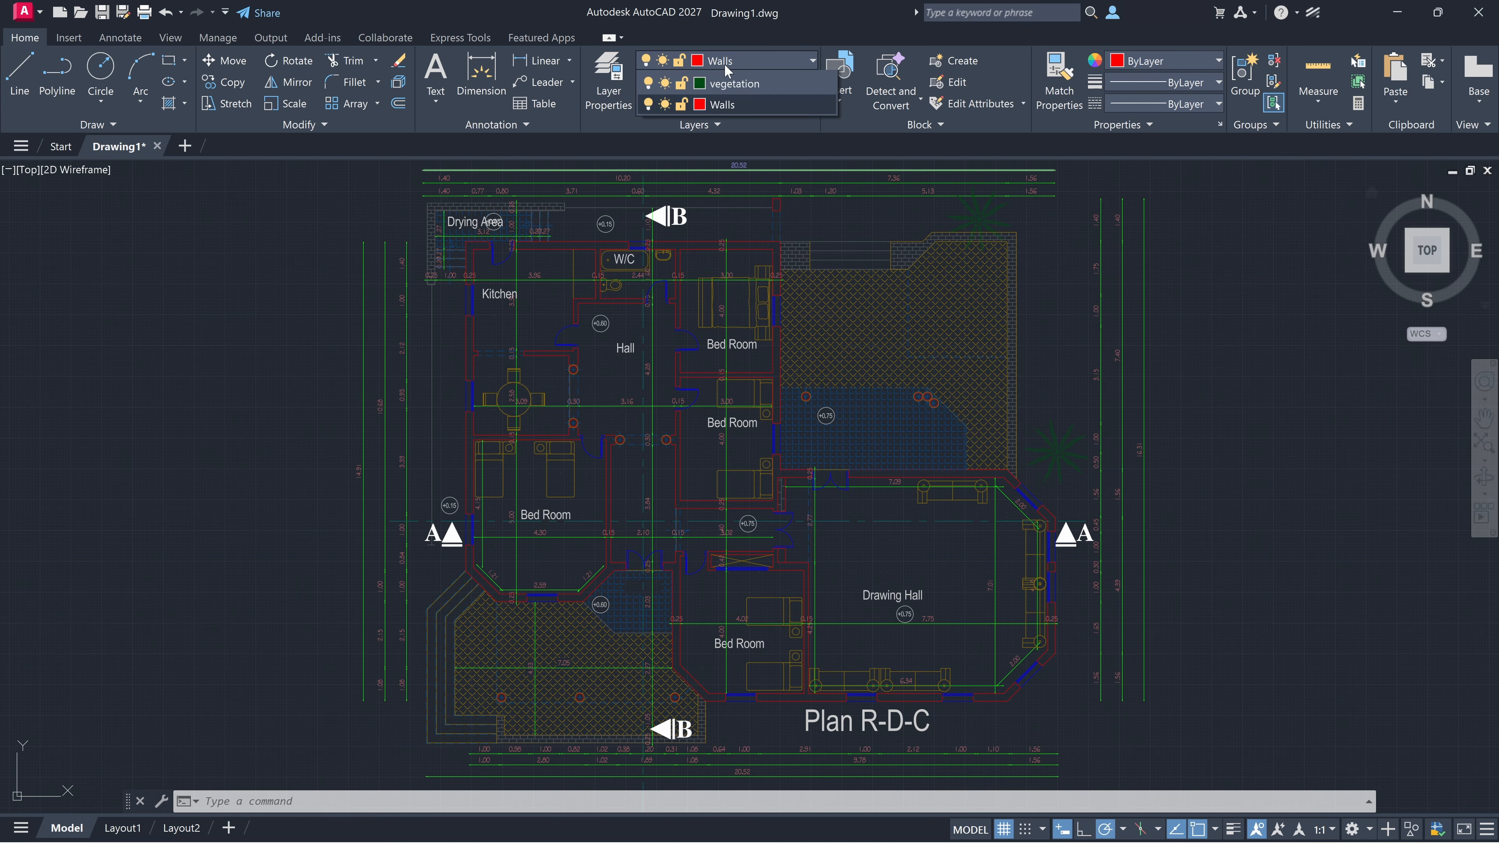
{"action": "left_click", "coordinate": [726, 71]}
{"action": "left_click", "coordinate": [729, 223]}
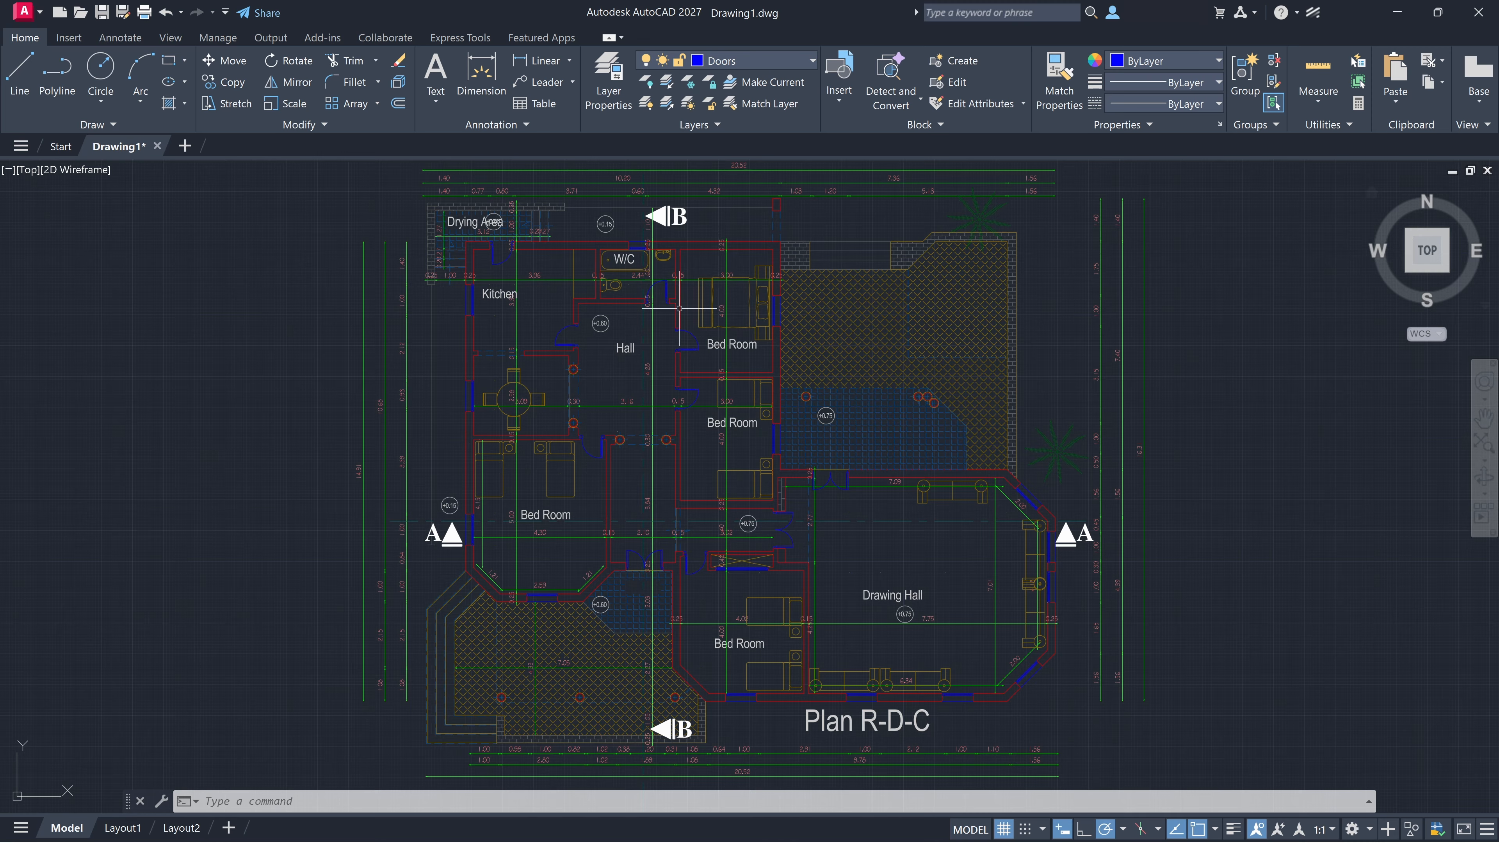
{"action": "left_click", "coordinate": [745, 71]}
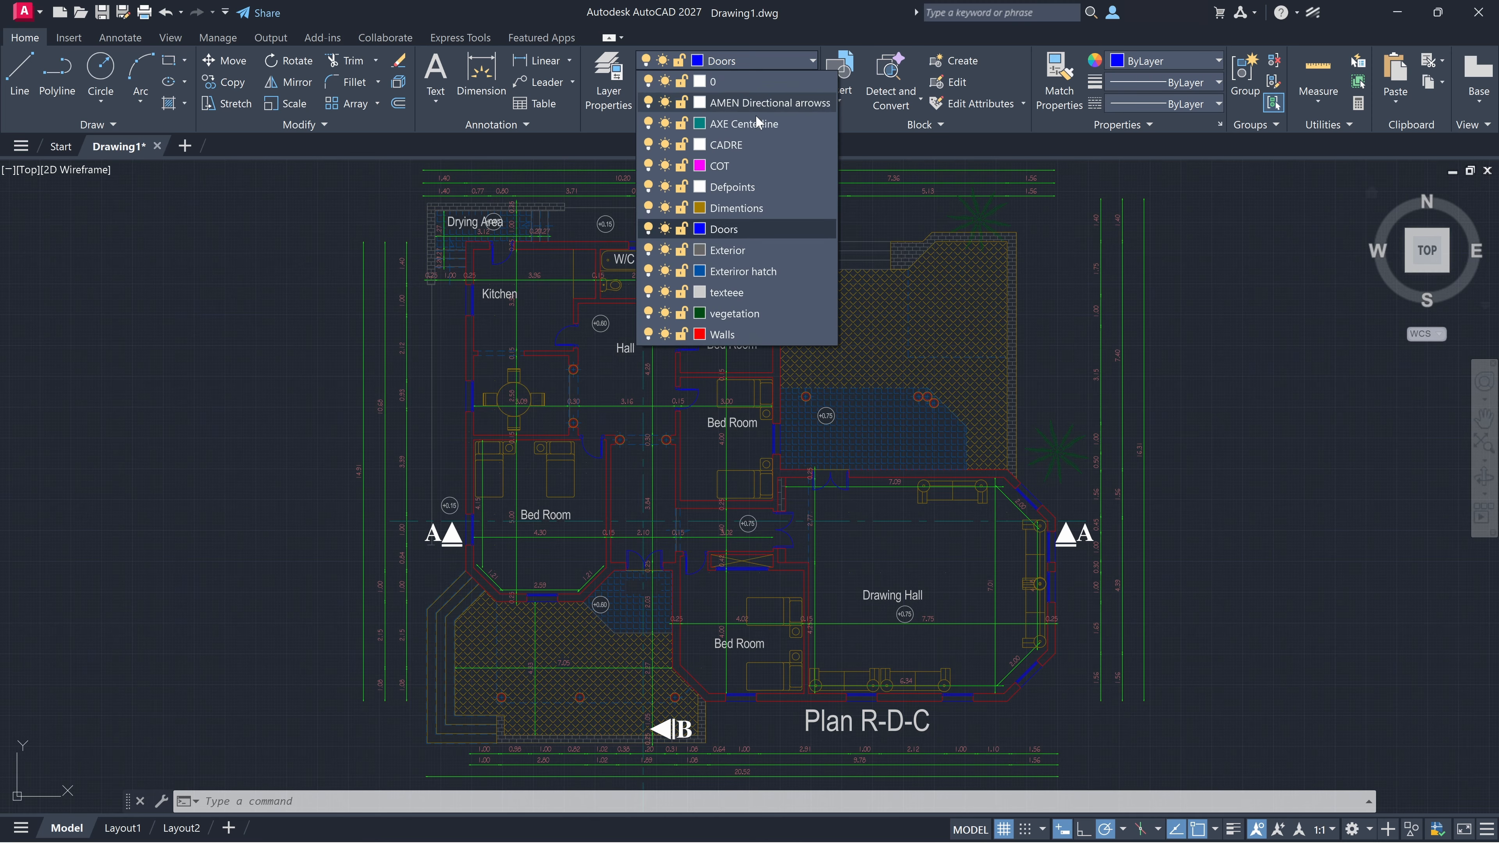
{"action": "left_click", "coordinate": [770, 210]}
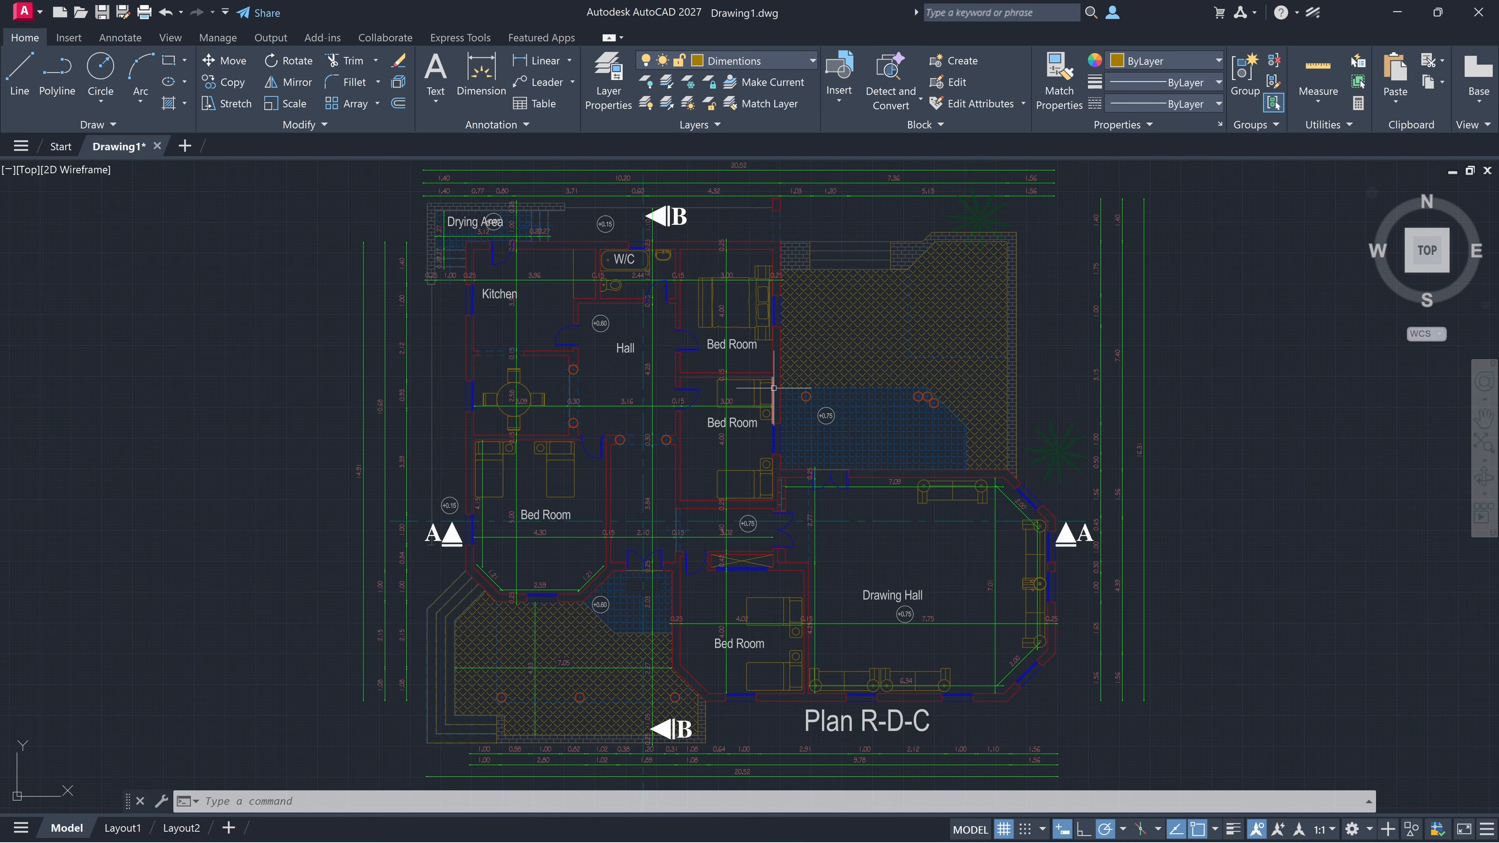
- Make AXE Centerline the current layer and open the Layer Properties Manager over the plan
{"action": "mouse_move", "coordinate": [773, 388]}
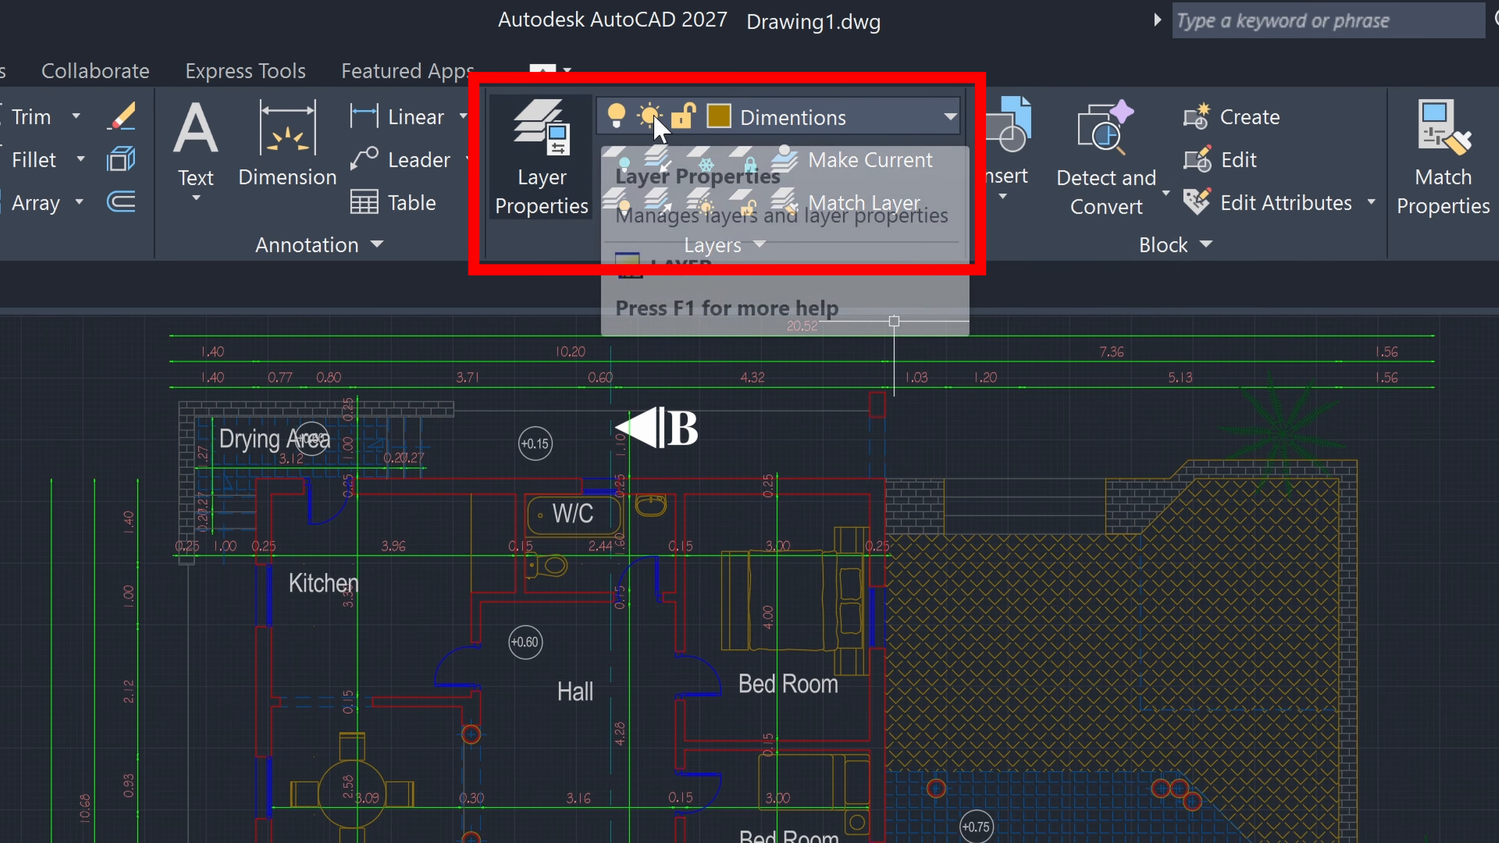
{"action": "left_click", "coordinate": [912, 135]}
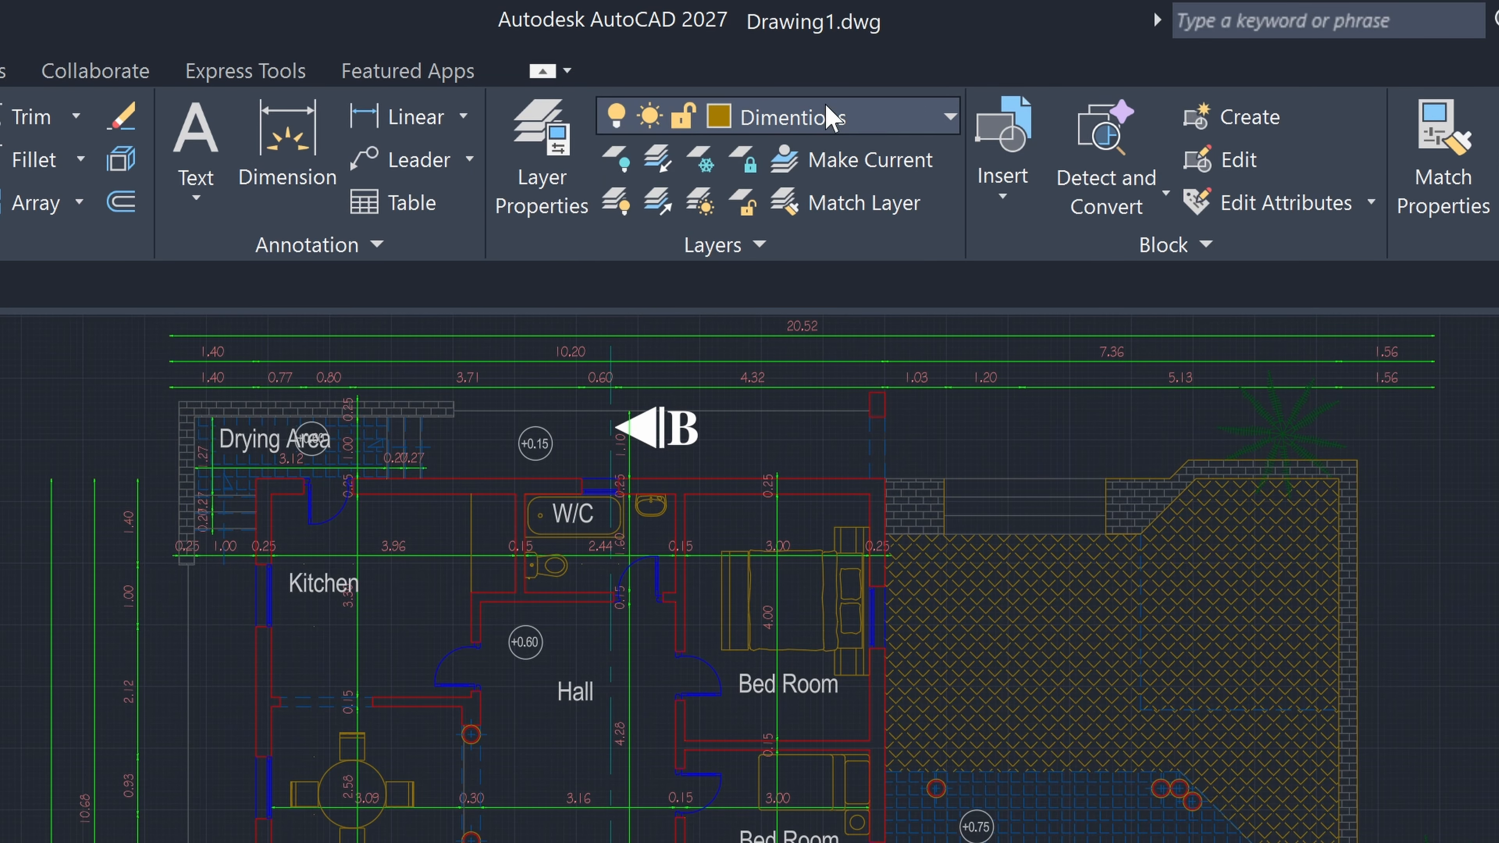
{"action": "left_click", "coordinate": [832, 116]}
{"action": "left_click", "coordinate": [701, 238]}
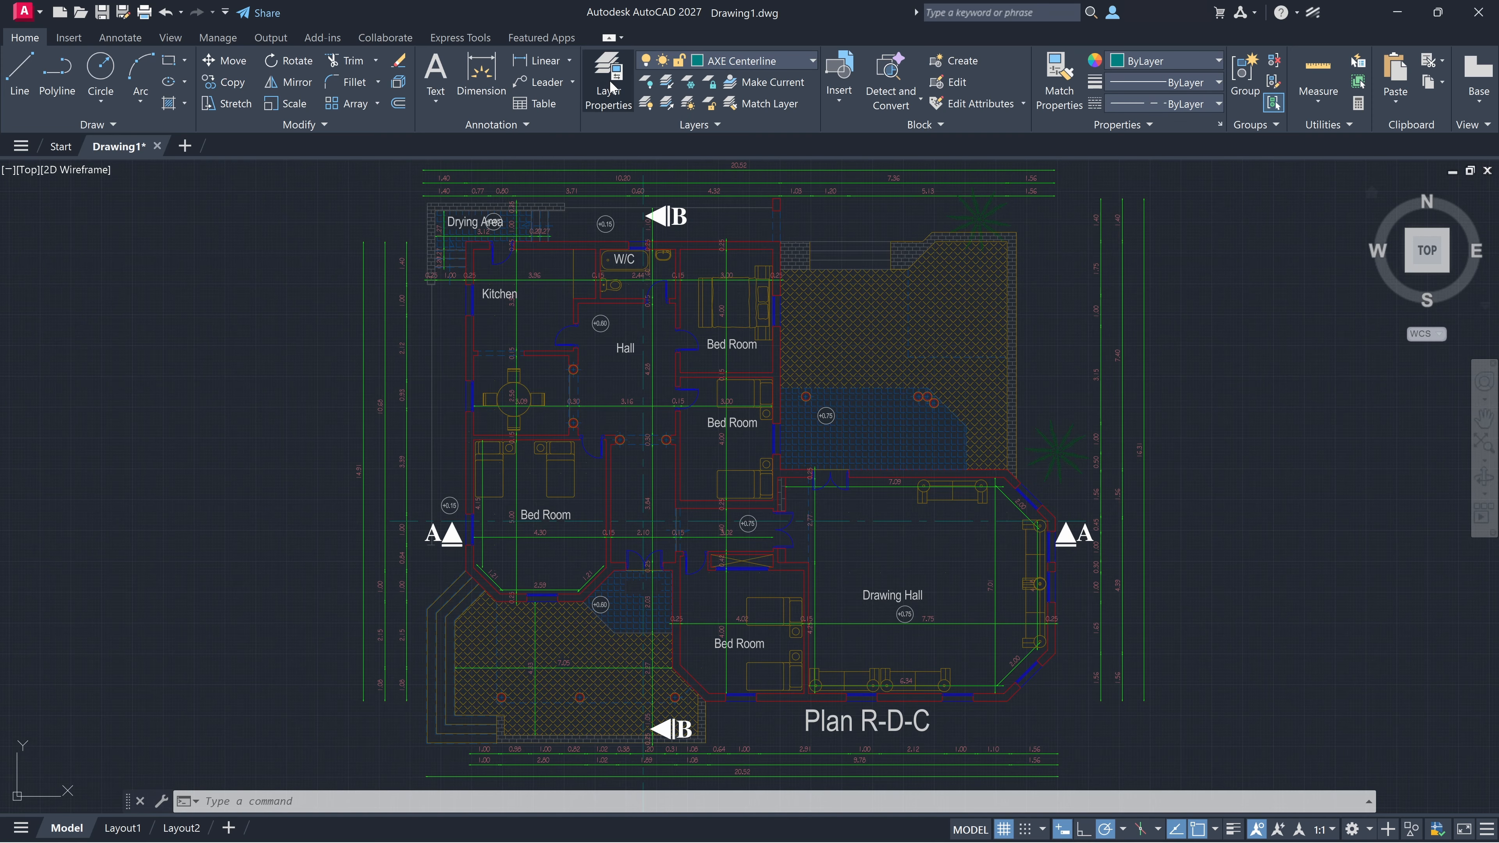
{"action": "left_click", "coordinate": [610, 83]}
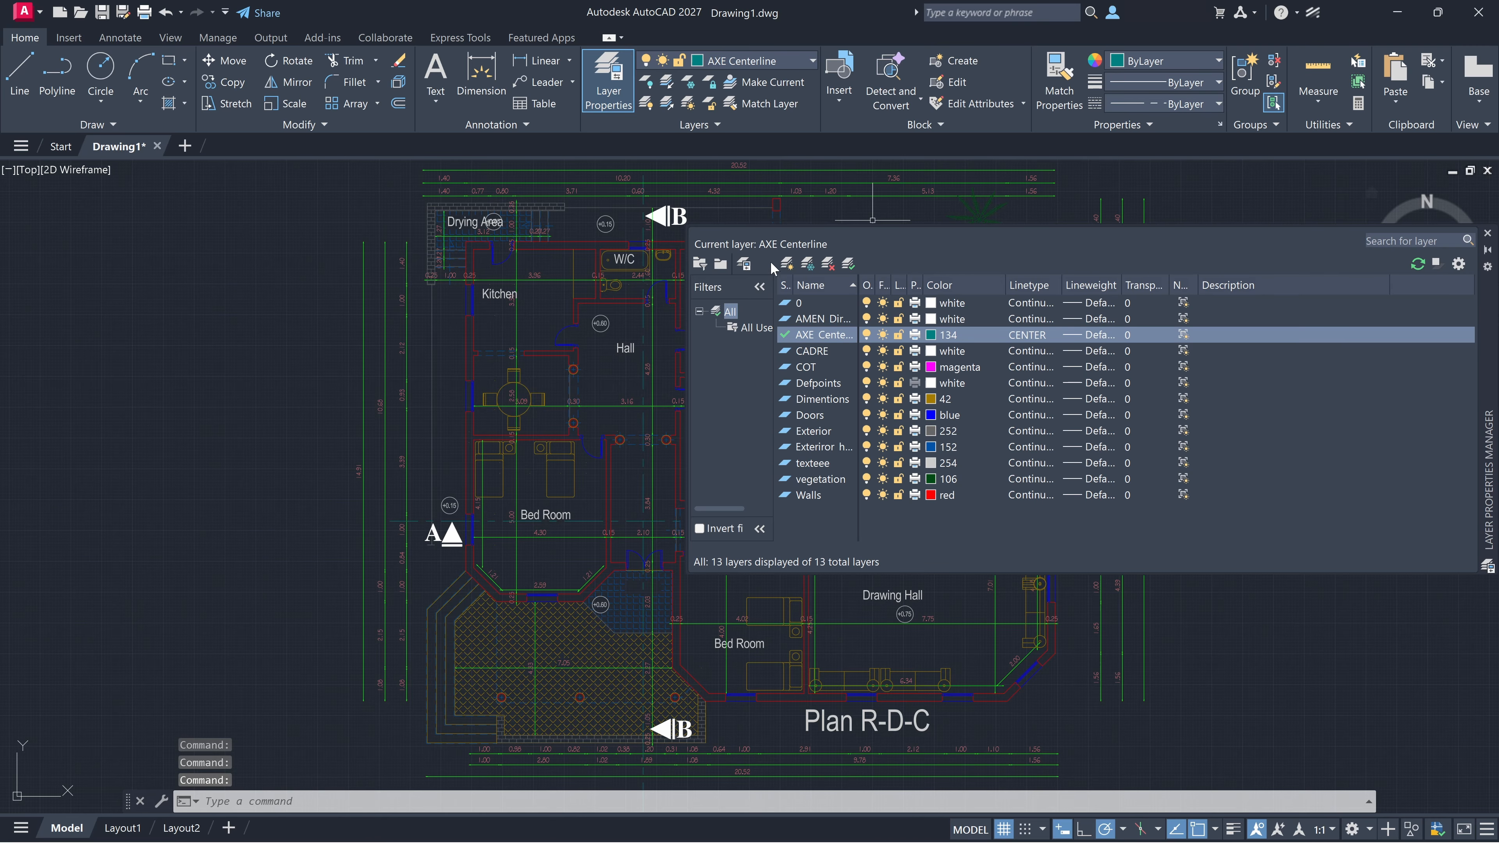
{"action": "left_click_drag", "start_coordinate": [1490, 335], "coordinate": [1026, 352]}
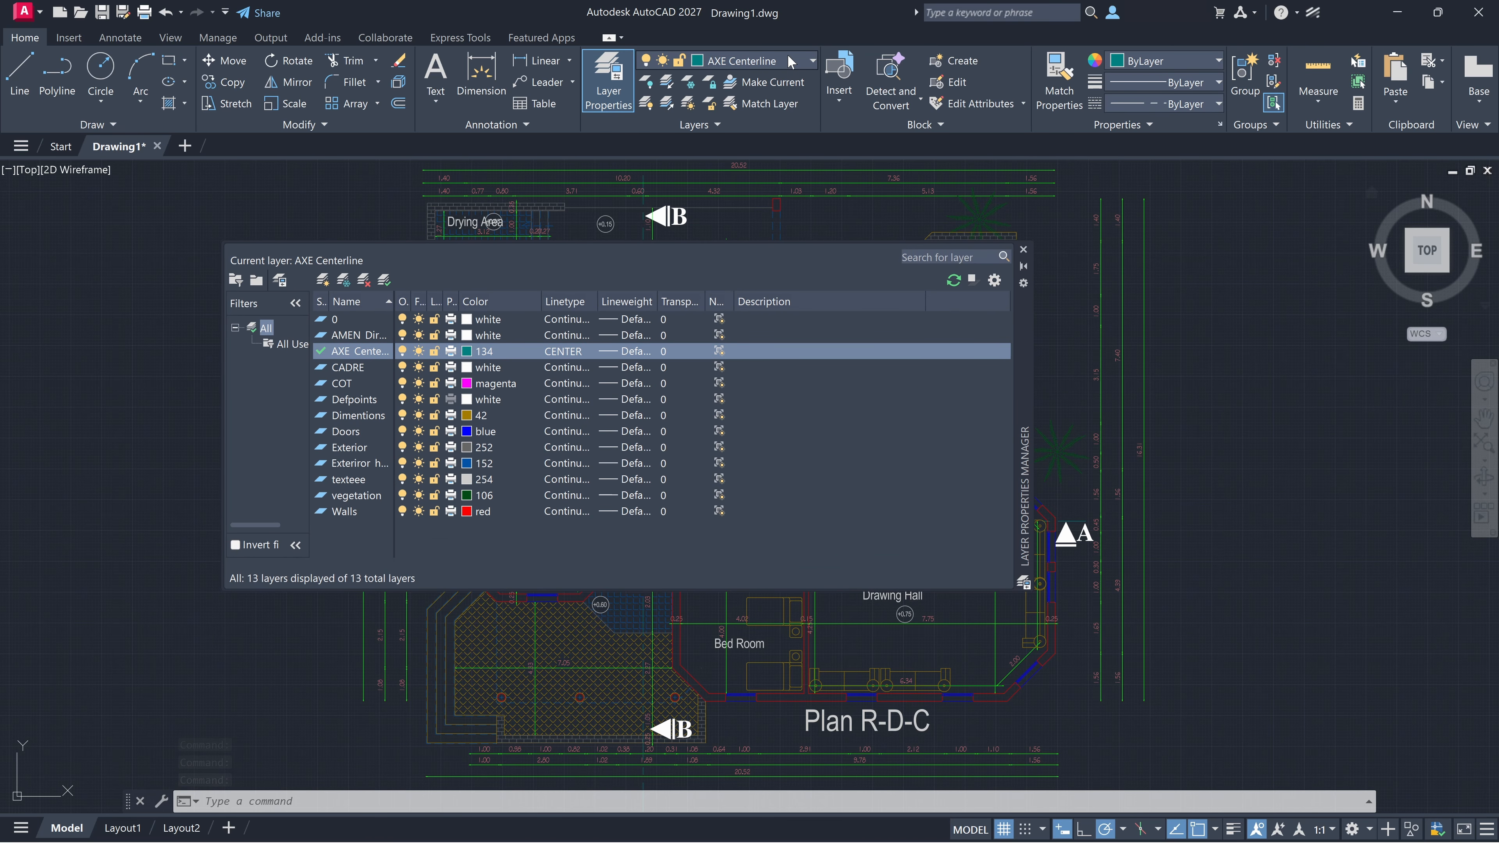
- Lock and unlock the AXE Centerline layer, and turn it off even though it is the current layer
{"action": "left_click", "coordinate": [804, 64]}
{"action": "left_click", "coordinate": [682, 125]}
{"action": "left_click", "coordinate": [682, 126]}
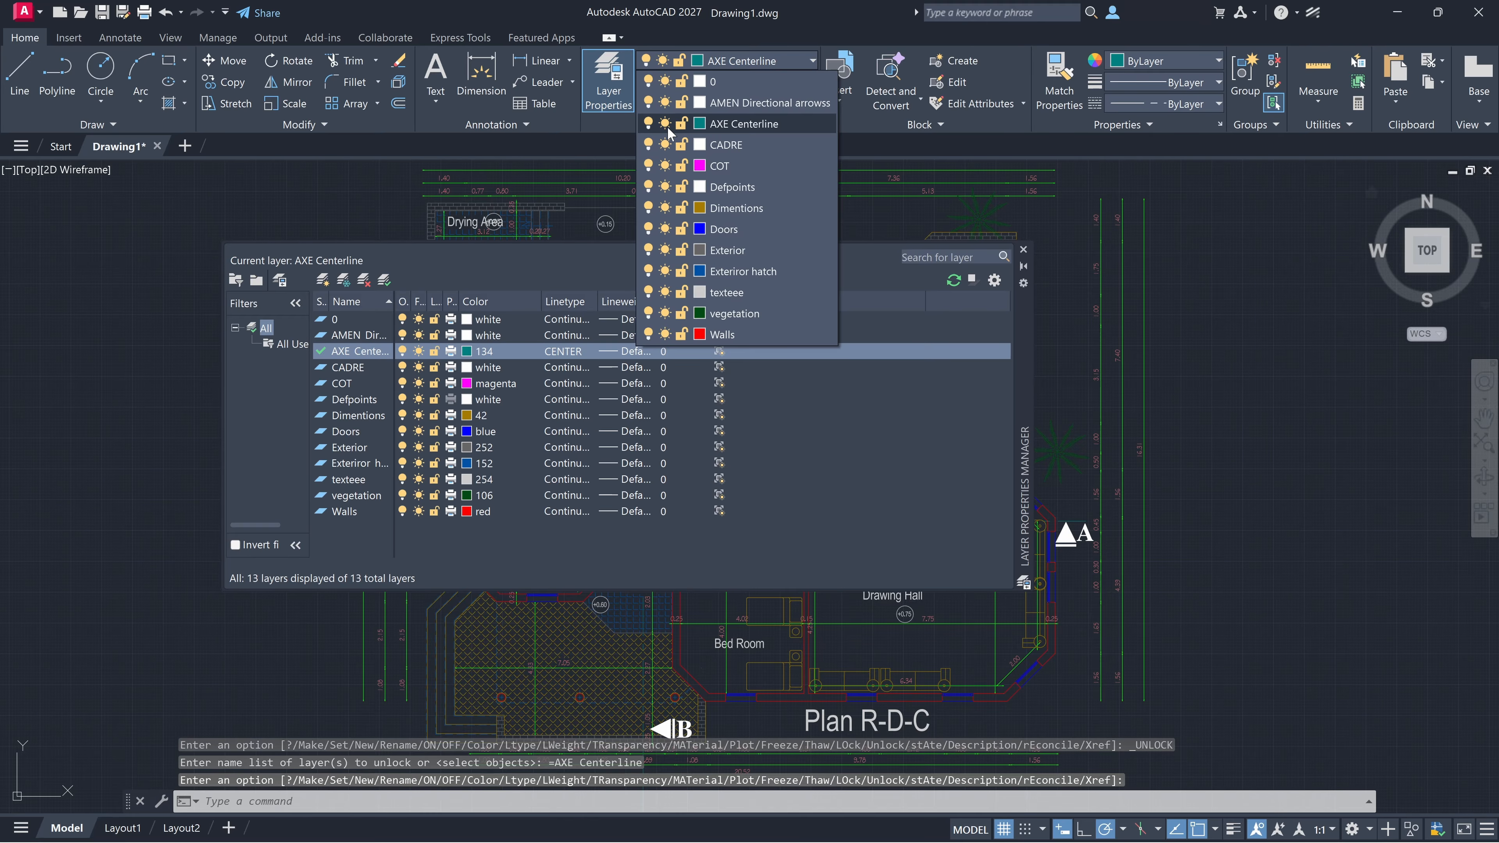
{"action": "left_click", "coordinate": [648, 124]}
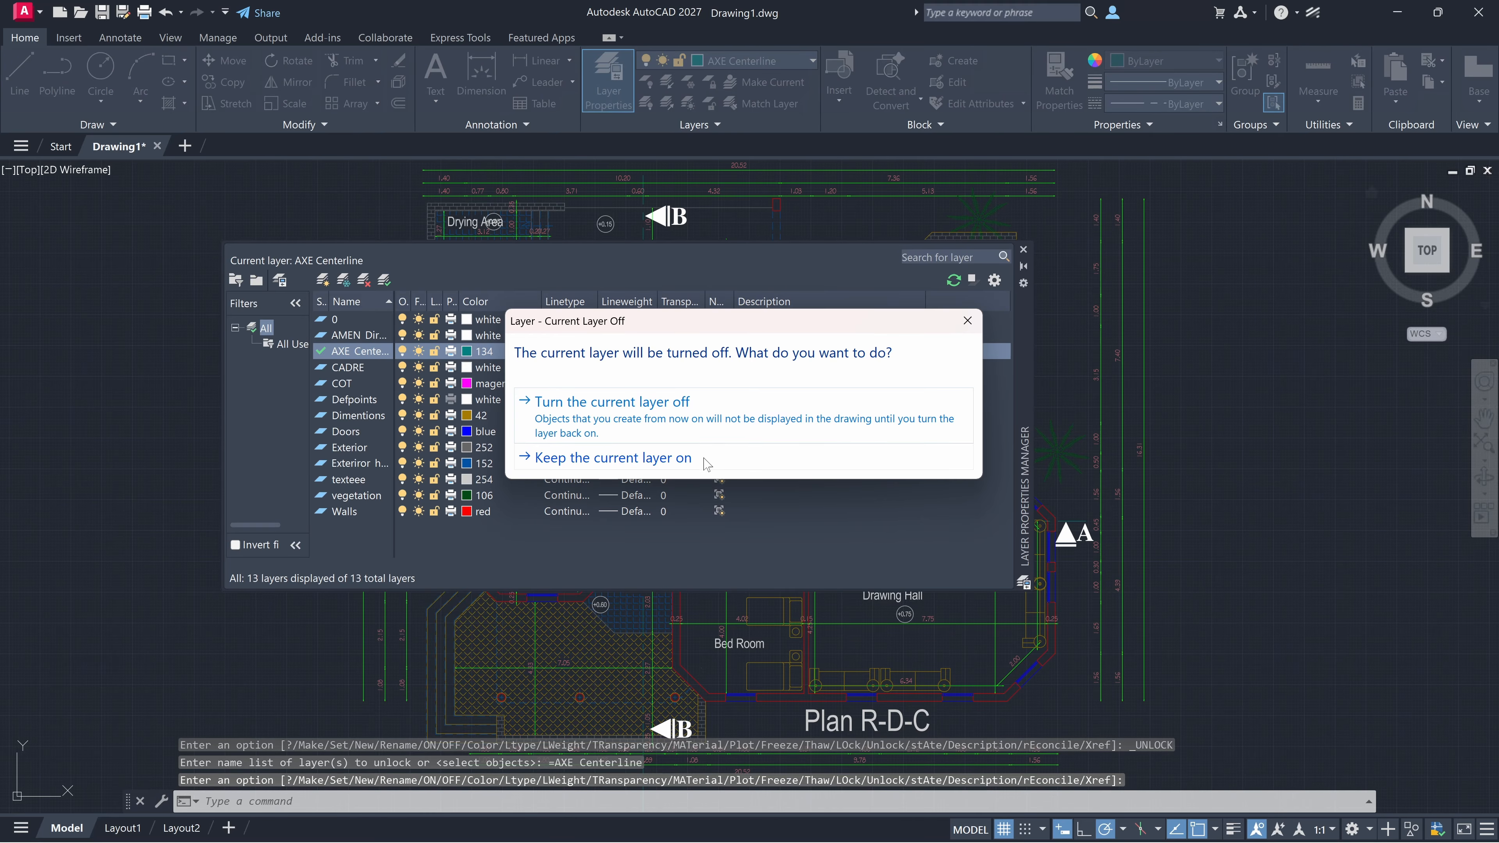
{"action": "left_click", "coordinate": [714, 415]}
{"action": "left_click", "coordinate": [762, 62]}
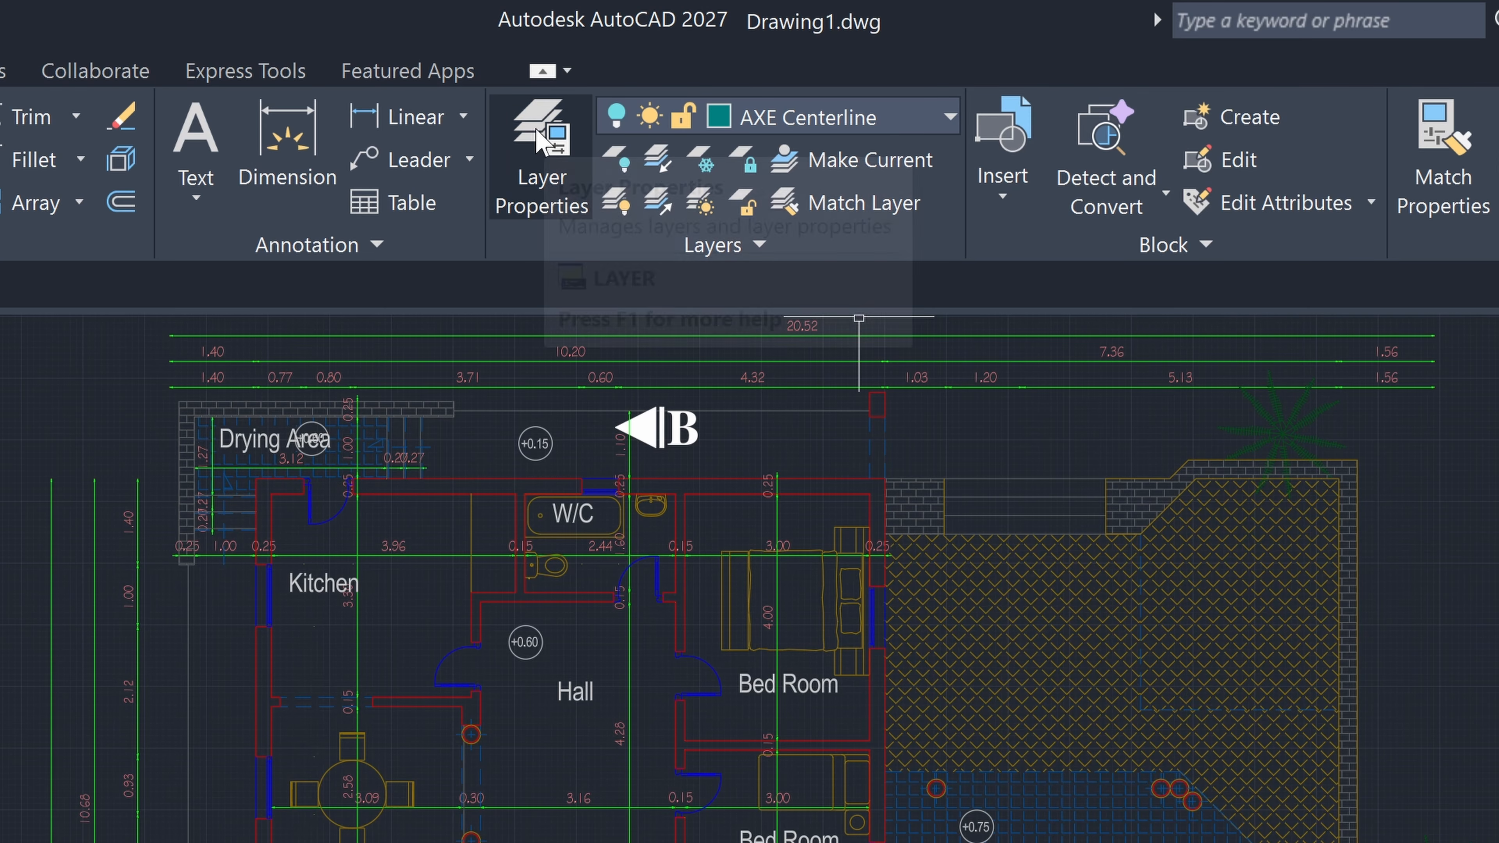
{"action": "left_click", "coordinate": [540, 142]}
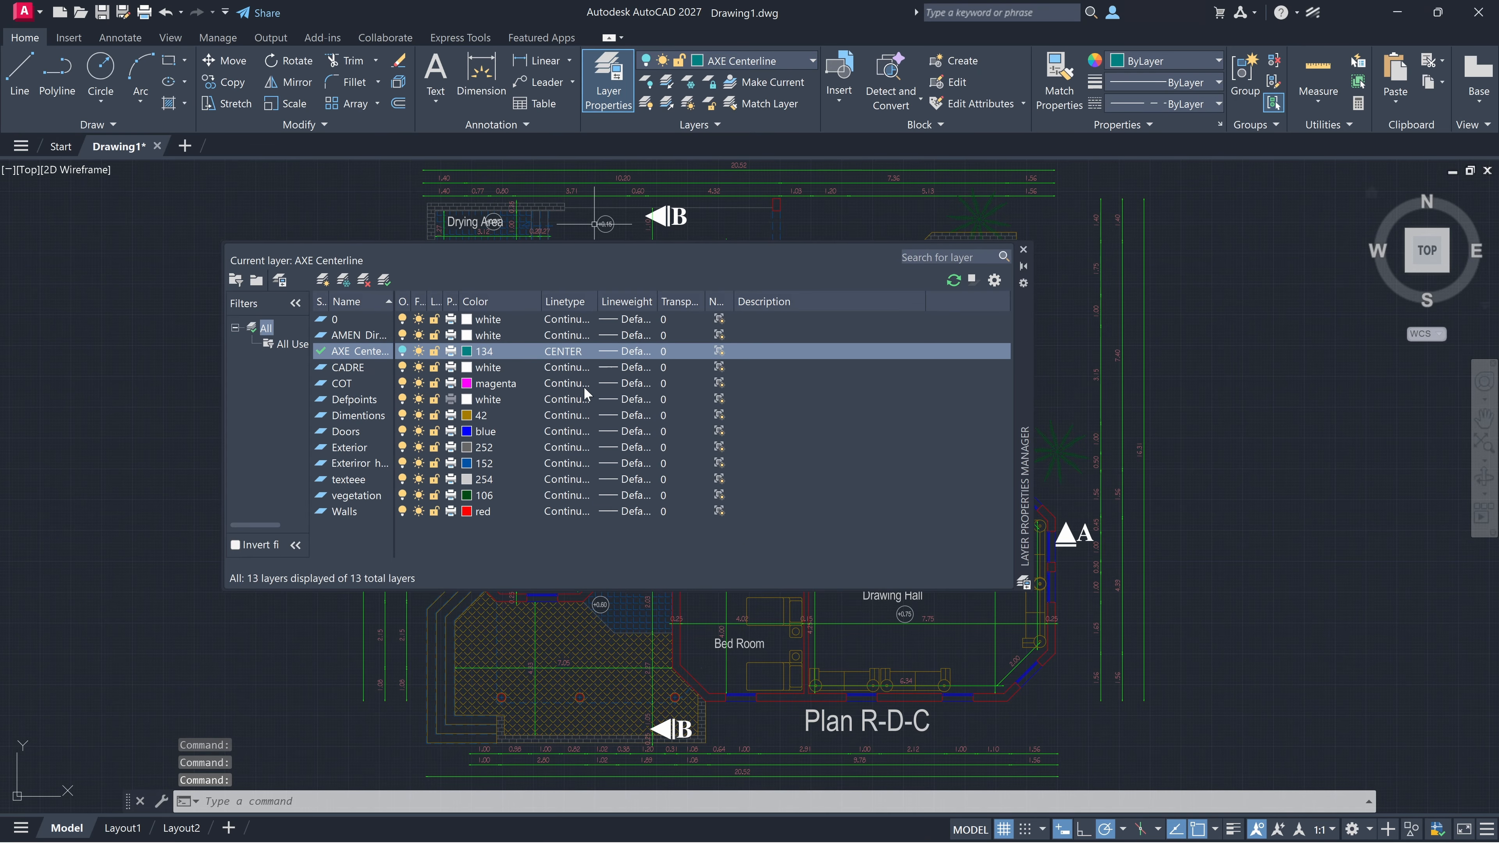
{"action": "key", "text": "Escape"}
{"action": "key", "text": "Escape"}
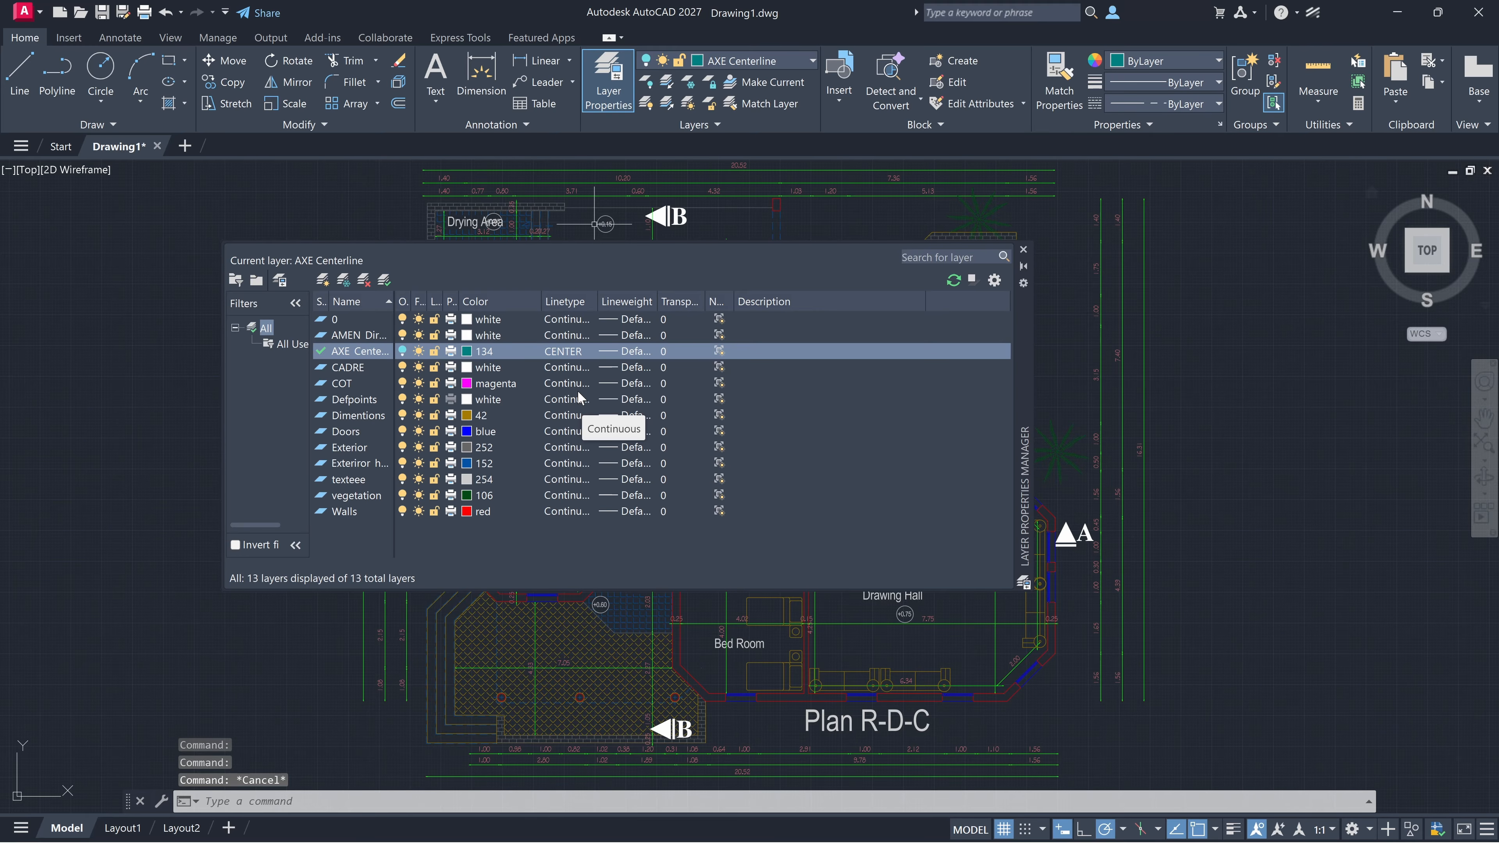
{"action": "left_click", "coordinate": [1023, 249]}
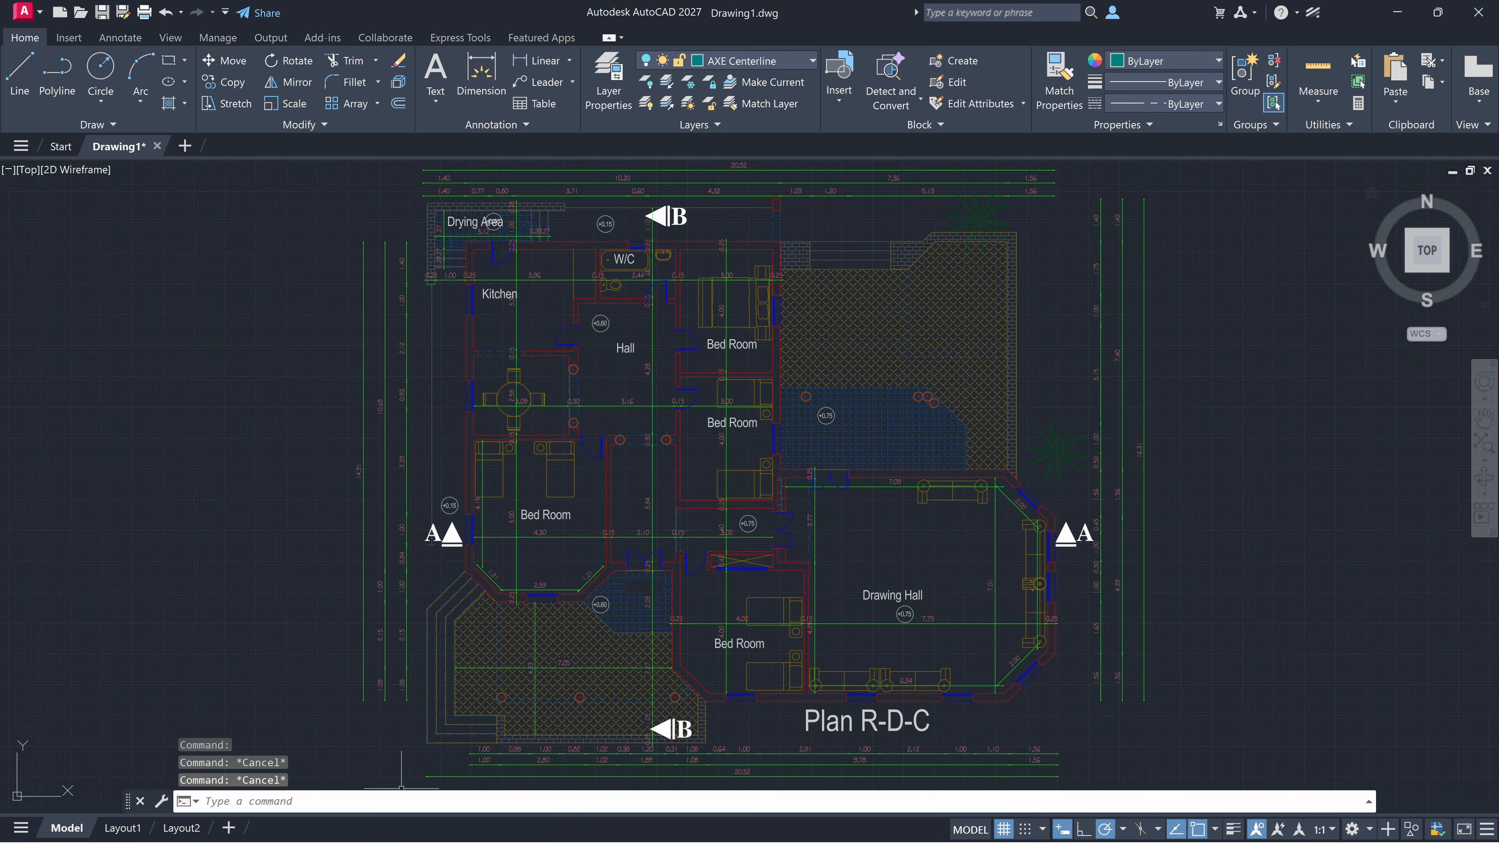
- Open the Layer Properties Manager with the LA command and make layer 0 the current layer
{"action": "type", "text": "LA"}
{"action": "key", "text": "Return"}
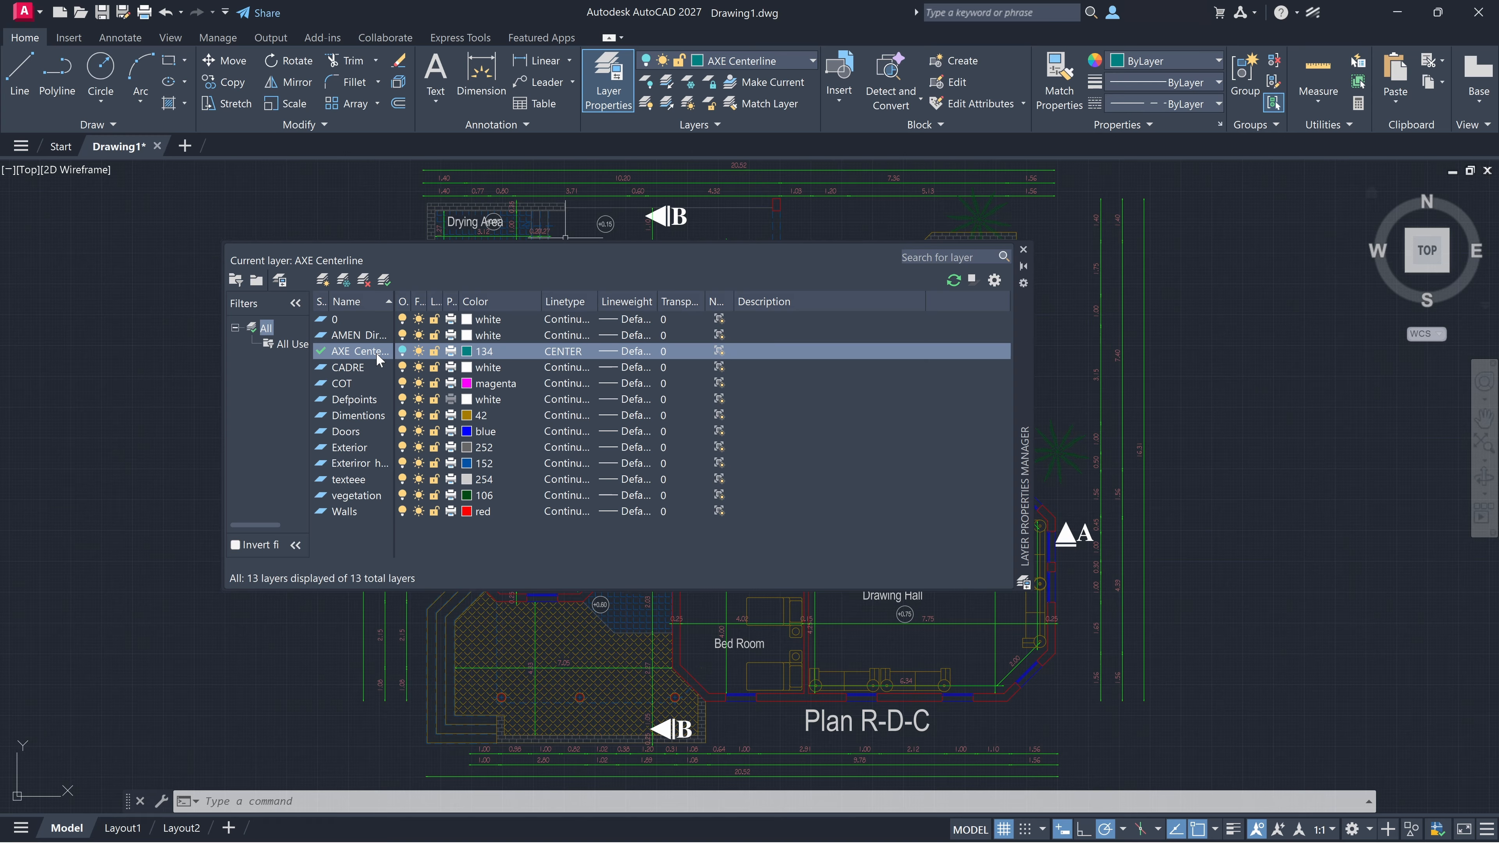
{"action": "double_click", "coordinate": [369, 322]}
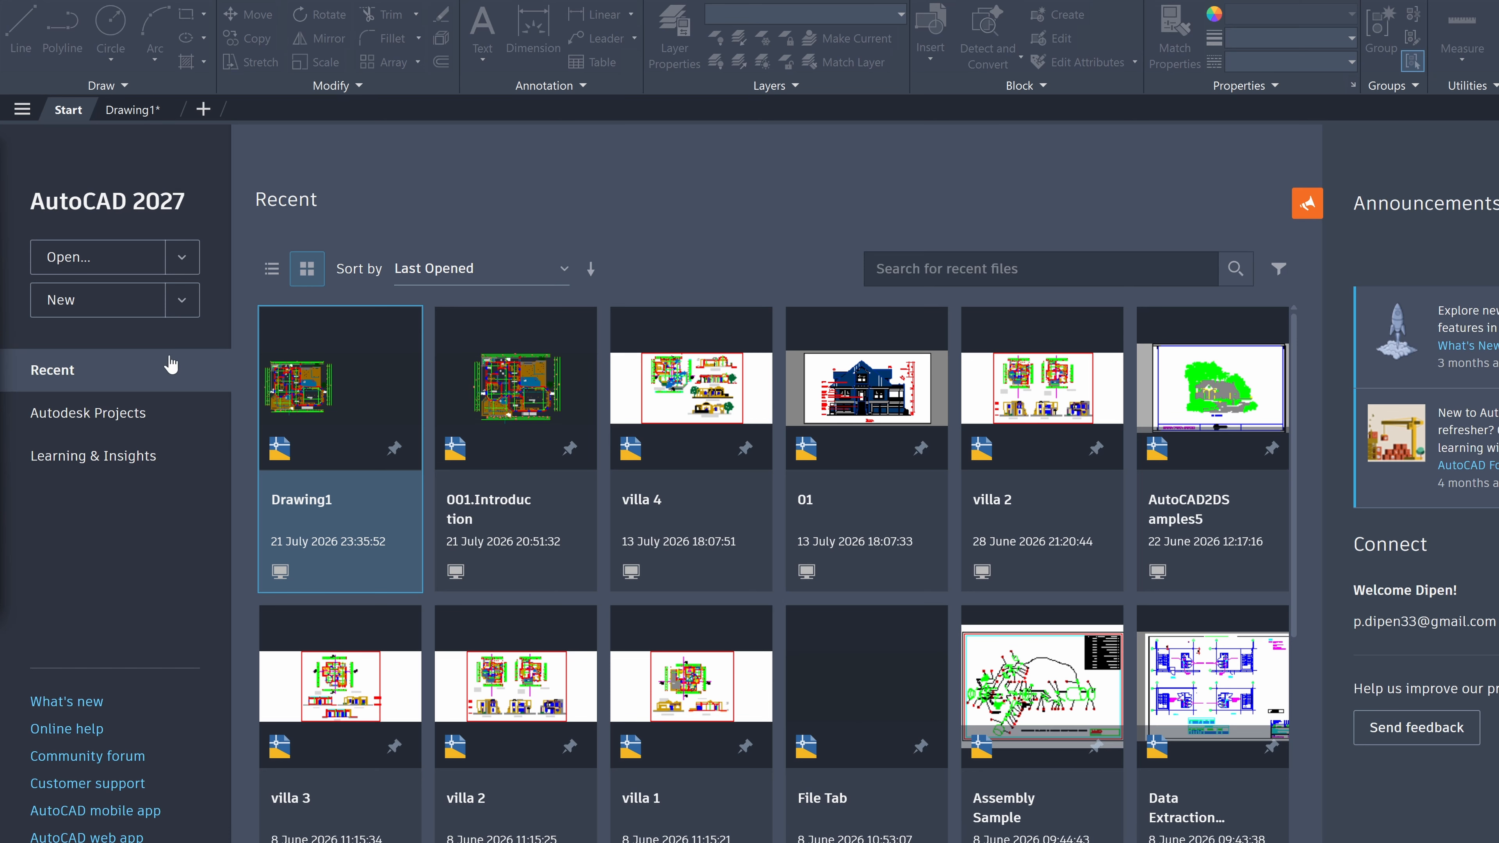
- Create a new blank drawing and check which layers it contains
{"action": "left_click", "coordinate": [94, 308]}
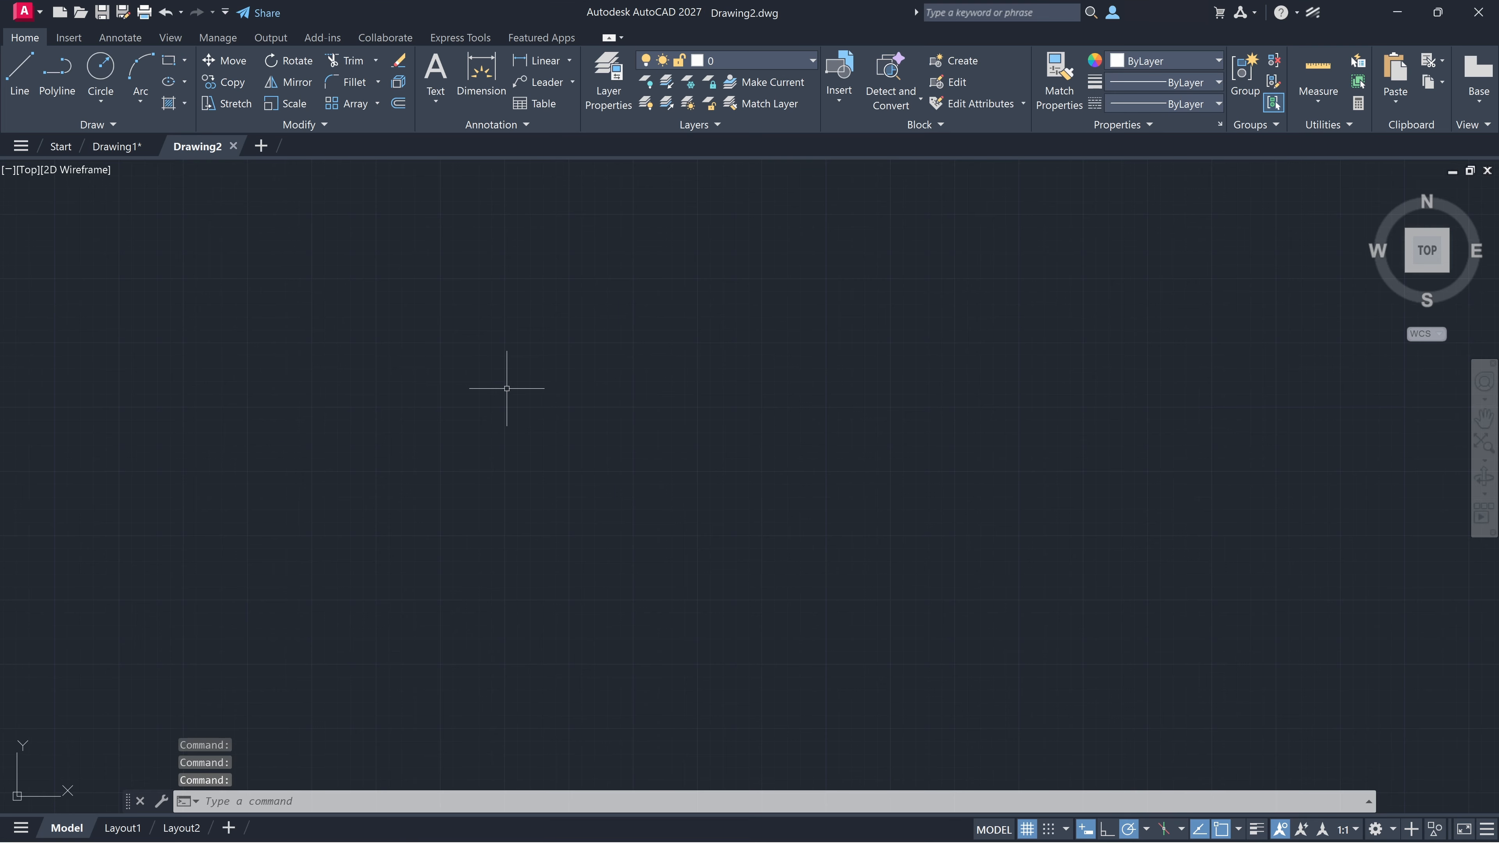
{"action": "left_click", "coordinate": [812, 61]}
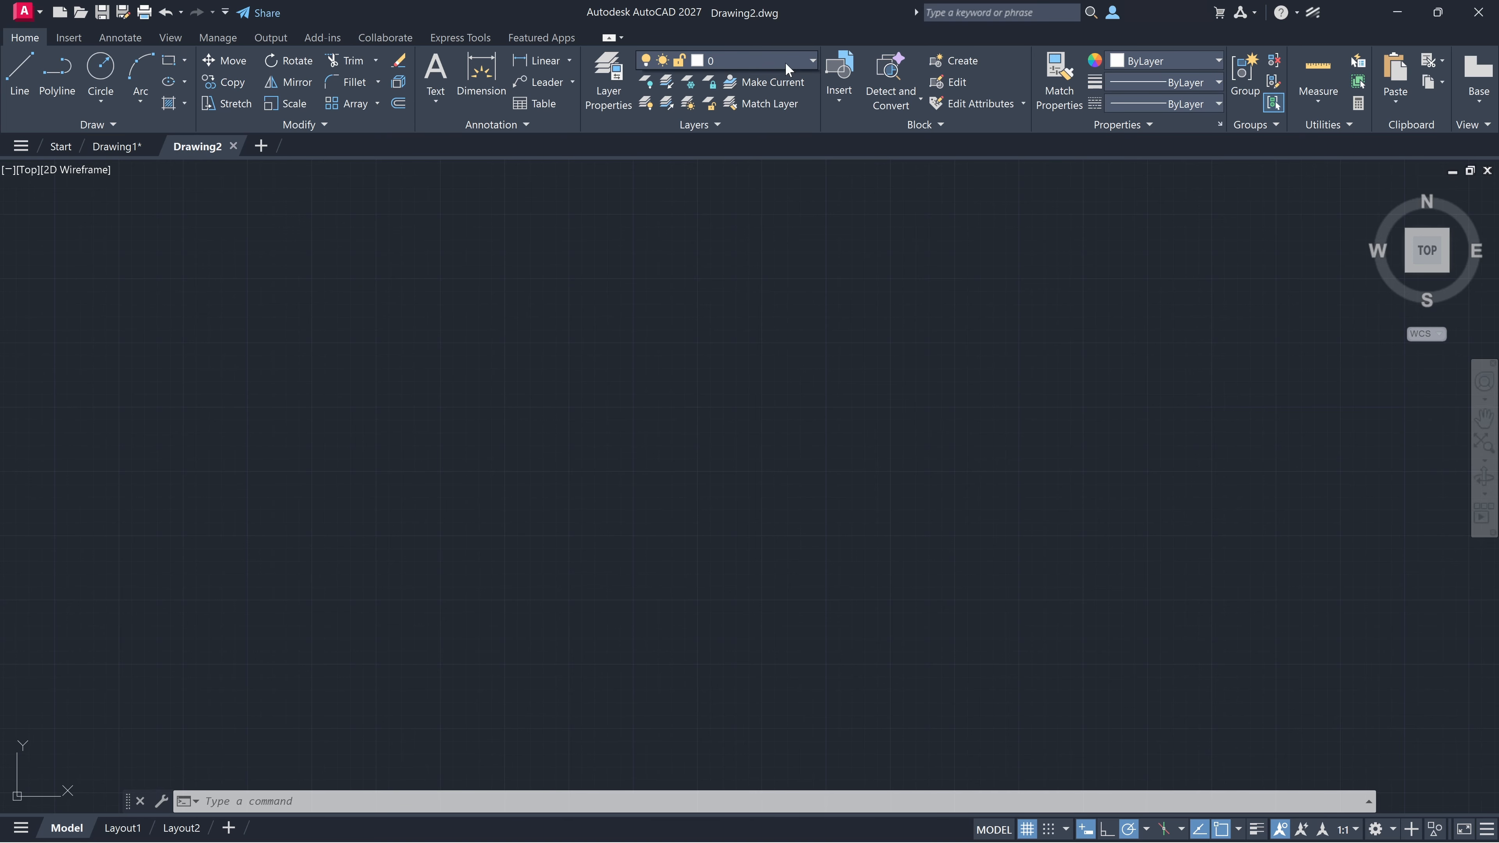
{"action": "left_click", "coordinate": [763, 76]}
{"action": "left_click", "coordinate": [768, 61]}
- Open the Layer Properties Manager with the LA command and create a new layer named wall
{"action": "left_click", "coordinate": [549, 801]}
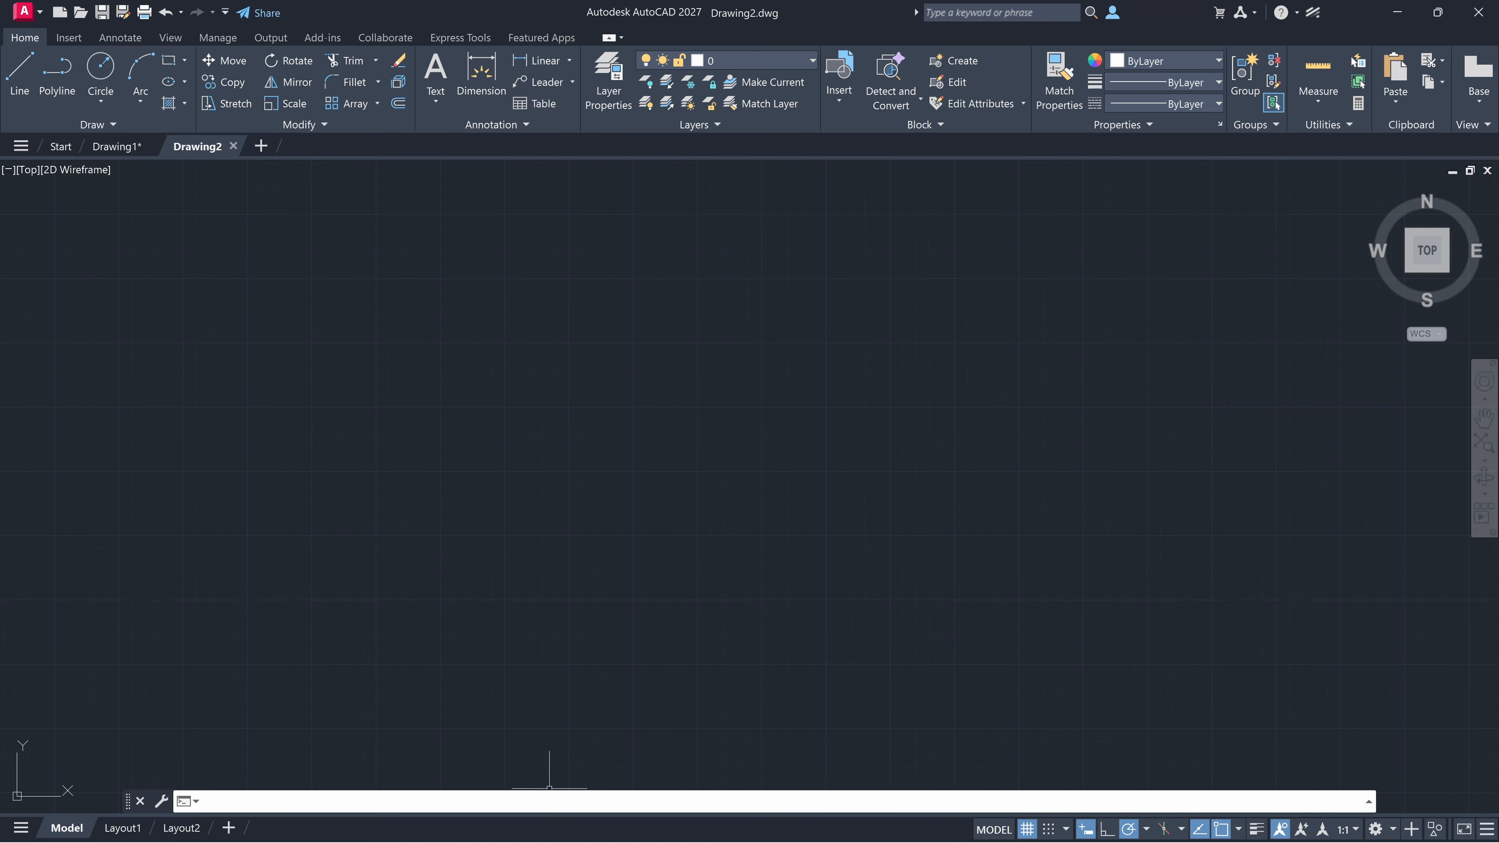
{"action": "type", "text": "la"}
{"action": "key", "text": "Return"}
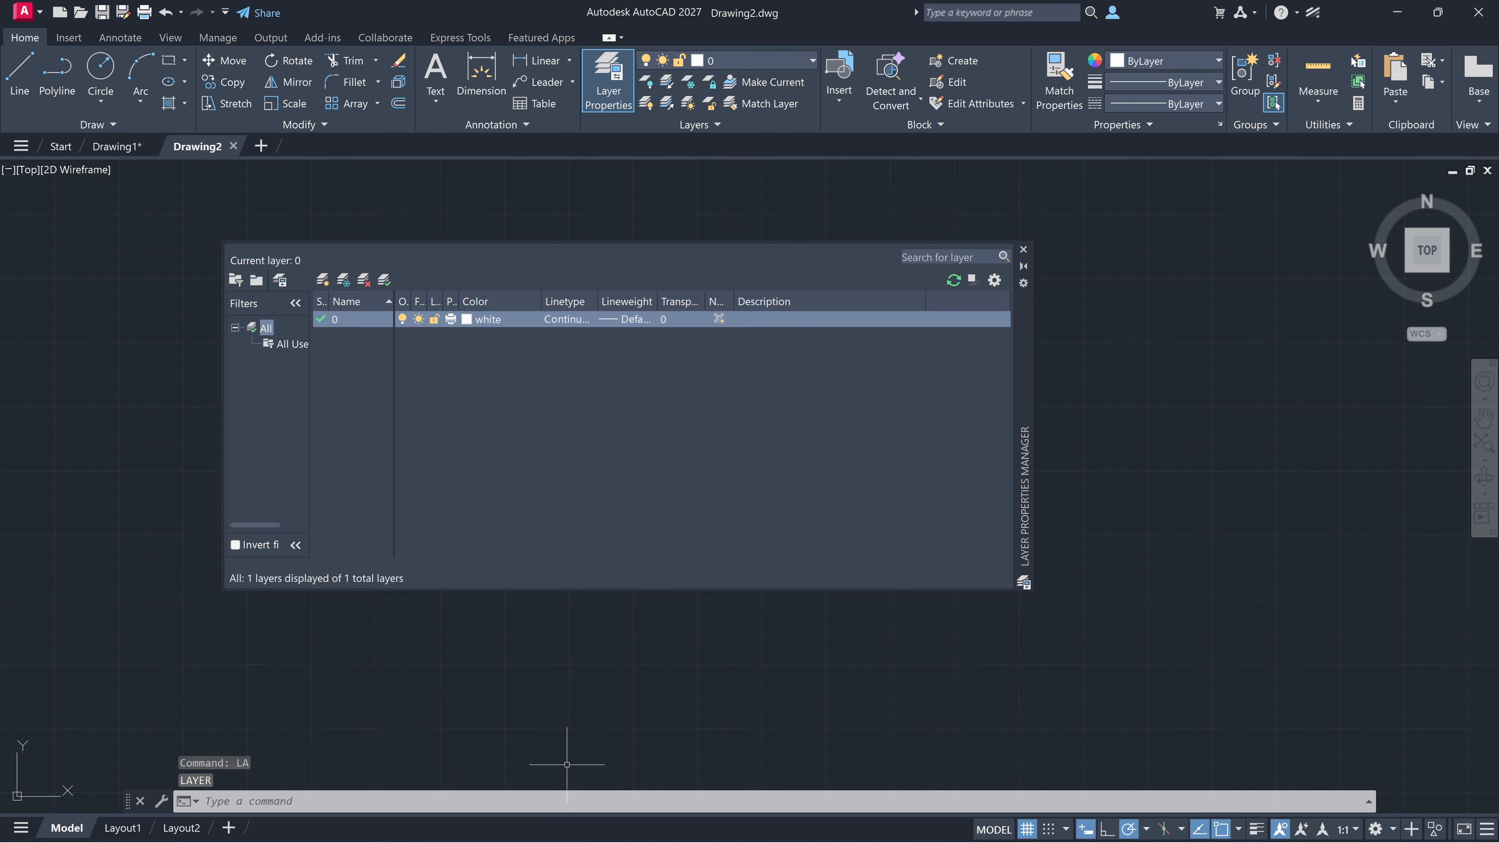
{"action": "left_click", "coordinate": [323, 280]}
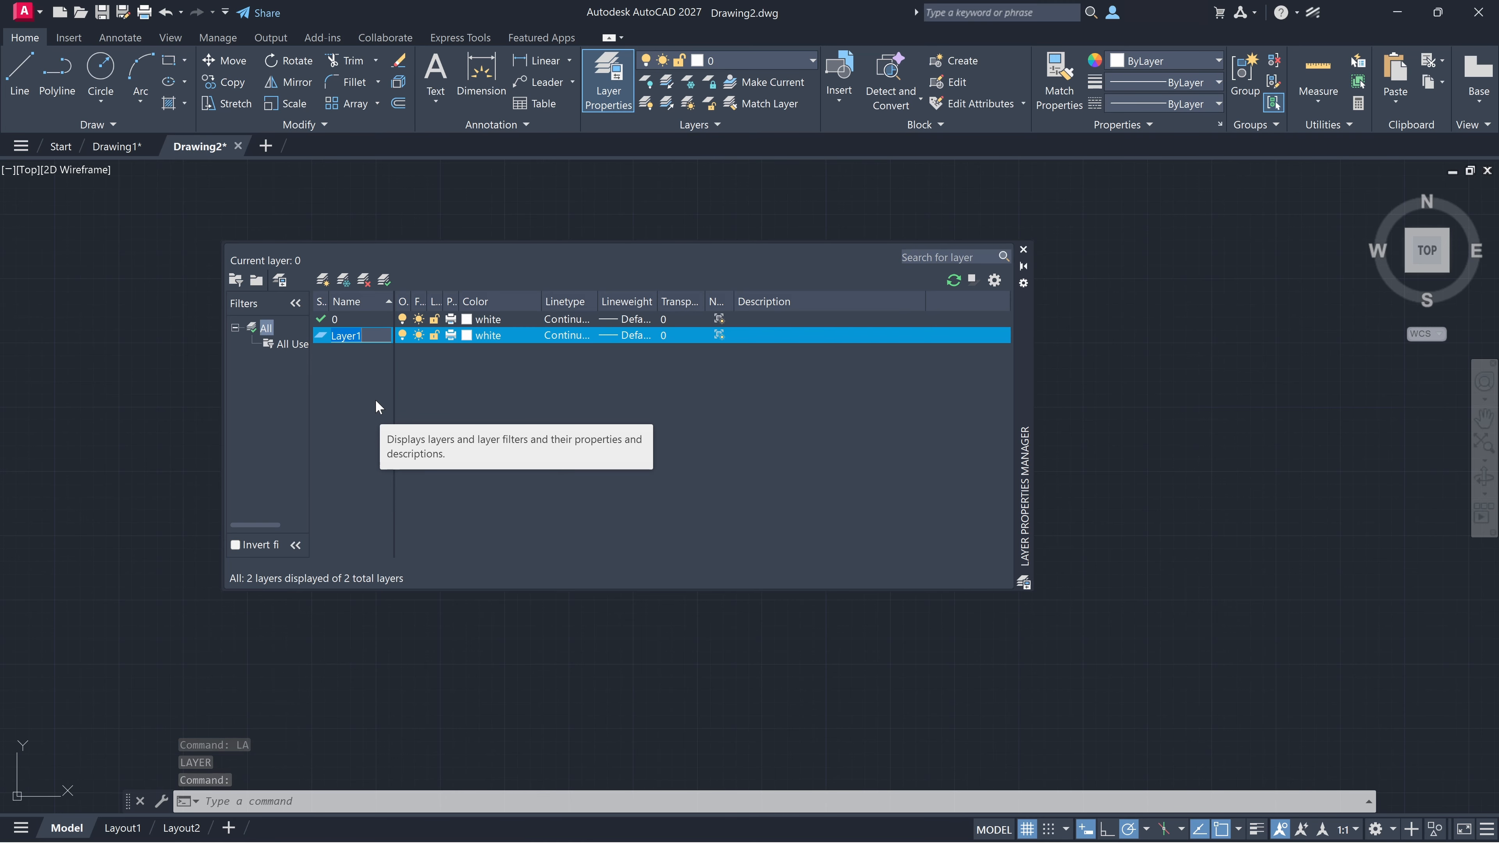
{"action": "type", "text": "wall"}
{"action": "key", "text": "Return"}
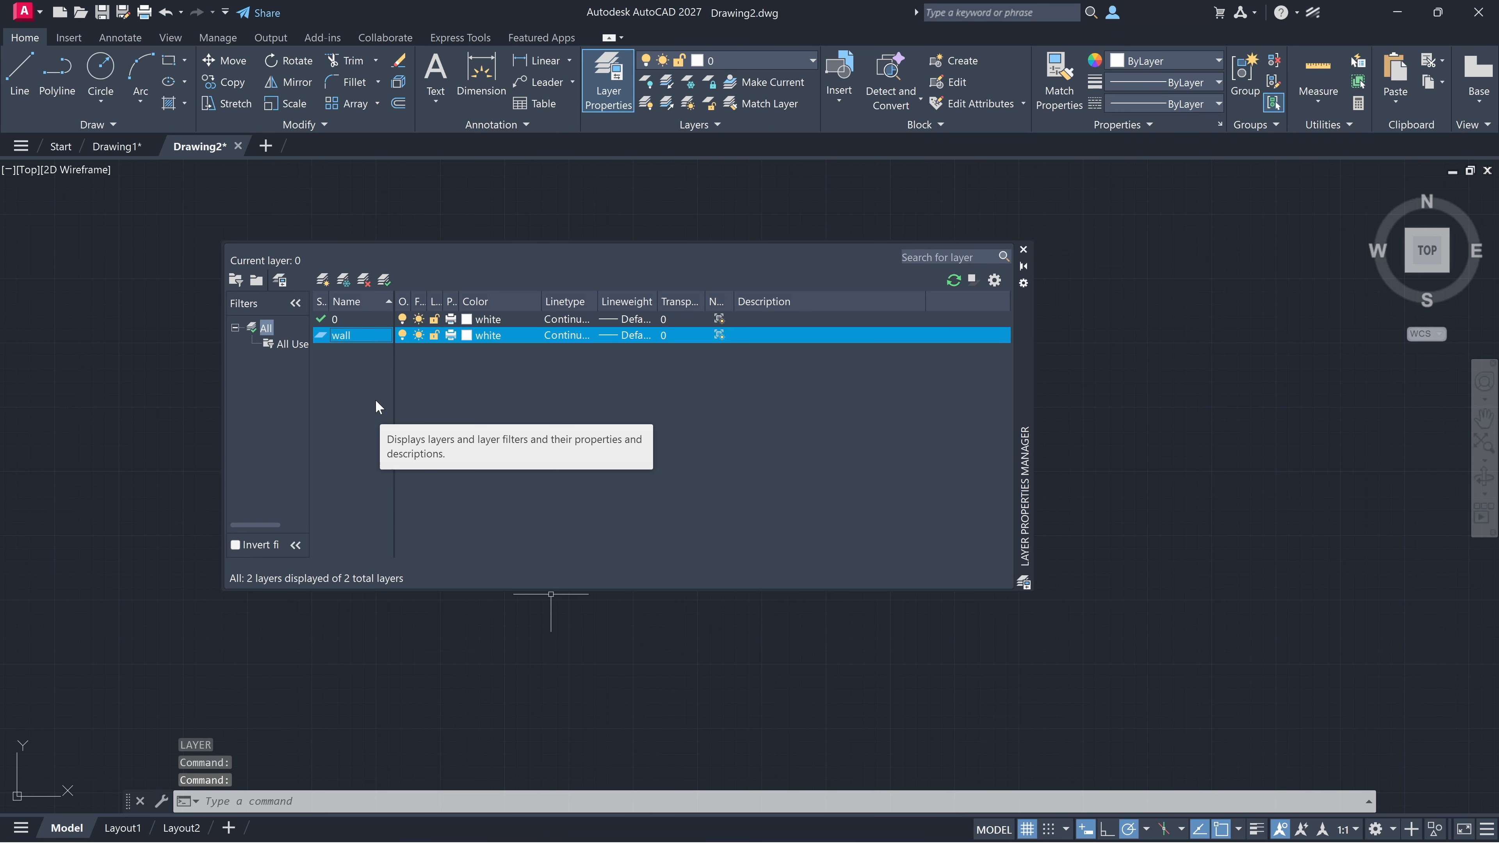
- Create two more layers named doors and windows
{"action": "left_click", "coordinate": [322, 279]}
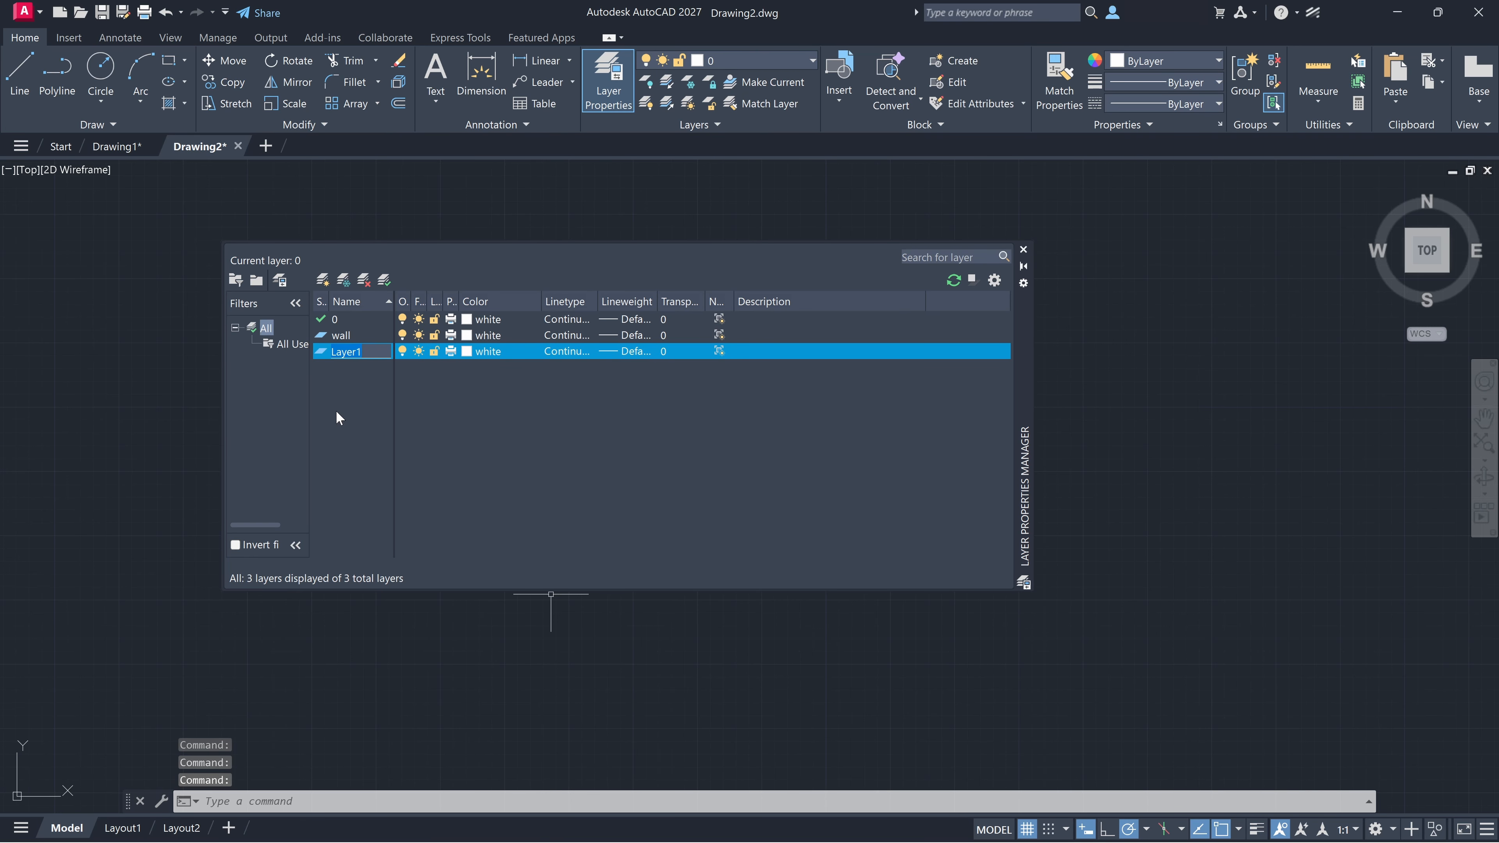
{"action": "type", "text": "doors"}
{"action": "key", "text": "Return"}
{"action": "left_click", "coordinate": [322, 279]}
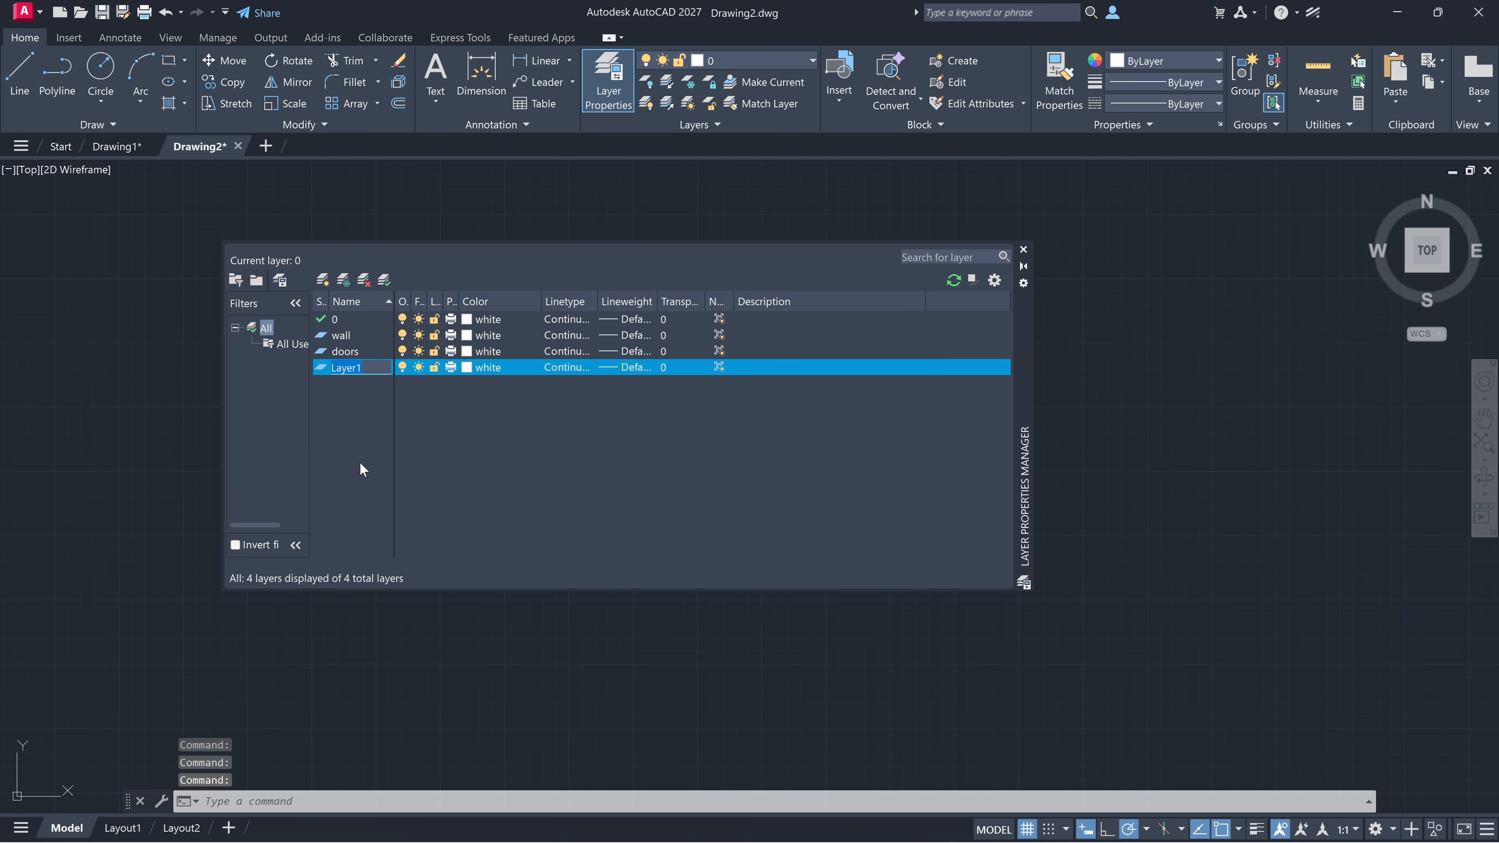
{"action": "type", "text": "windows"}
{"action": "key", "text": "Return"}
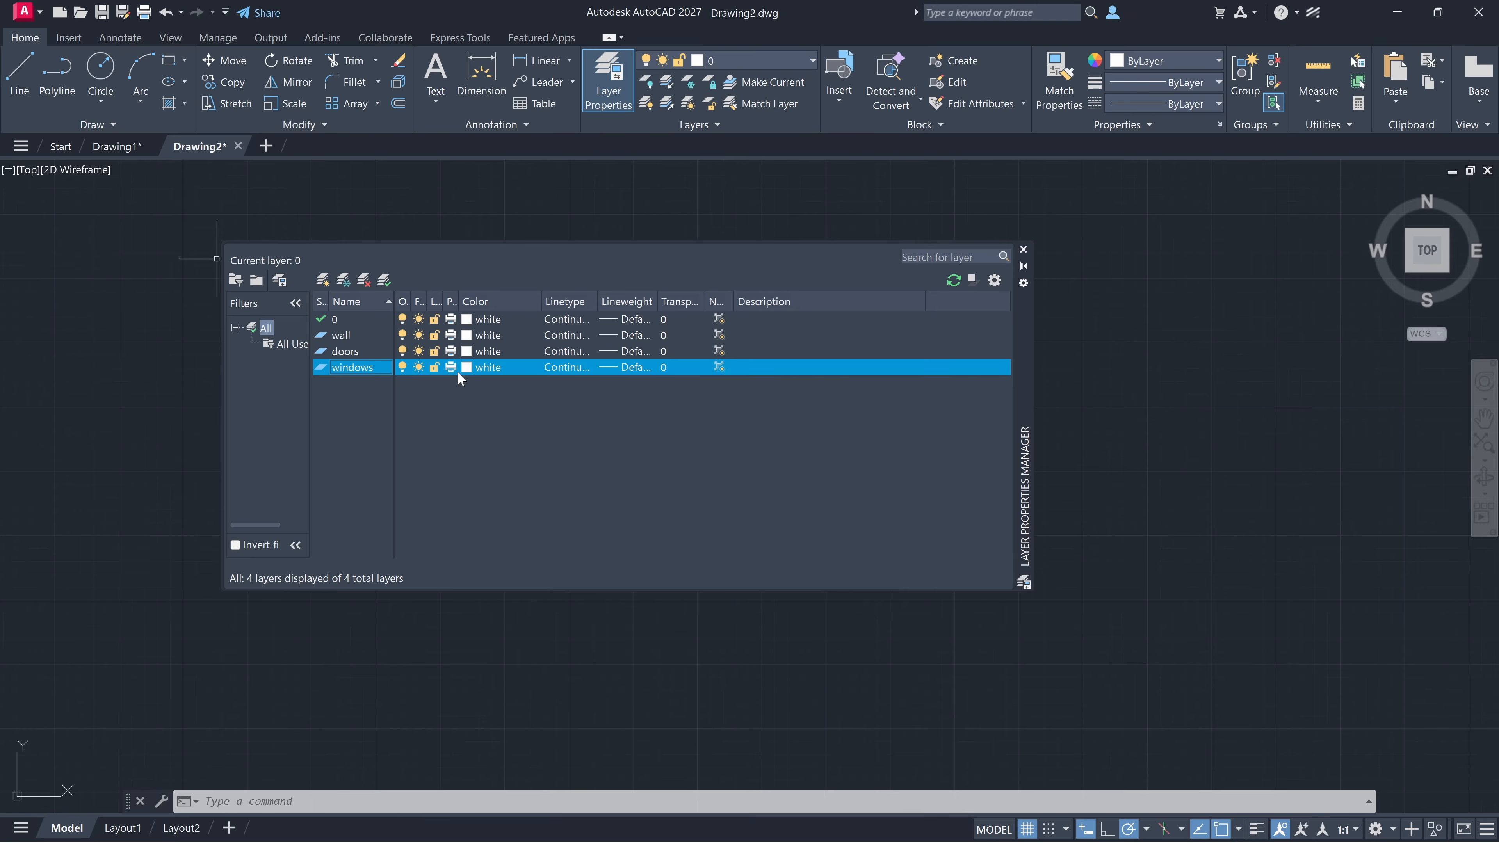
- Set the wall layer's color to index 250 and the doors layer's color to yellow
{"action": "left_click", "coordinate": [468, 336]}
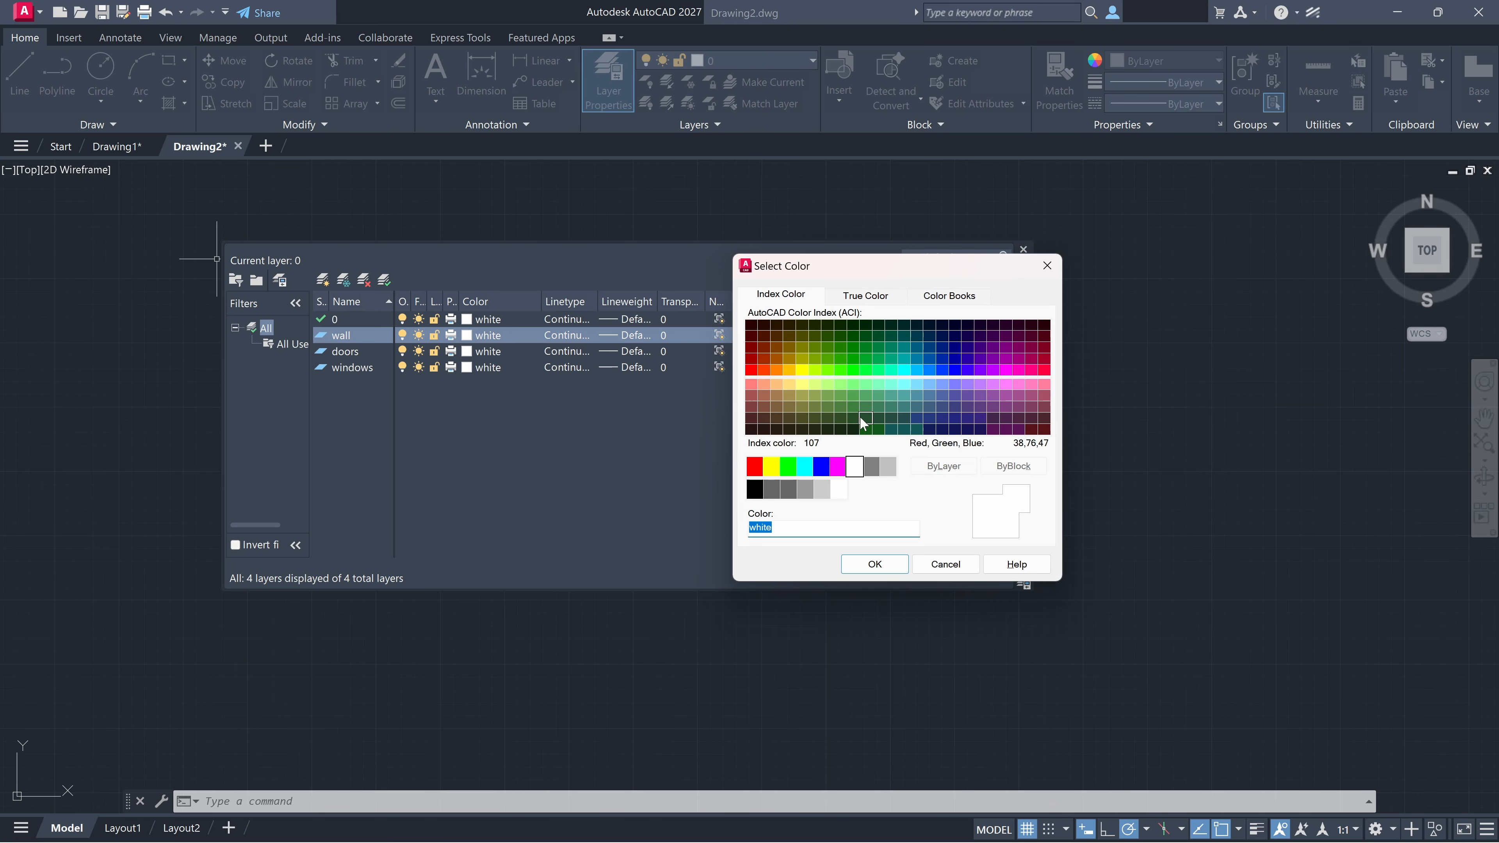
{"action": "left_click", "coordinate": [754, 489]}
{"action": "left_click", "coordinate": [874, 564]}
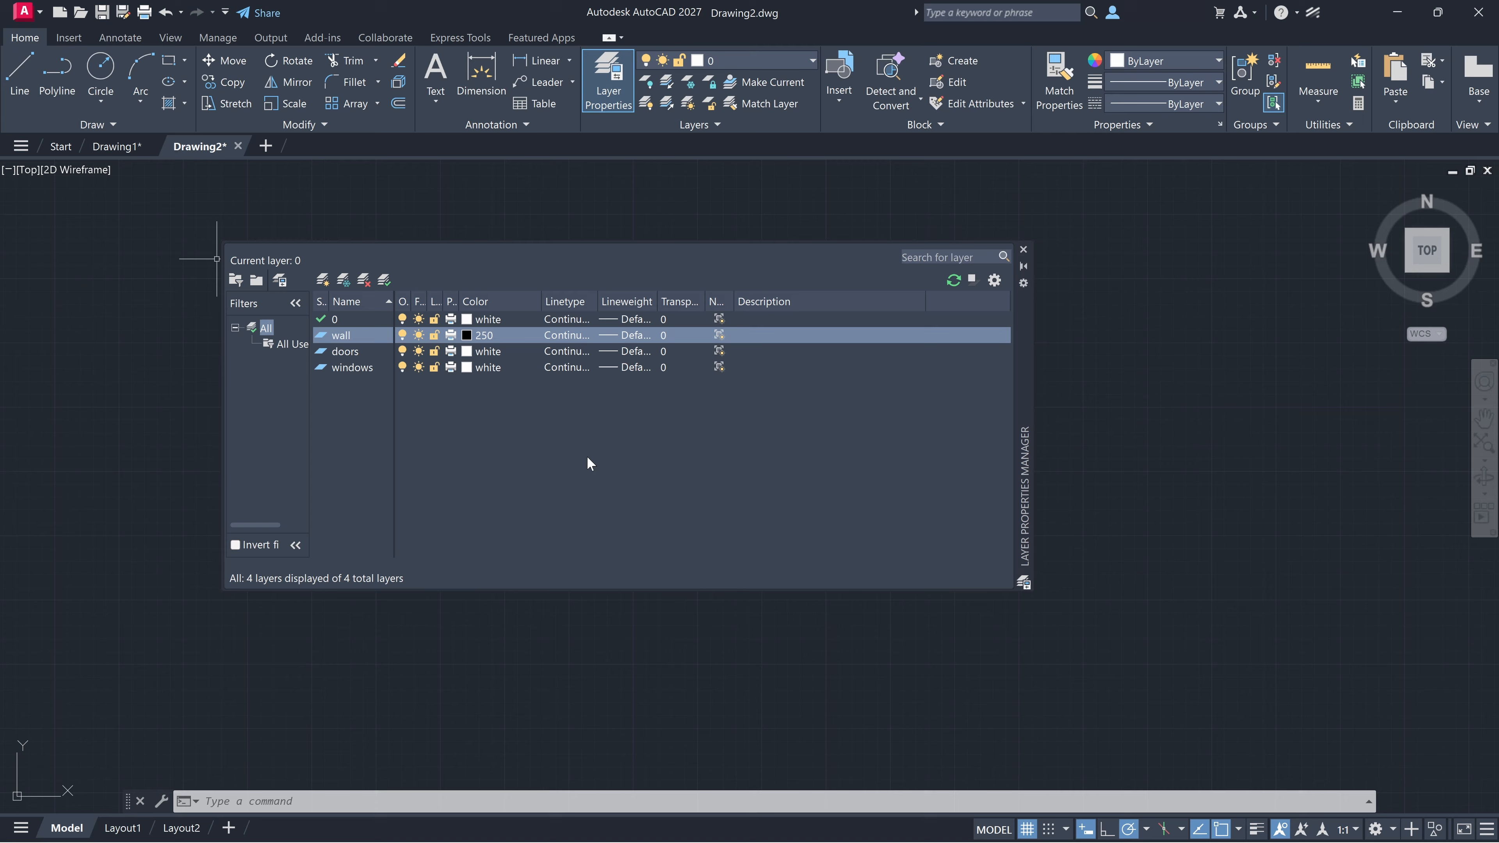
{"action": "left_click", "coordinate": [469, 352]}
{"action": "left_click", "coordinate": [771, 466]}
{"action": "left_click", "coordinate": [874, 564]}
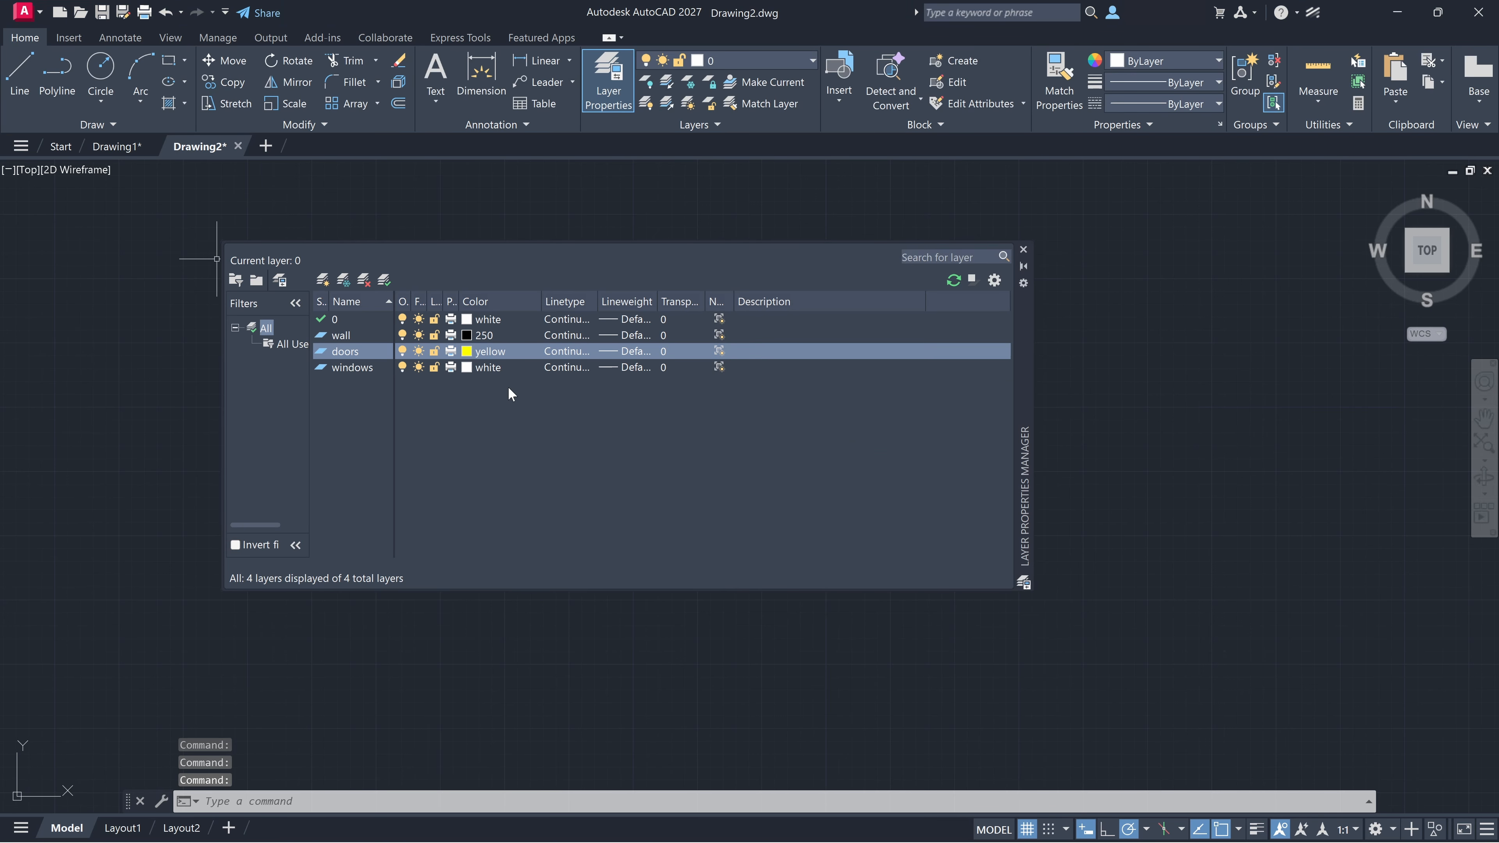
- Set the windows layer's color to cyan
{"action": "left_click", "coordinate": [468, 368]}
{"action": "left_click", "coordinate": [821, 466]}
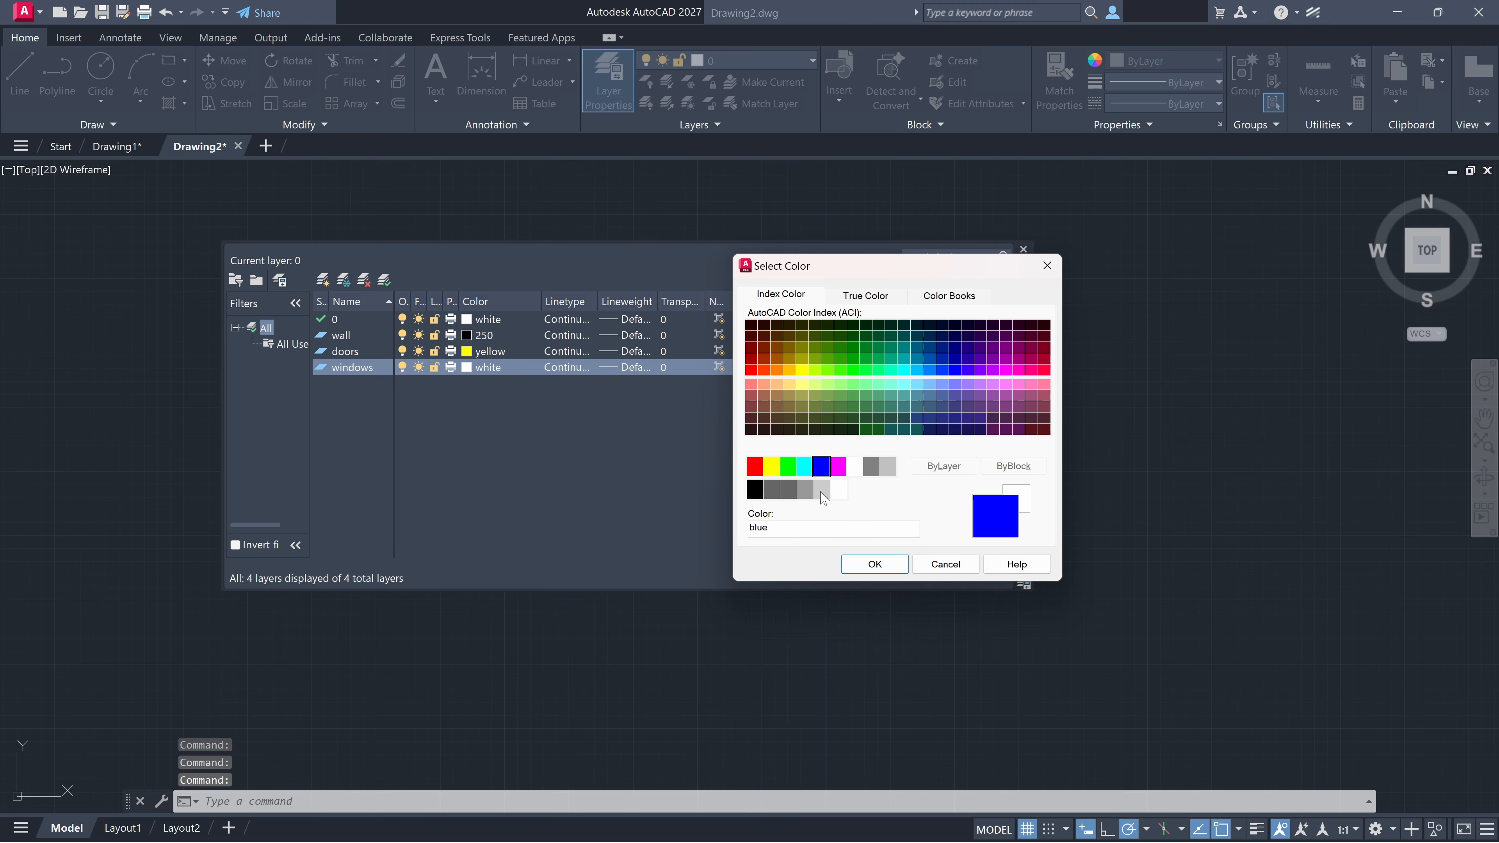
{"action": "left_click", "coordinate": [805, 467]}
{"action": "left_click", "coordinate": [874, 564]}
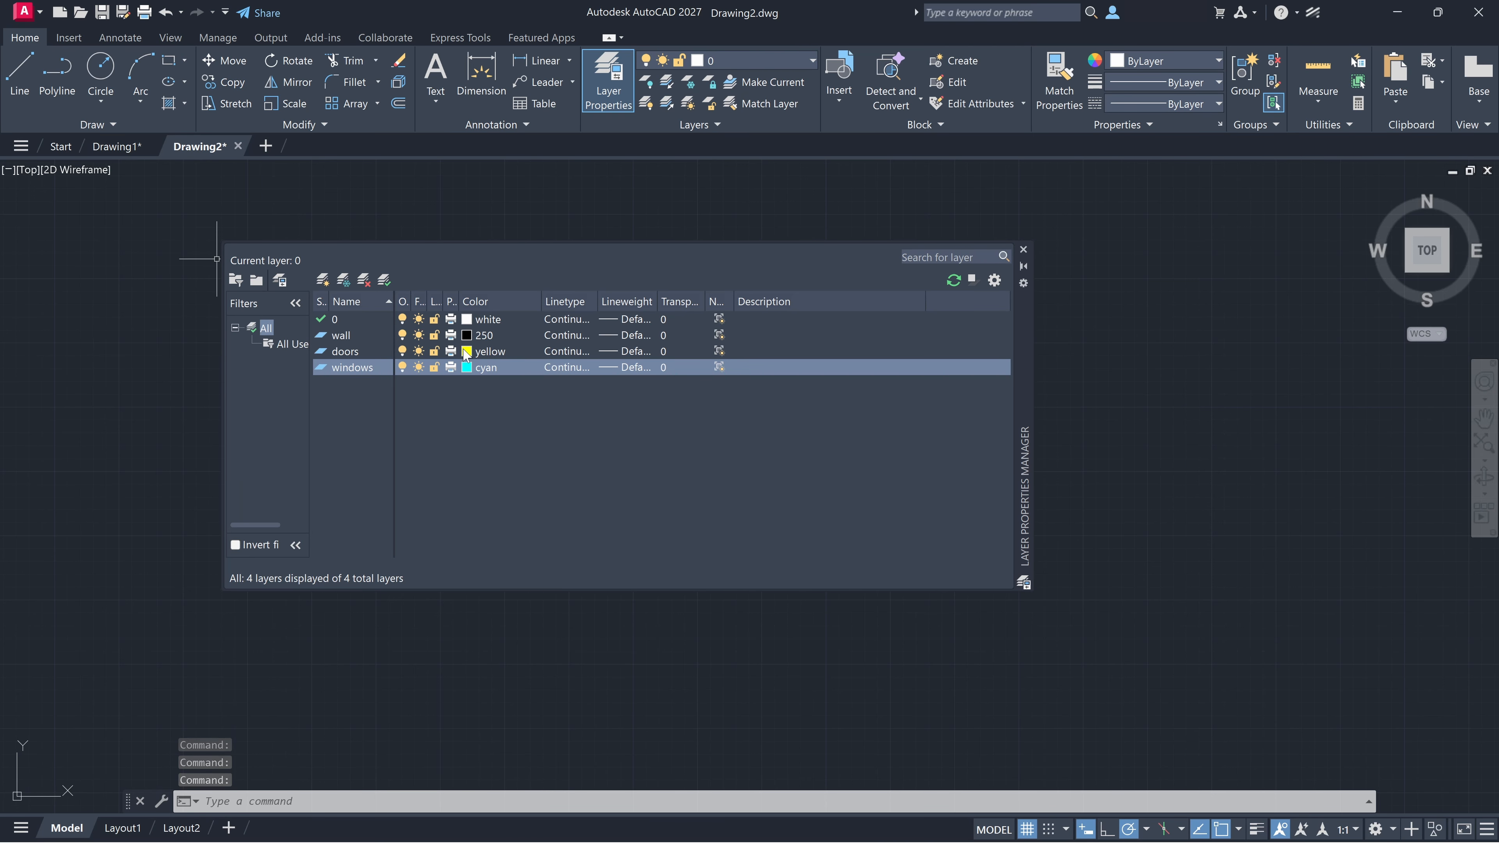
- Reopen the Layer Properties Manager and set layer 0's color to index 250
{"action": "left_click", "coordinate": [622, 108]}
{"action": "left_click", "coordinate": [622, 108]}
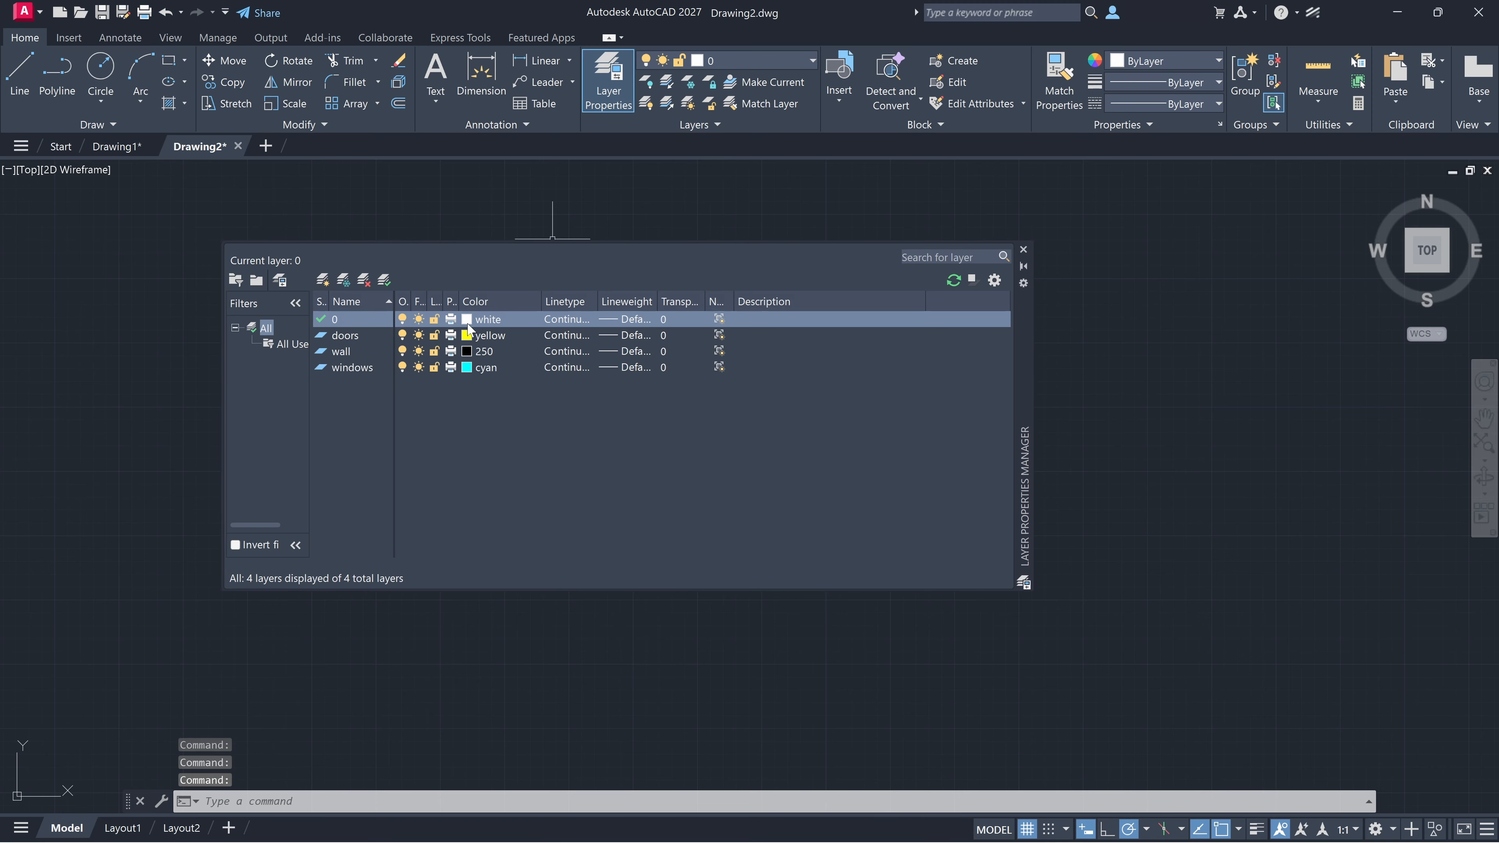
{"action": "left_click", "coordinate": [468, 320]}
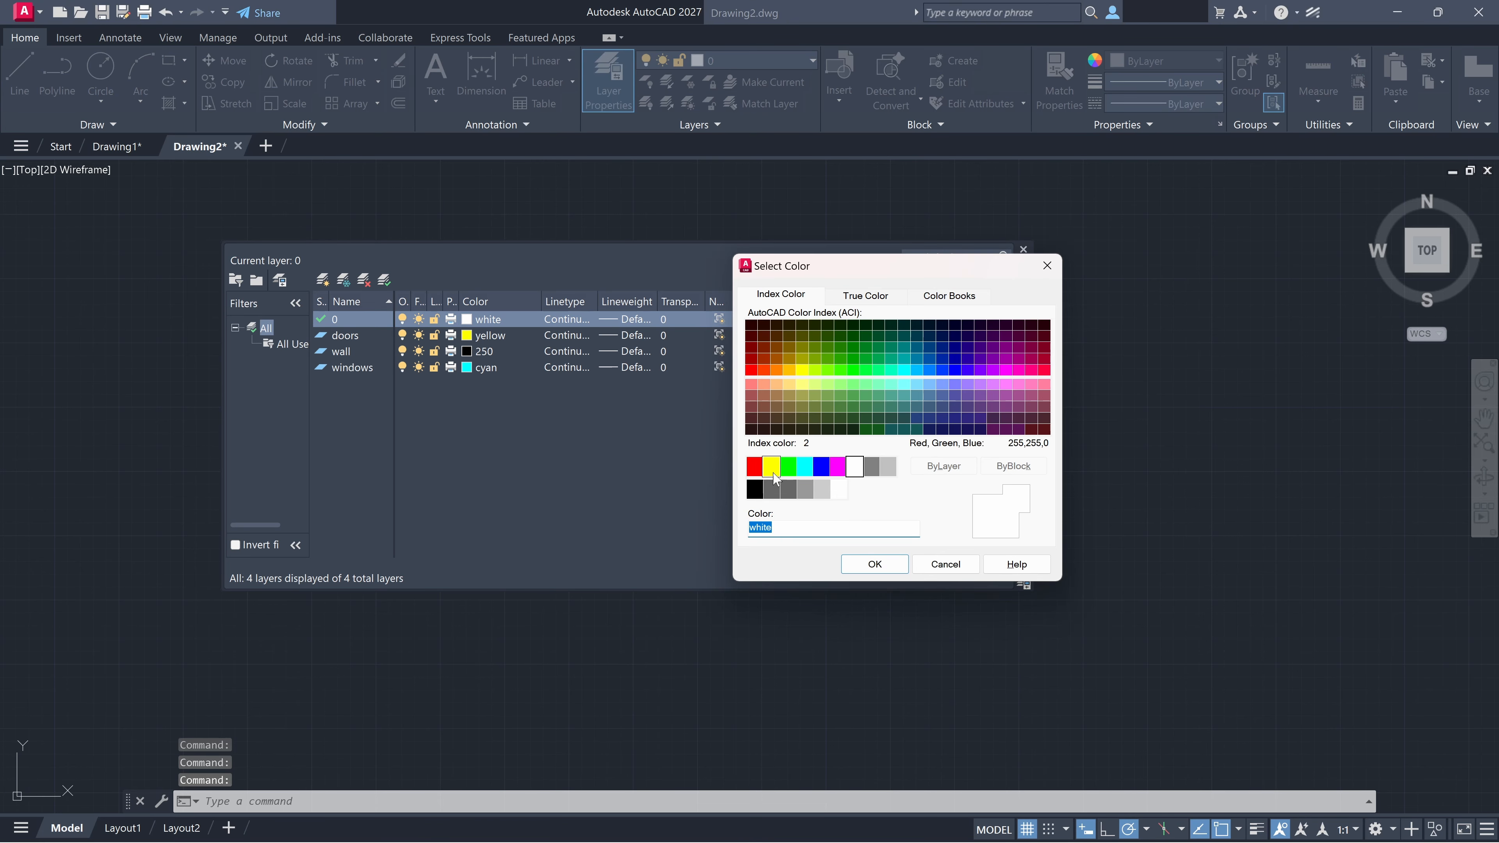
{"action": "left_click", "coordinate": [756, 489]}
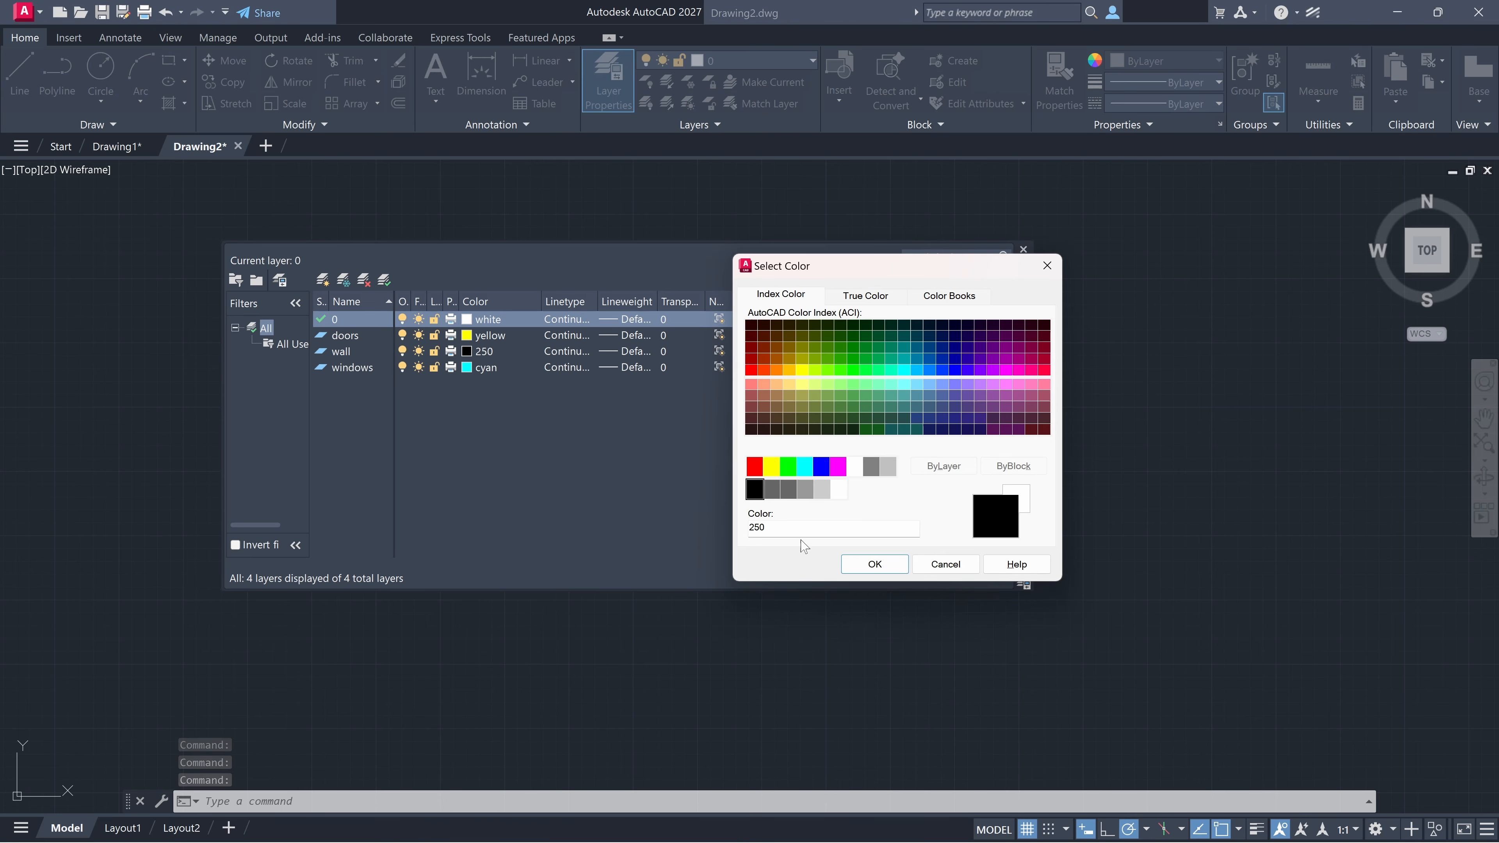
{"action": "left_click", "coordinate": [874, 564]}
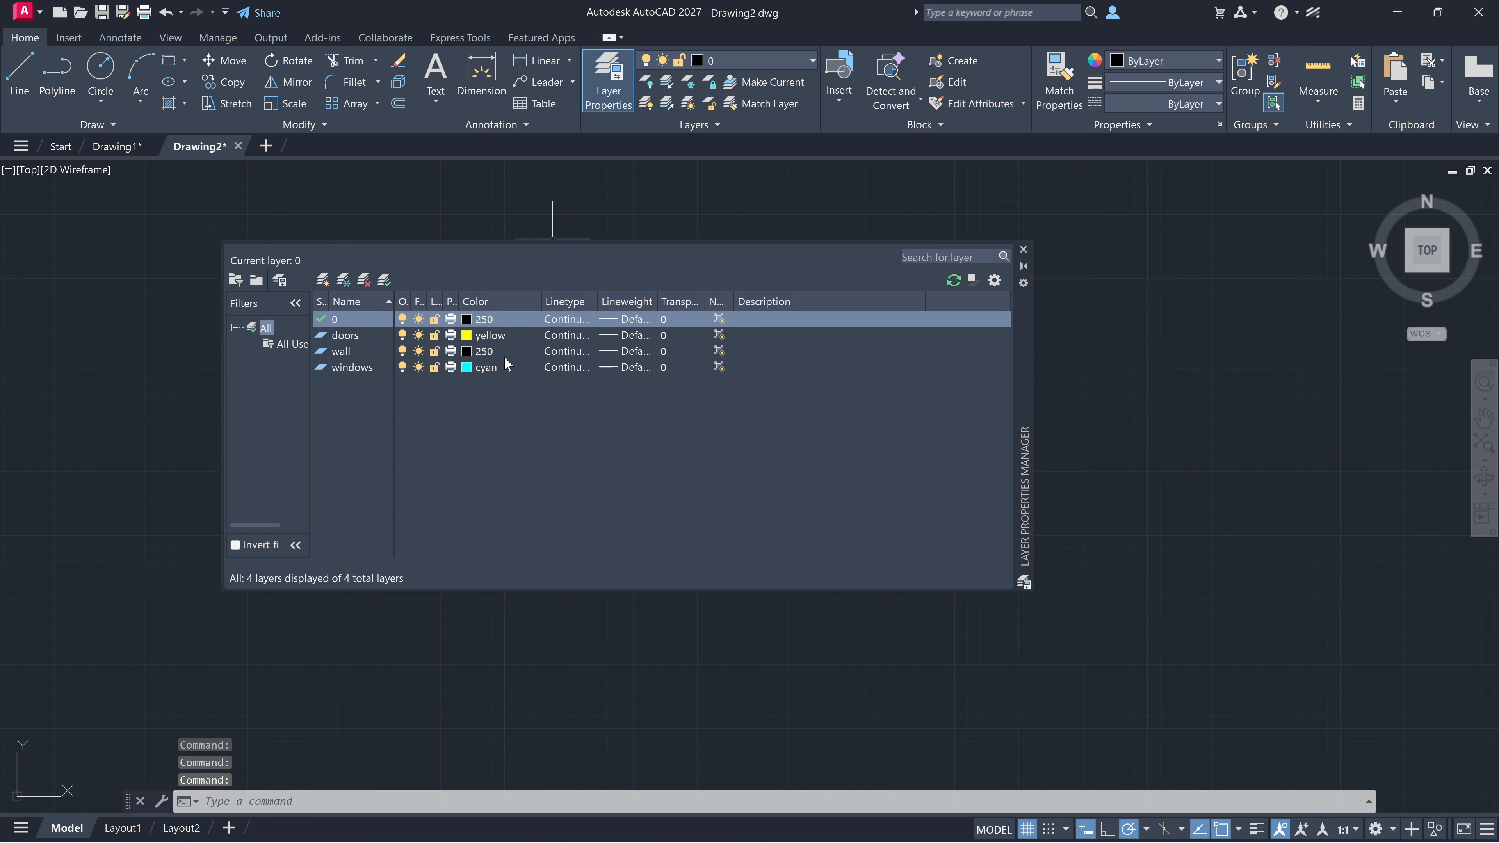
- Set the windows layer's color to magenta
{"action": "left_click", "coordinate": [467, 368]}
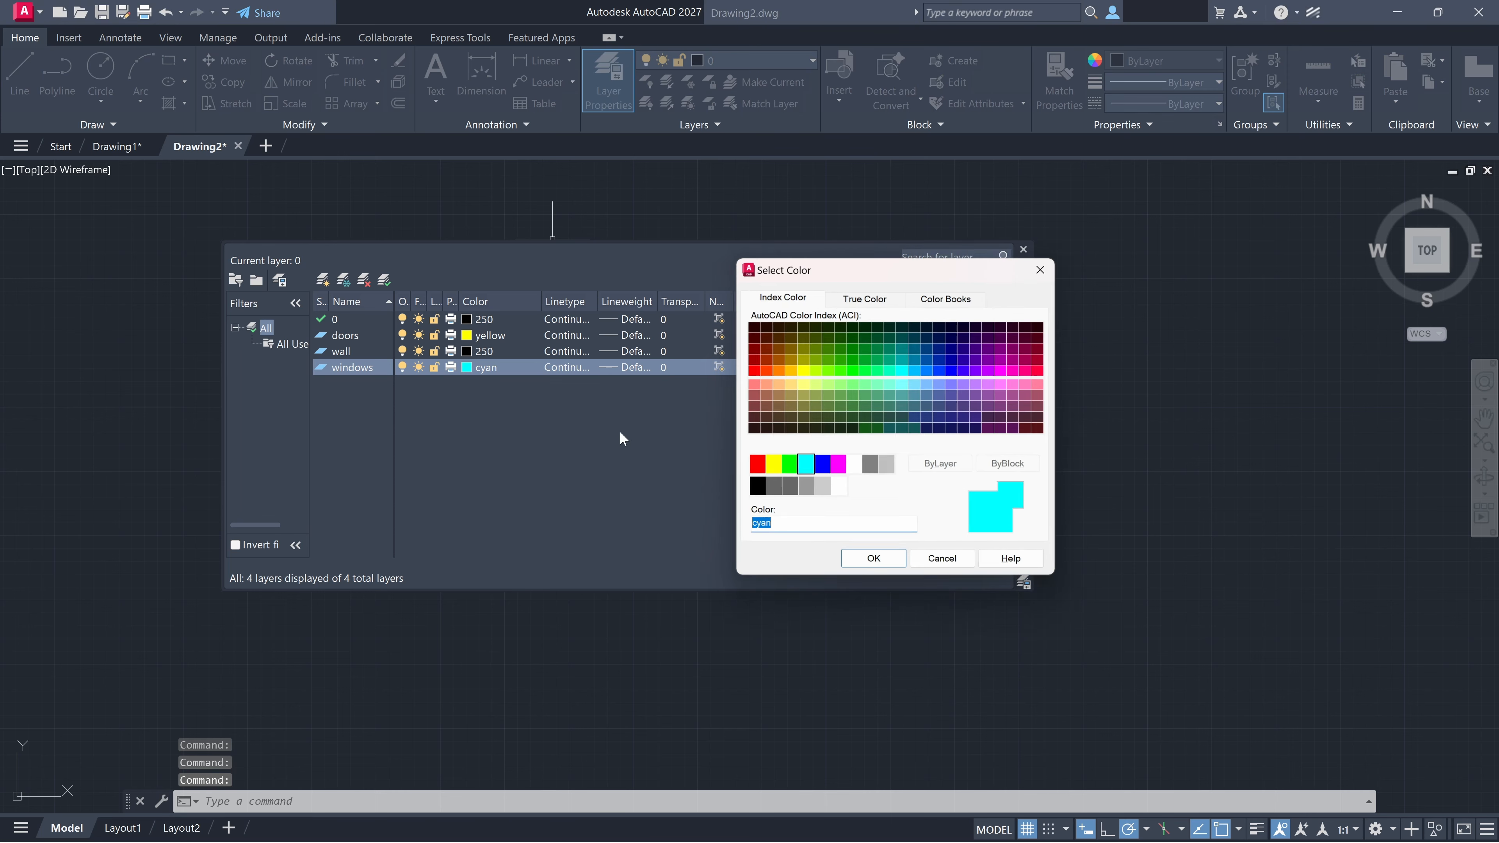
{"action": "left_click", "coordinate": [838, 466]}
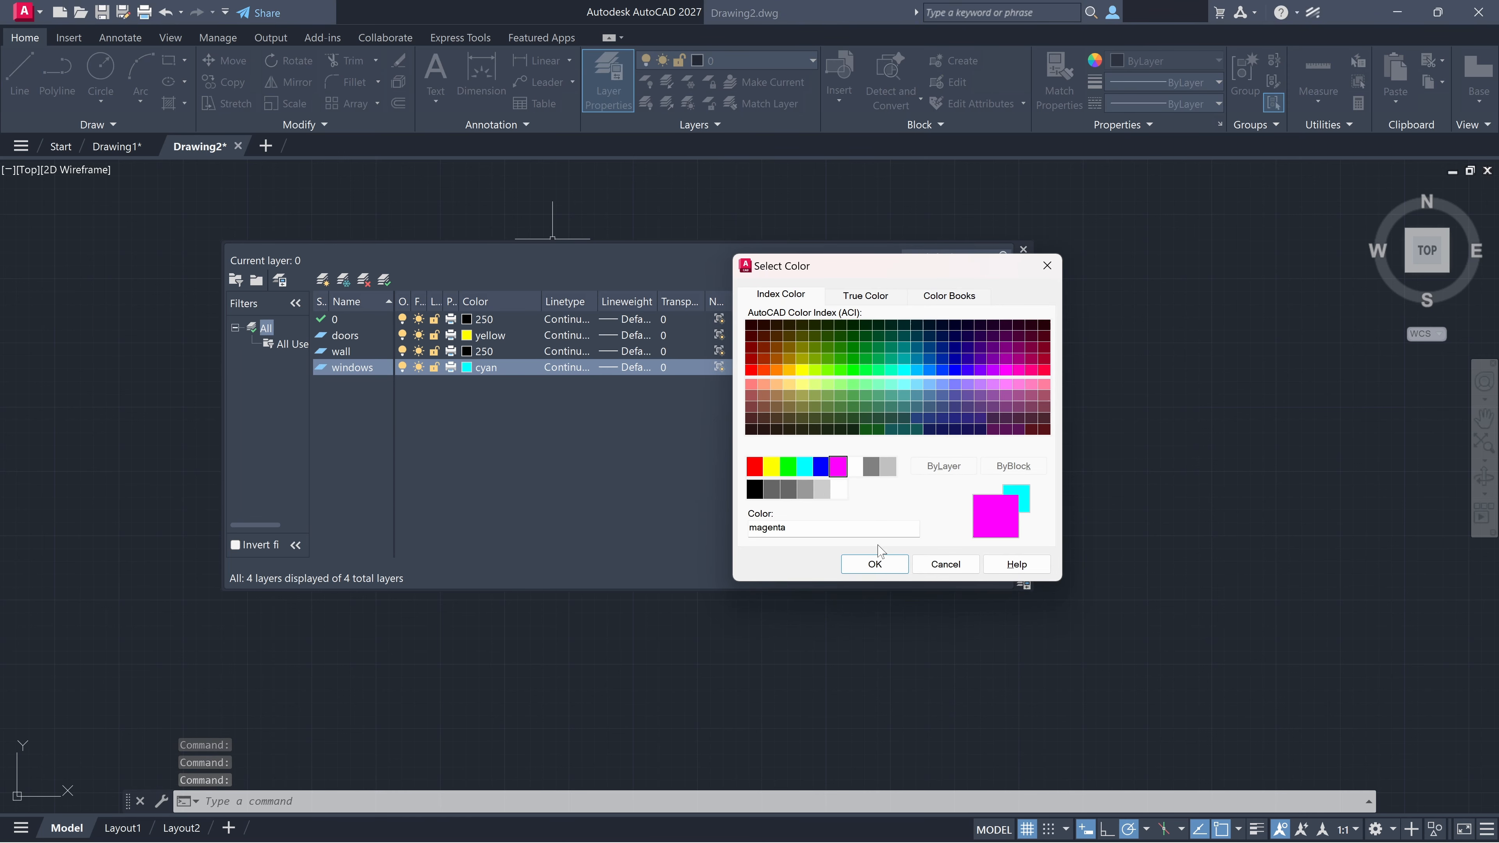
{"action": "left_click", "coordinate": [875, 564]}
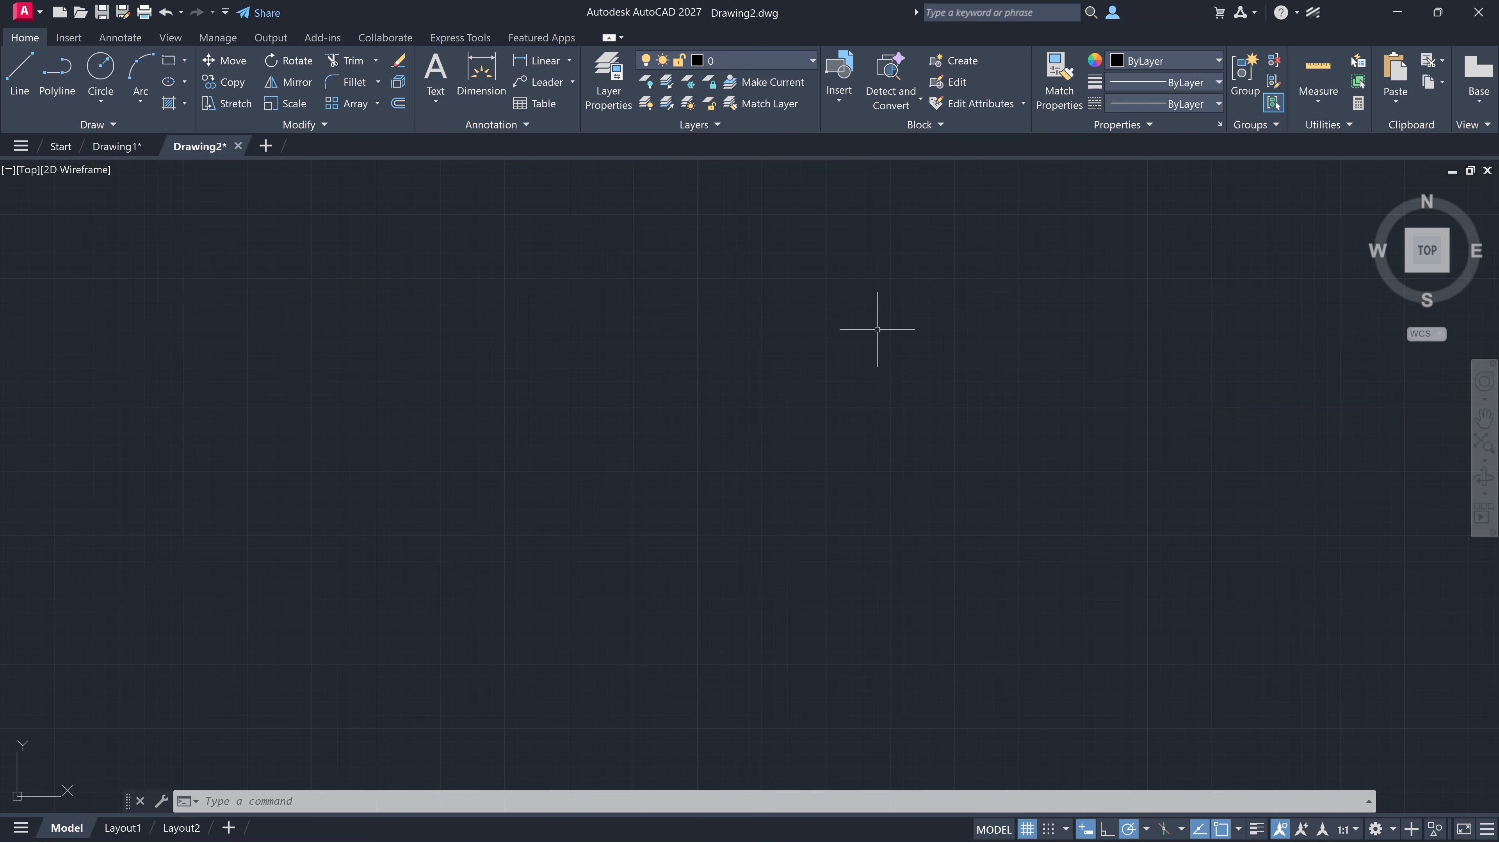
- Make wall the current layer and draw two connected line segments forming a peak in the middle of the drawing
{"action": "left_click", "coordinate": [759, 62]}
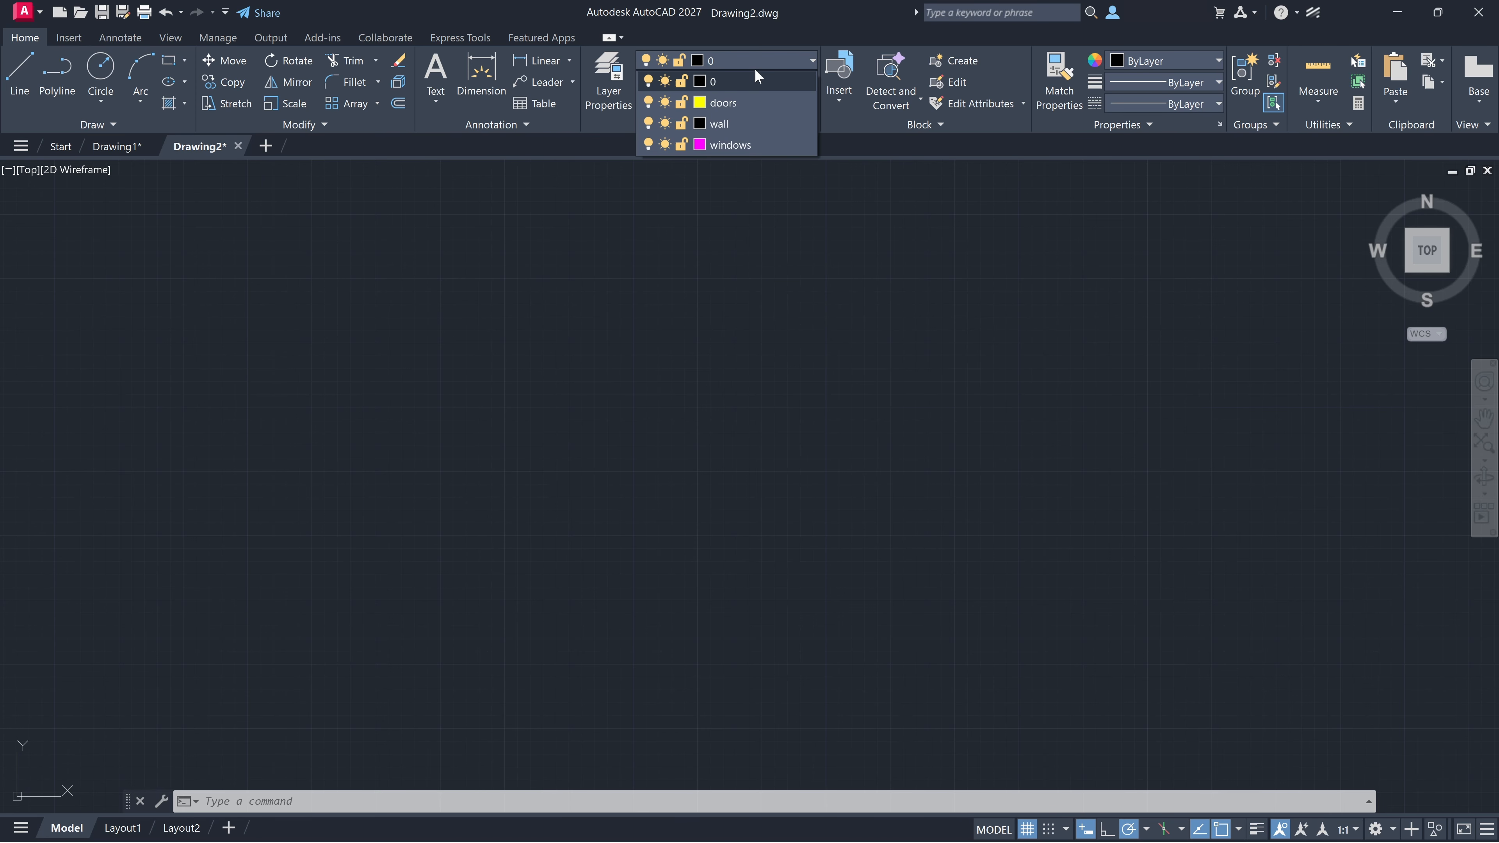
{"action": "left_click", "coordinate": [732, 123]}
{"action": "left_click", "coordinate": [33, 88]}
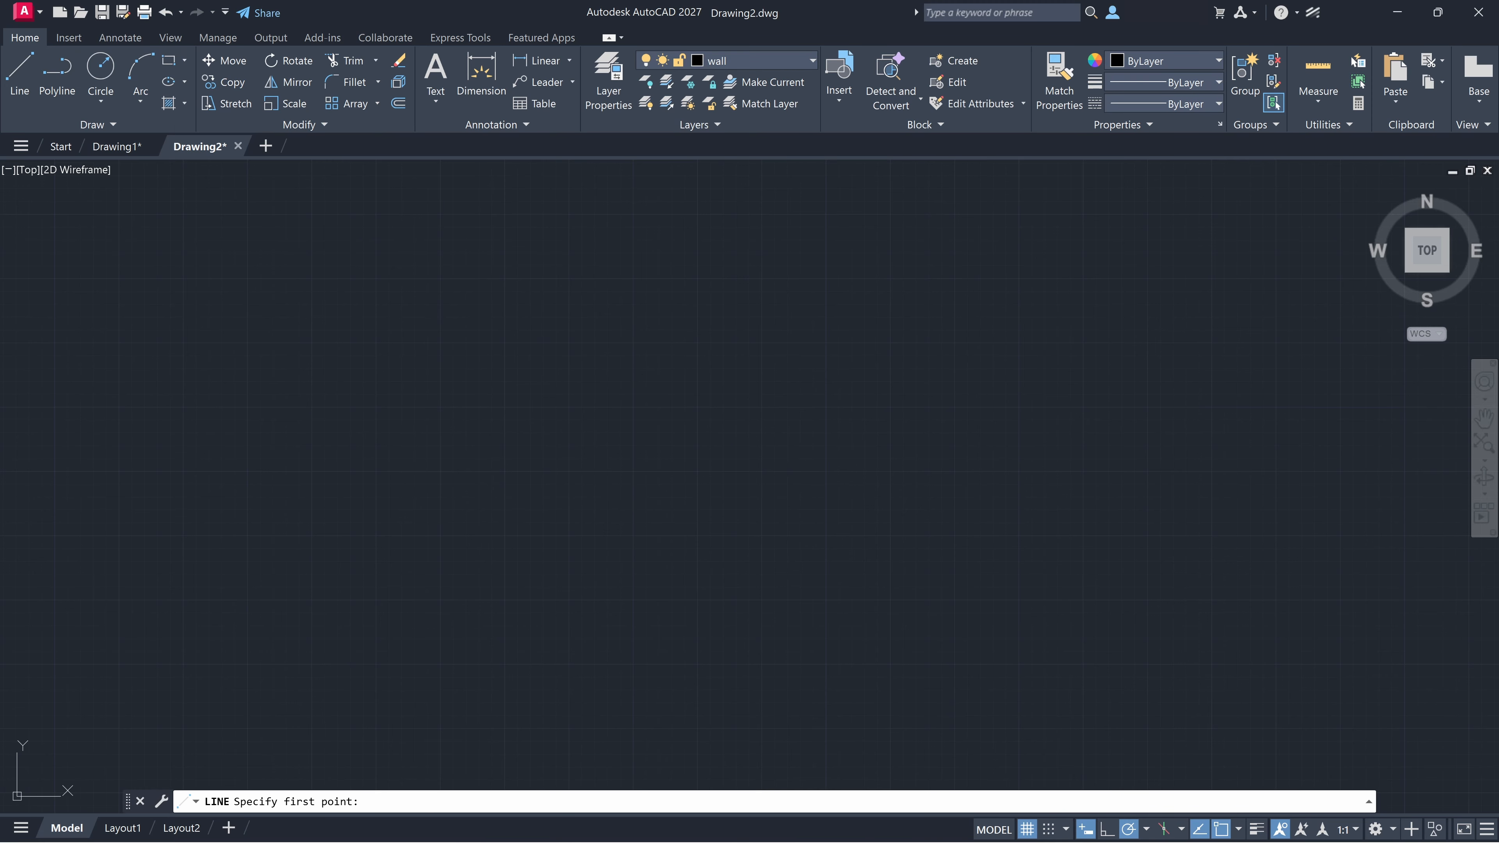
{"action": "left_click", "coordinate": [445, 471]}
{"action": "left_click", "coordinate": [801, 319]}
{"action": "left_click", "coordinate": [1007, 567]}
{"action": "key", "text": "Escape"}
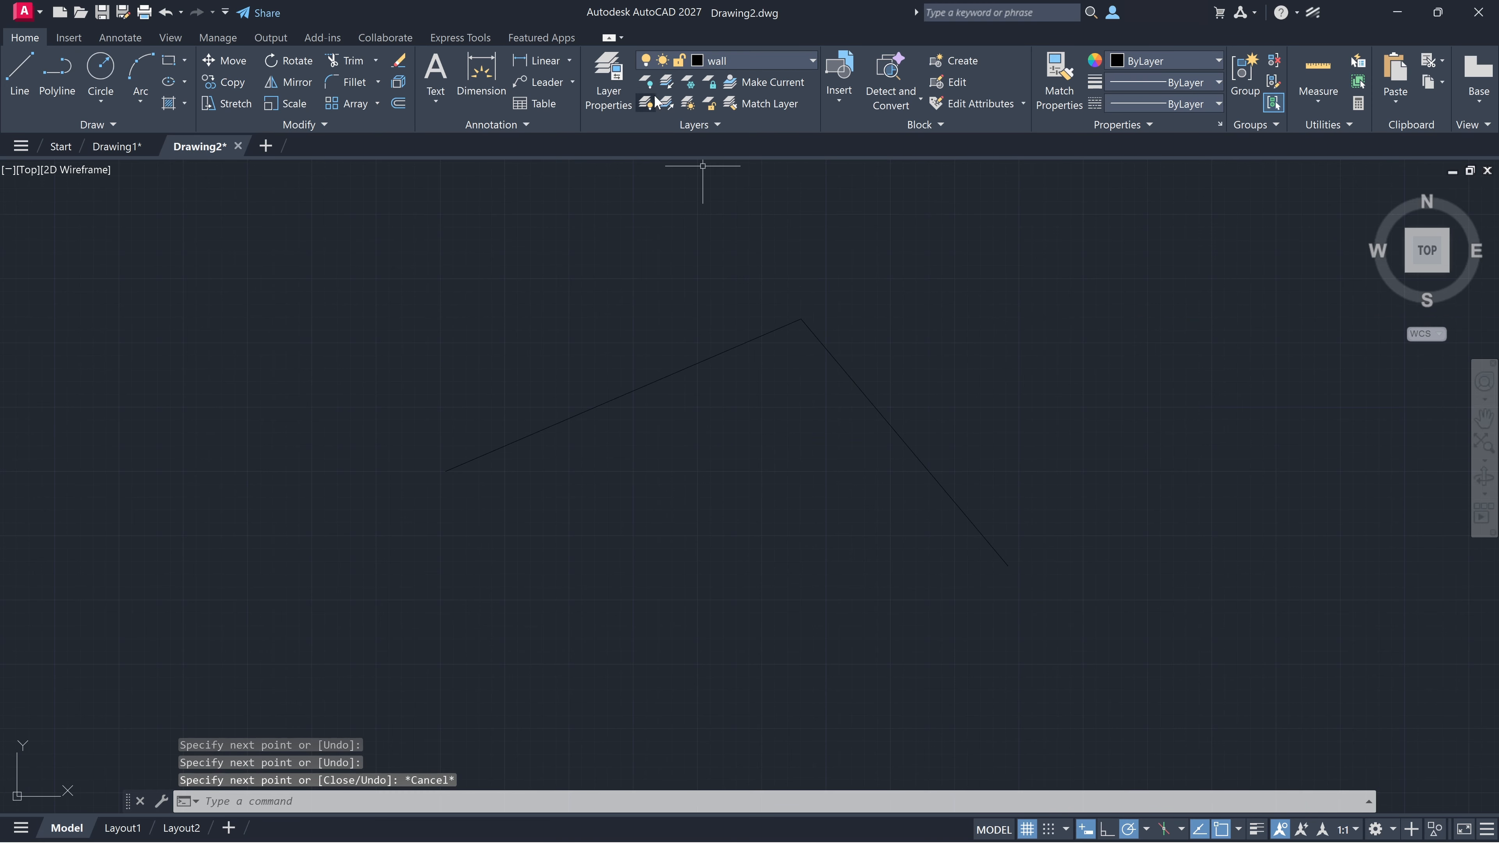
- Make doors the current layer and draw a three-segment zigzag polyline crossing the wall lines
{"action": "left_click", "coordinate": [730, 66]}
{"action": "left_click", "coordinate": [742, 110]}
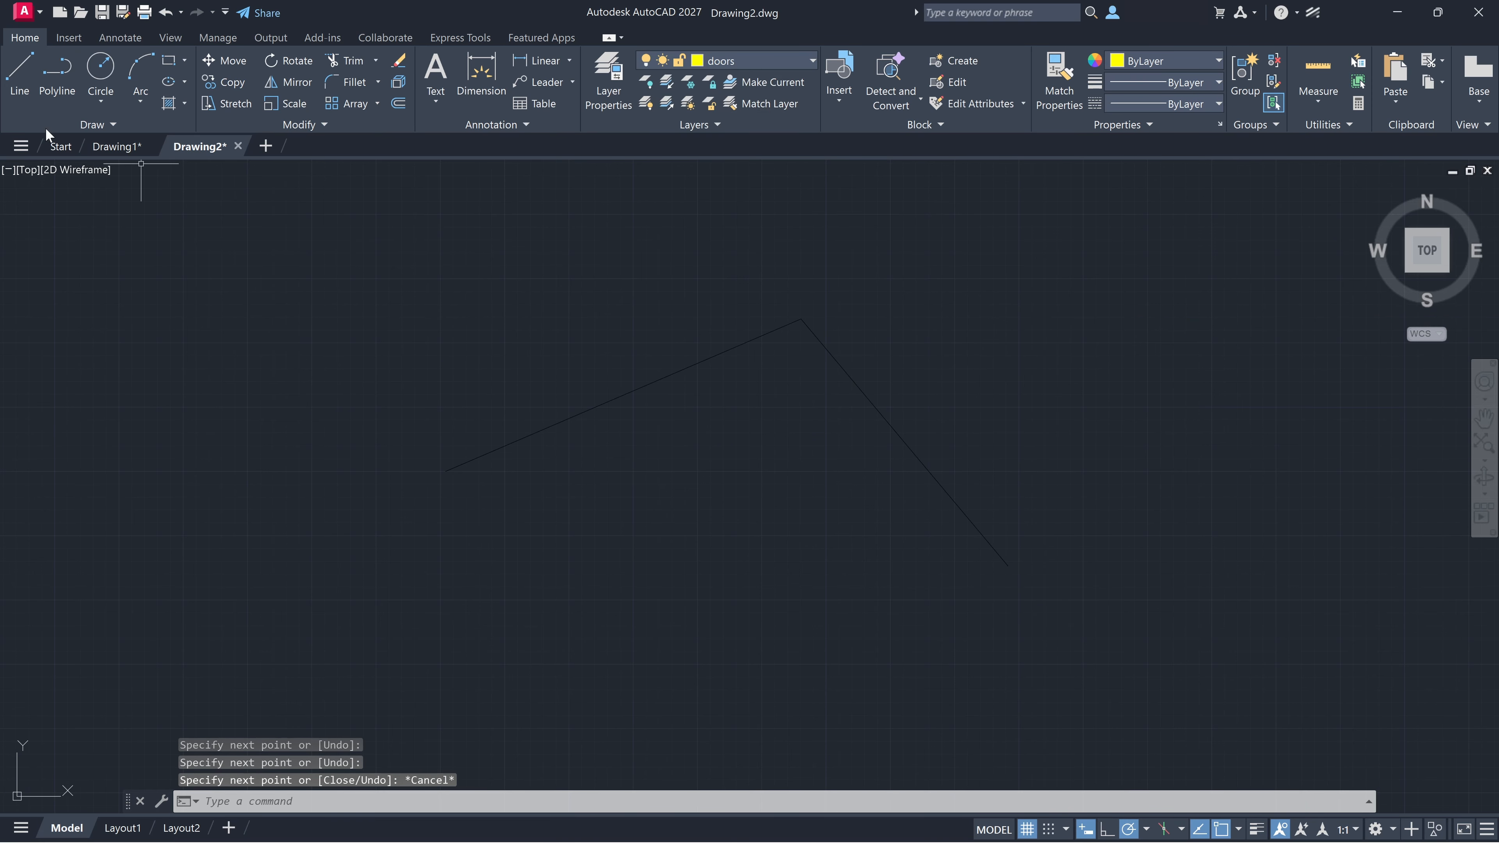
{"action": "left_click", "coordinate": [57, 74]}
{"action": "left_click", "coordinate": [365, 366]}
{"action": "left_click", "coordinate": [698, 657]}
{"action": "left_click", "coordinate": [951, 460]}
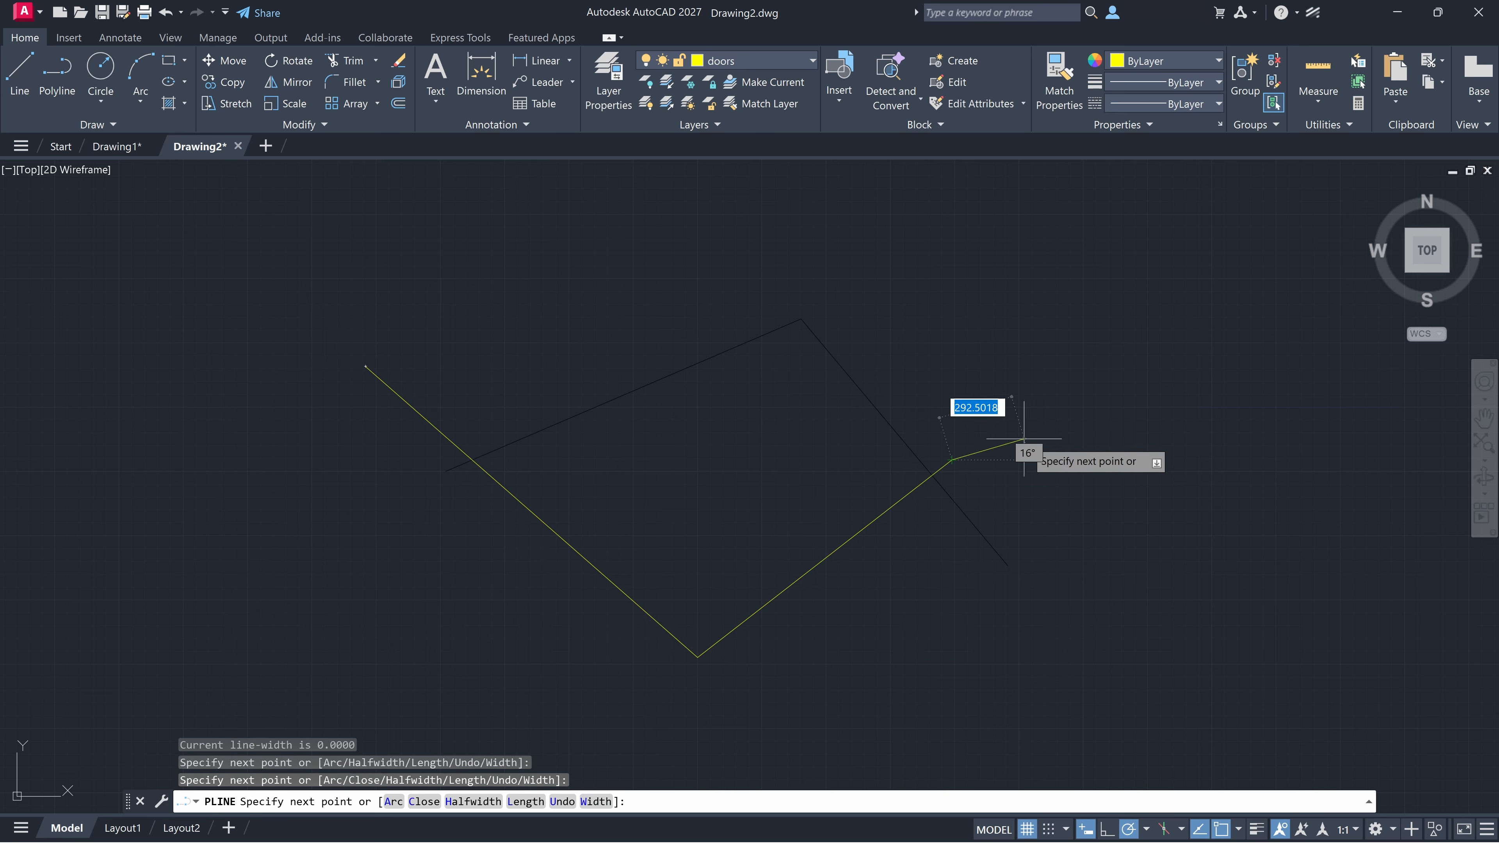
{"action": "left_click", "coordinate": [1149, 589]}
{"action": "key", "text": "Escape"}
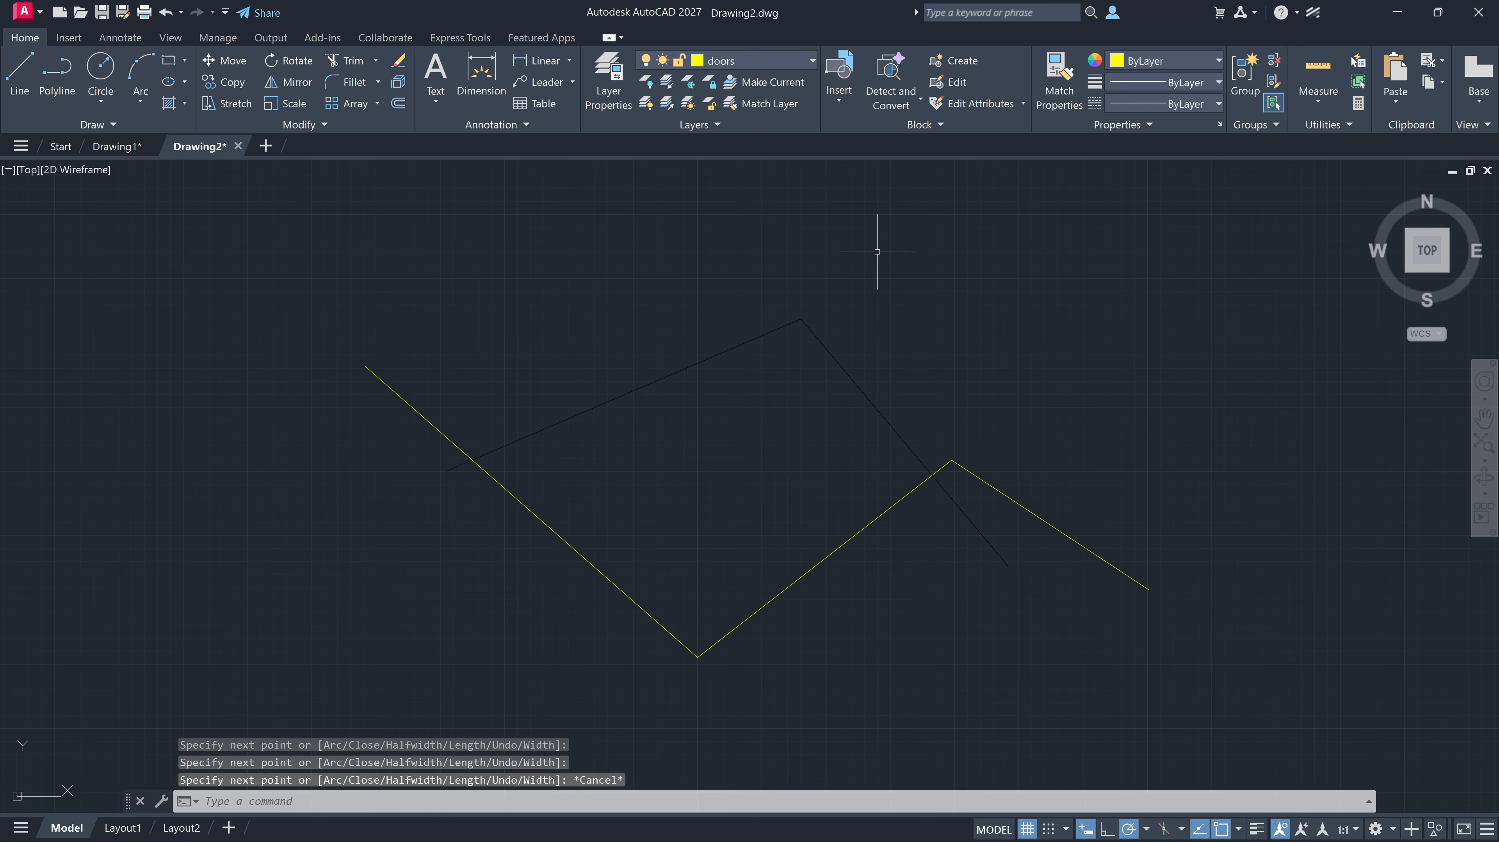
- Make wall the current layer and draw a wide rectangle on it as the room outline
{"action": "left_click", "coordinate": [783, 65]}
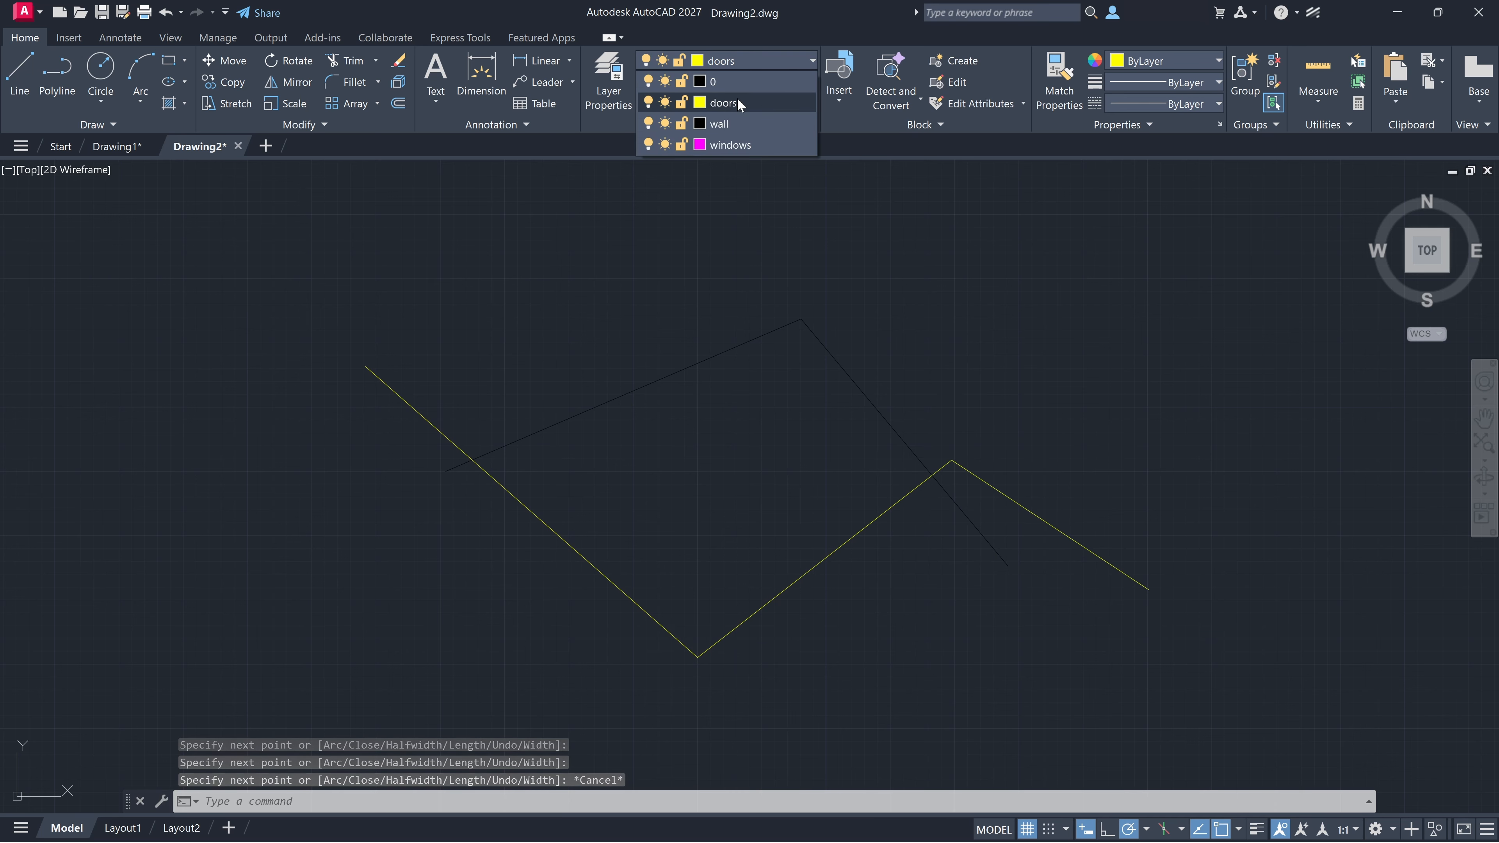
{"action": "left_click", "coordinate": [732, 122]}
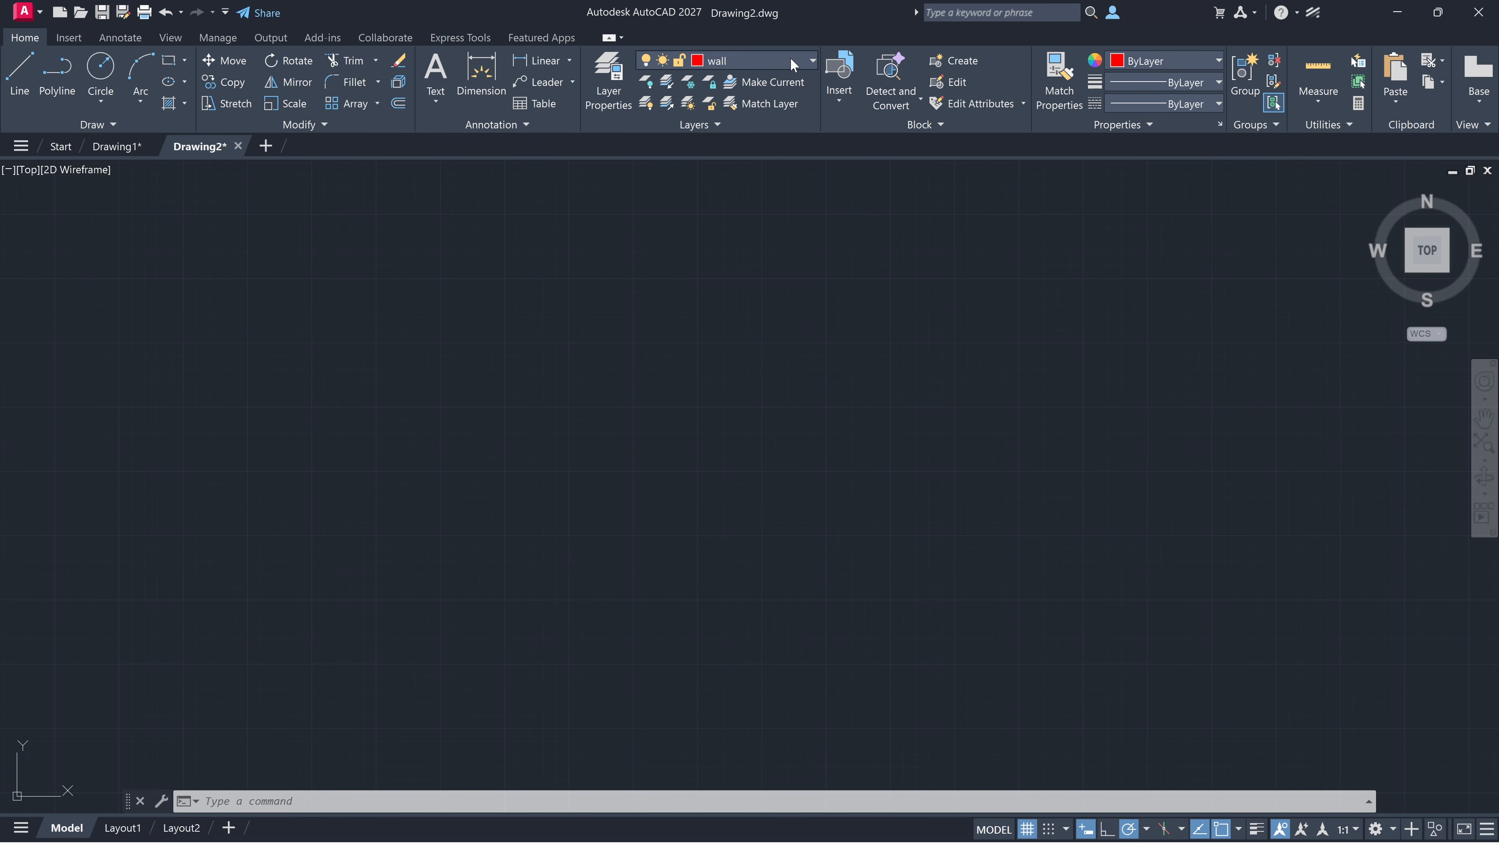
{"action": "left_click", "coordinate": [762, 60]}
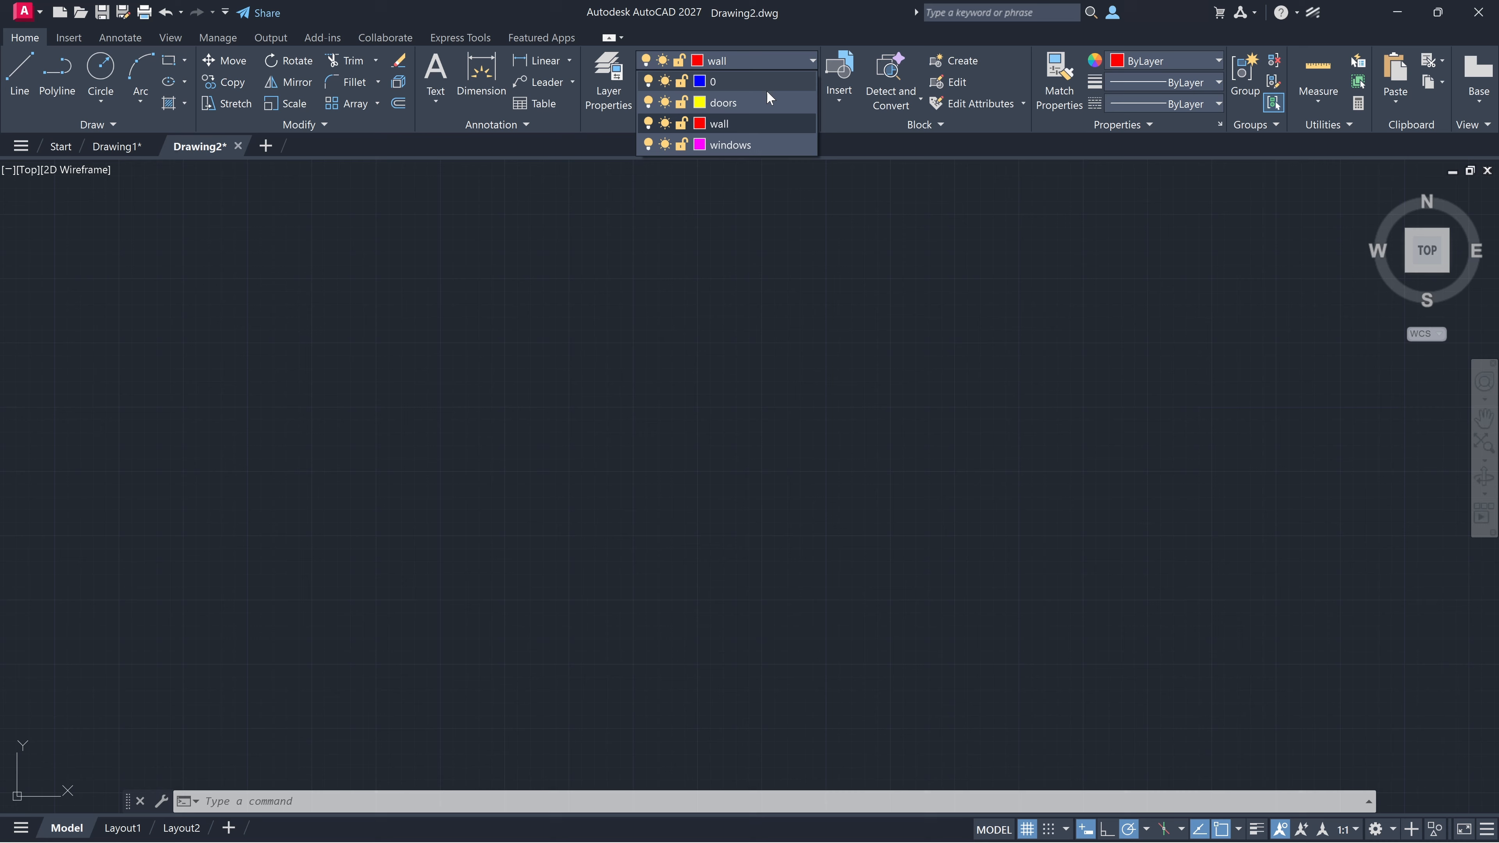
{"action": "left_click", "coordinate": [741, 123]}
{"action": "left_click", "coordinate": [168, 60]}
{"action": "left_click", "coordinate": [357, 319]}
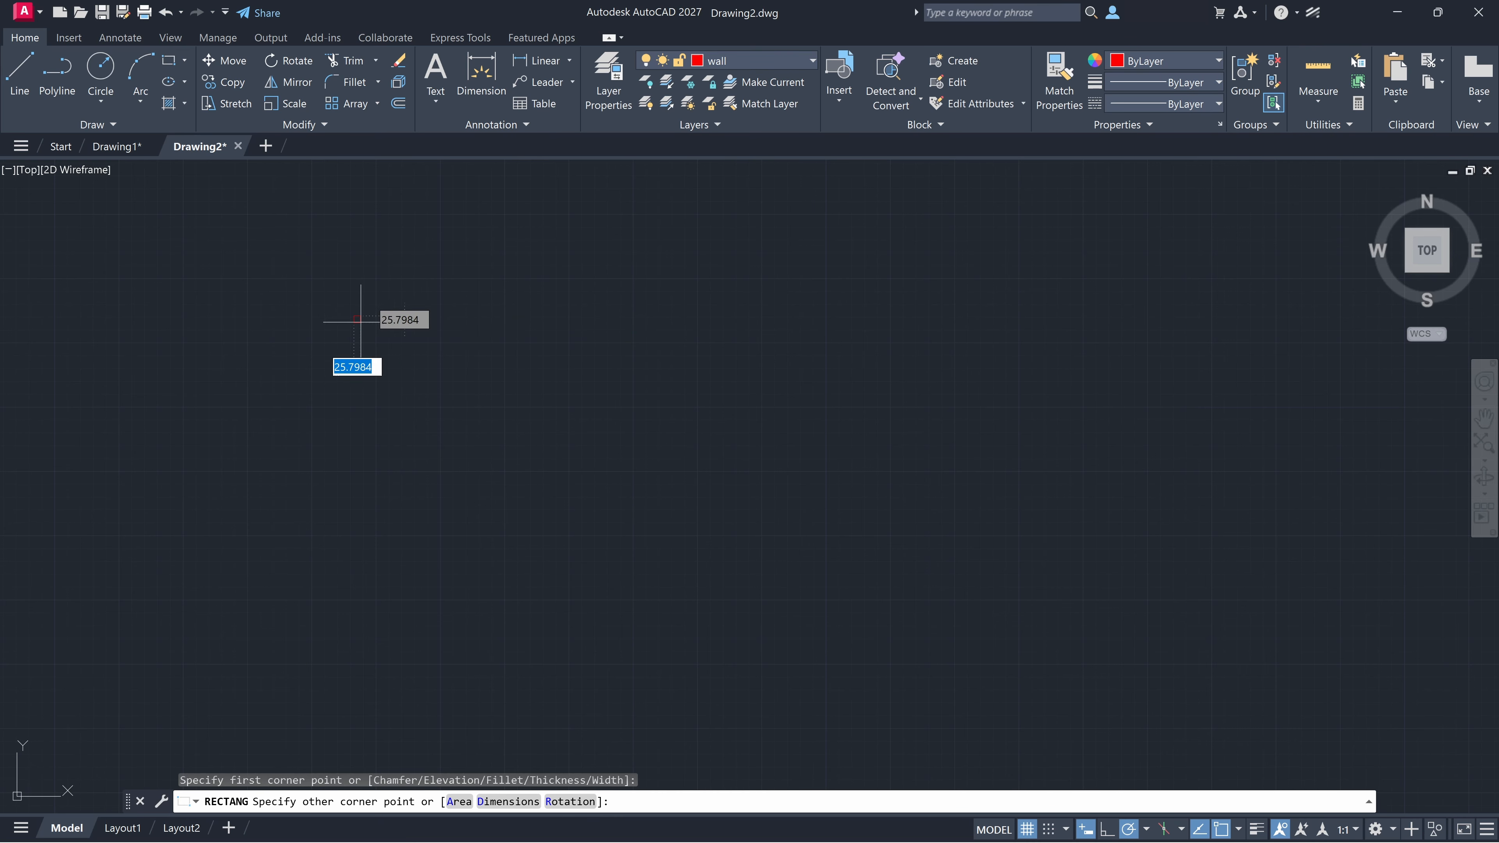
{"action": "left_click", "coordinate": [805, 587]}
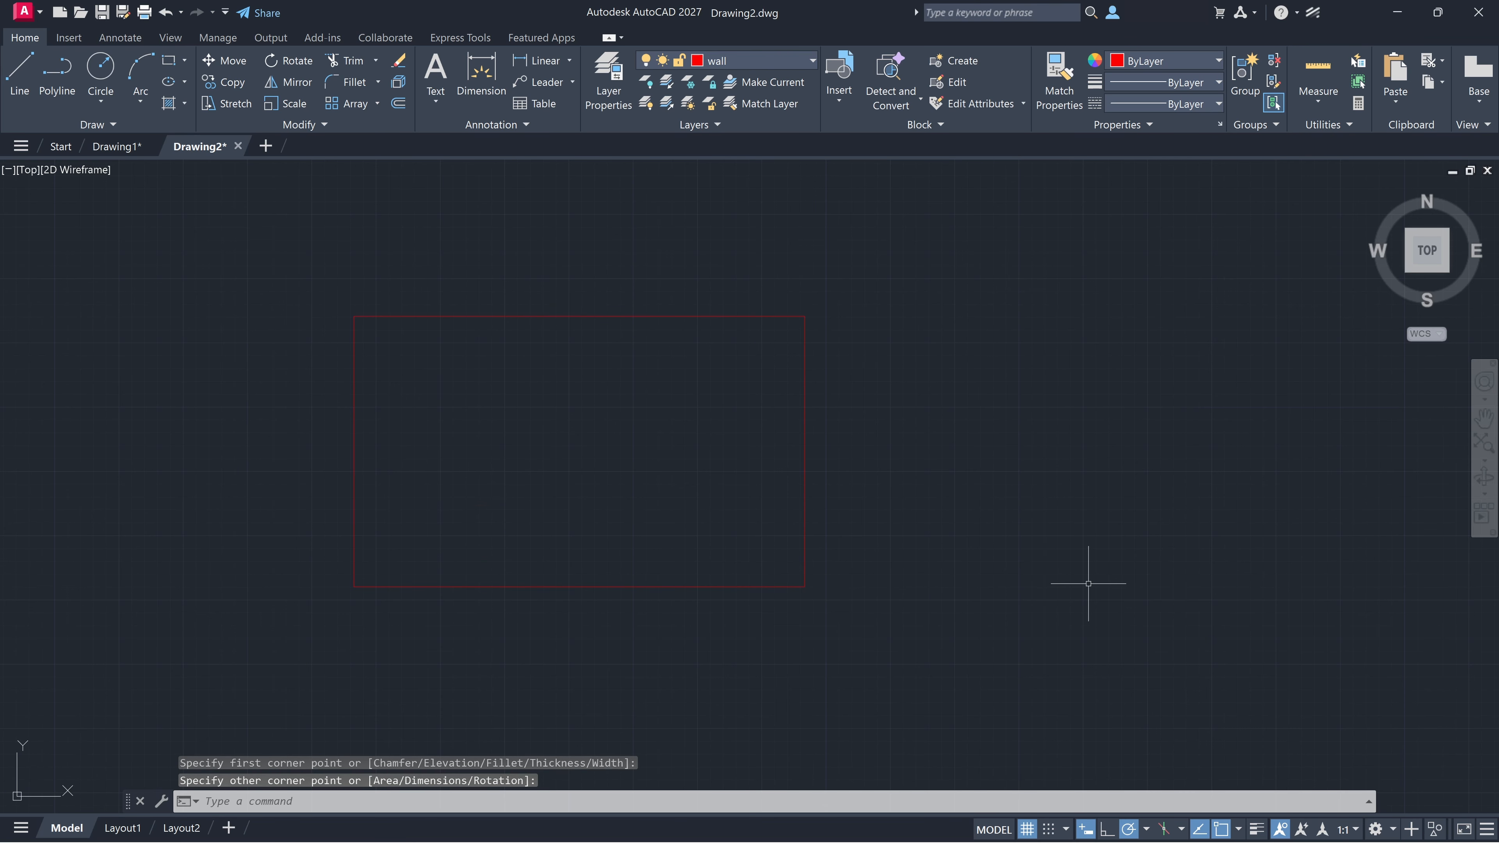
- Make doors the current layer and draw a short horizontal polyline along the rectangle's top edge, starting at its midpoint
{"action": "left_click", "coordinate": [767, 61]}
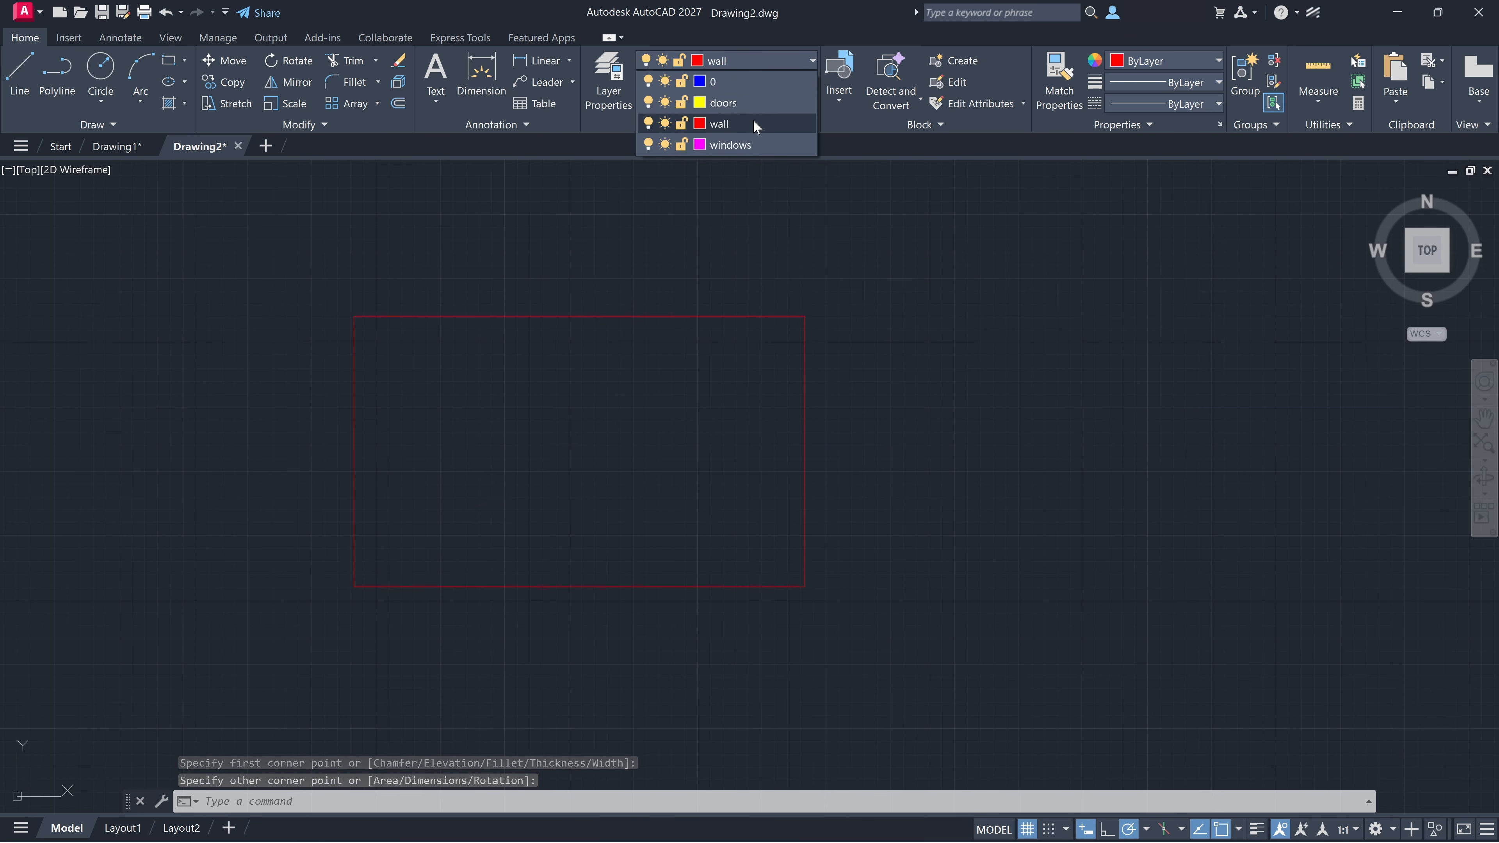
{"action": "left_click", "coordinate": [753, 109]}
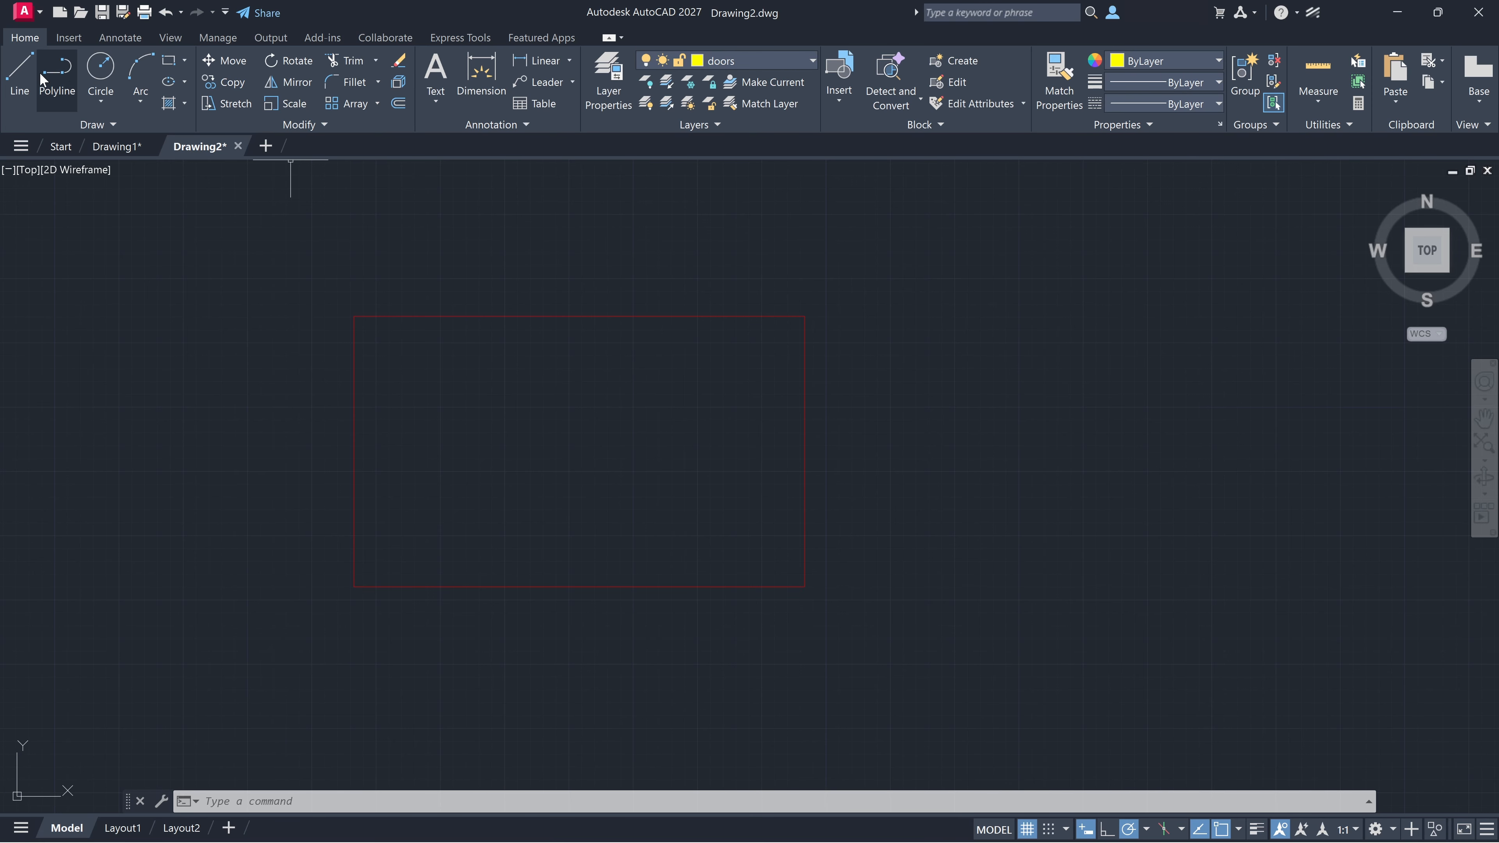
{"action": "left_click", "coordinate": [56, 74]}
{"action": "left_click", "coordinate": [579, 316]}
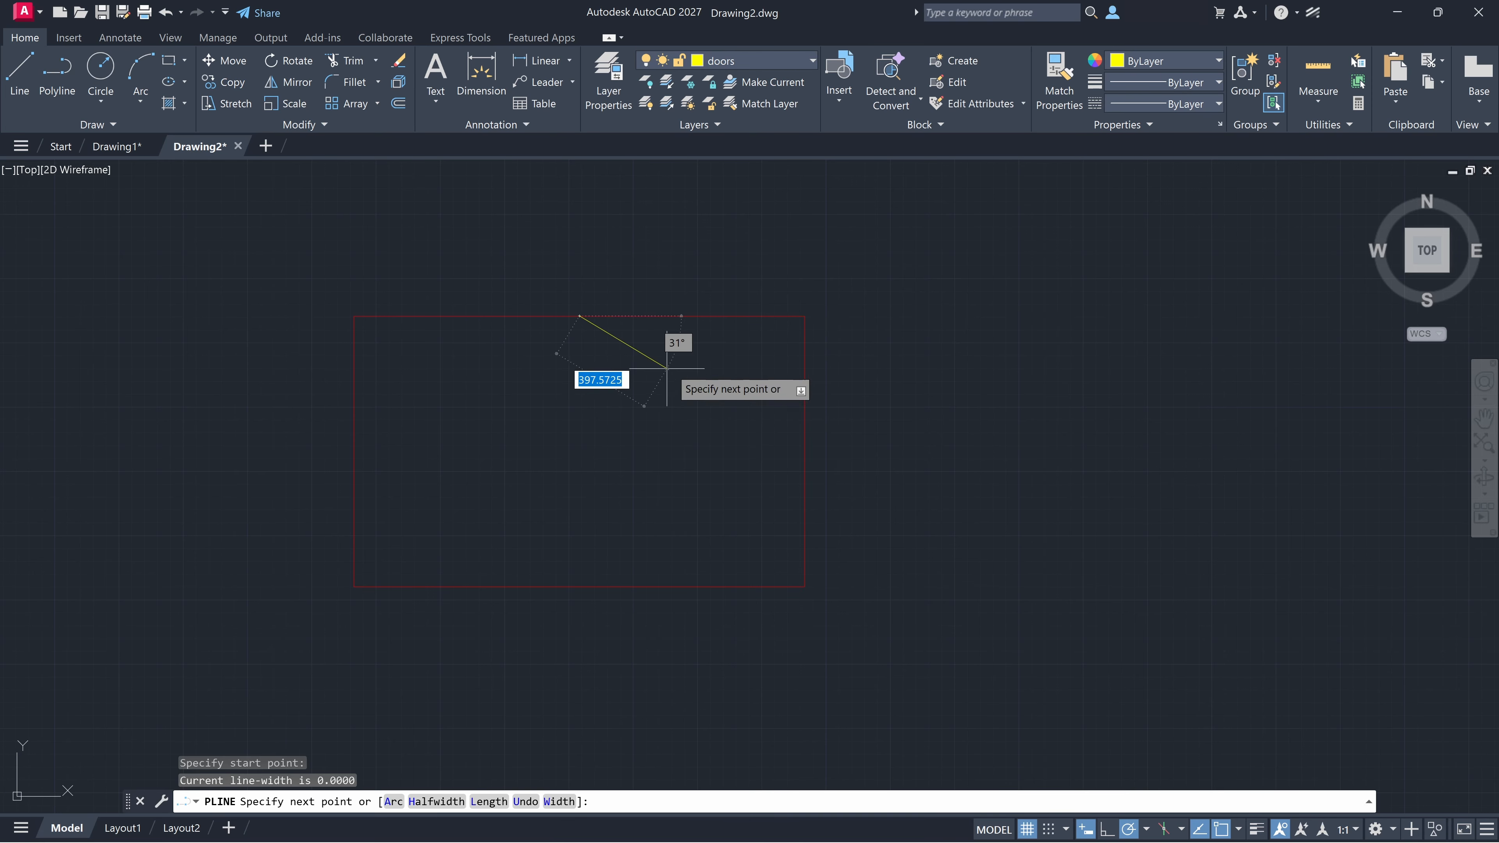
{"action": "left_click", "coordinate": [706, 315]}
{"action": "key", "text": "Escape"}
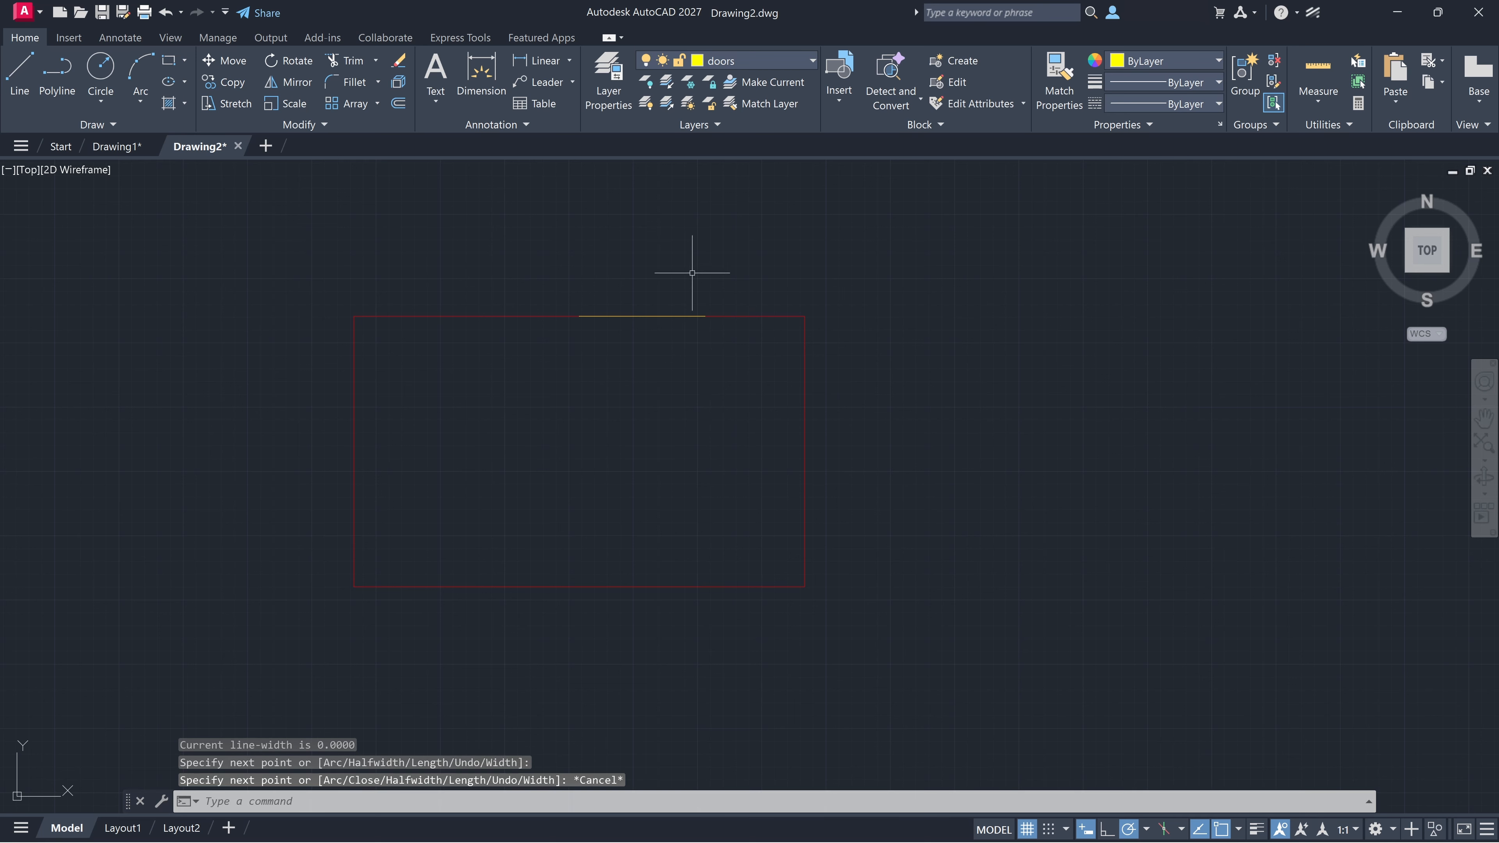
- Make windows the current layer and draw a short polyline from the rectangle's upper-left corner along its top edge
{"action": "left_click", "coordinate": [744, 60]}
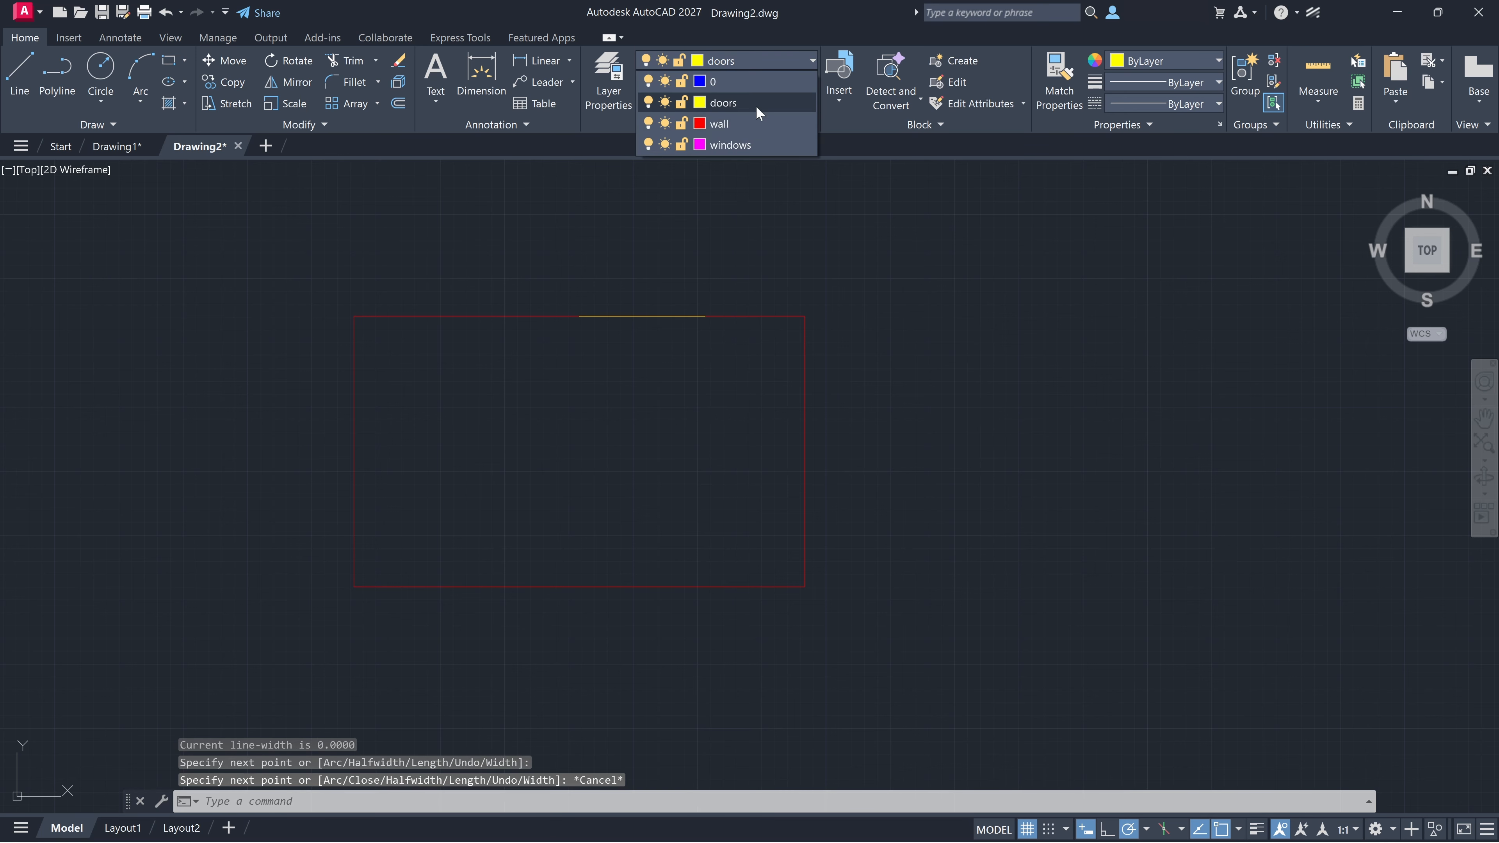
{"action": "left_click", "coordinate": [730, 145]}
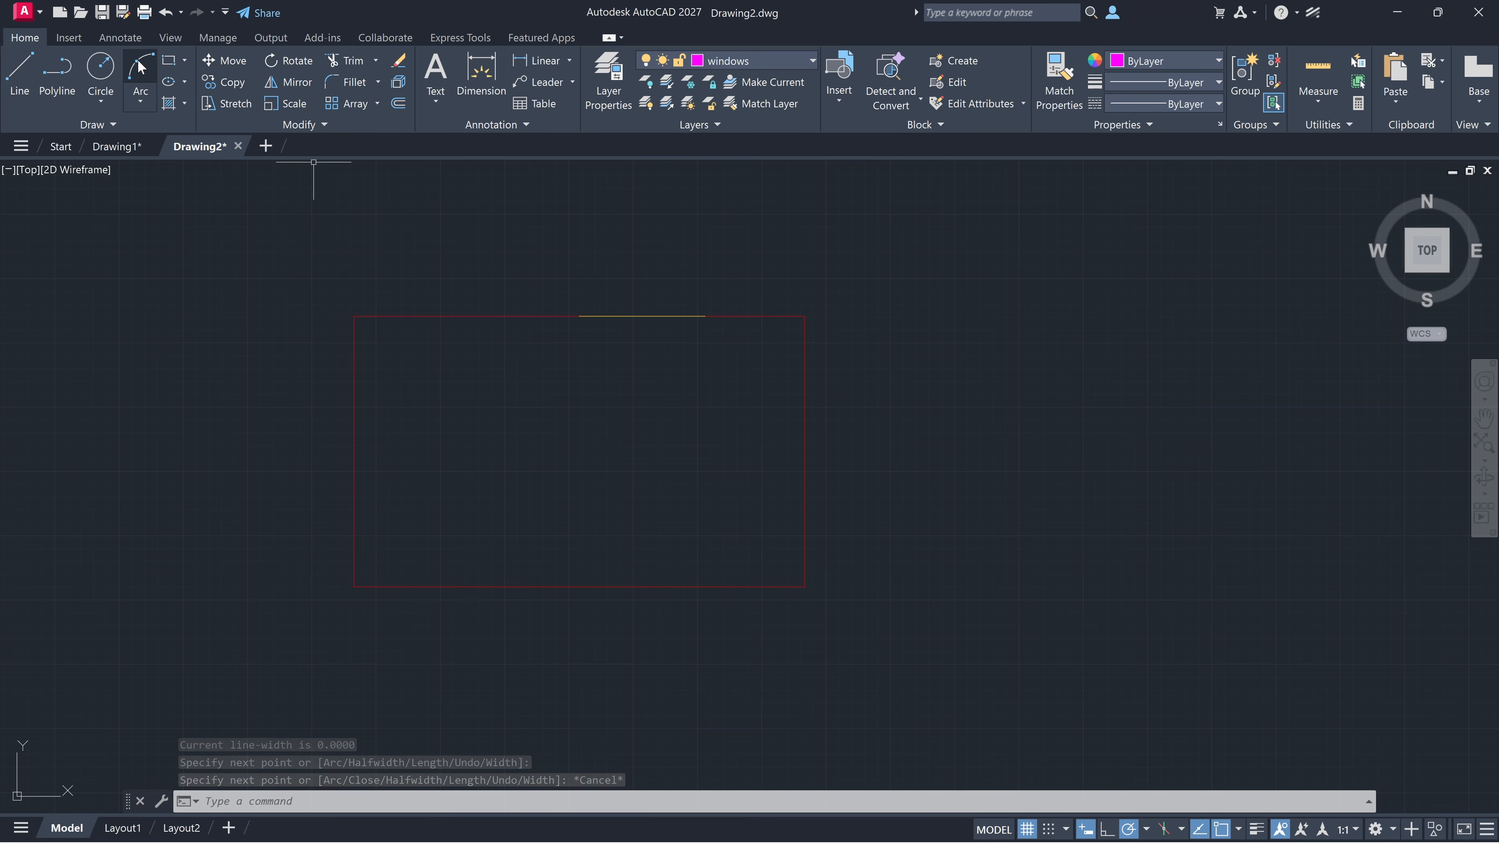
{"action": "left_click", "coordinate": [57, 74]}
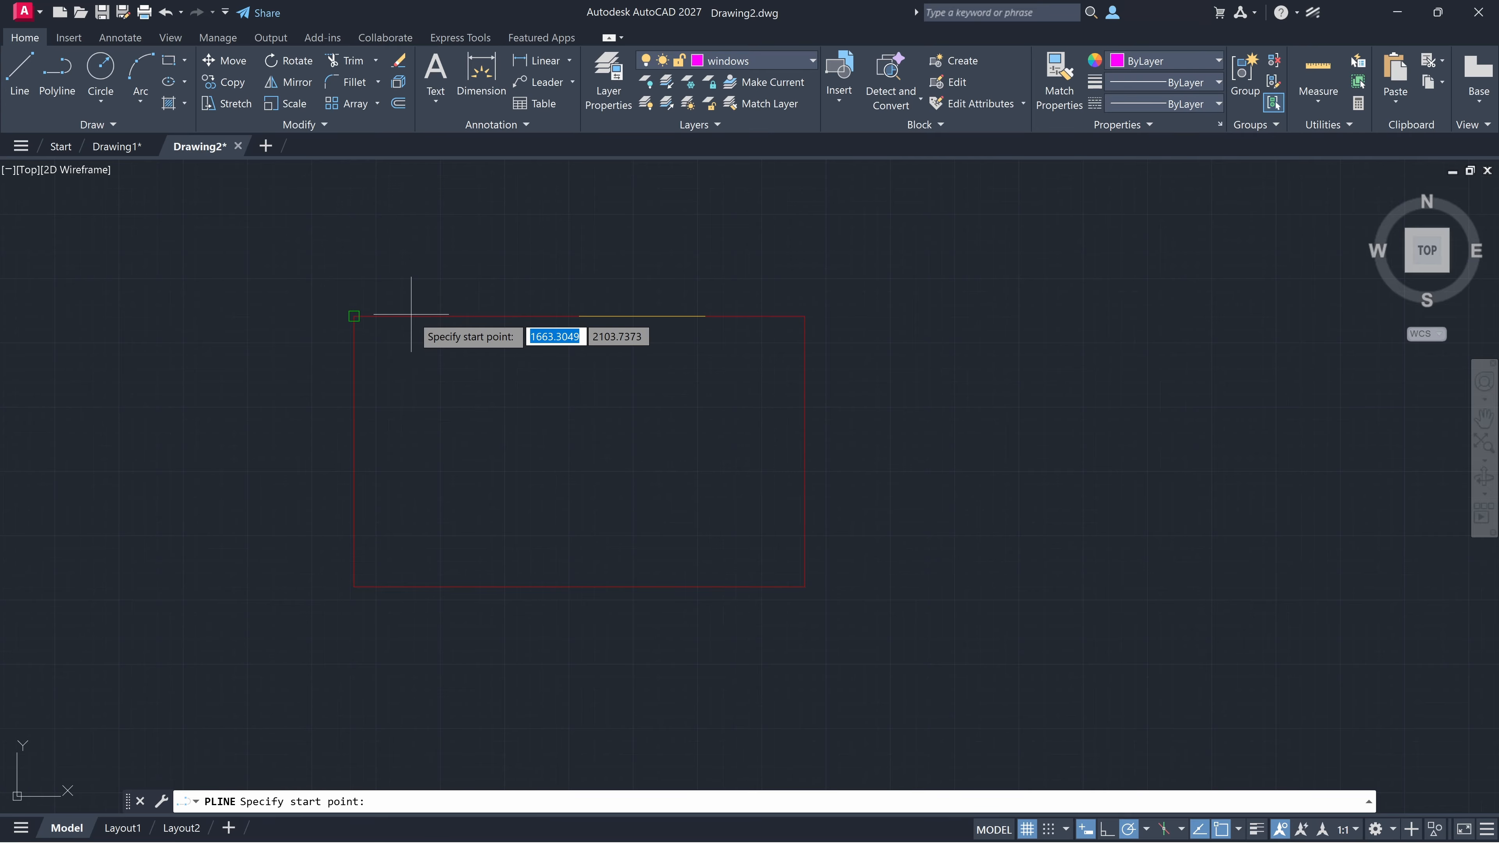
{"action": "left_click", "coordinate": [371, 315]}
{"action": "left_click", "coordinate": [489, 316]}
{"action": "key", "text": "Escape"}
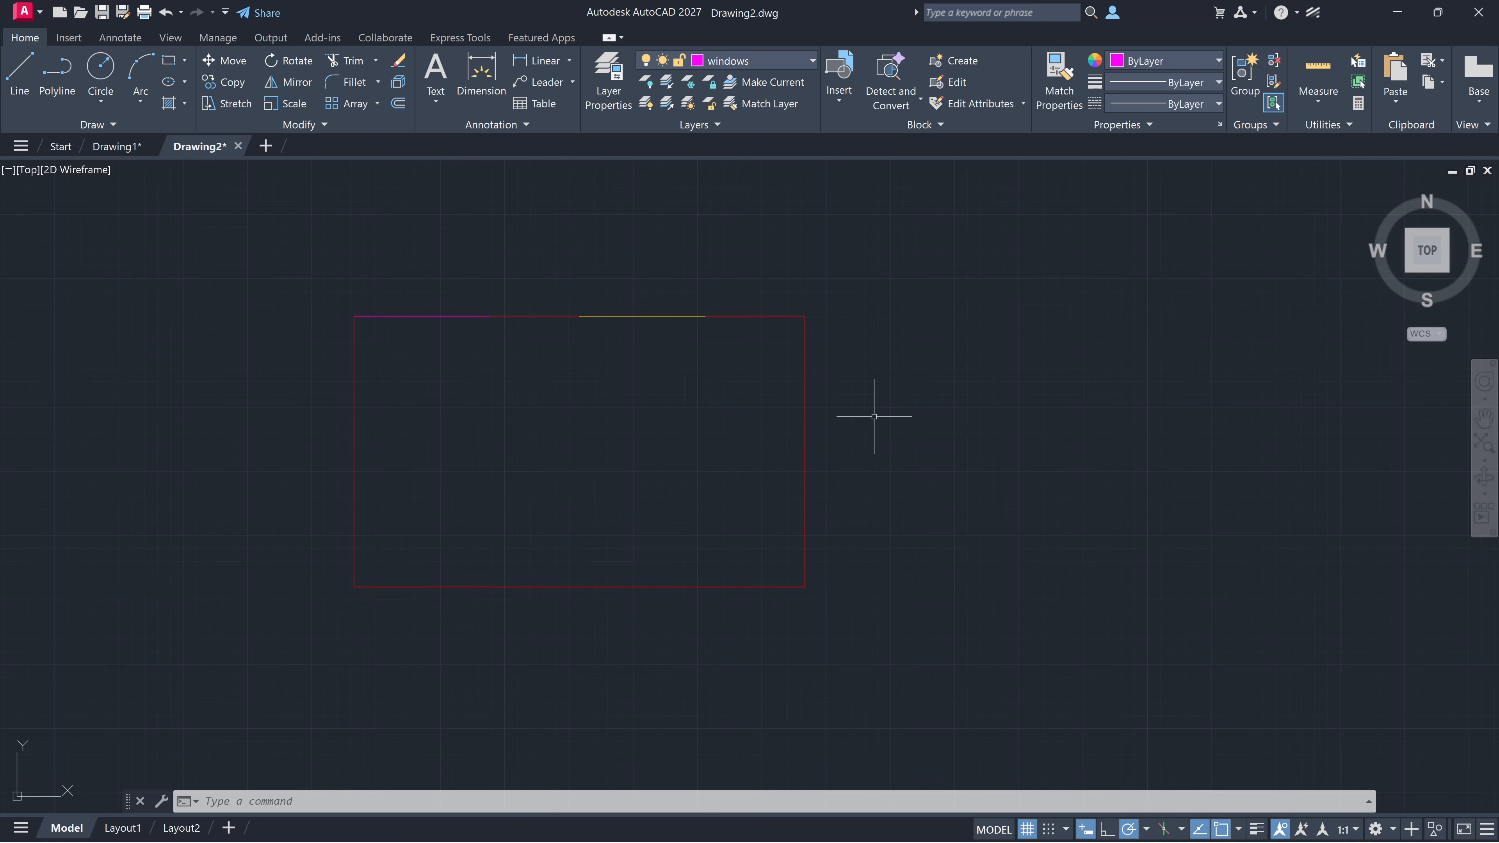
- Delete all objects in the drawing
{"action": "key", "text": "ctrl+a"}
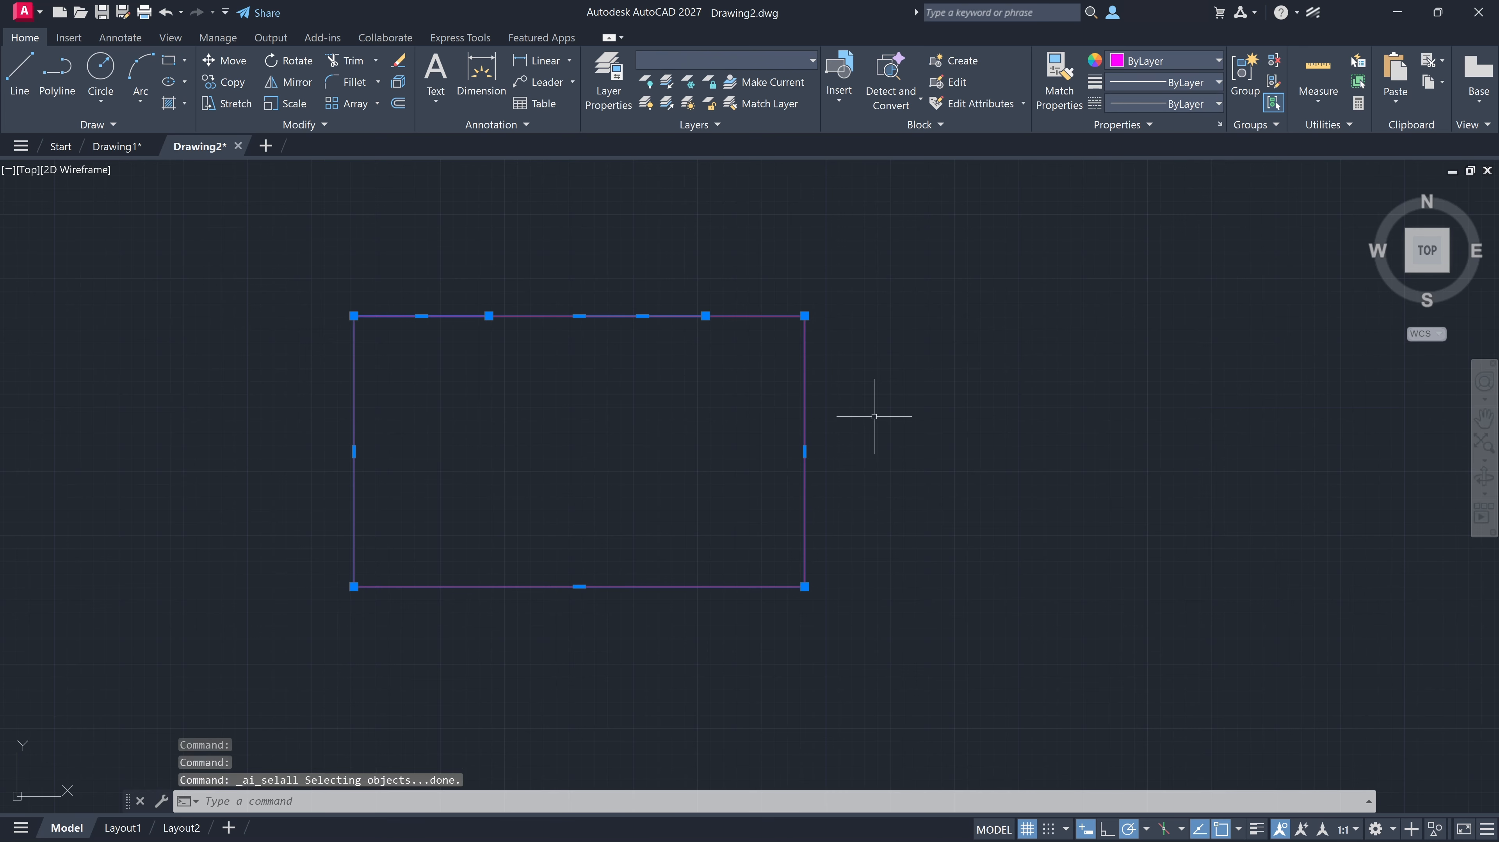
{"action": "key", "text": "Delete"}
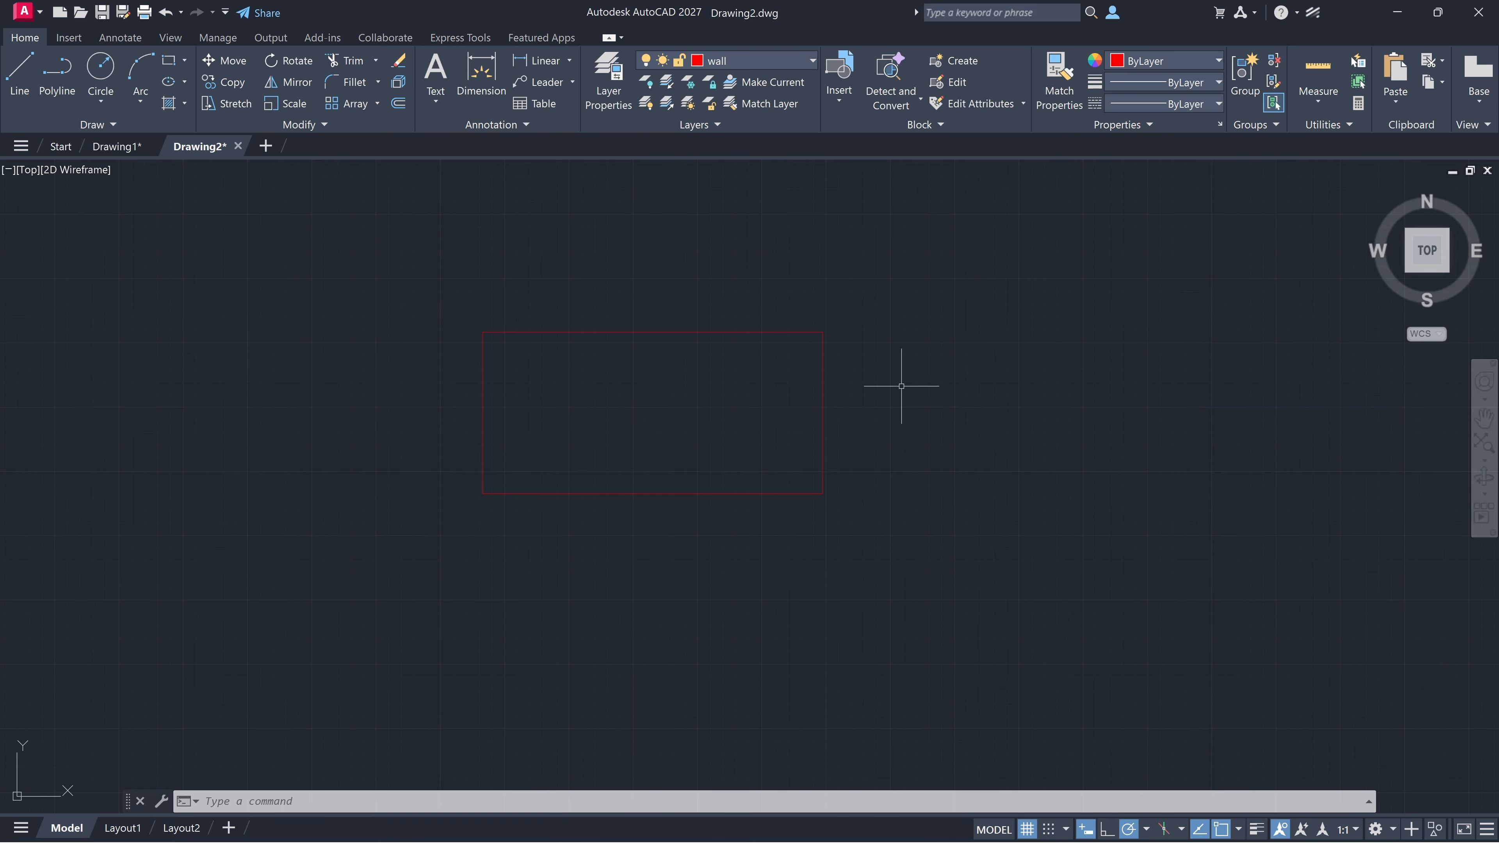
- Move the red rectangle to the doors layer and make doors the current layer
{"action": "left_click", "coordinate": [823, 391]}
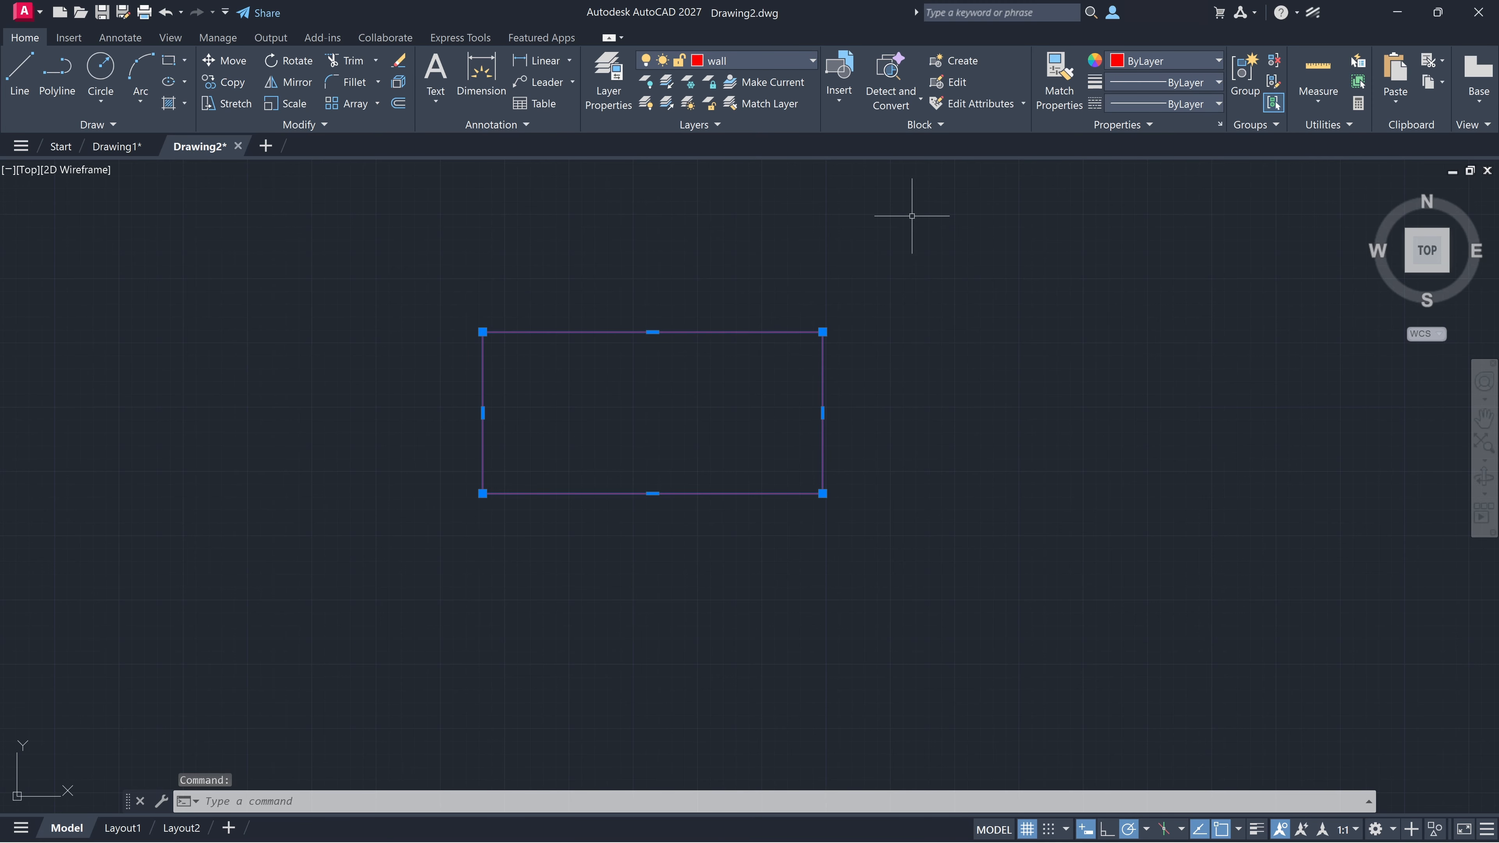
{"action": "left_click", "coordinate": [754, 62]}
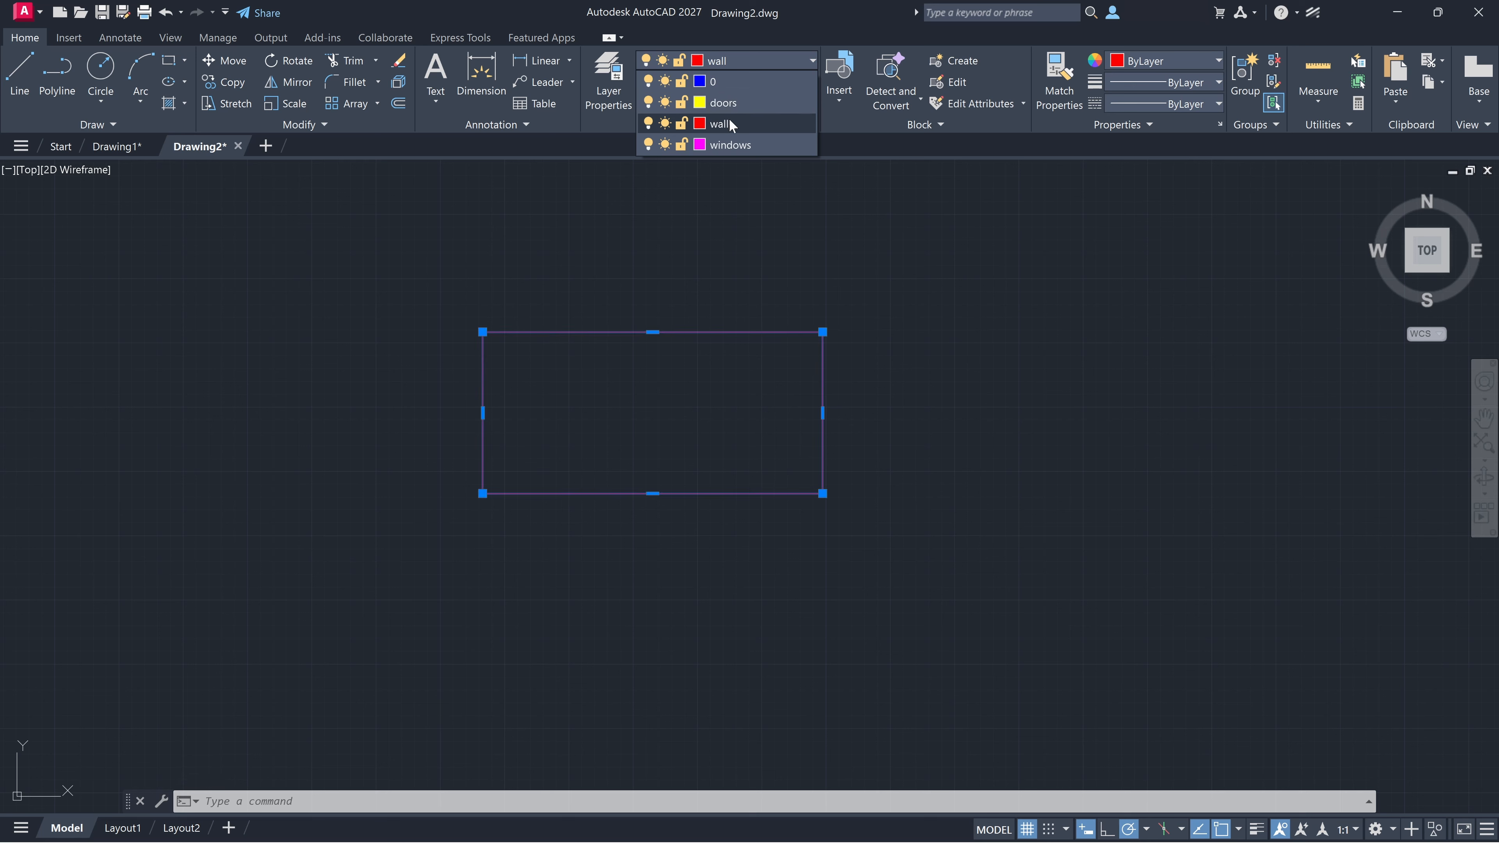
{"action": "left_click", "coordinate": [710, 103]}
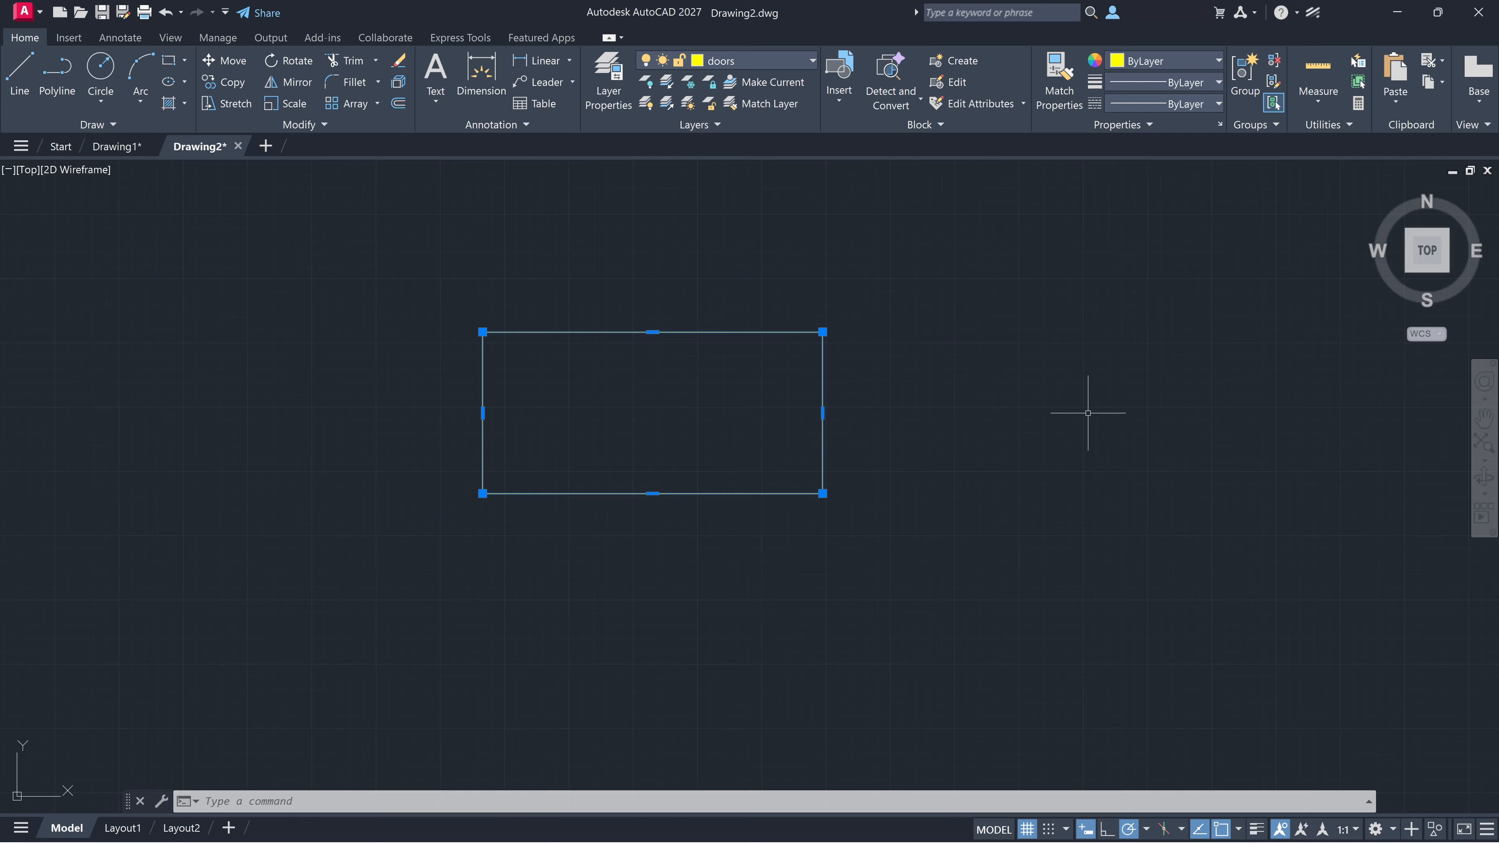
{"action": "key", "text": "Escape"}
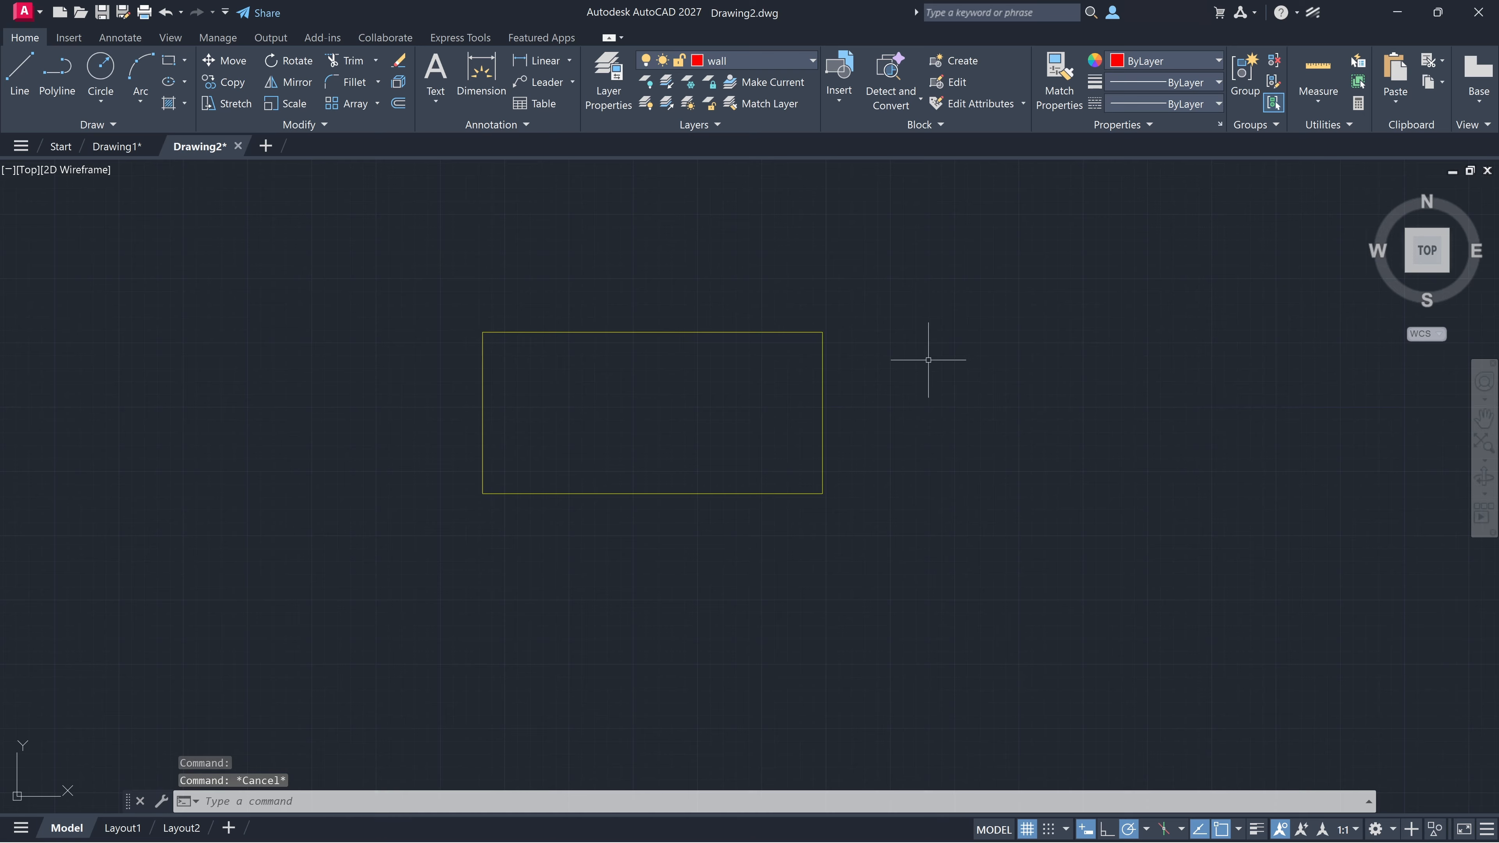
{"action": "left_click", "coordinate": [756, 60]}
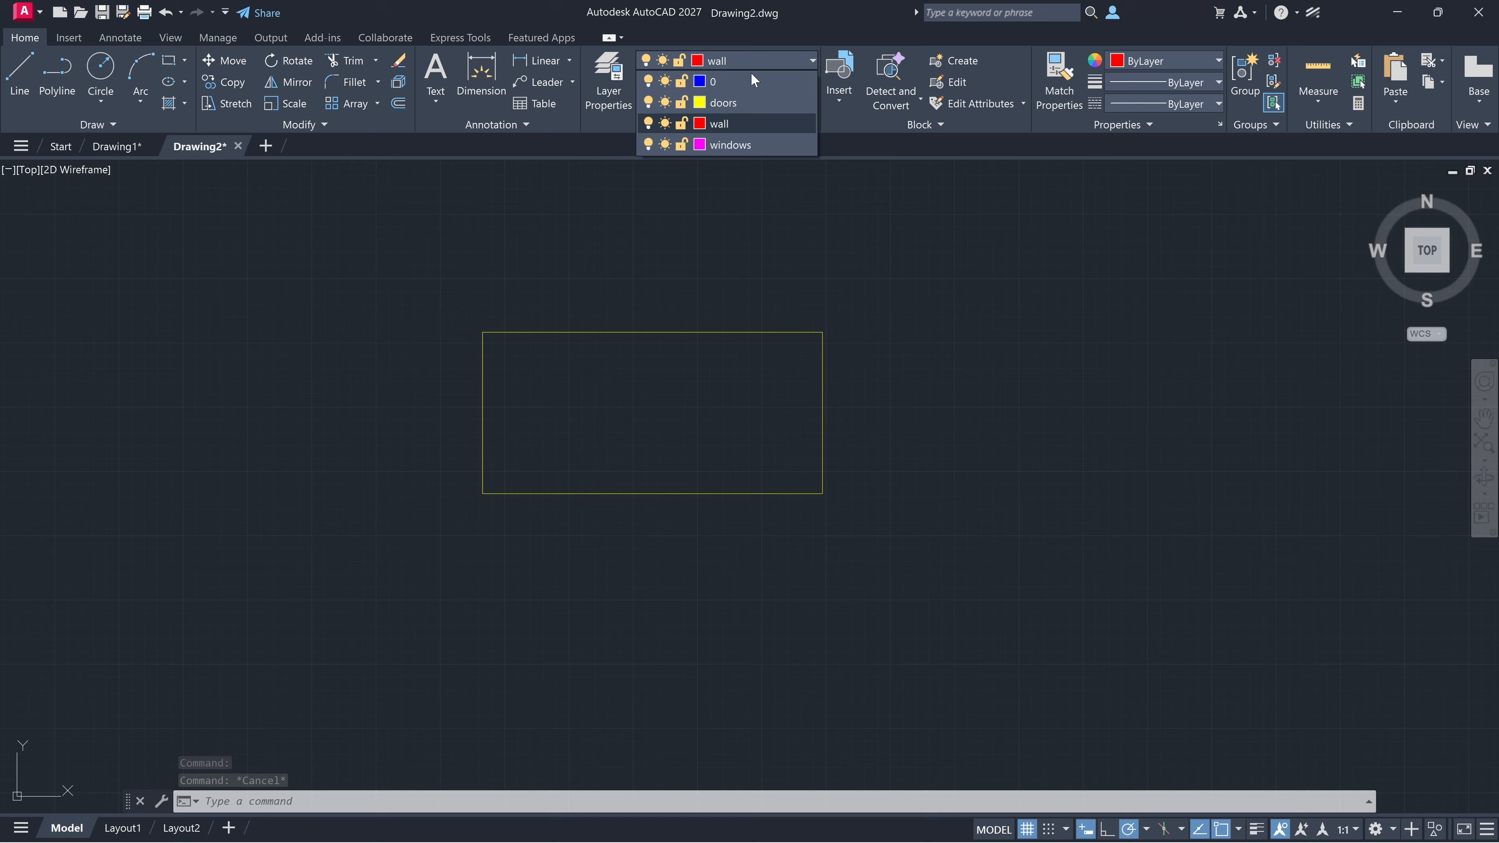
{"action": "left_click", "coordinate": [738, 104]}
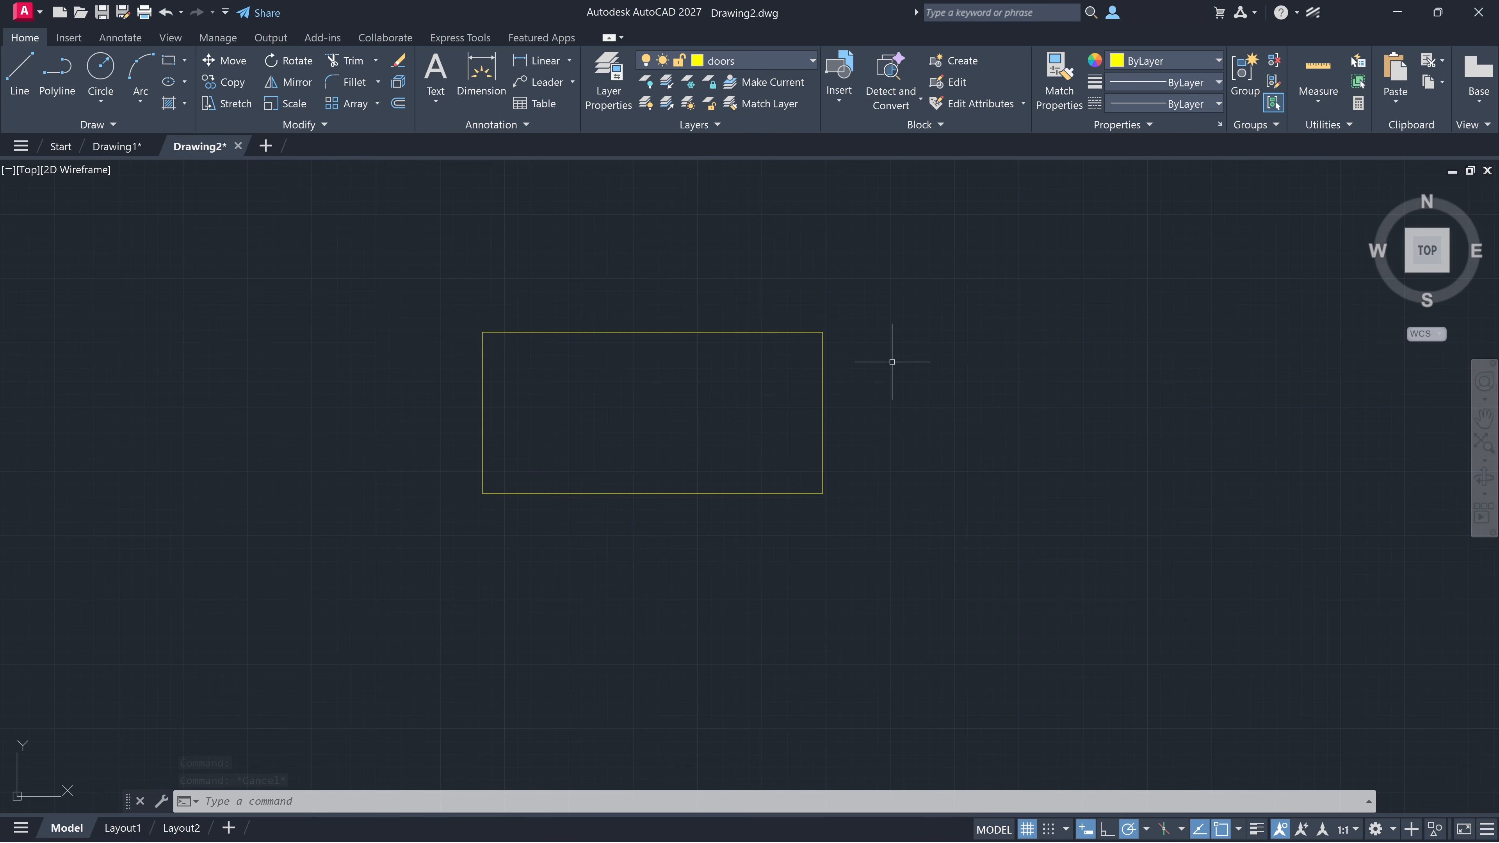
- Close Drawing2.dwg without saving its changes
{"action": "left_click", "coordinate": [645, 331]}
{"action": "key", "text": "Escape"}
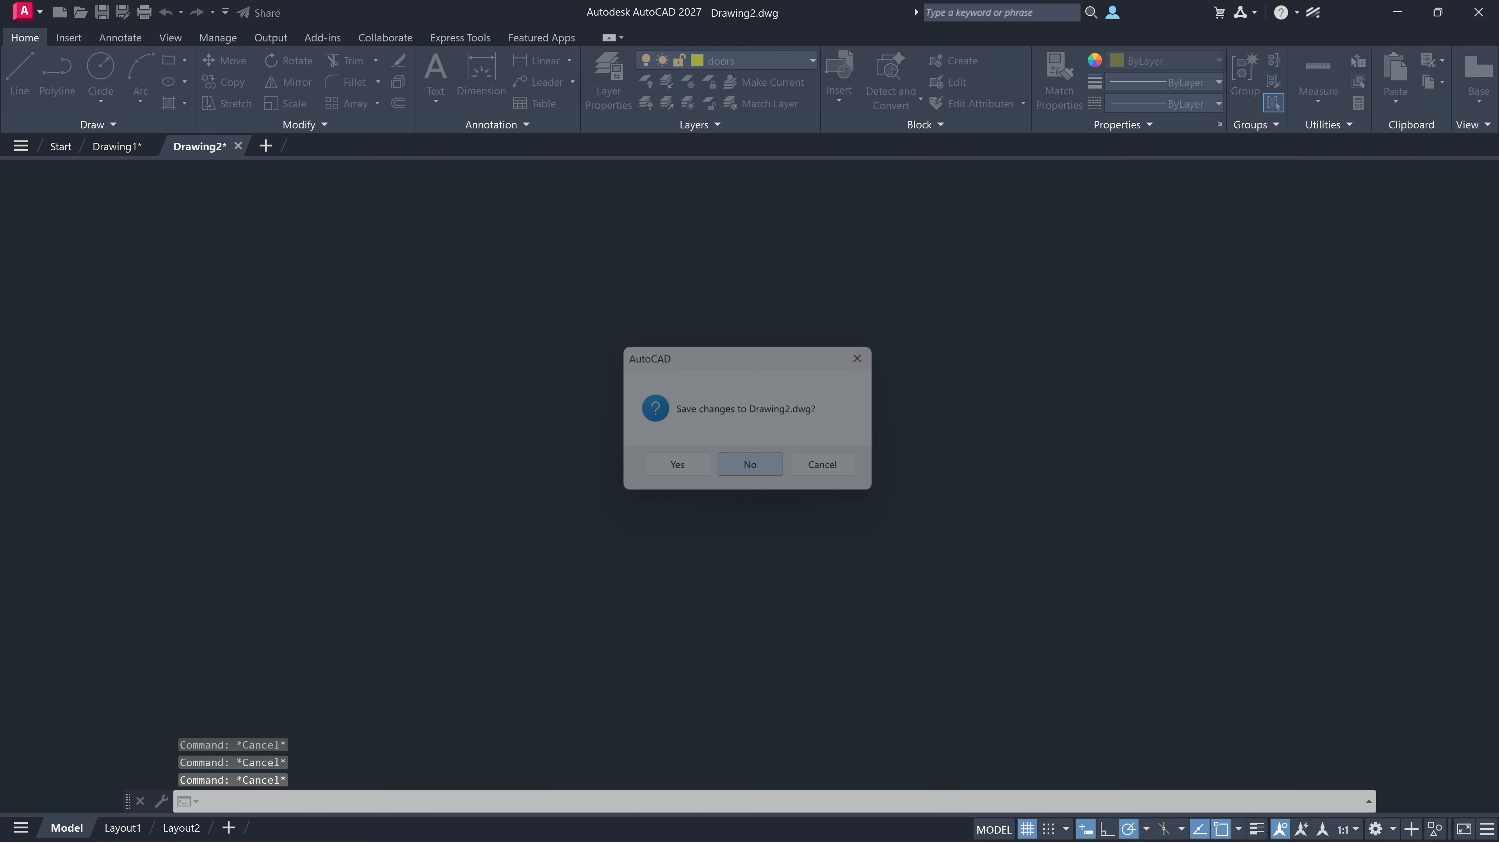
{"action": "key", "text": "Return"}
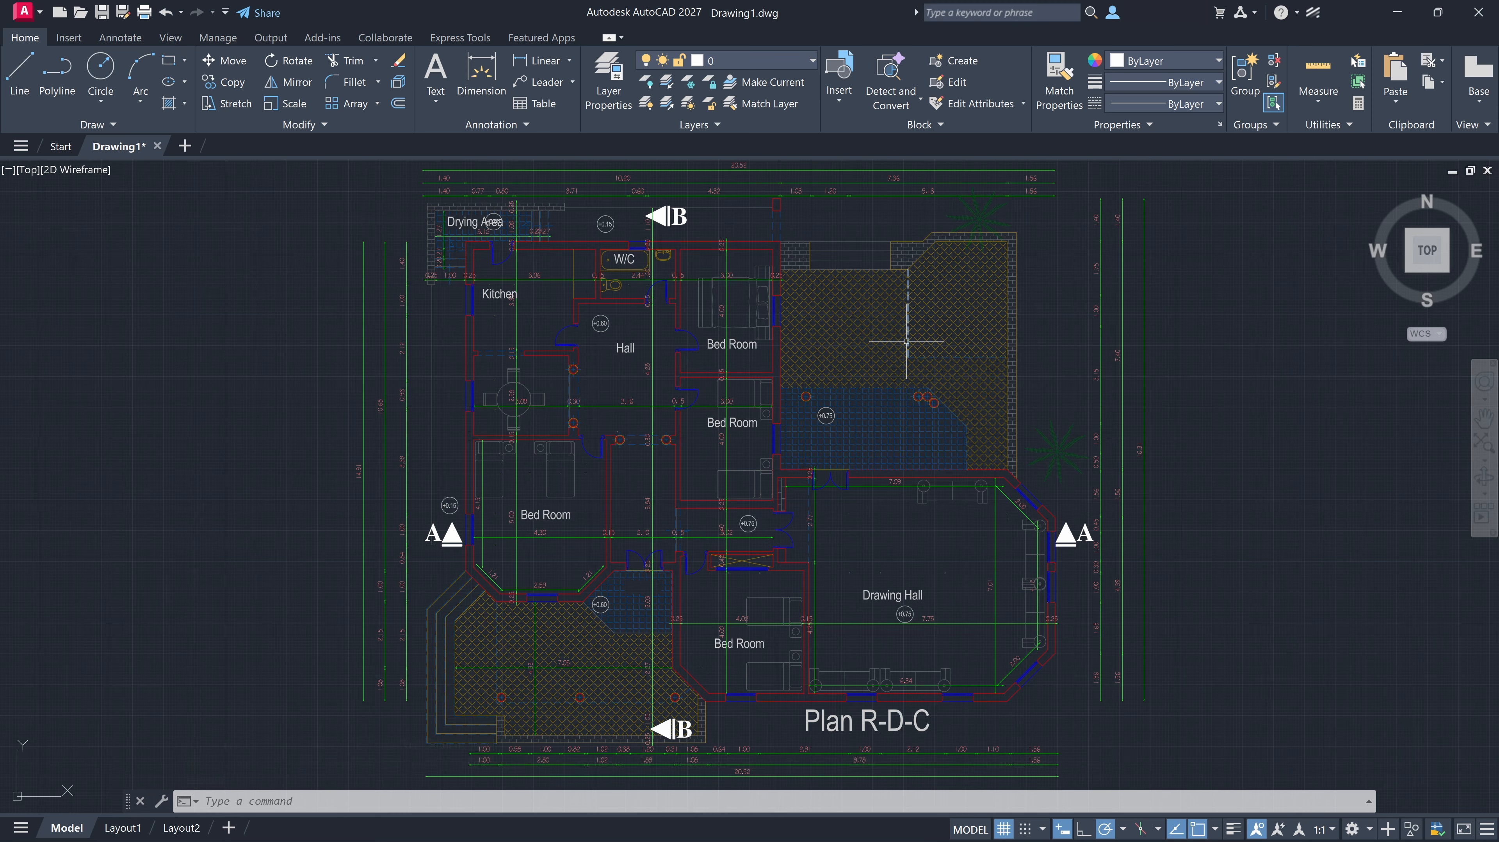
- Turn the Furniture layer of the house plan off and back on
{"action": "left_click", "coordinate": [768, 60]}
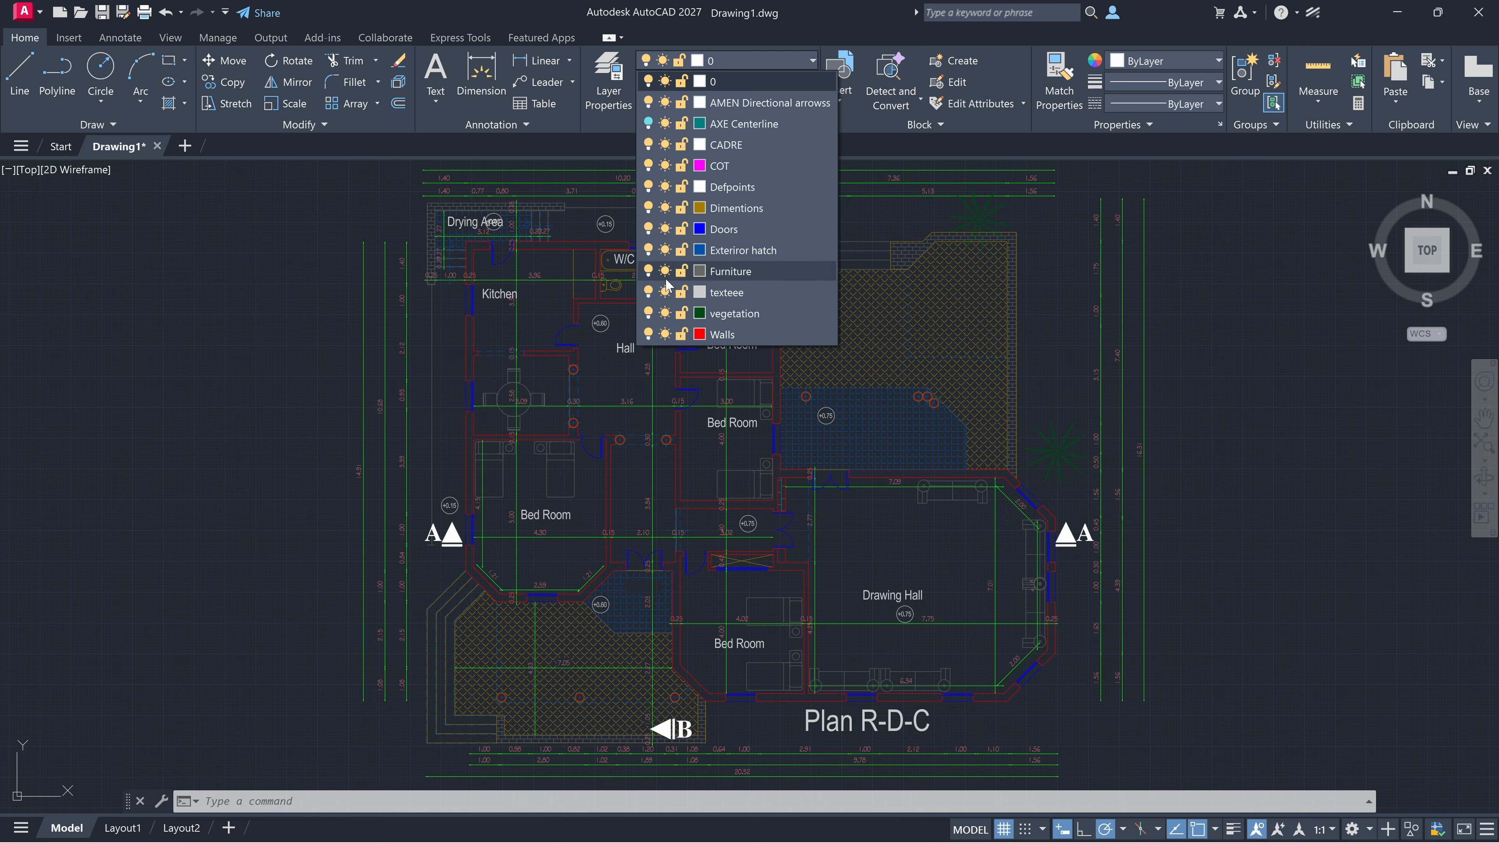
{"action": "left_click", "coordinate": [652, 272]}
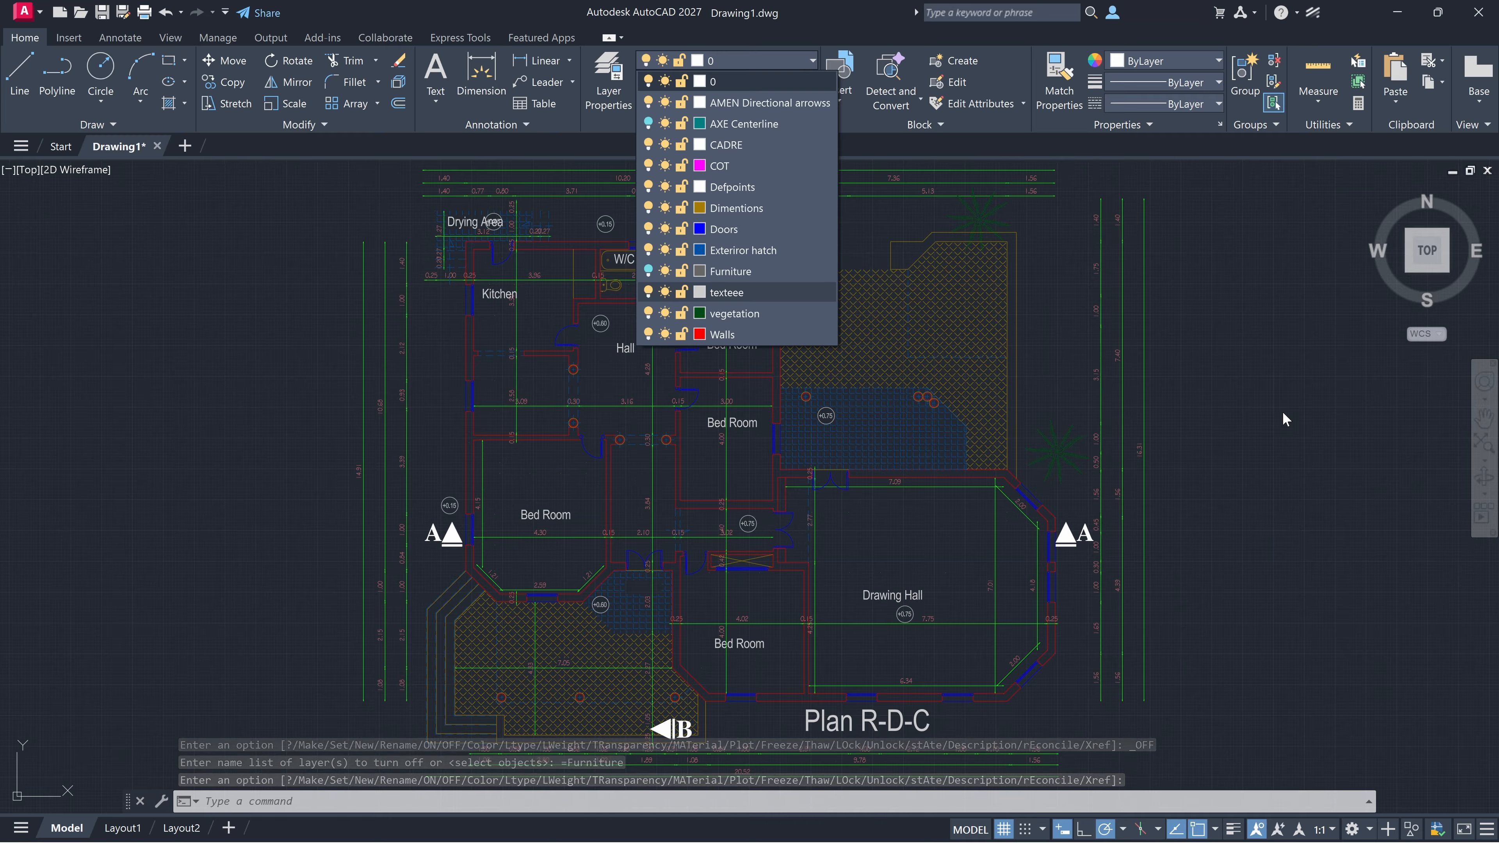
{"action": "left_click", "coordinate": [648, 270]}
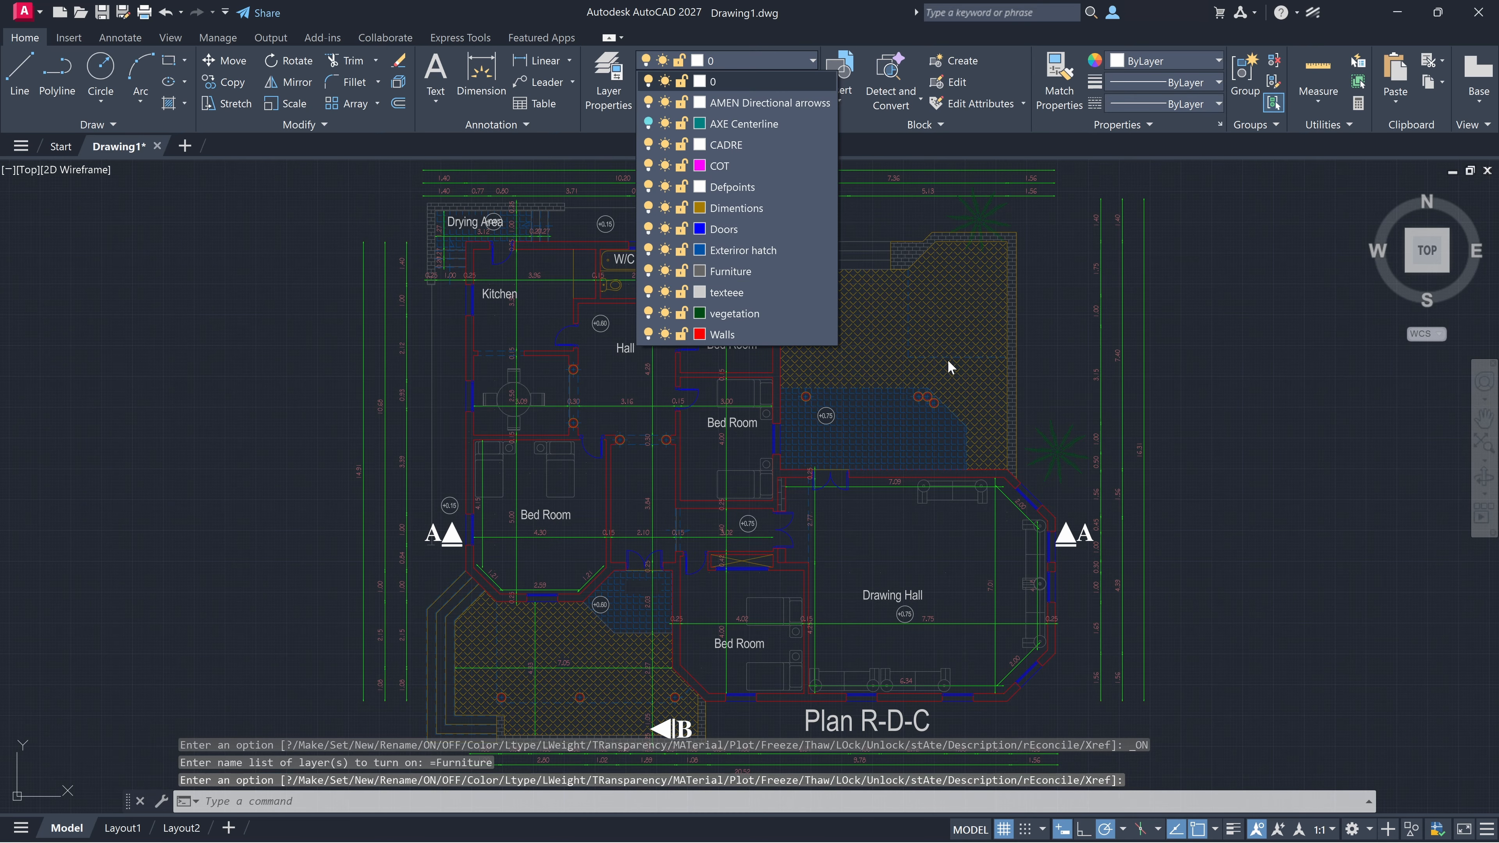
{"action": "left_click", "coordinate": [1224, 438]}
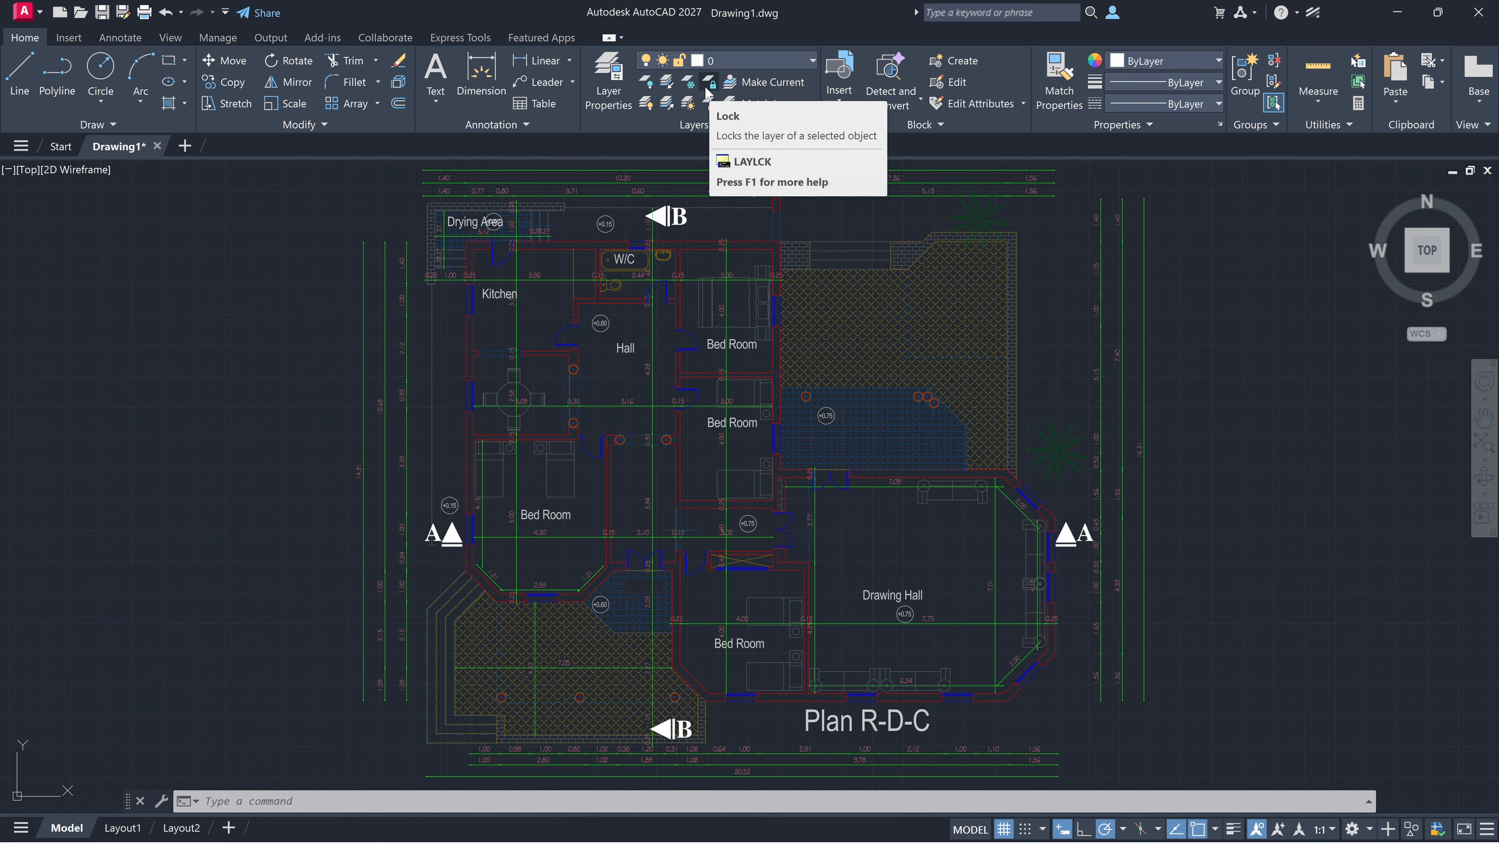
- Make Walls the current layer and lock it by picking a wall line near the lower-left bedroom
{"action": "left_click", "coordinate": [723, 60]}
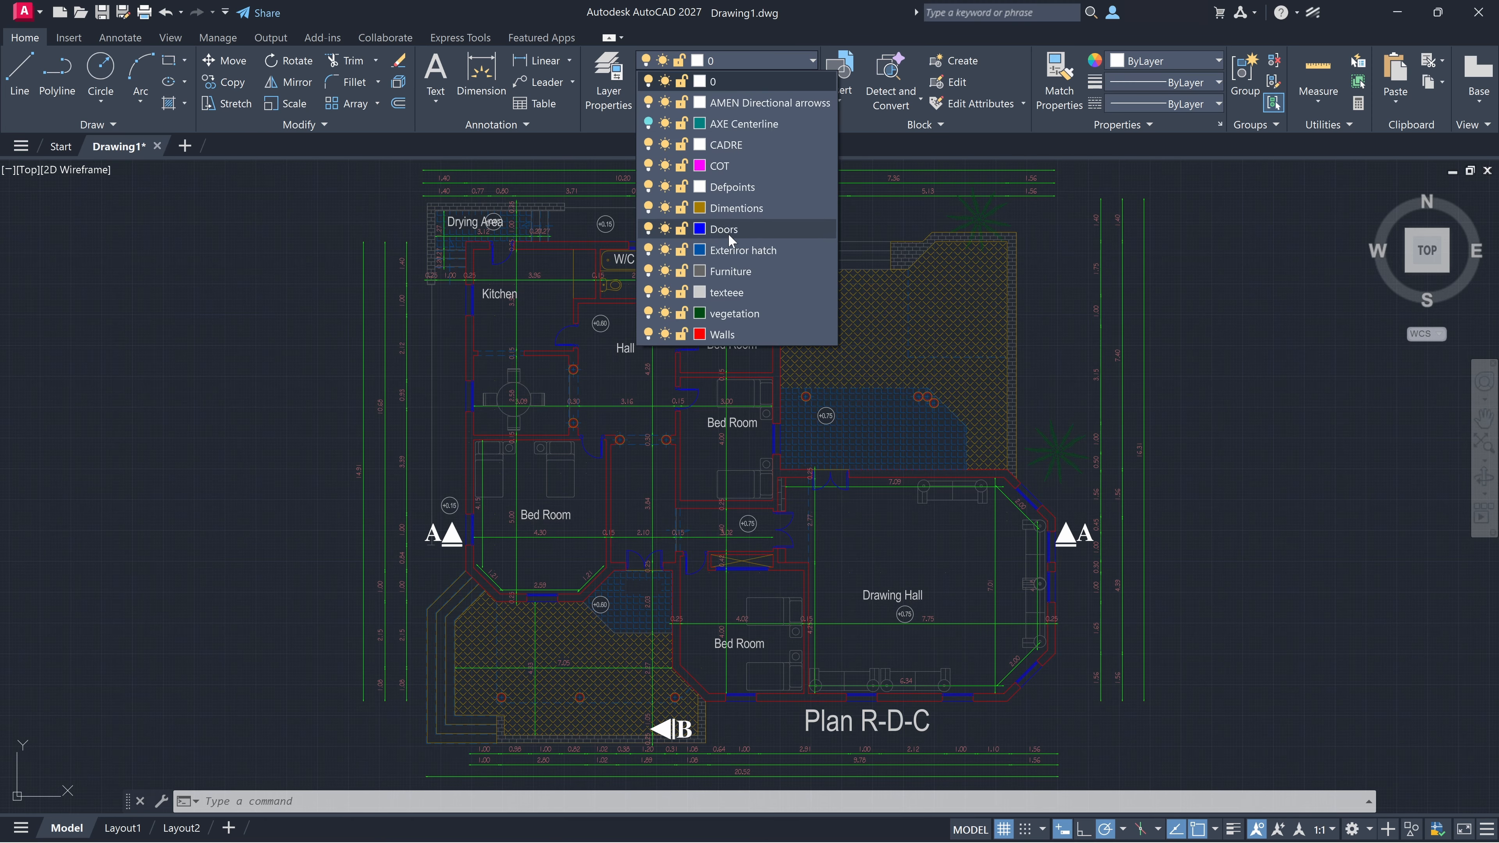
{"action": "left_click", "coordinate": [732, 335]}
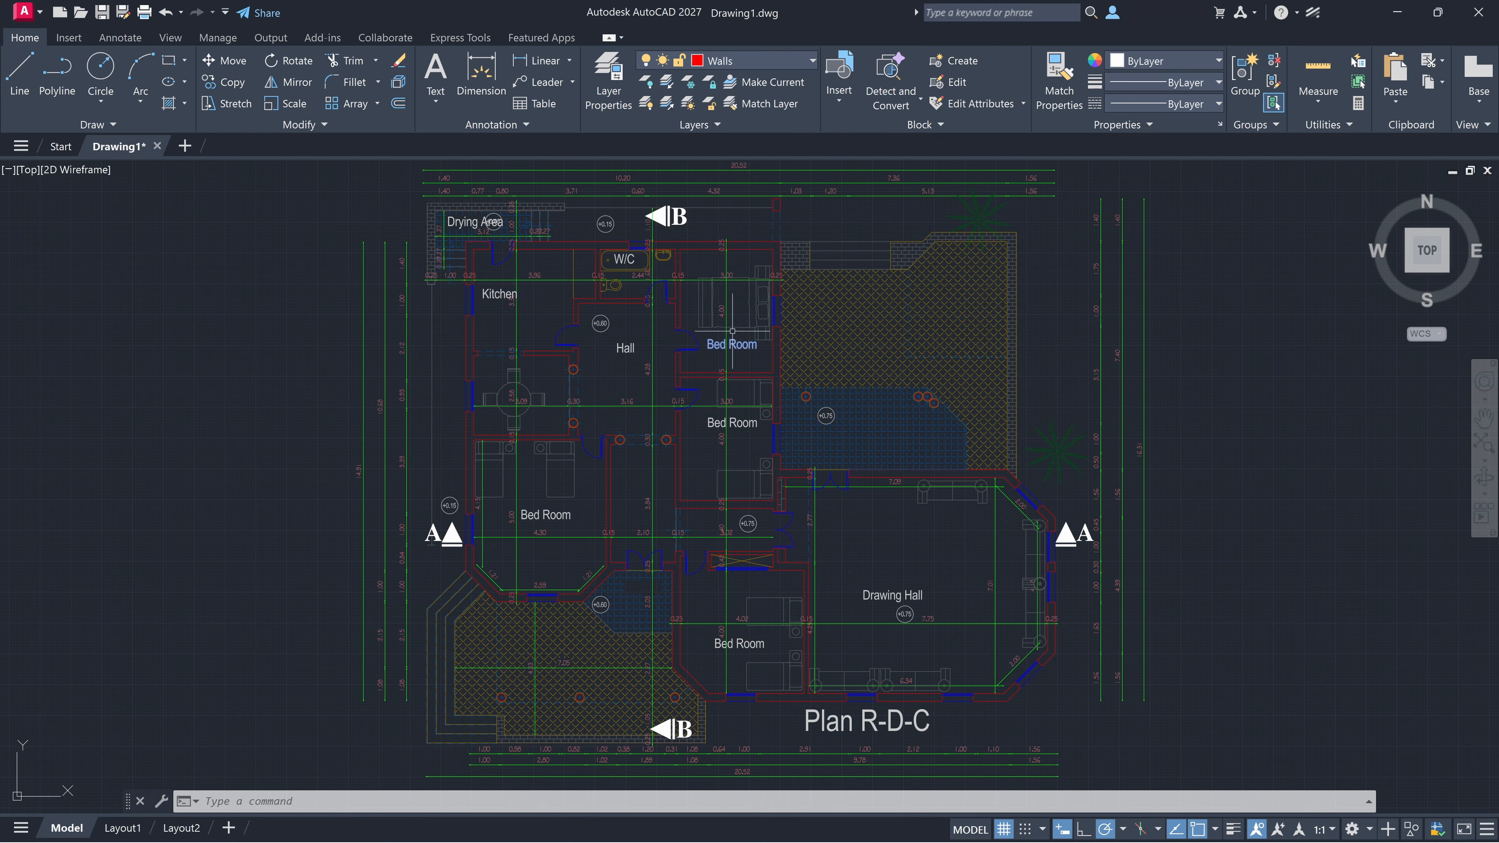
{"action": "left_click", "coordinate": [713, 86]}
{"action": "left_click", "coordinate": [610, 513]}
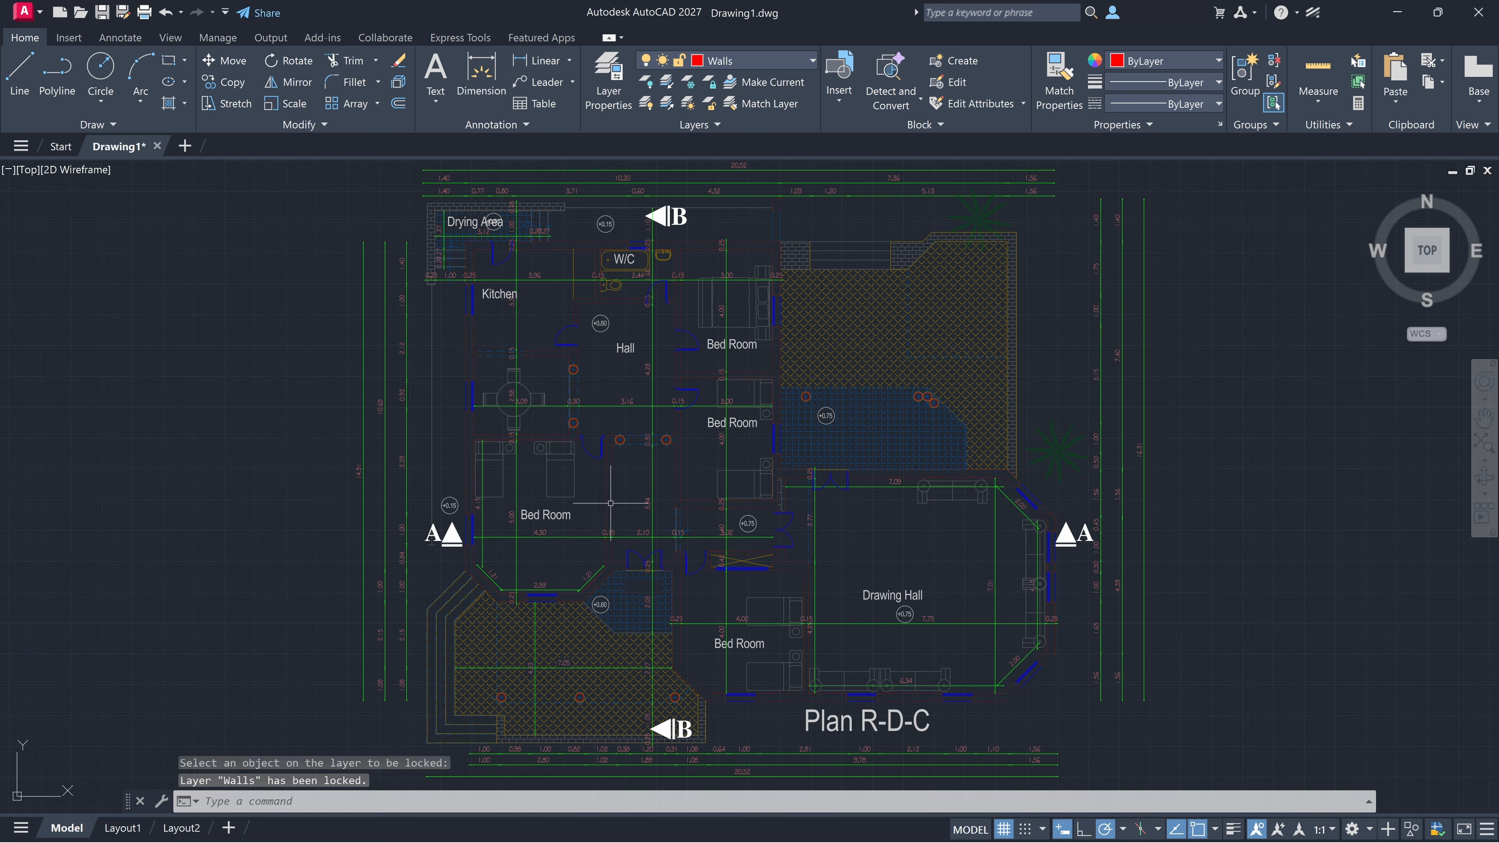
- Try to select wall lines on the locked Walls layer, leaving nothing selected
{"action": "left_click", "coordinate": [620, 496]}
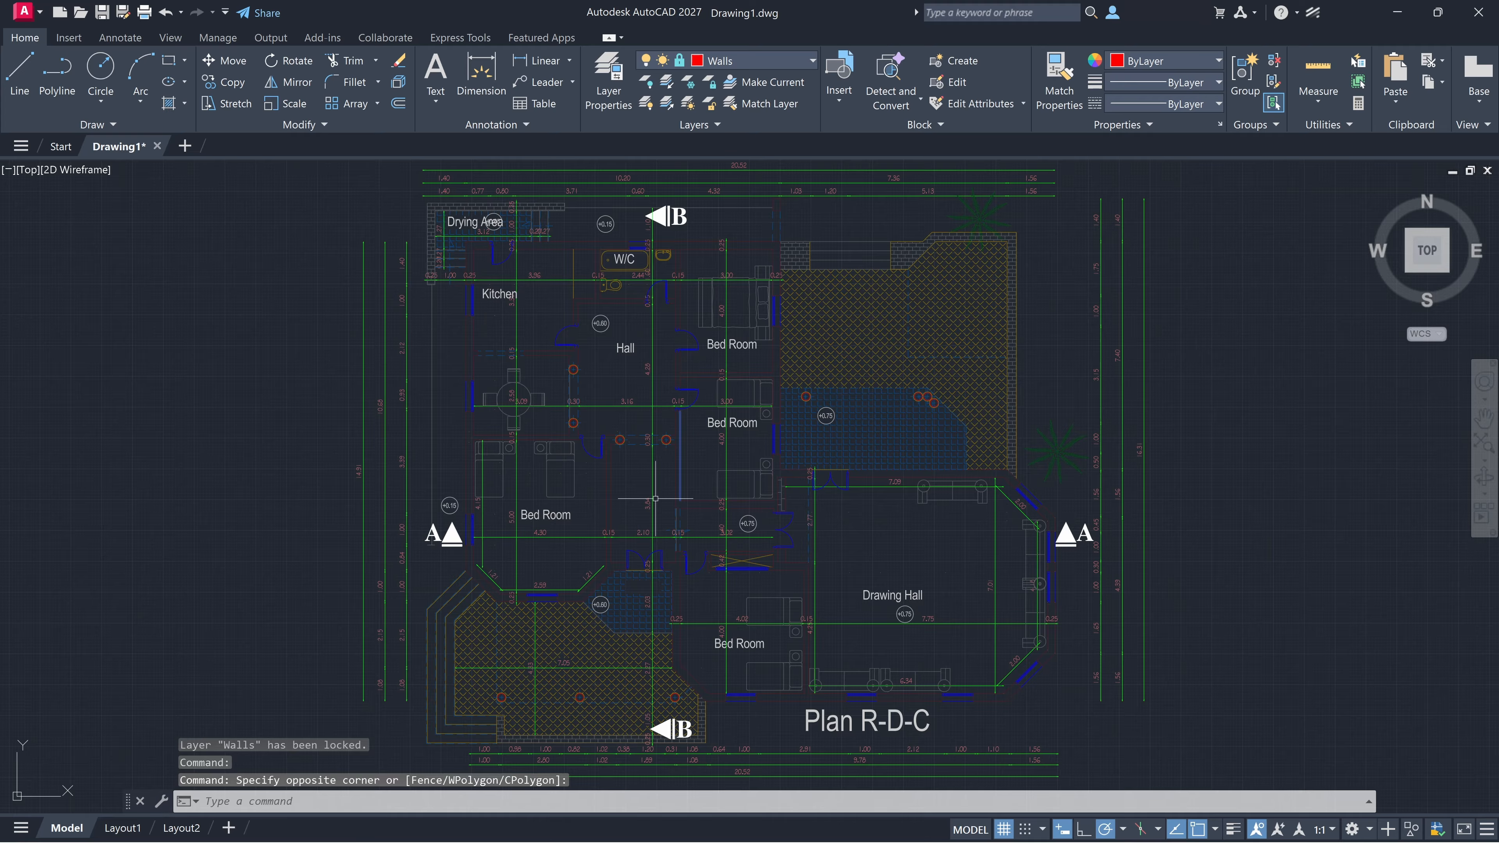
{"action": "key", "text": "Escape"}
{"action": "key", "text": "Escape"}
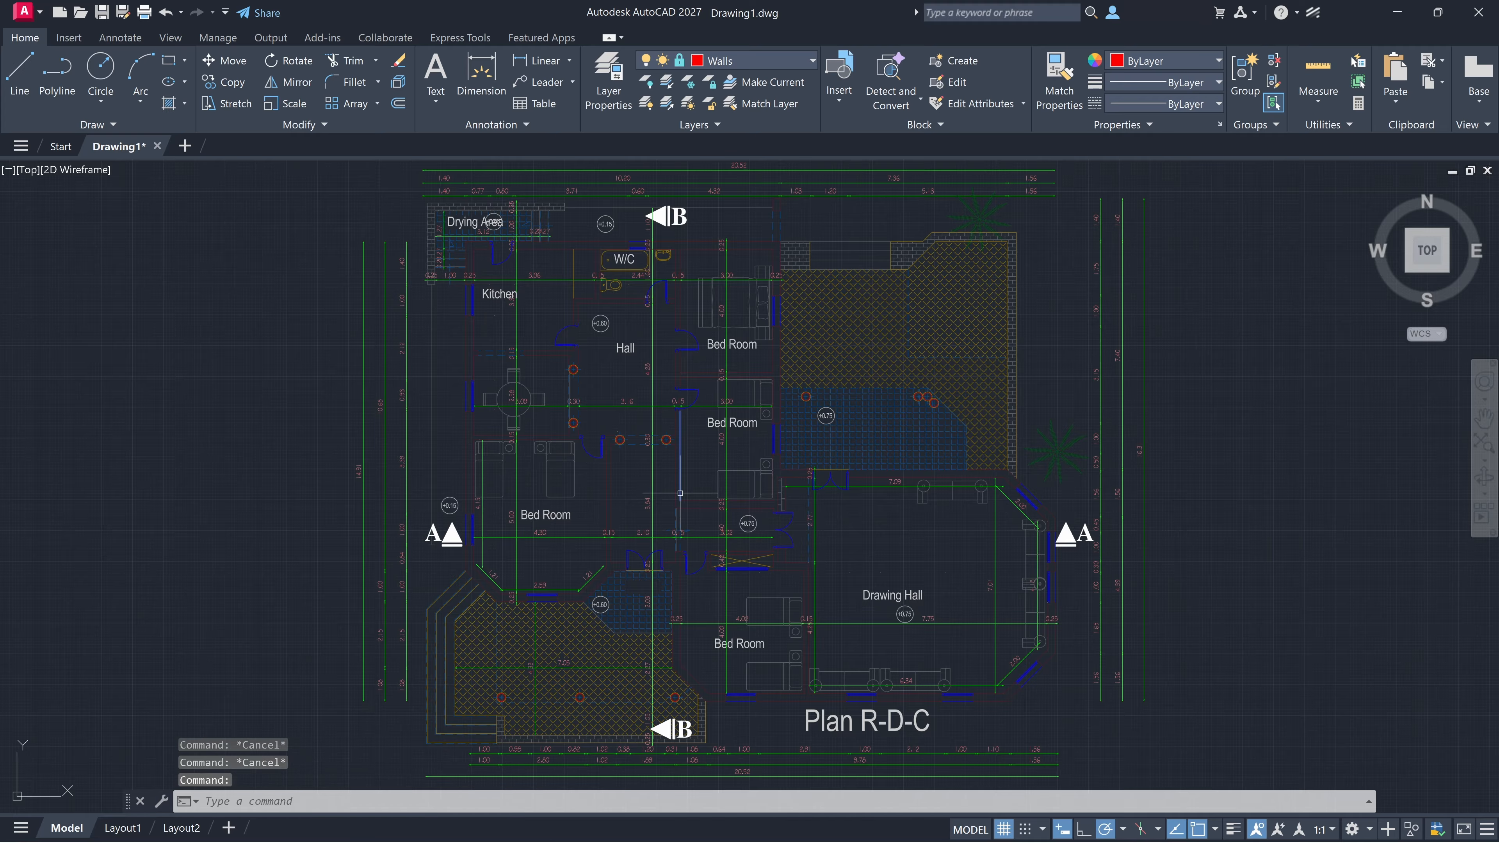
{"action": "key", "text": "Escape"}
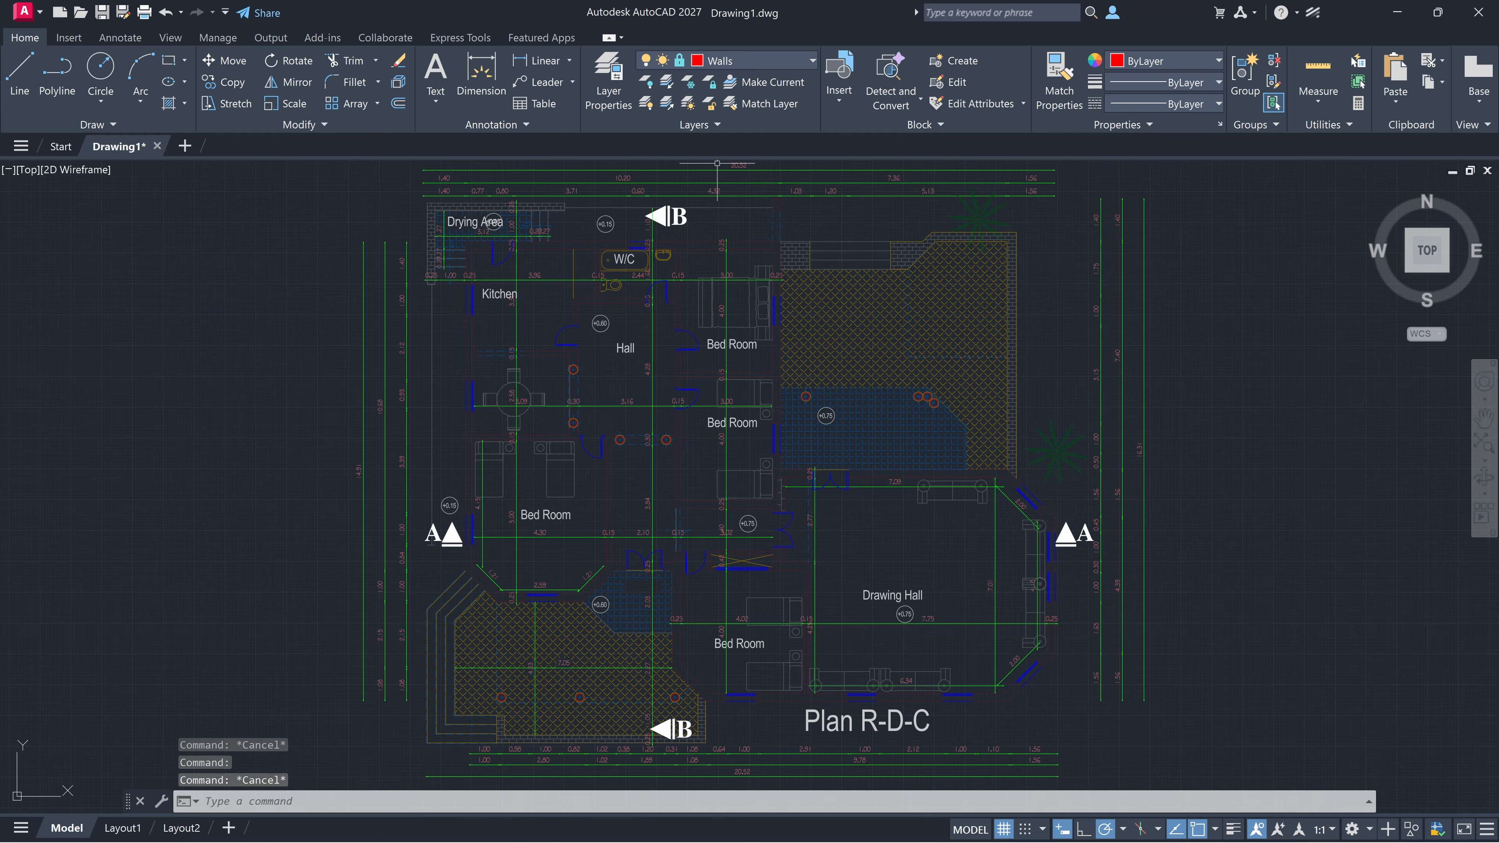
{"action": "left_click", "coordinate": [709, 82]}
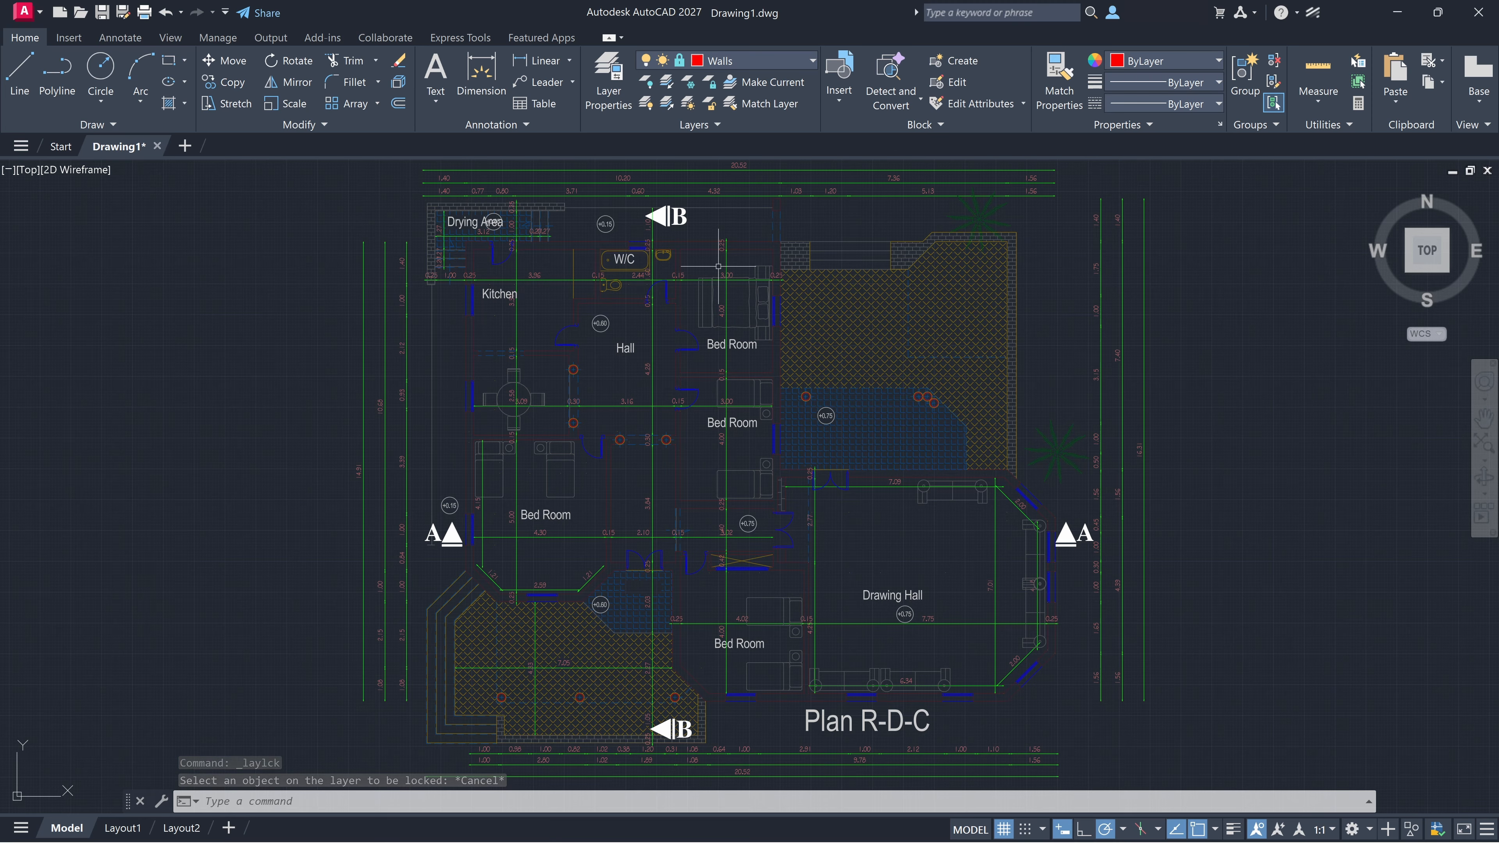
{"action": "left_click", "coordinate": [711, 104]}
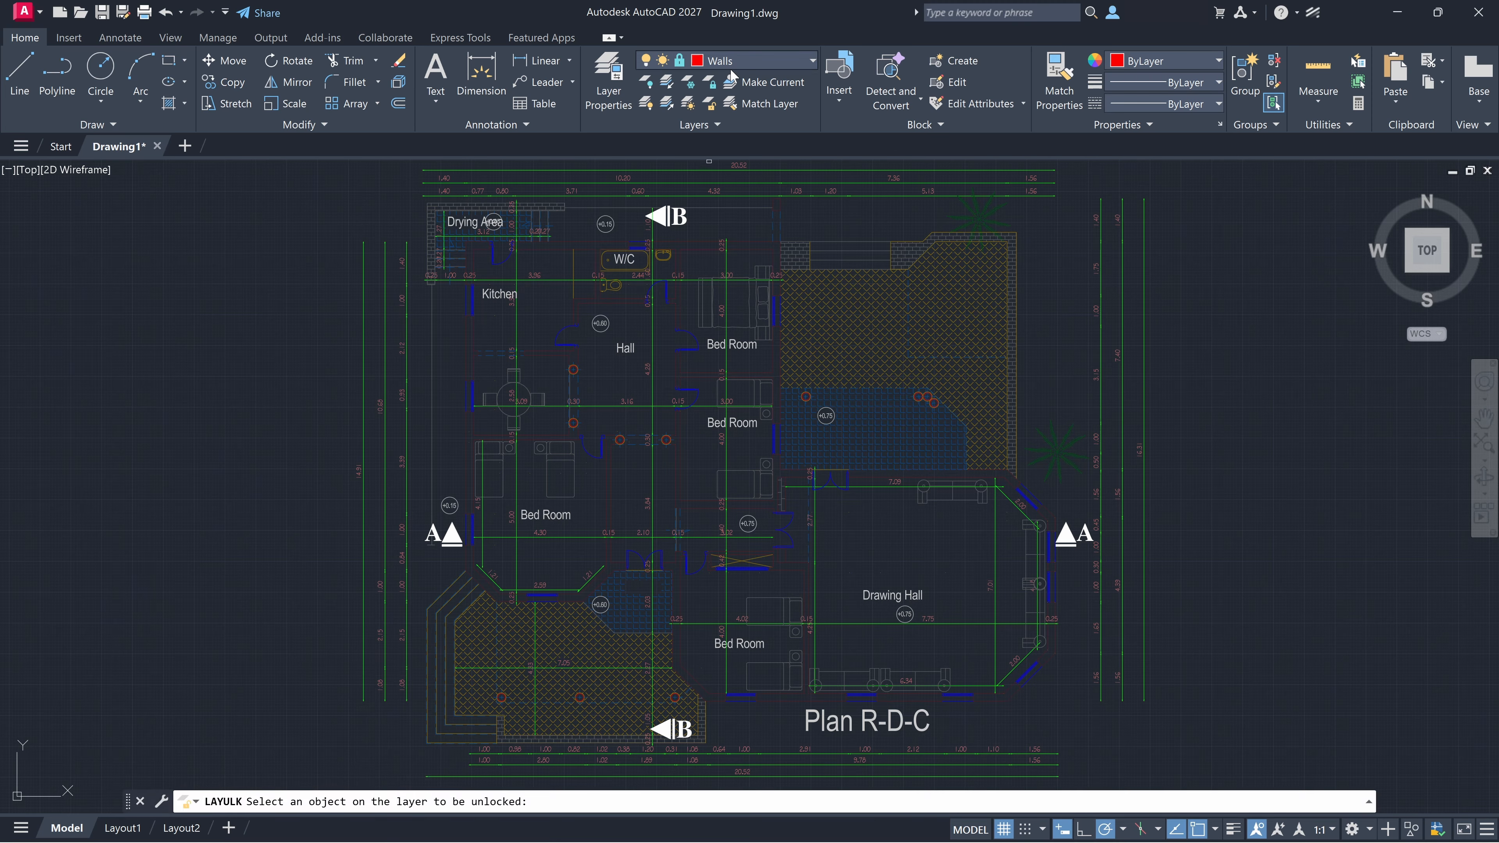
{"action": "left_click", "coordinate": [689, 82]}
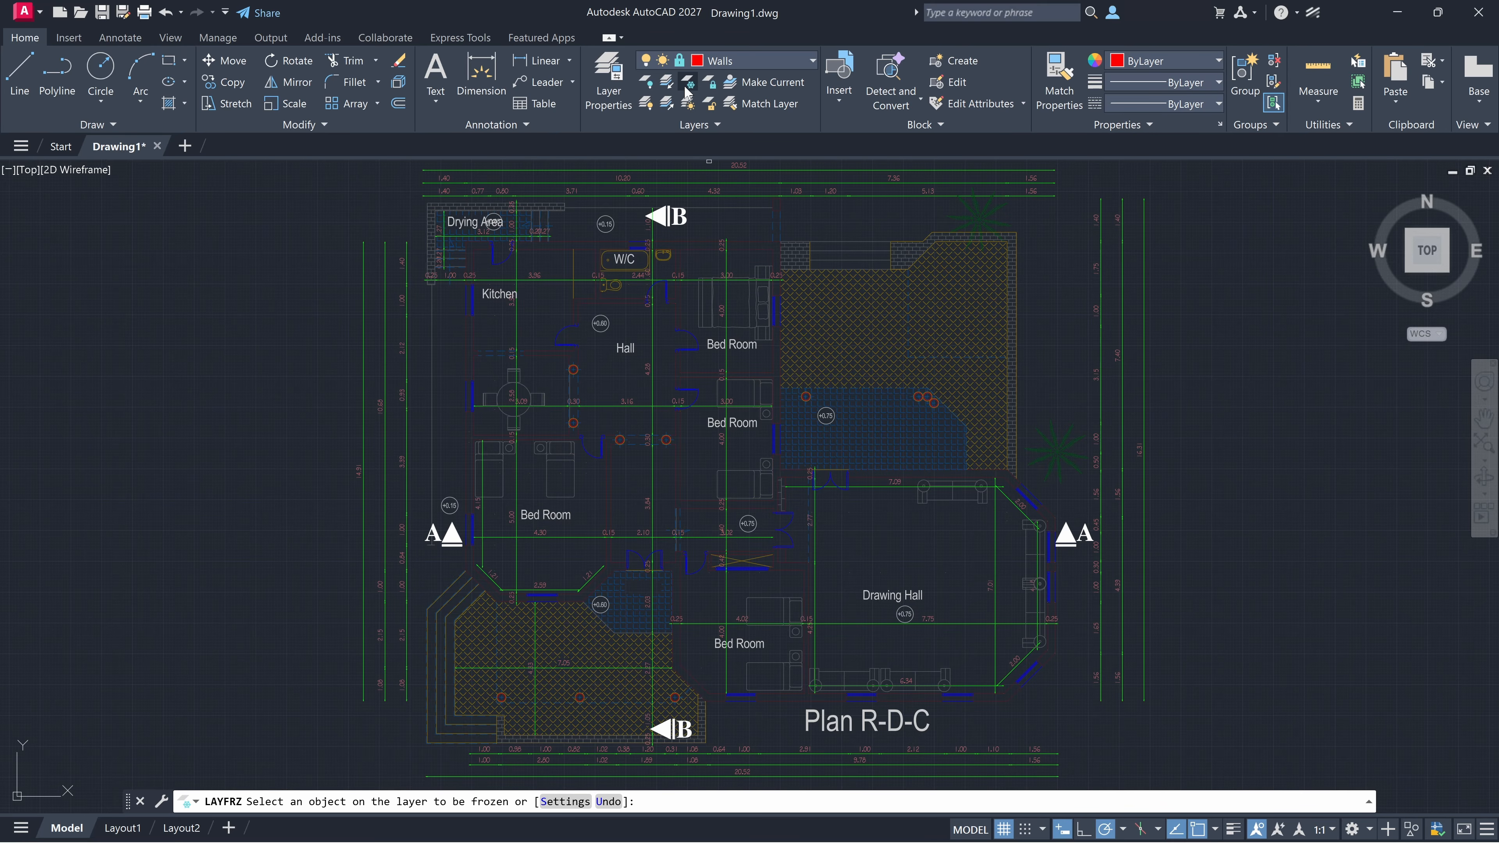
- Unlock the Walls layer and try to freeze it while it is the current layer
{"action": "left_click", "coordinate": [727, 64]}
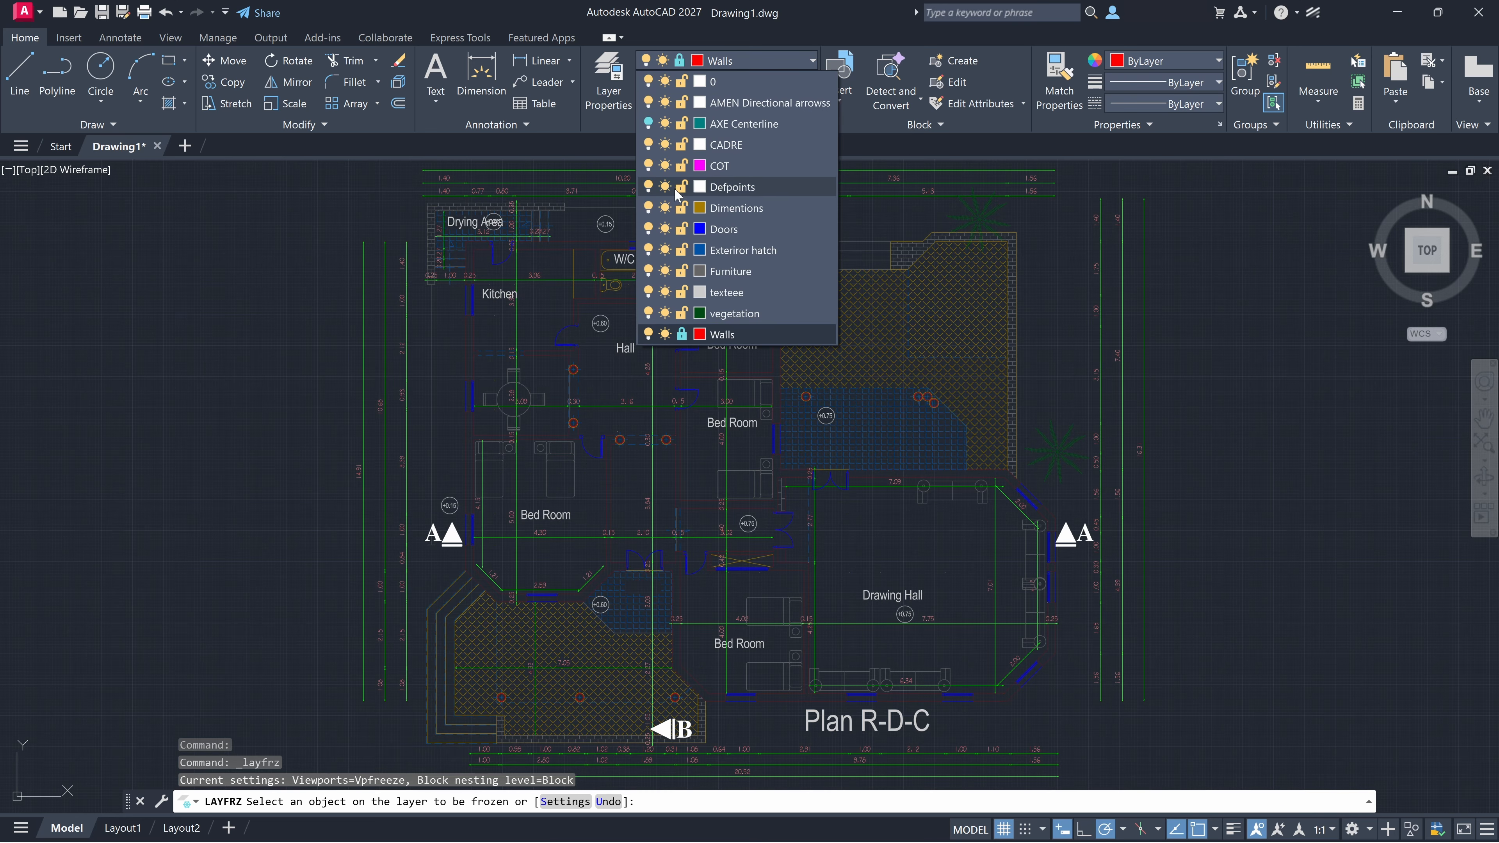
{"action": "left_click", "coordinate": [682, 334]}
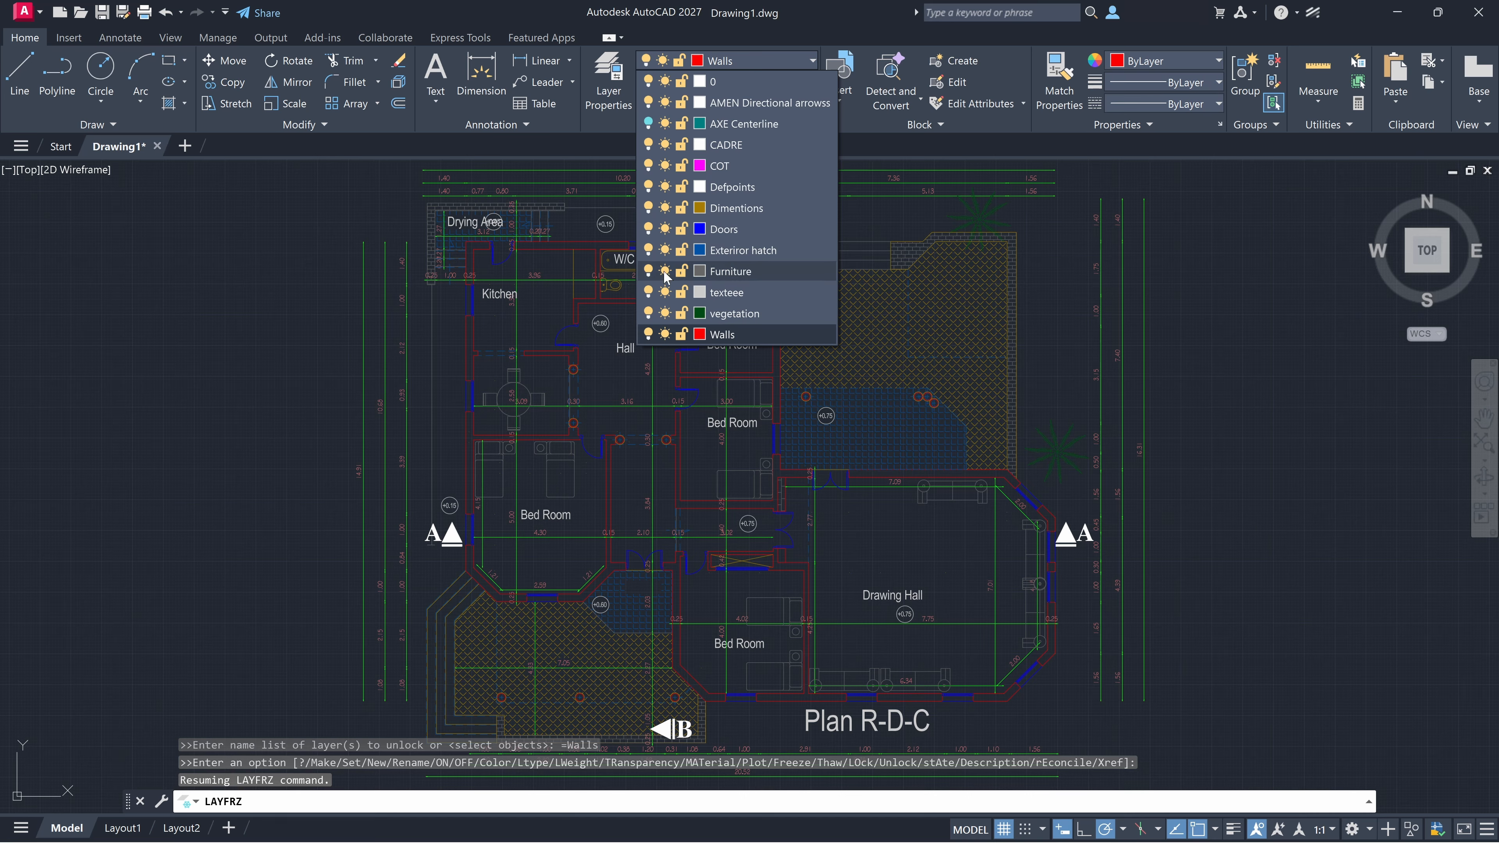
{"action": "left_click", "coordinate": [665, 333]}
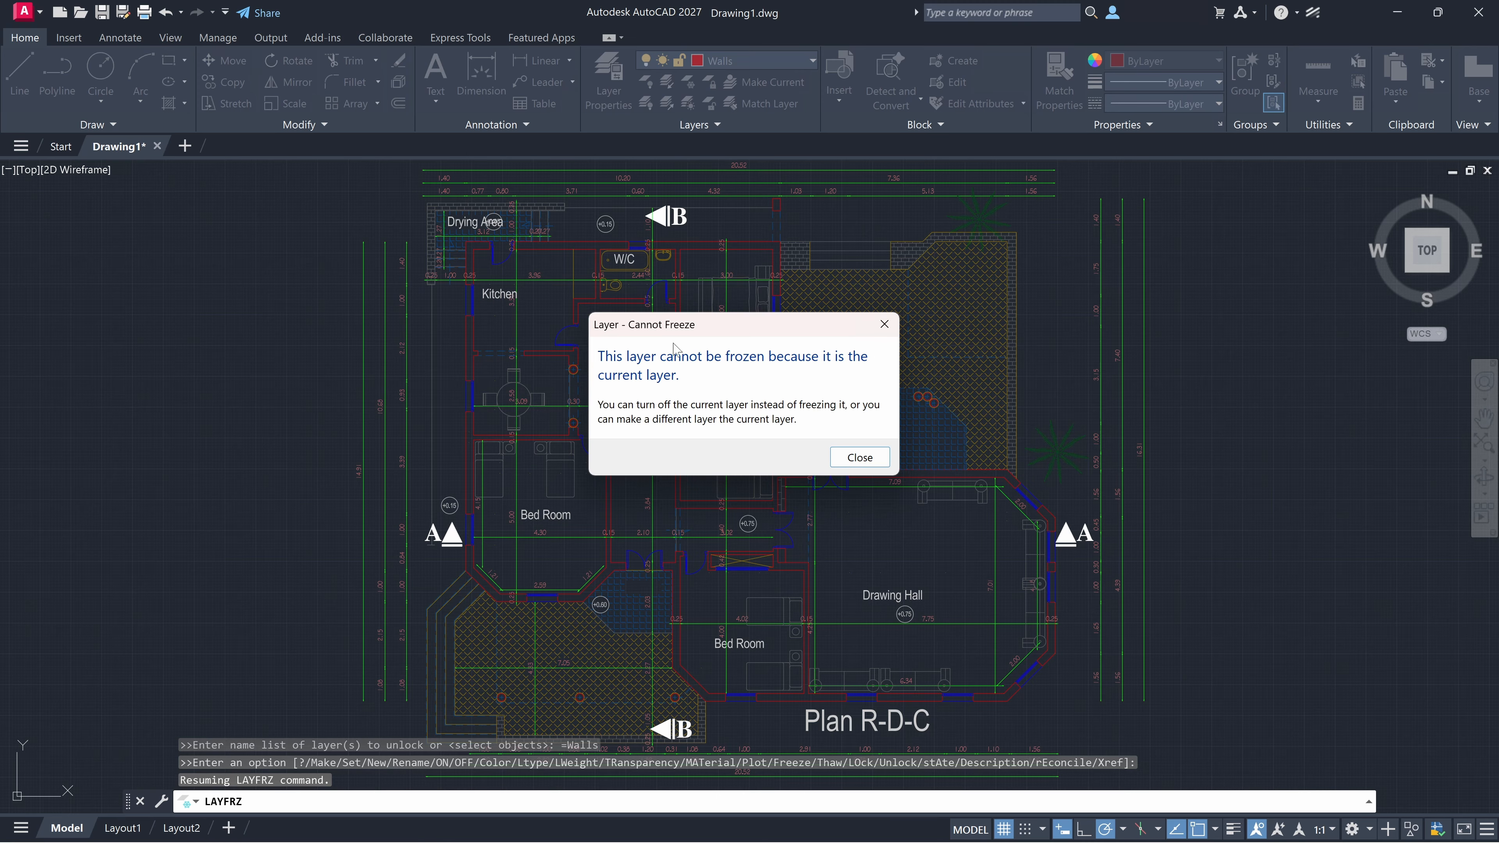
{"action": "left_click", "coordinate": [859, 457]}
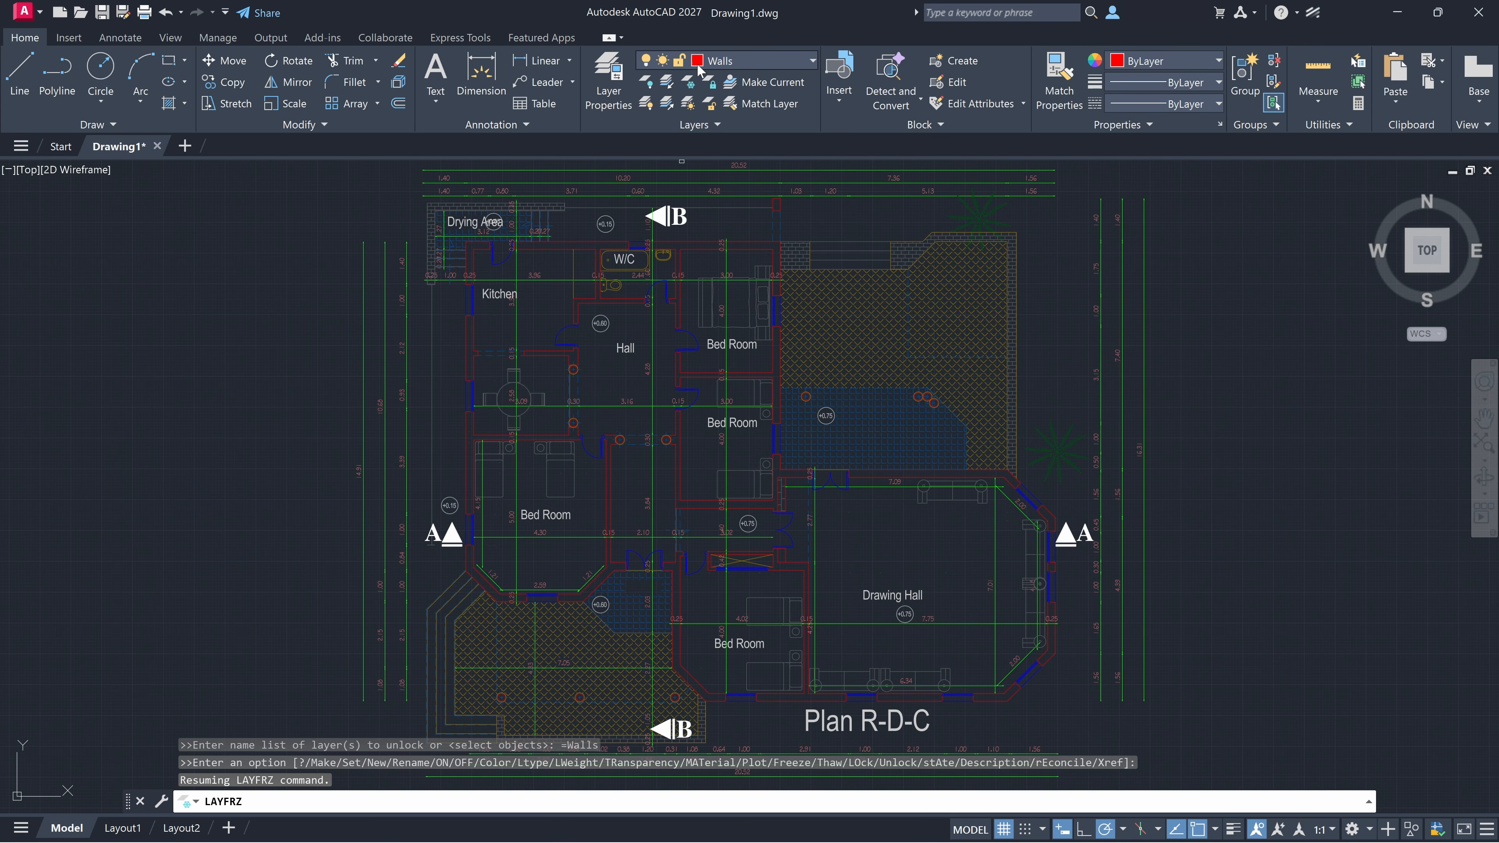
- Make texteee the current layer, and freeze and thaw the Walls layer
{"action": "left_click", "coordinate": [744, 60]}
{"action": "left_click", "coordinate": [681, 277]}
{"action": "left_click", "coordinate": [737, 60]}
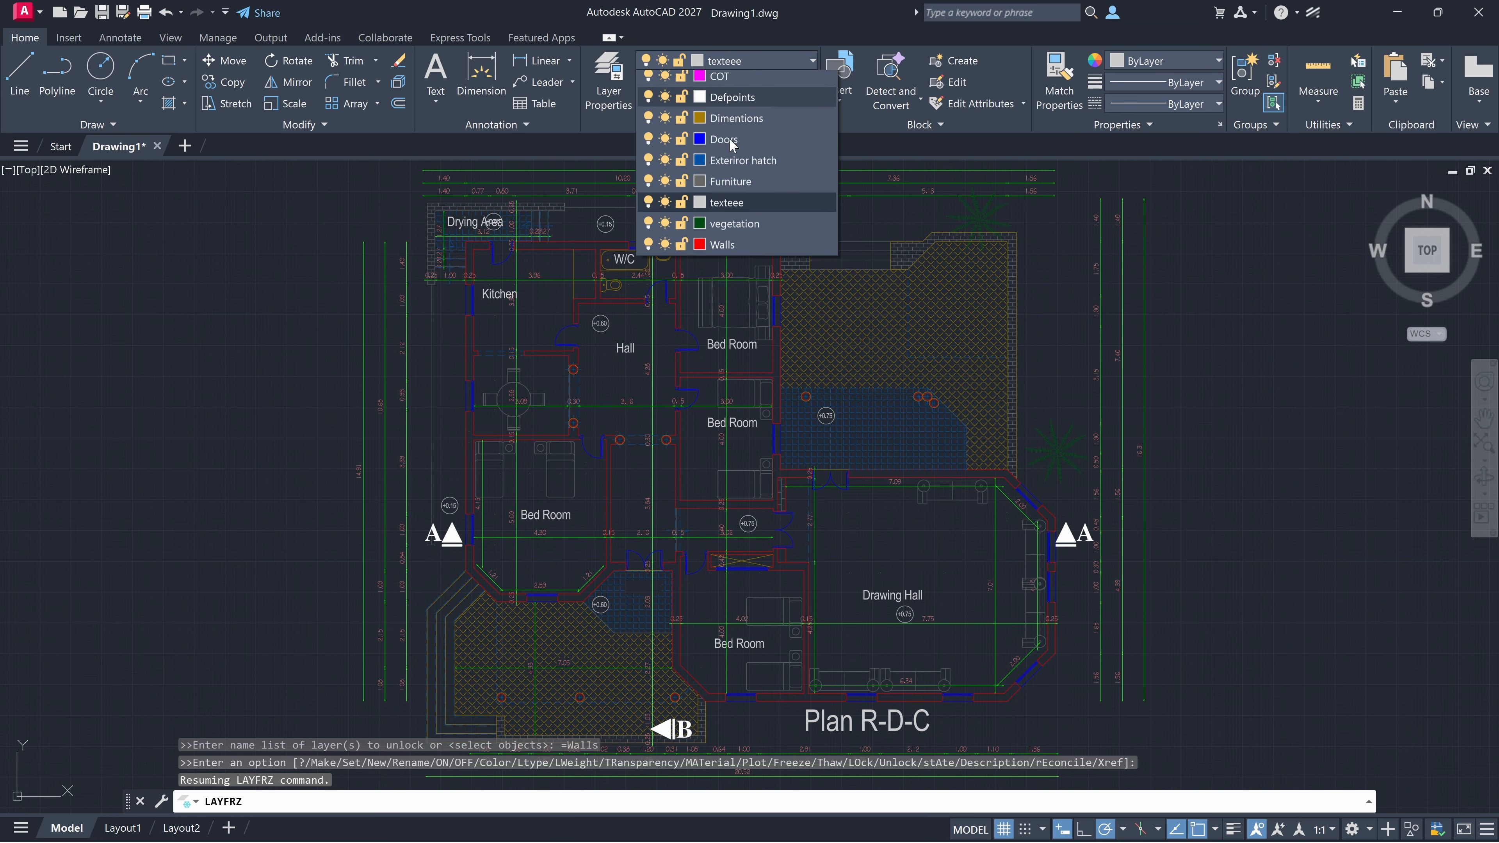
{"action": "left_click", "coordinate": [665, 335]}
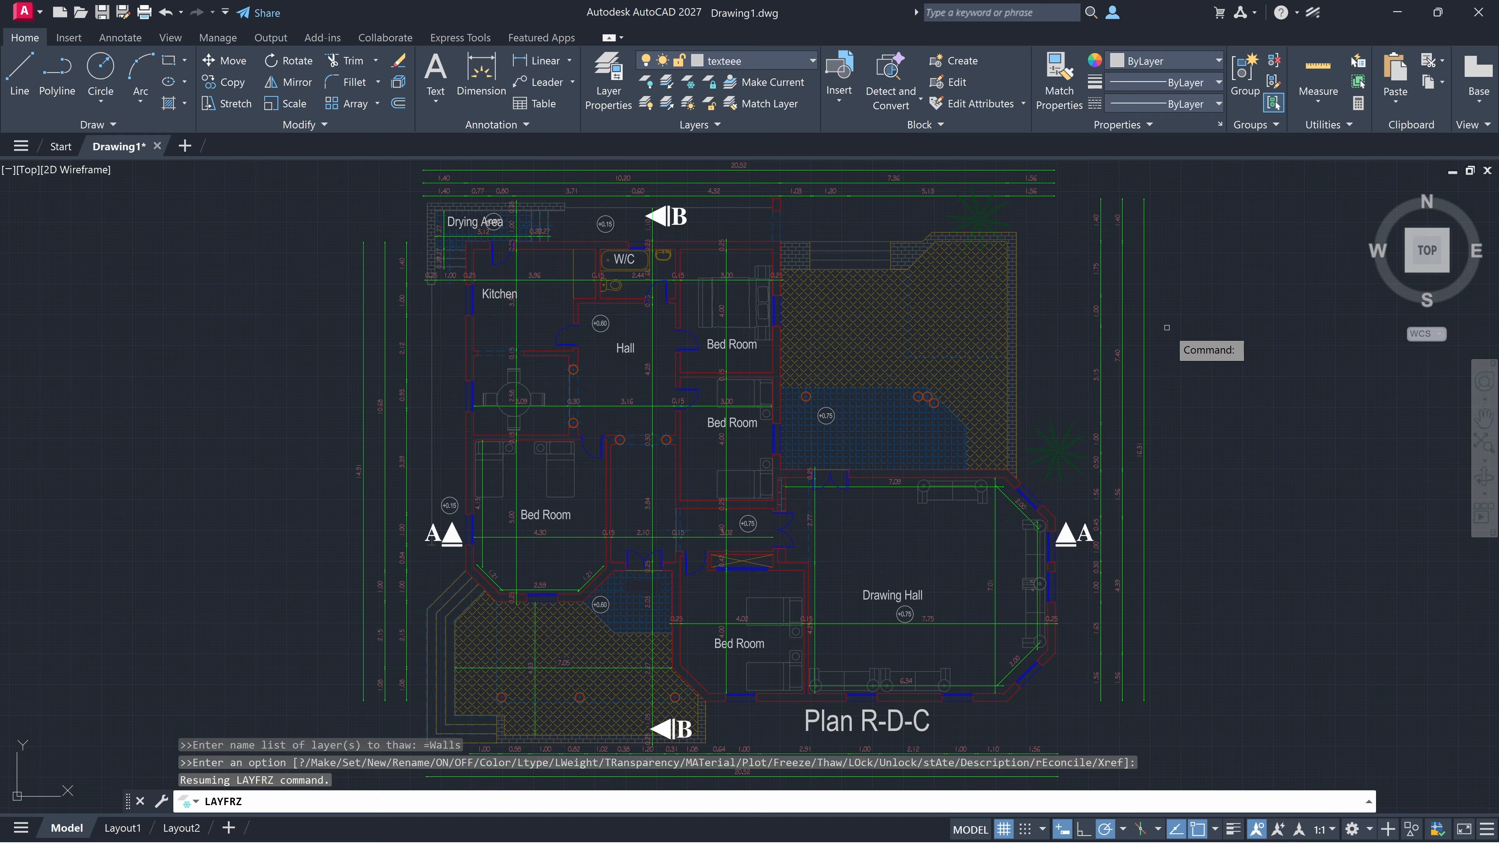
{"action": "key", "text": "Escape"}
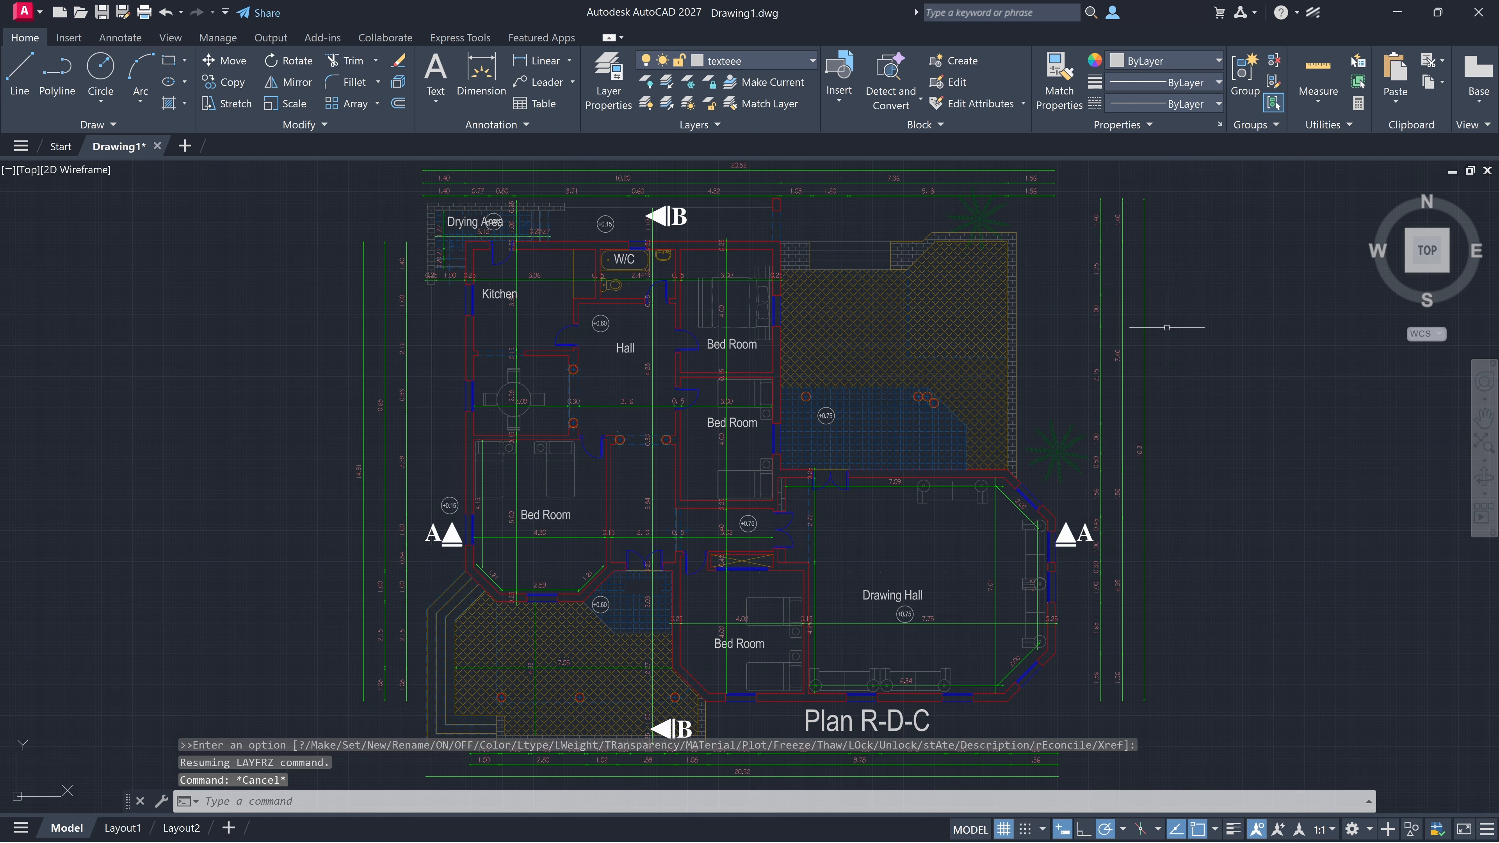
- Look through the available lineweights and the loaded linetypes without changing either setting
{"action": "left_click", "coordinate": [743, 61]}
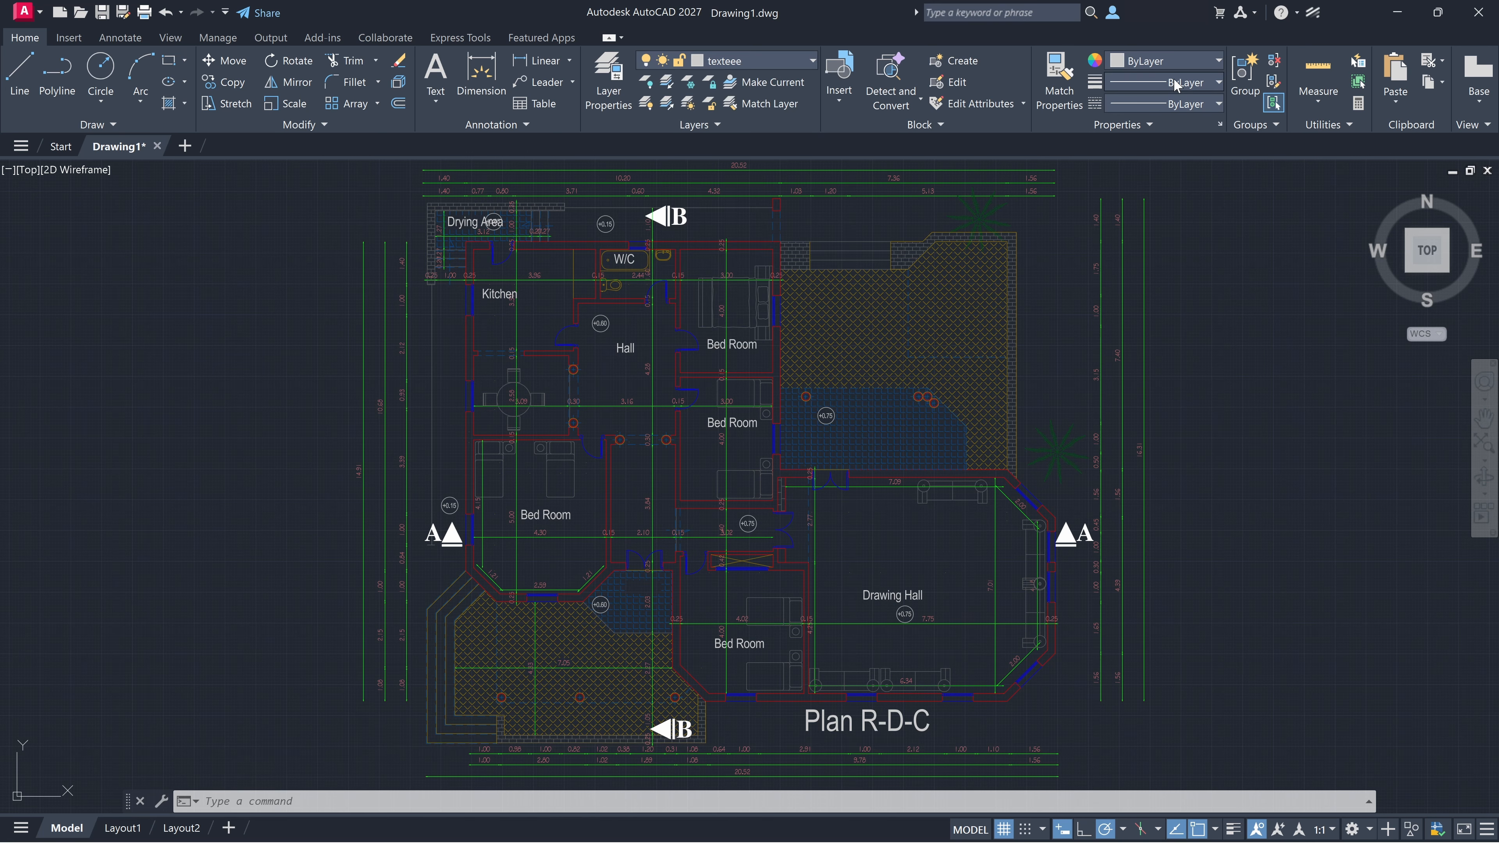
{"action": "left_click", "coordinate": [1192, 82]}
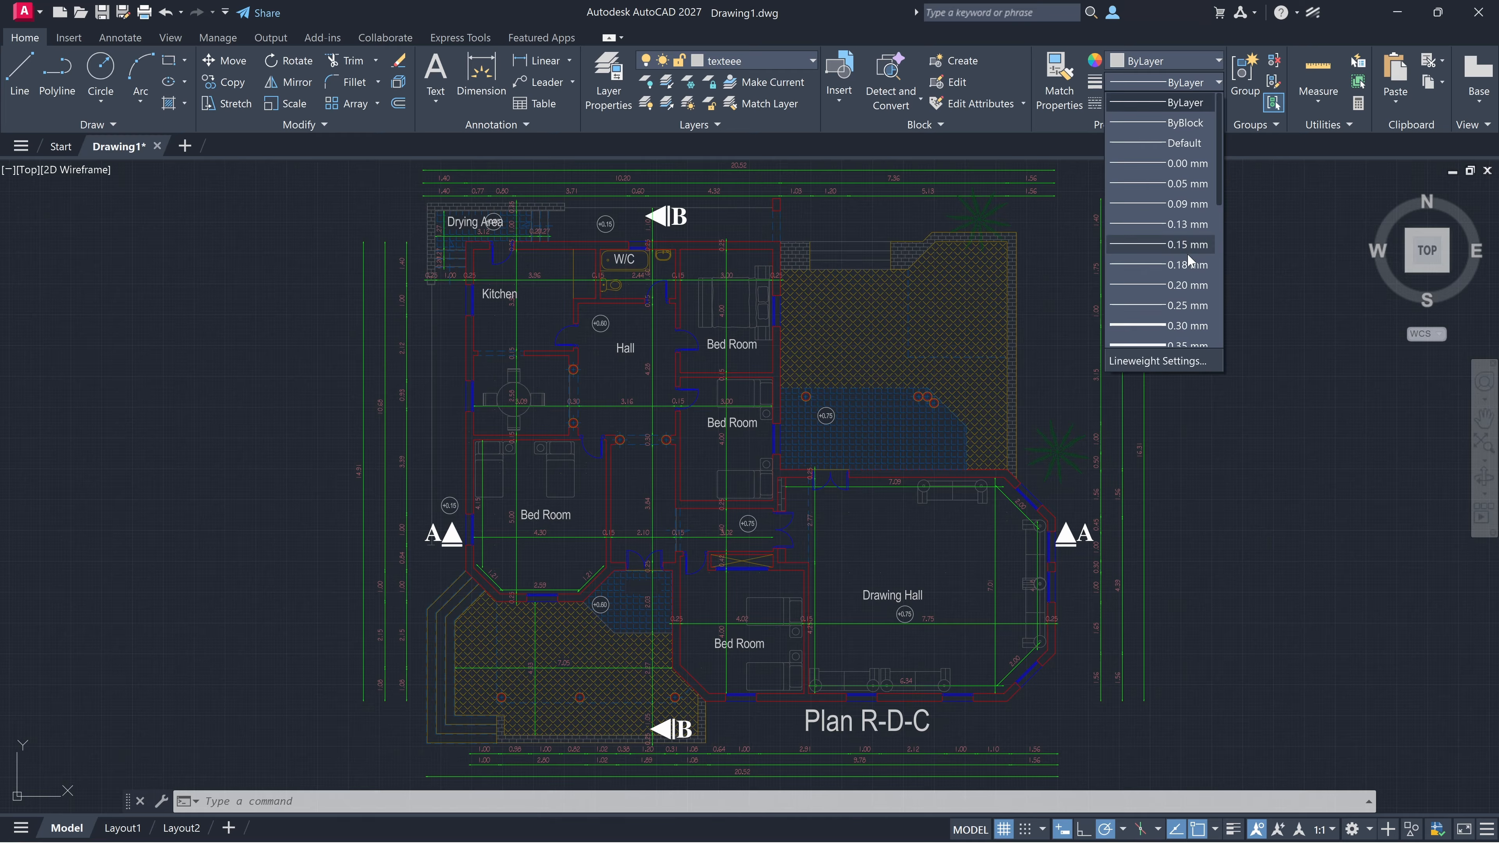
{"action": "scroll", "coordinate": [1184, 328], "scroll_direction": "down", "scroll_amount": 5}
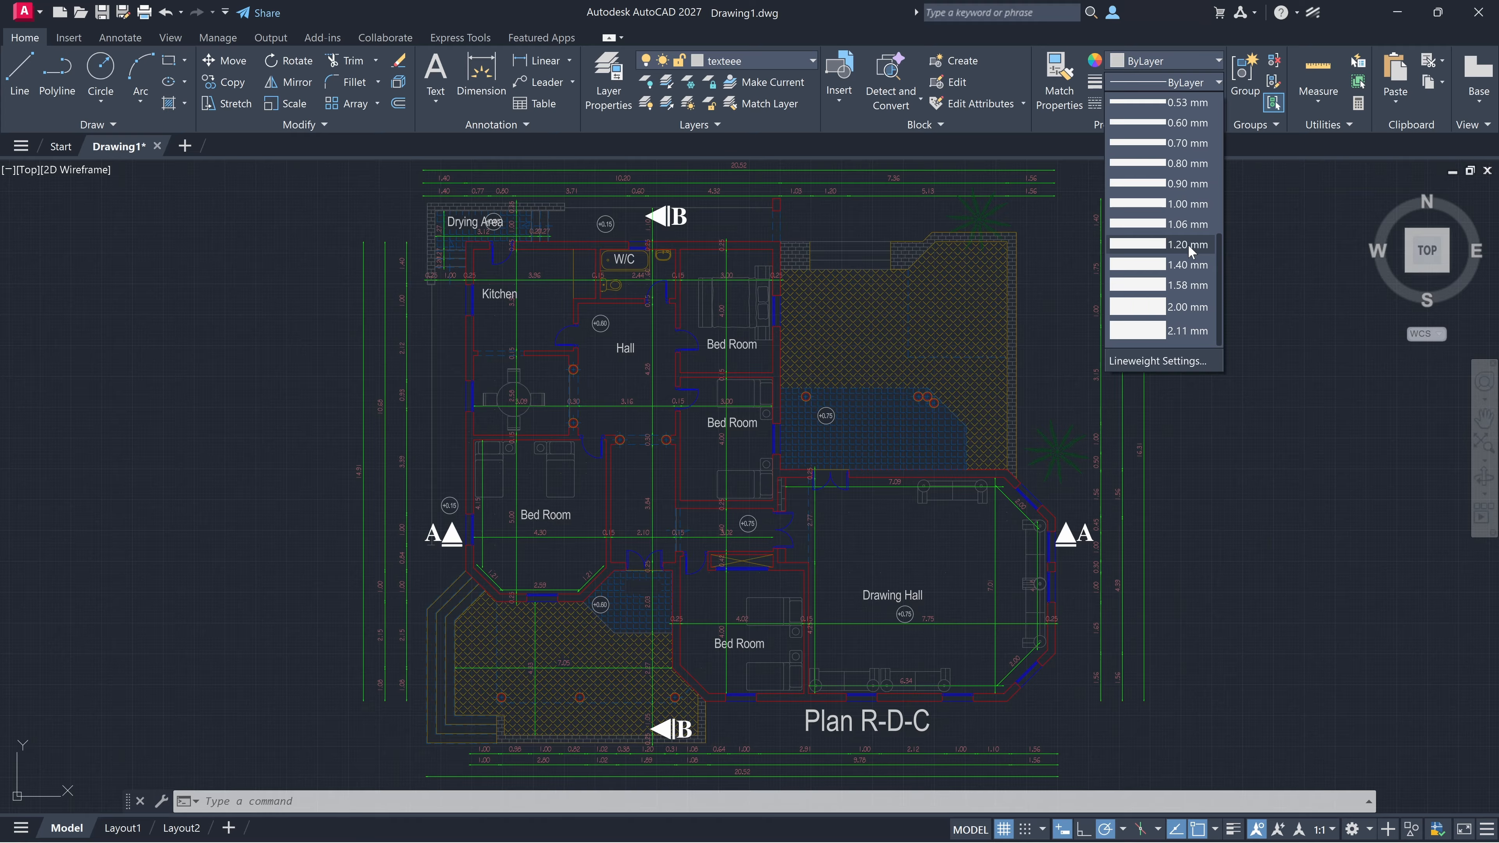
{"action": "scroll", "coordinate": [1189, 245], "scroll_direction": "up", "scroll_amount": 5}
{"action": "scroll", "coordinate": [1188, 245], "scroll_direction": "down", "scroll_amount": 5}
{"action": "scroll", "coordinate": [1188, 246], "scroll_direction": "up", "scroll_amount": 5}
{"action": "left_click", "coordinate": [1196, 110]}
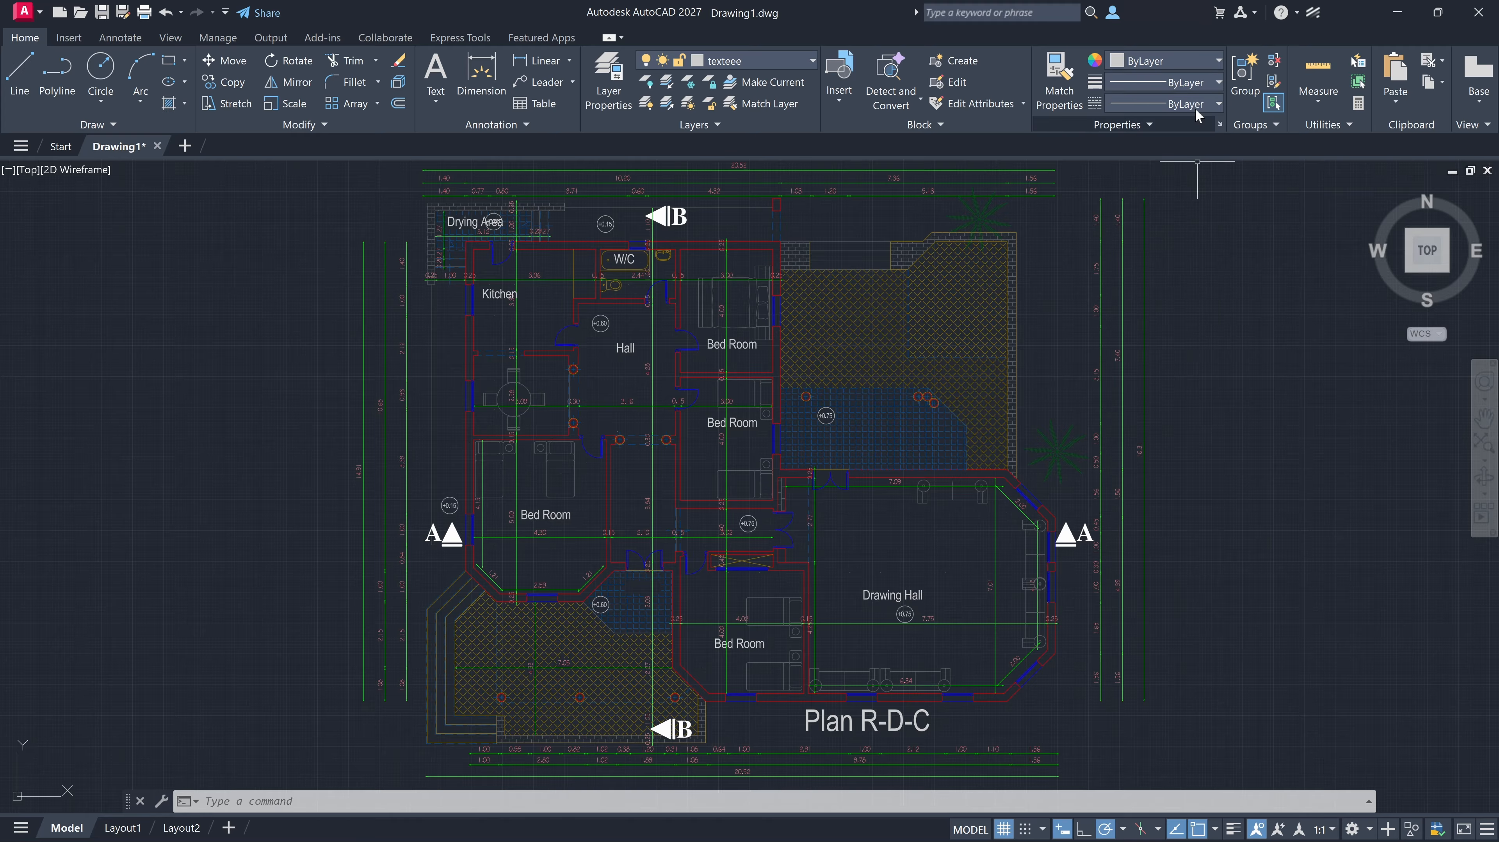
{"action": "left_click", "coordinate": [1189, 103]}
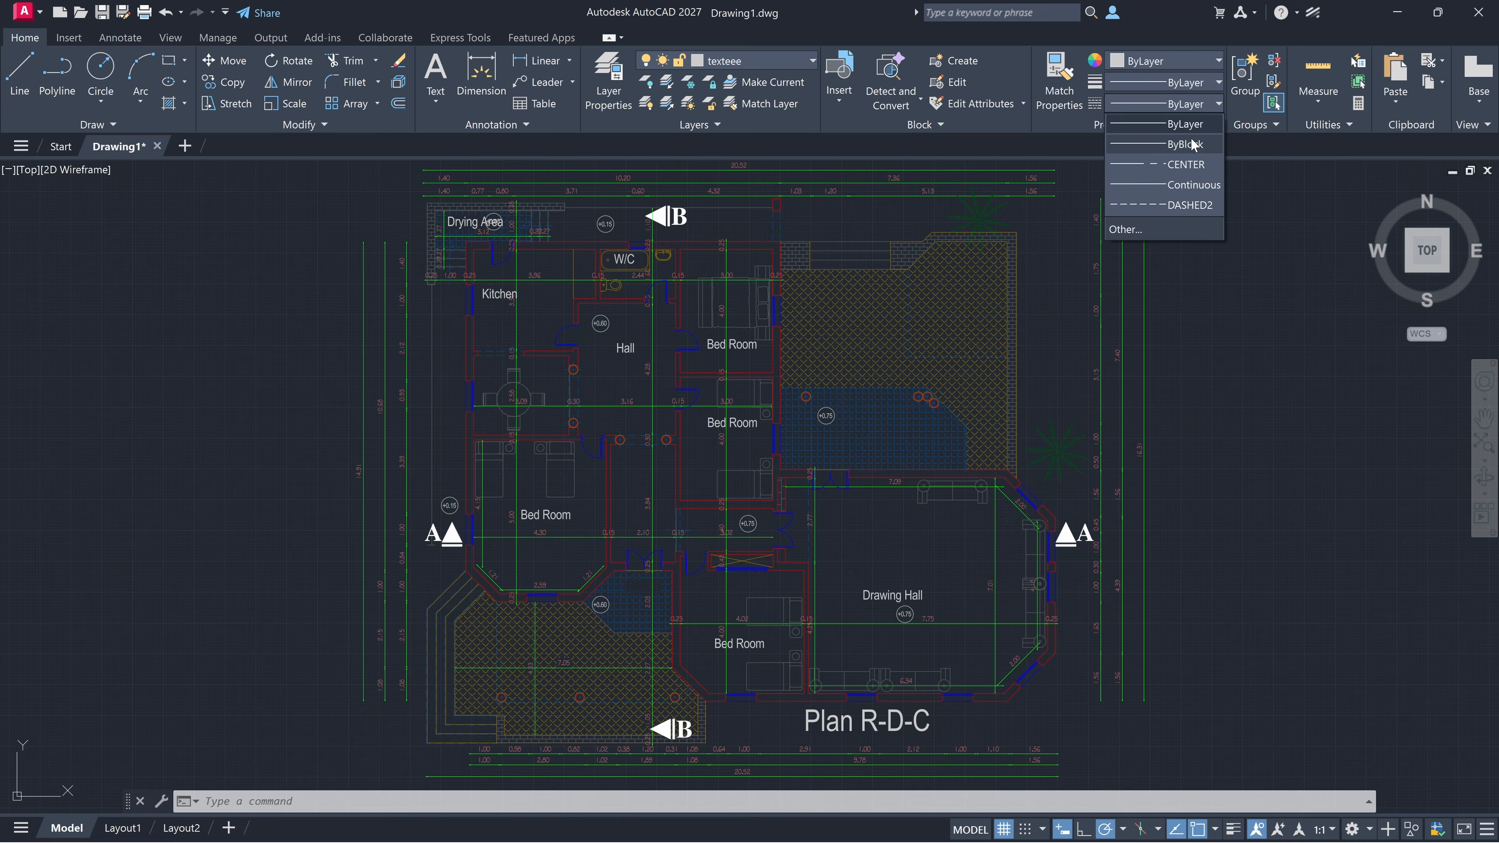
- Keep the linetype at ByLayer, and select the wall line below the middle Bed Room to check its layer and properties
{"action": "left_click", "coordinate": [1209, 127]}
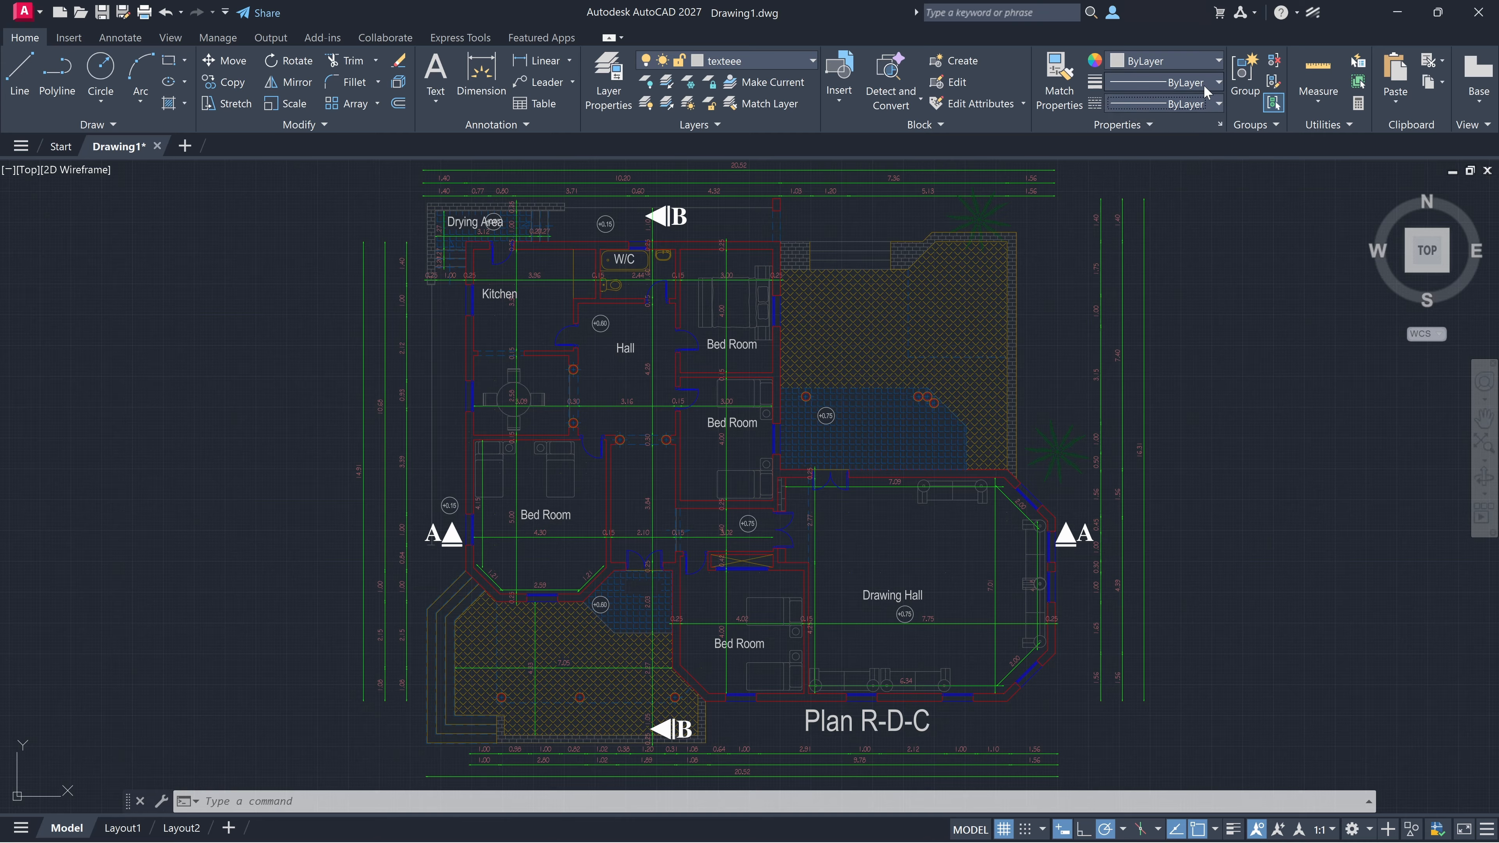
{"action": "left_click", "coordinate": [1204, 84]}
{"action": "left_click", "coordinate": [1286, 274]}
{"action": "left_click", "coordinate": [694, 500]}
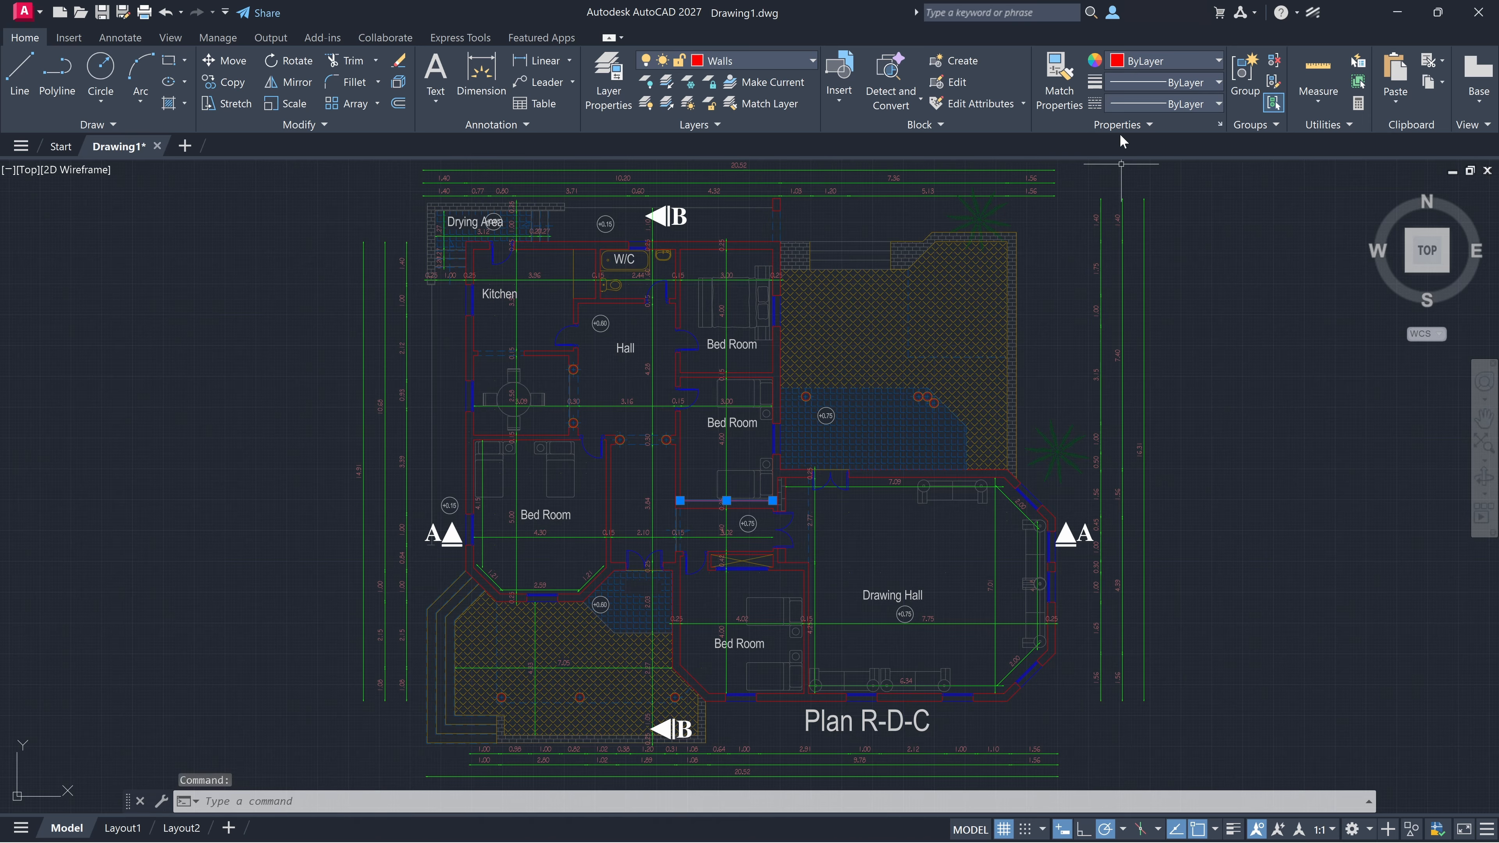
{"action": "key", "text": "Escape"}
{"action": "key", "text": "Escape"}
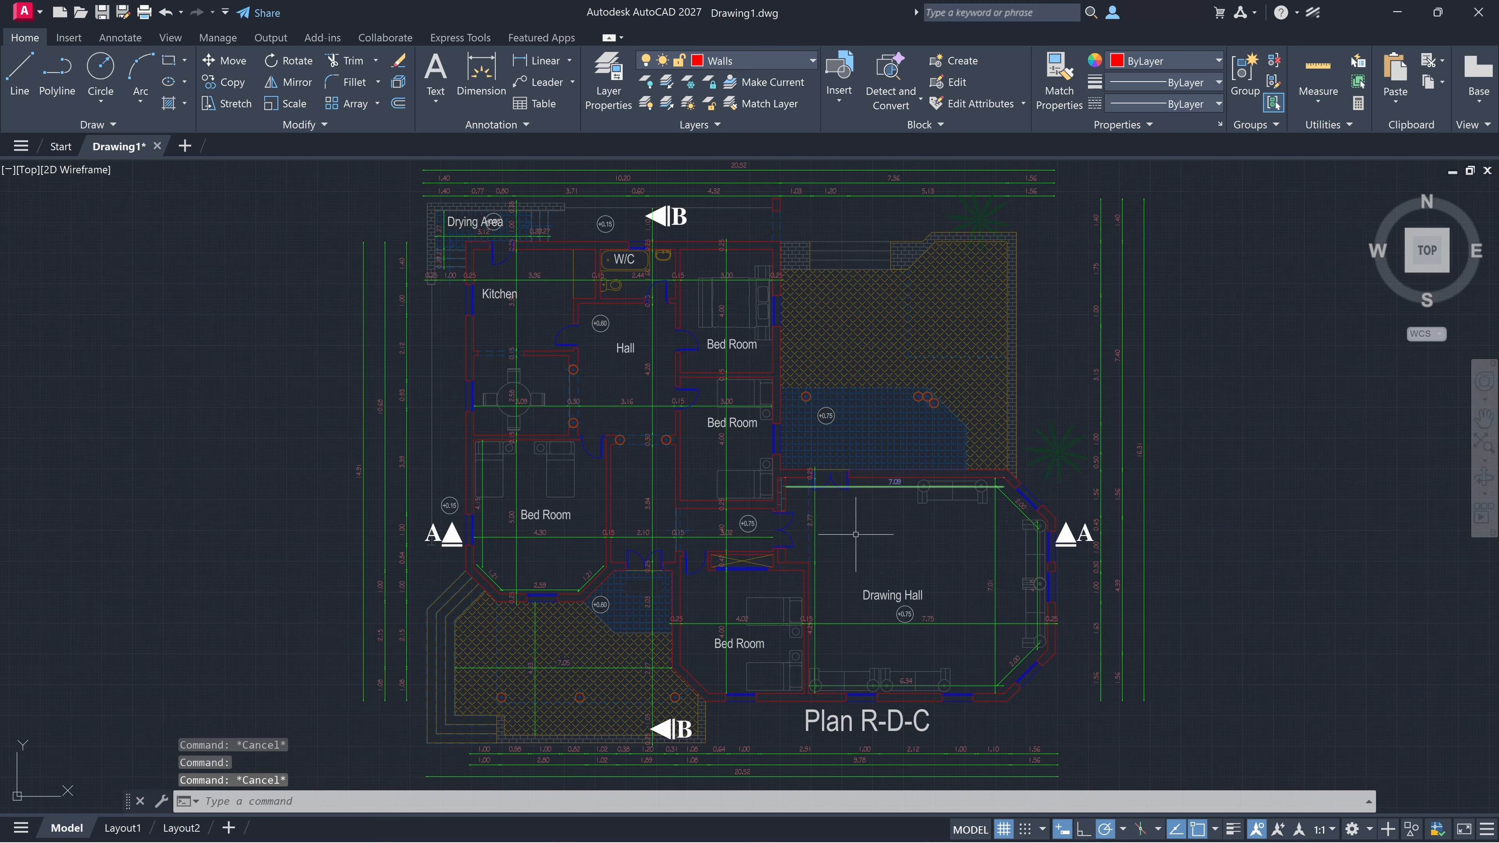
- Turn the AXE Centerline layer off and back on in the house plan
{"action": "scroll", "coordinate": [545, 541], "scroll_direction": "up", "scroll_amount": 4}
{"action": "scroll", "coordinate": [605, 540], "scroll_direction": "down", "scroll_amount": 3}
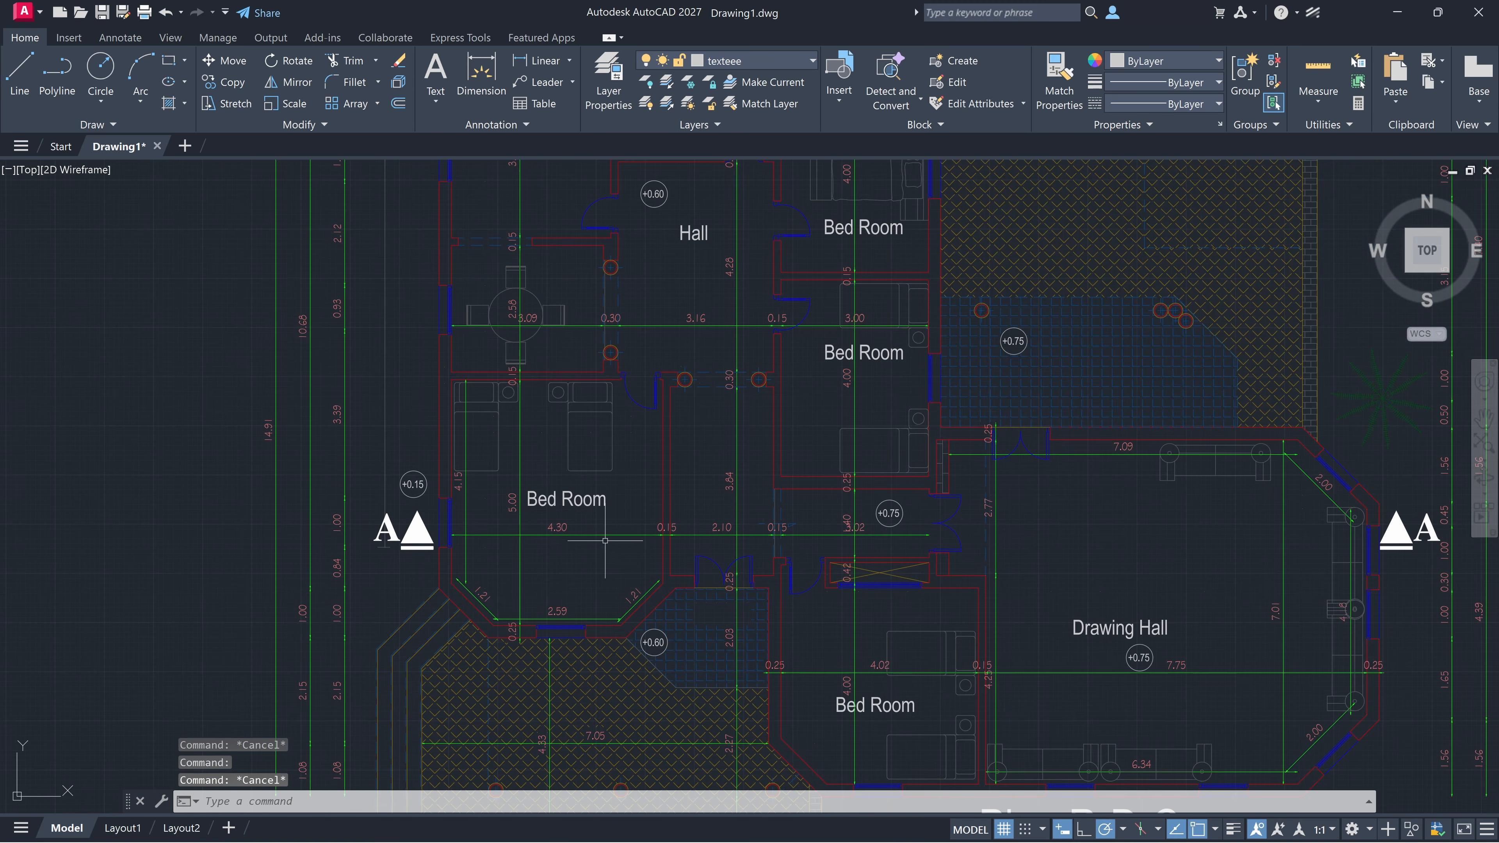
{"action": "scroll", "coordinate": [710, 396], "scroll_direction": "down", "scroll_amount": 2}
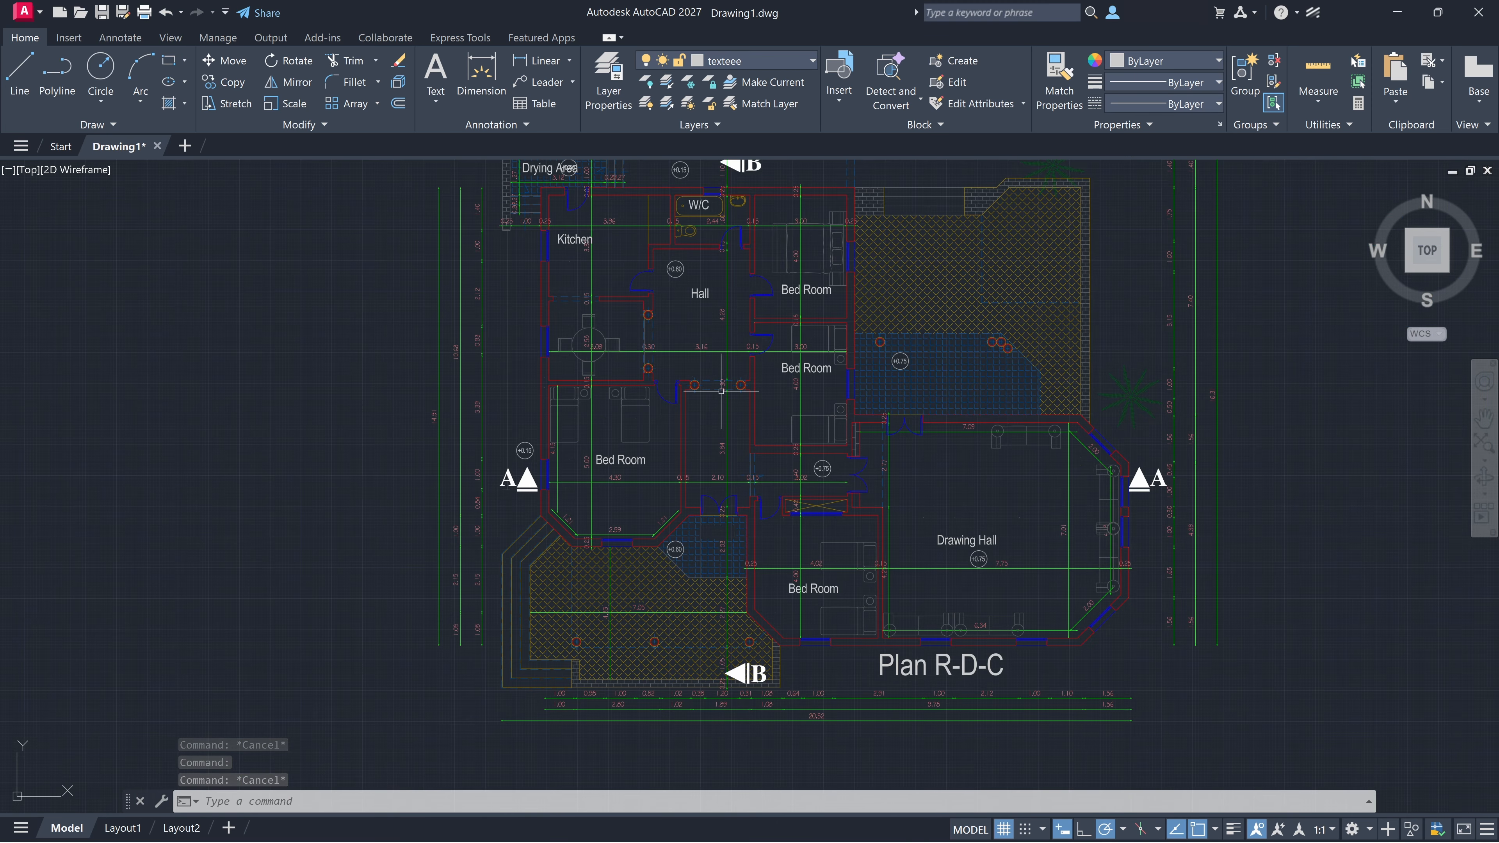
{"action": "middle_click_drag", "start_coordinate": [721, 391], "coordinate": [747, 434]}
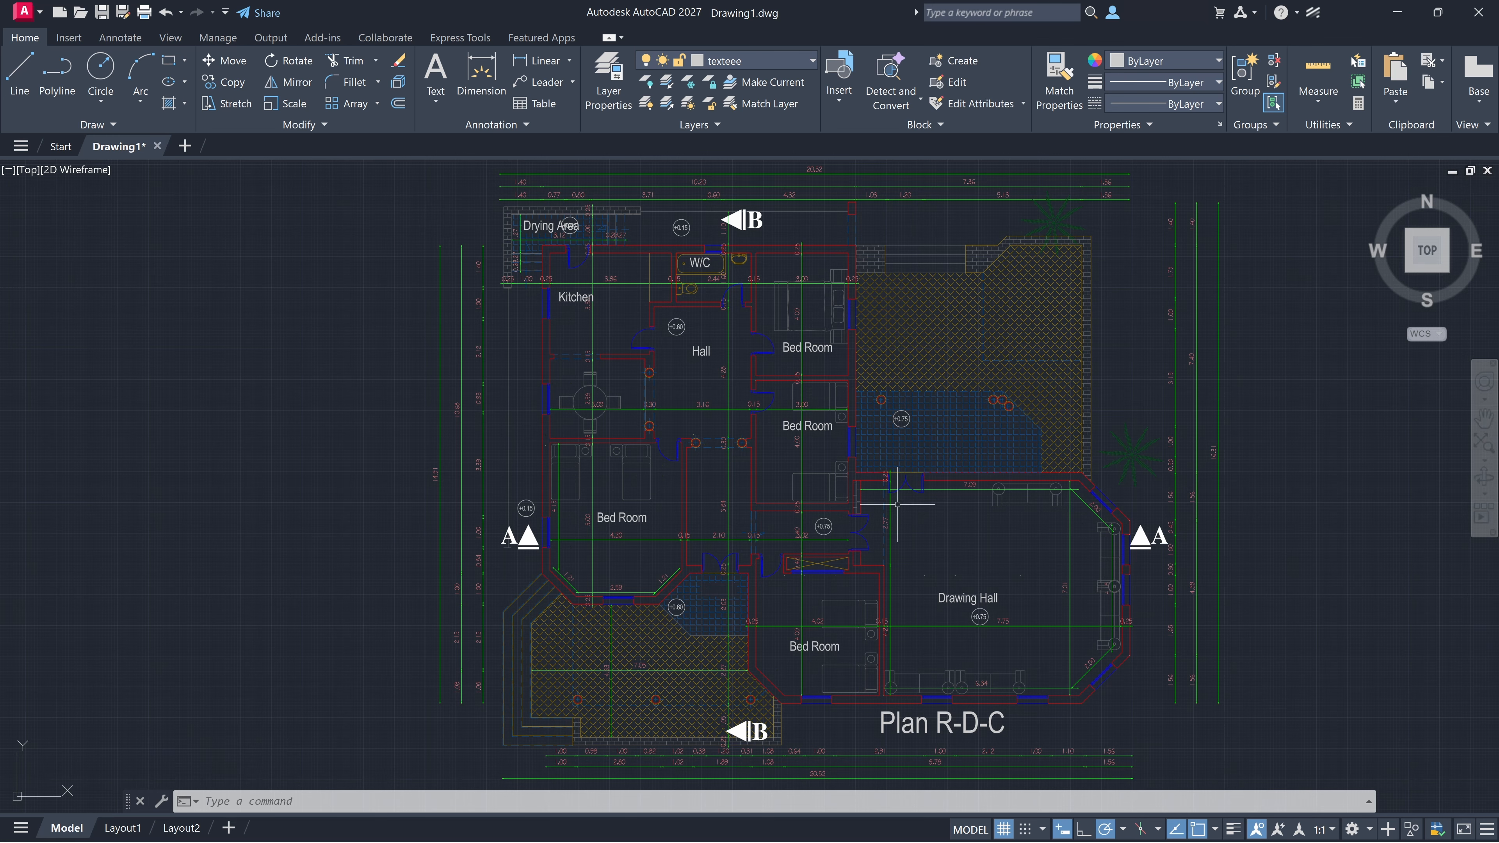
{"action": "left_click", "coordinate": [769, 60]}
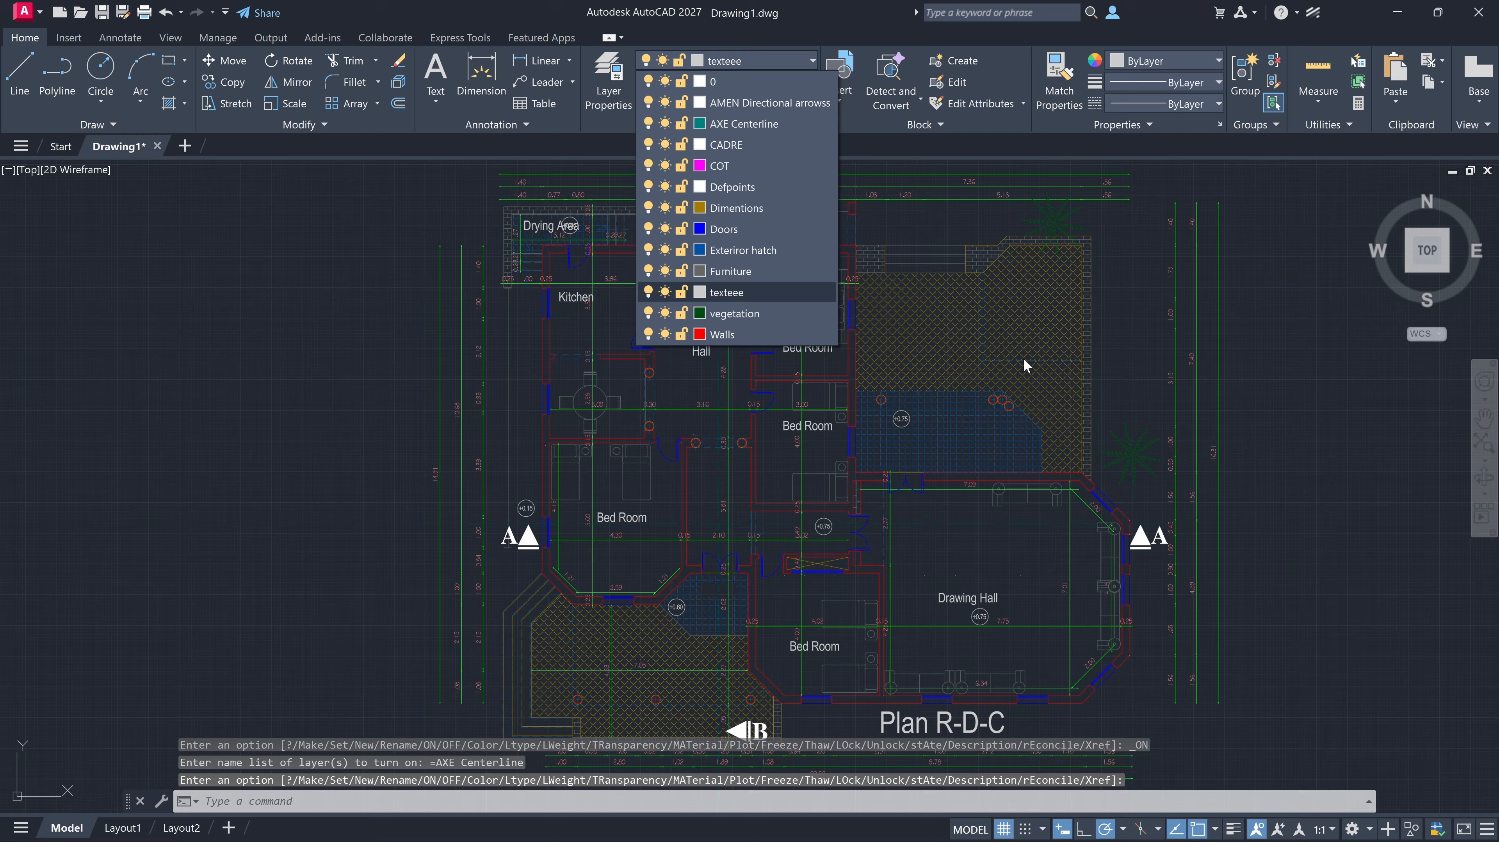
{"action": "left_click", "coordinate": [1270, 405]}
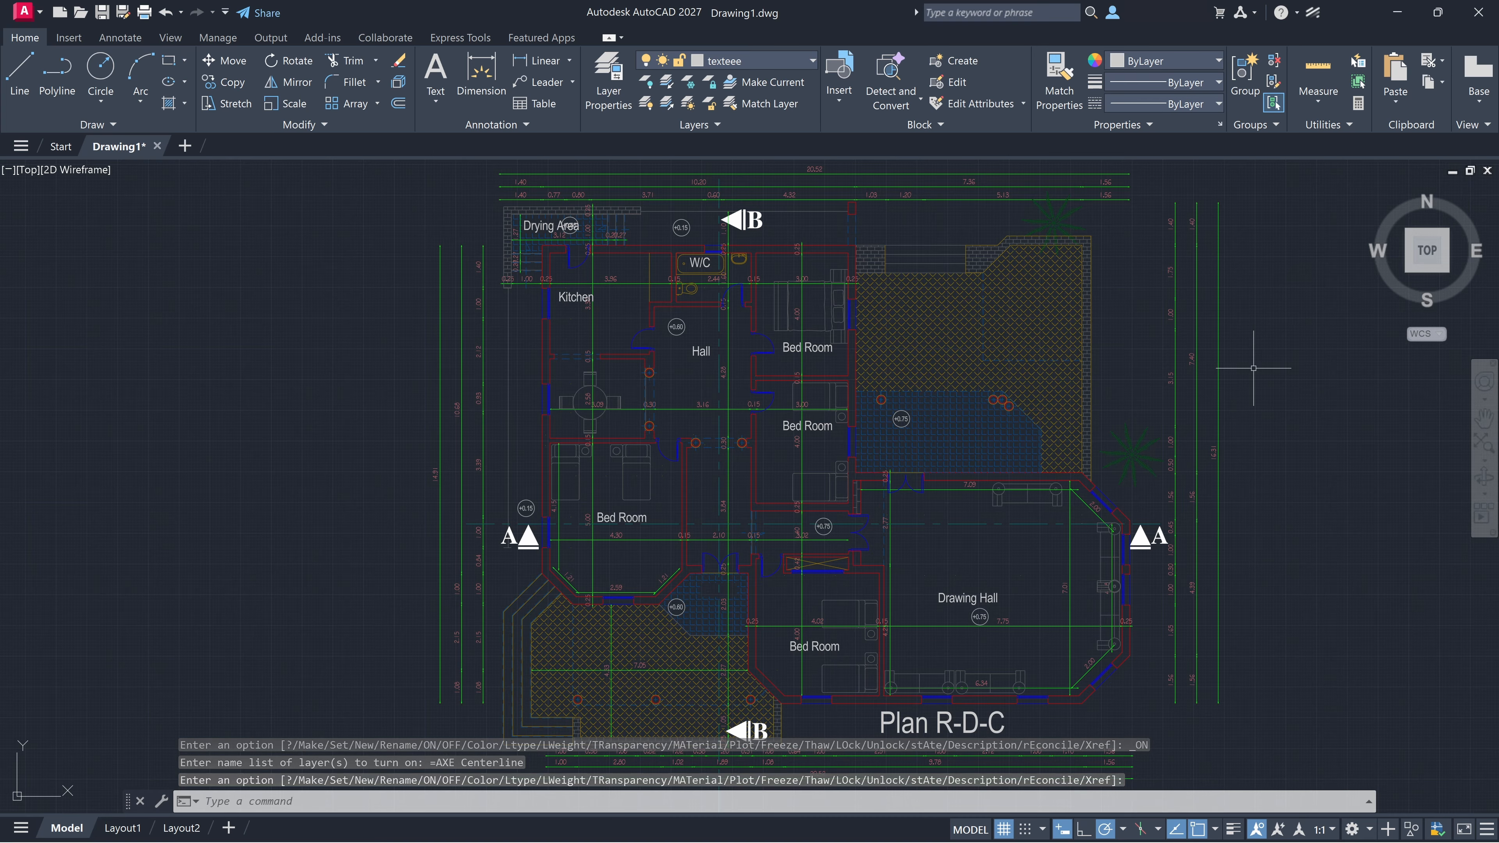
{"action": "key", "text": "Escape"}
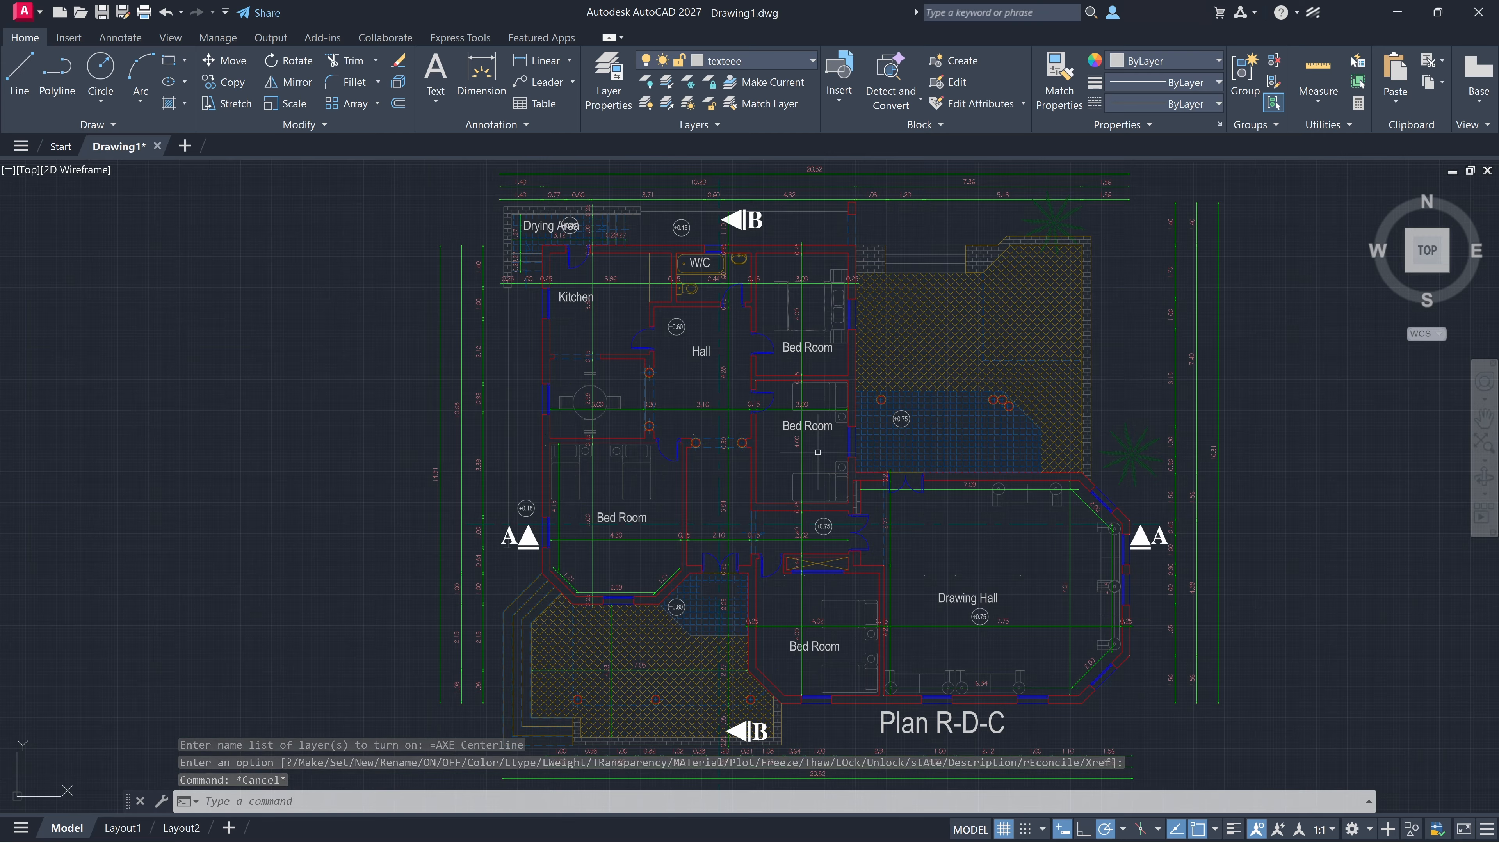
- Make layer 0 current, and switch the current layer to Doors
{"action": "left_click", "coordinate": [724, 63]}
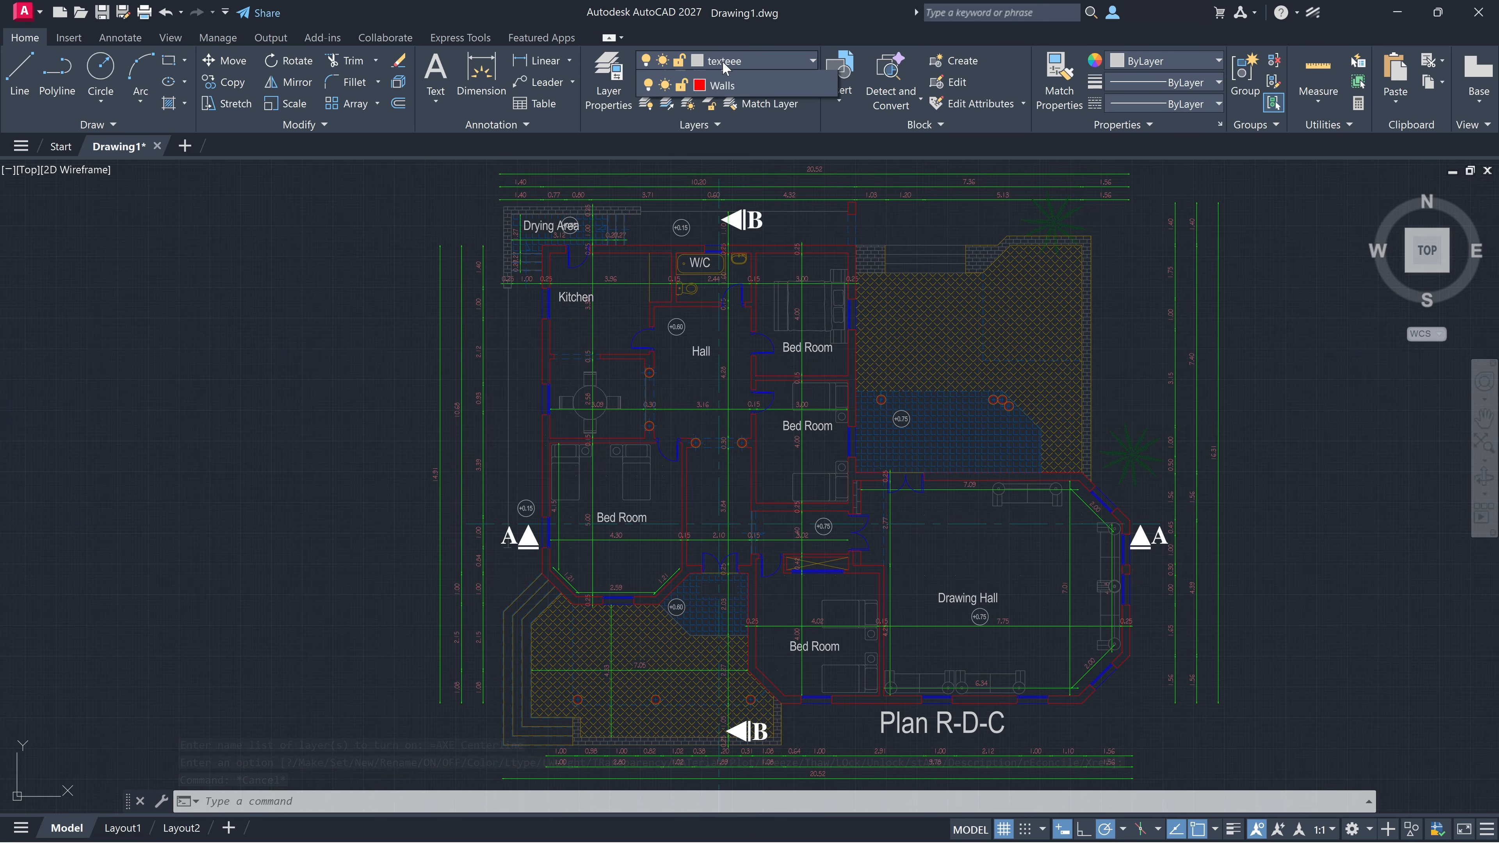
{"action": "left_click", "coordinate": [712, 83]}
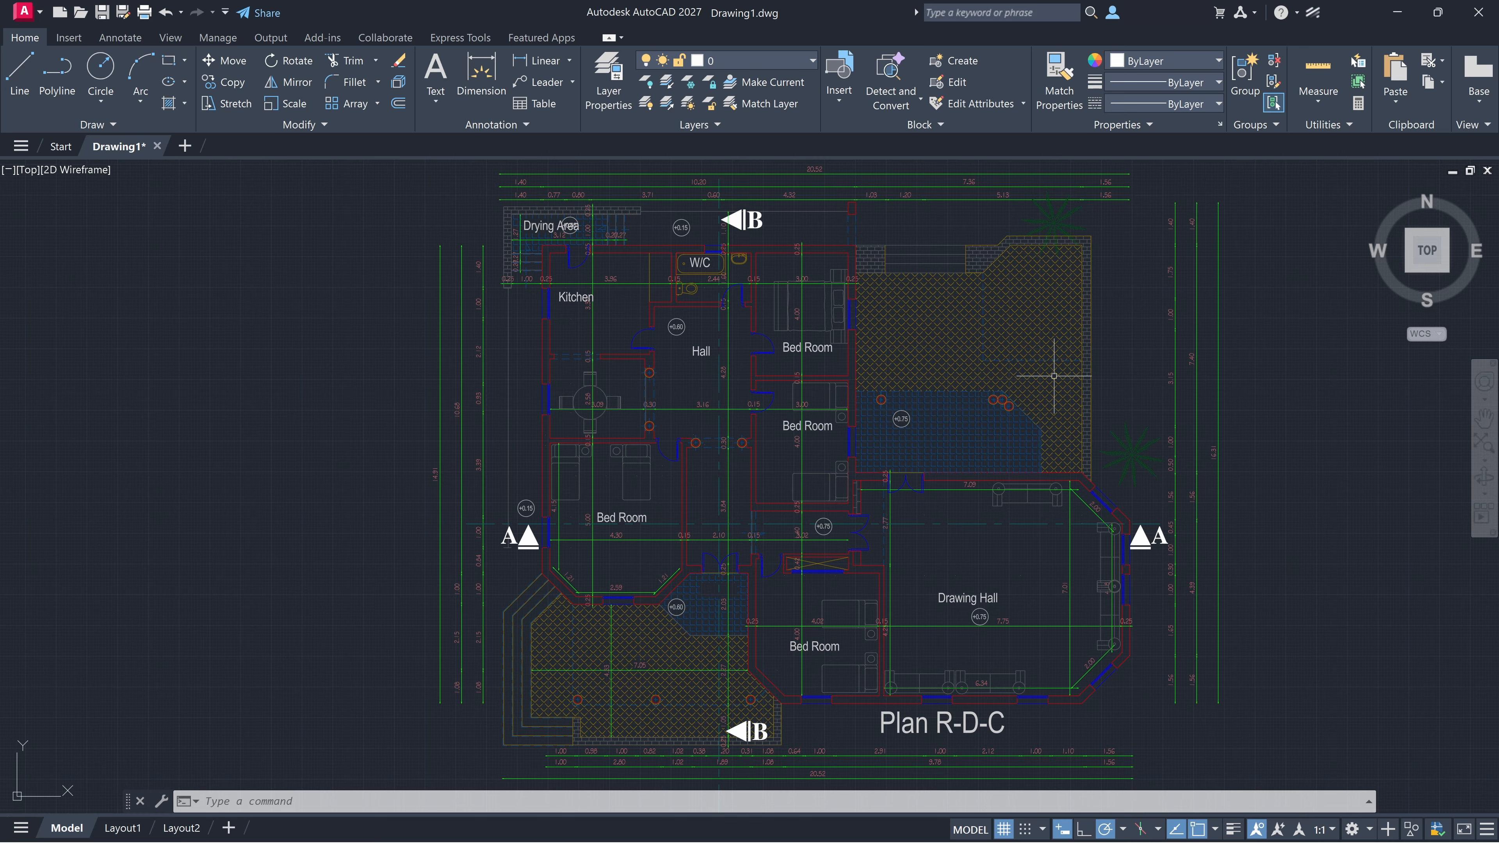
{"action": "left_click", "coordinate": [732, 64]}
{"action": "left_click", "coordinate": [735, 230]}
- Turn the vegetation layer off and back on
{"action": "left_click", "coordinate": [734, 65]}
{"action": "left_click", "coordinate": [648, 313]}
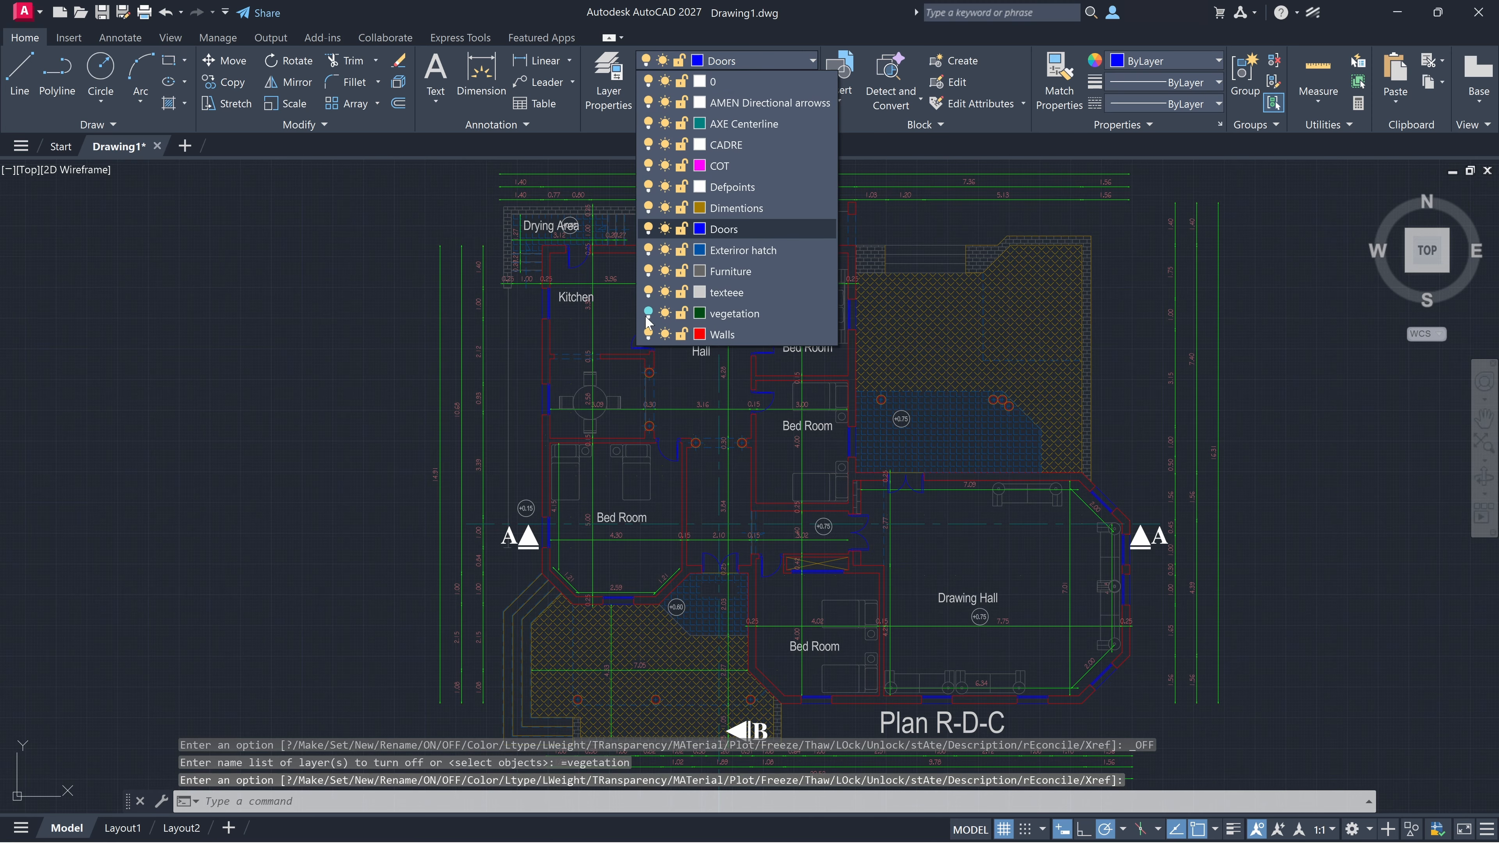
{"action": "left_click", "coordinate": [646, 316]}
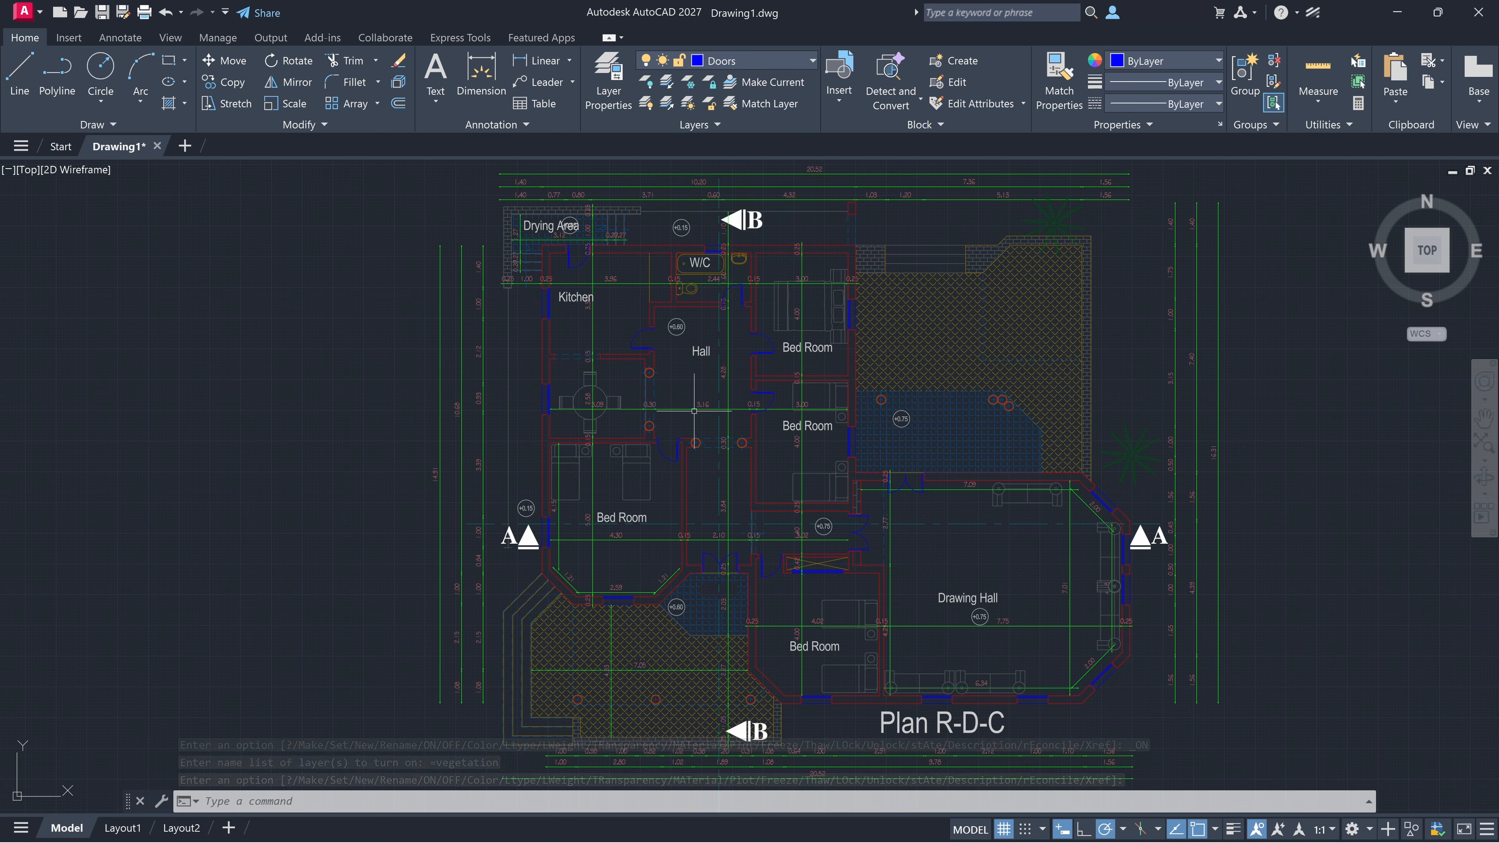
- Select sofas in the Drawing Hall to check which layer they are on
{"action": "left_click", "coordinate": [910, 671]}
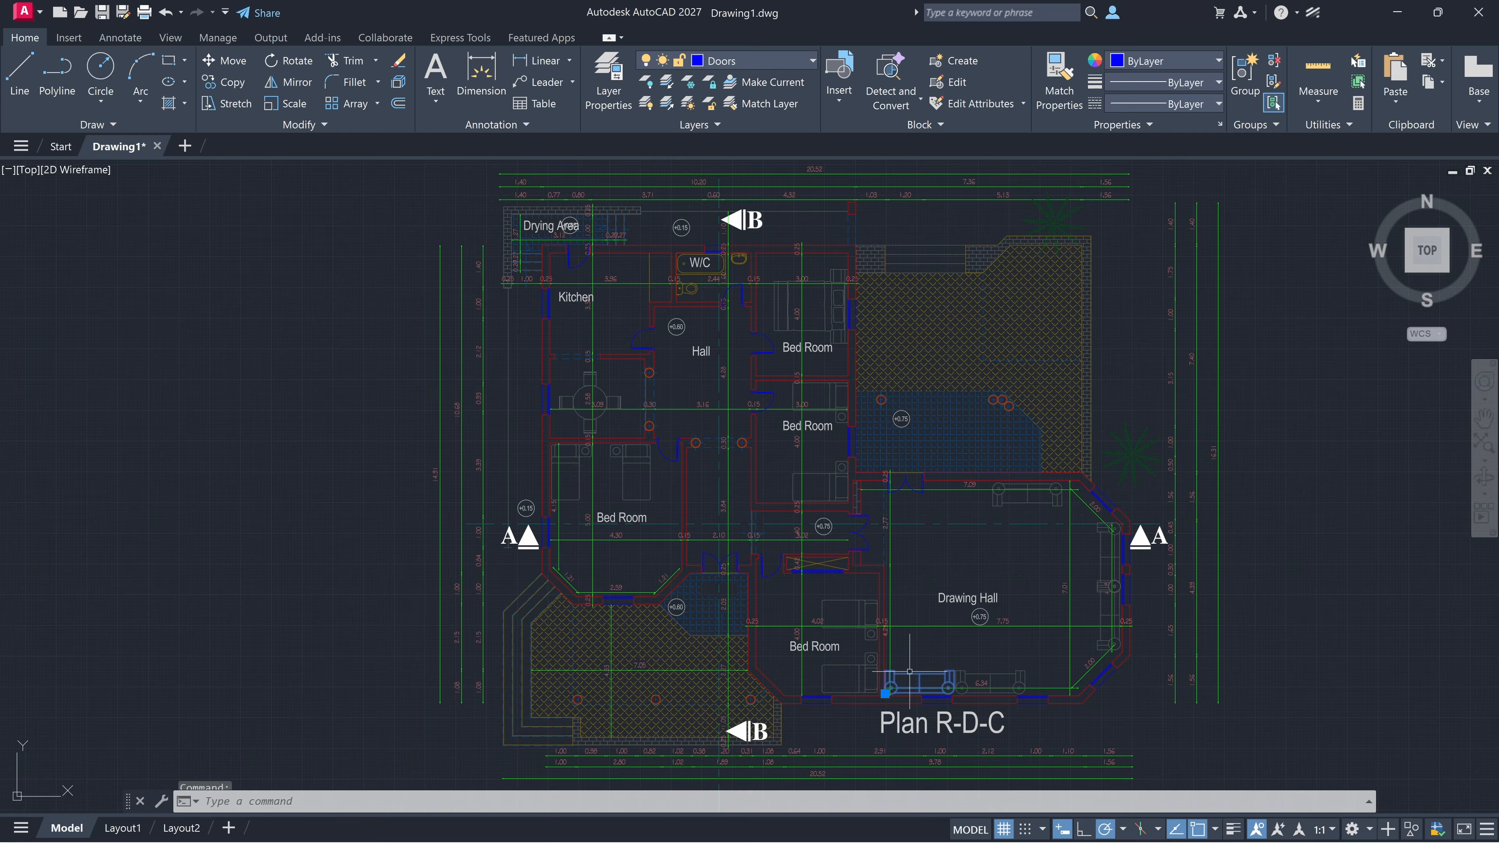
{"action": "left_click", "coordinate": [1015, 502]}
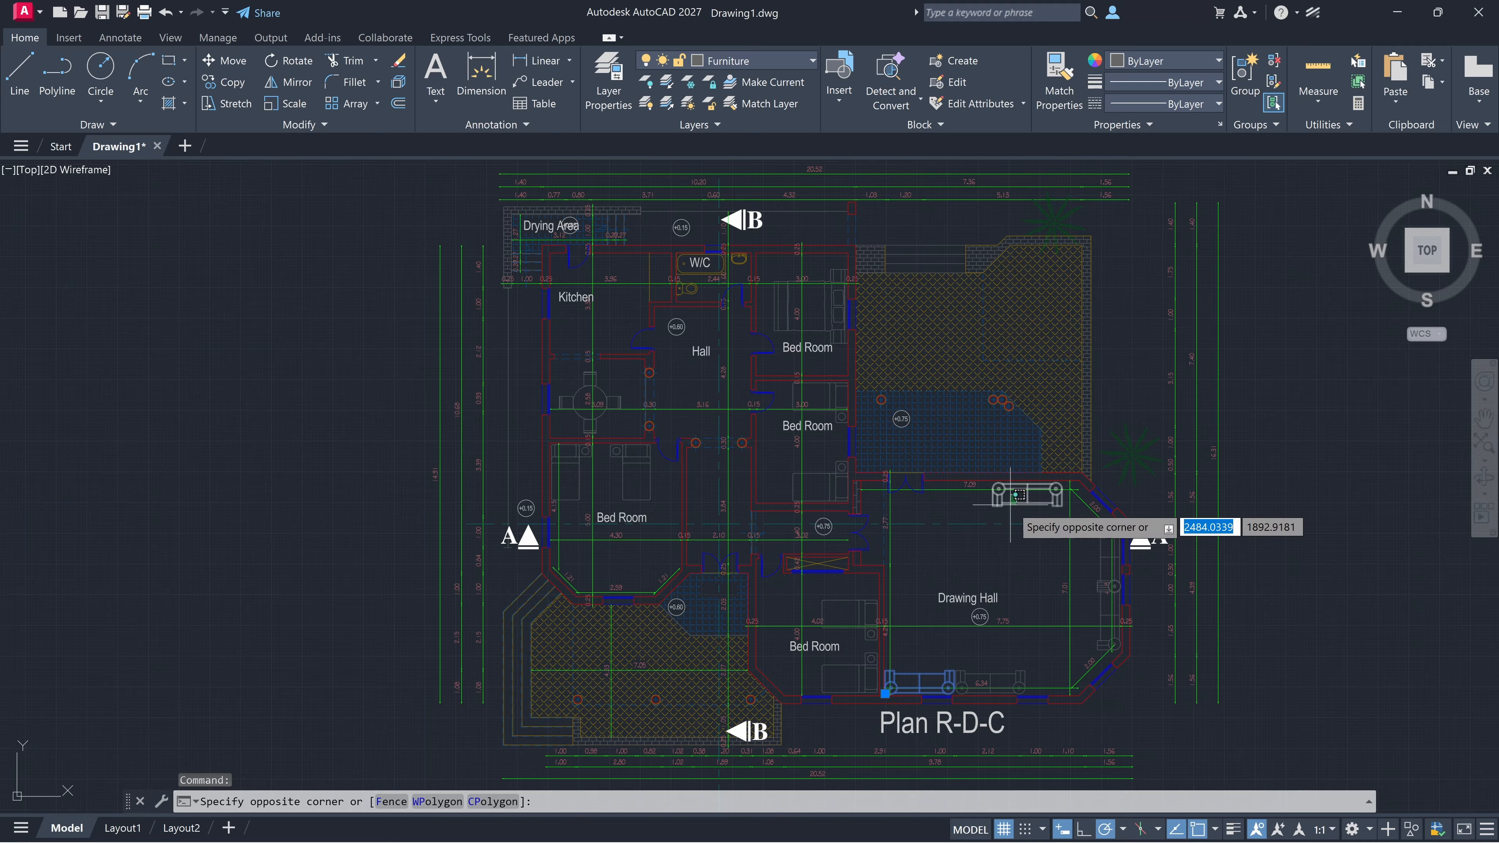
{"action": "left_click", "coordinate": [1010, 505]}
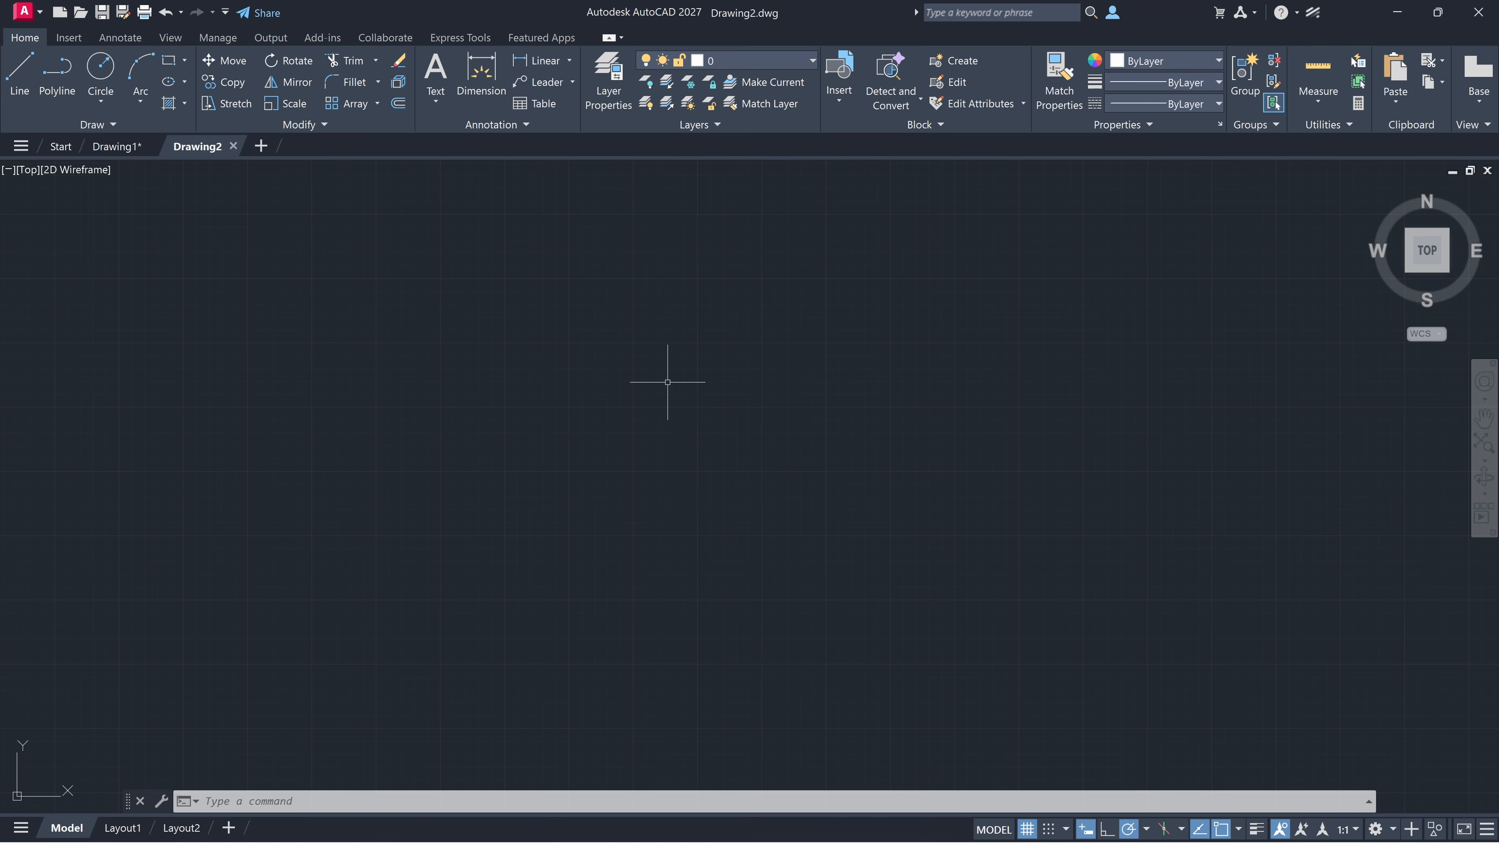
- Create three layers named wall, doors and windows in the new drawing, and close the layer manager
{"action": "left_click", "coordinate": [769, 60]}
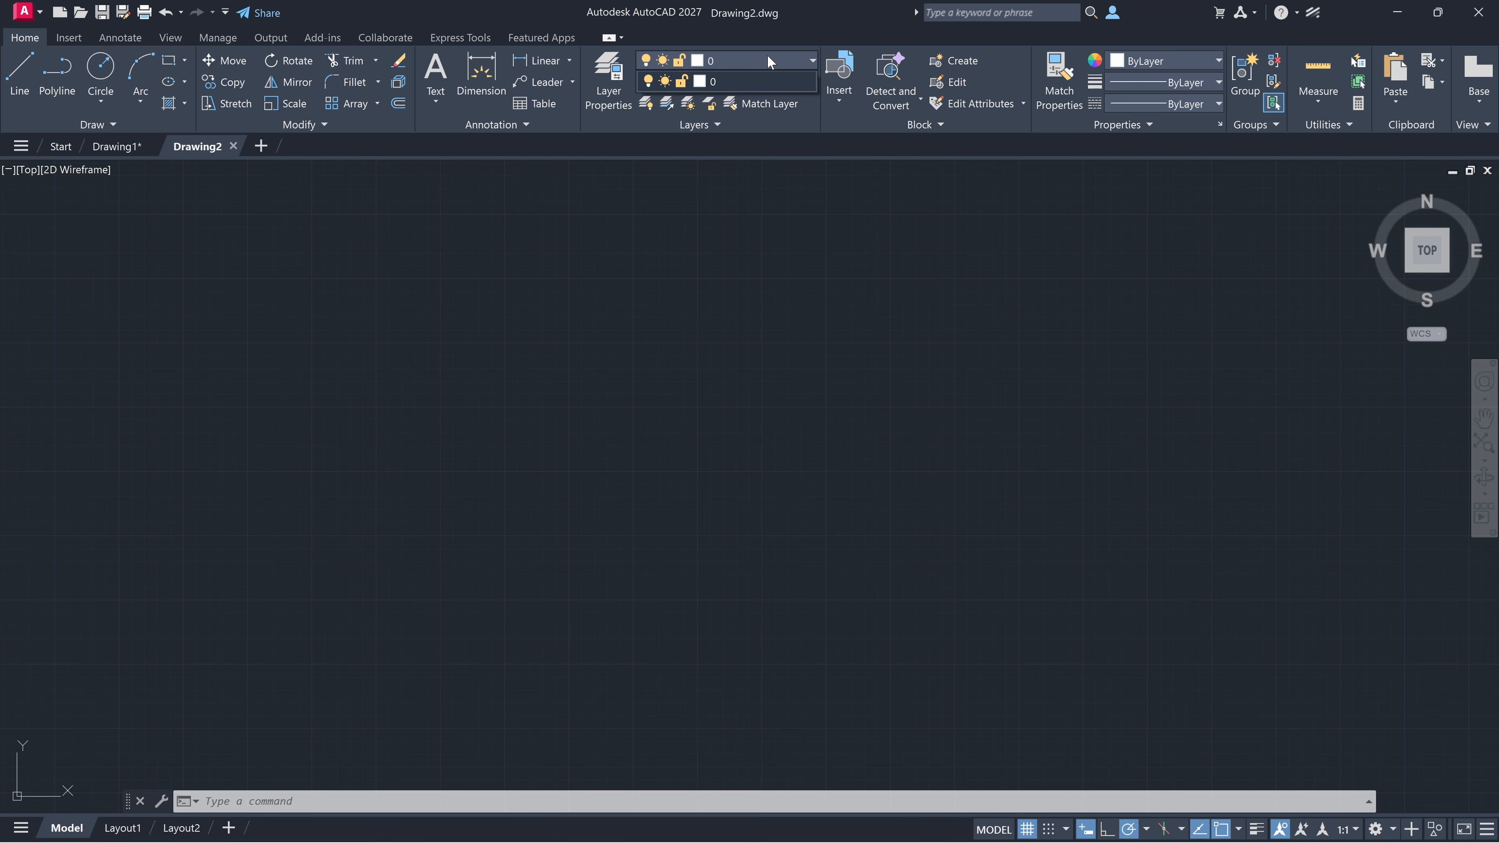
{"action": "type", "text": "LA"}
{"action": "key", "text": "Return"}
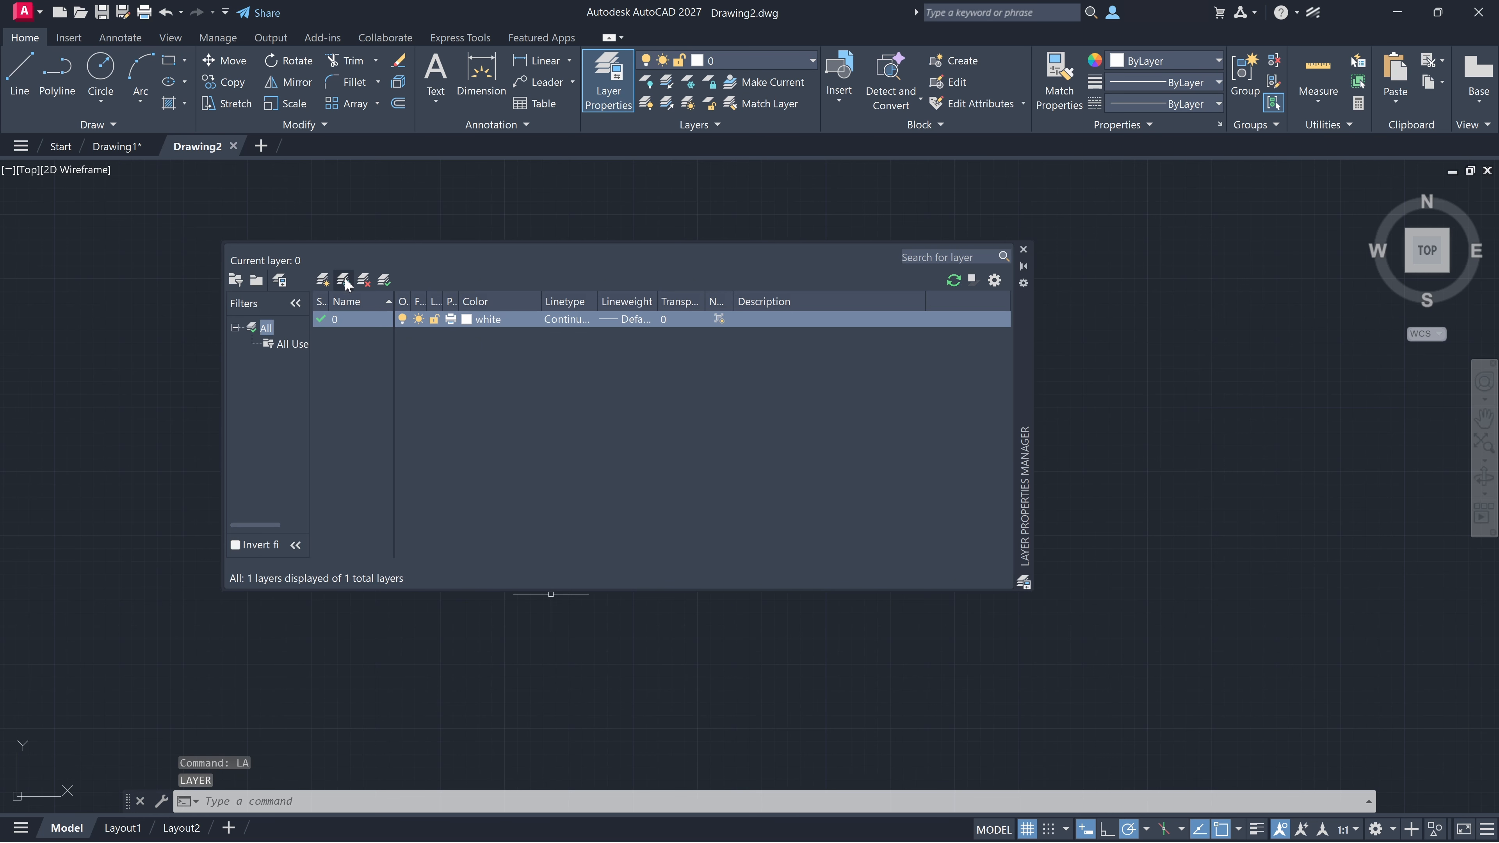
{"action": "key", "text": "alt+n"}
{"action": "type", "text": "wall"}
{"action": "key", "text": "alt+n"}
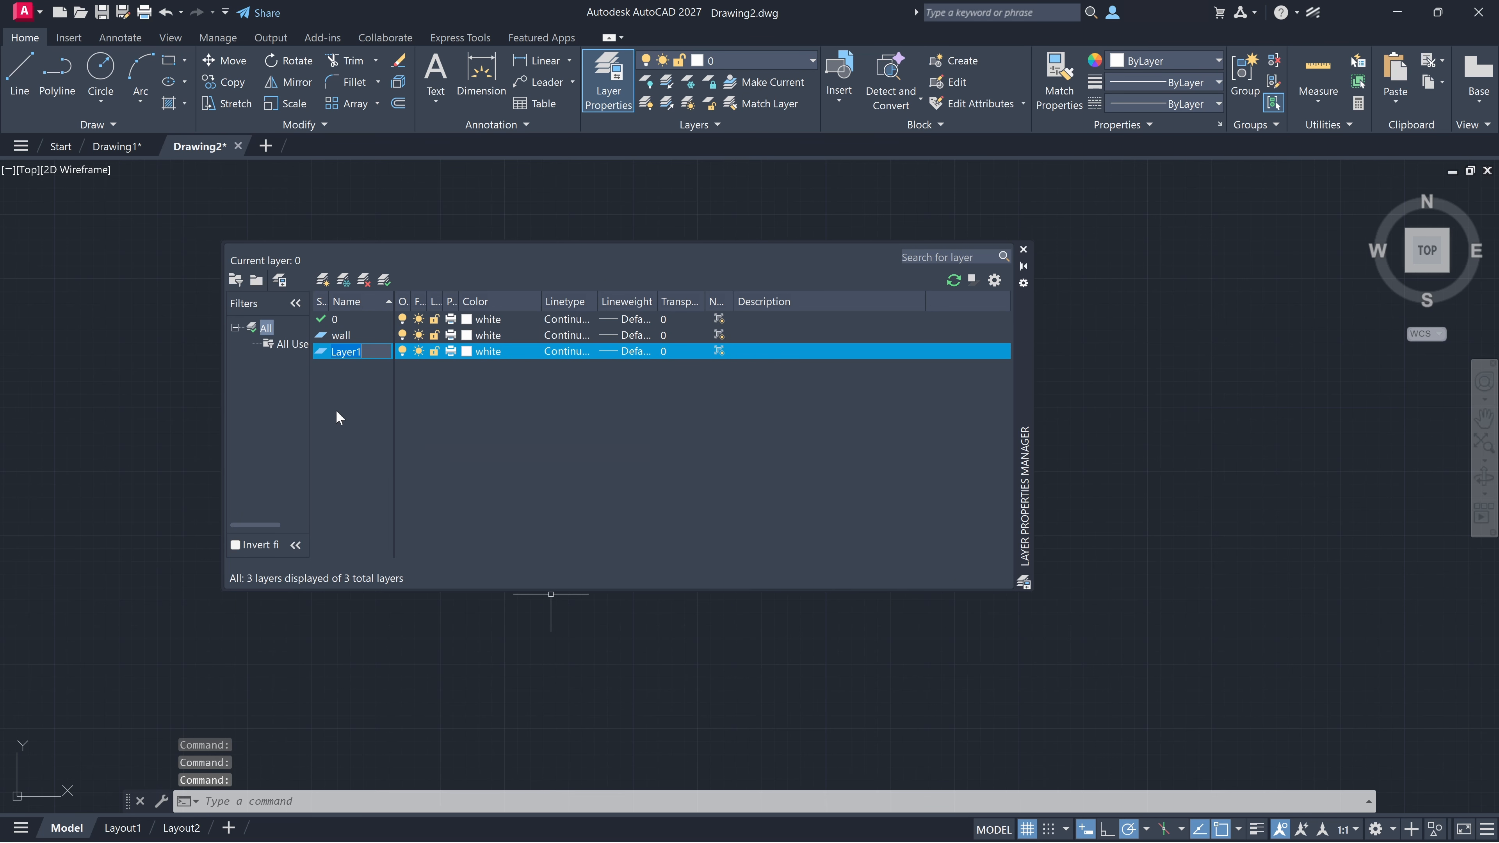
{"action": "type", "text": "doors"}
{"action": "key", "text": "alt+n"}
{"action": "type", "text": "windows"}
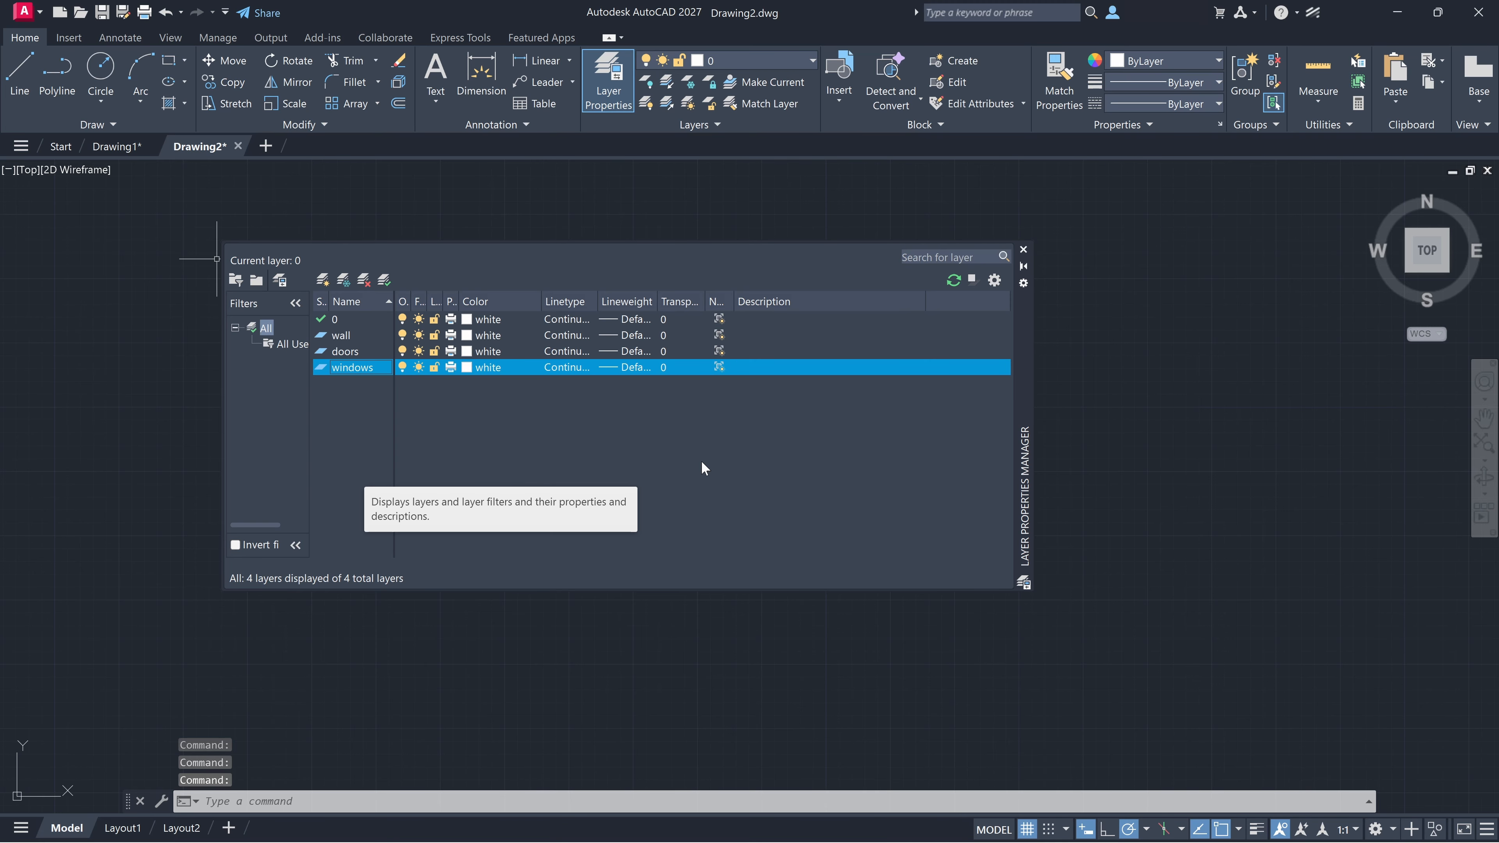
{"action": "left_click", "coordinate": [1023, 249]}
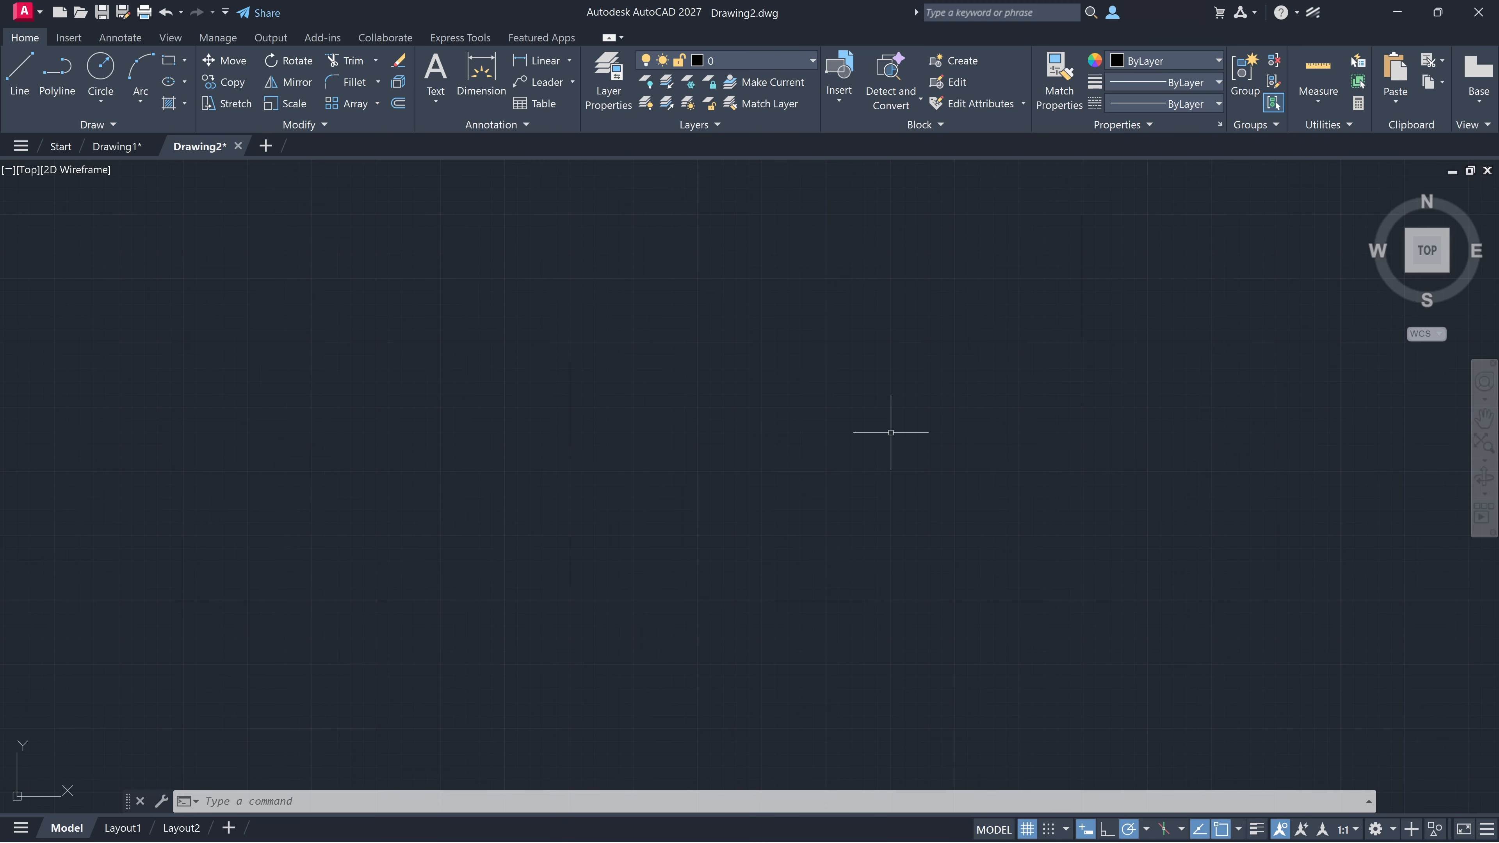
- Make wall the current layer and draw a two-segment line in an inverted V shape on it
{"action": "left_click", "coordinate": [745, 61]}
{"action": "left_click", "coordinate": [739, 123]}
{"action": "left_click", "coordinate": [20, 74]}
{"action": "left_click", "coordinate": [447, 471]}
{"action": "left_click", "coordinate": [801, 319]}
{"action": "left_click", "coordinate": [1008, 566]}
{"action": "key", "text": "Escape"}
{"action": "left_click", "coordinate": [745, 61]}
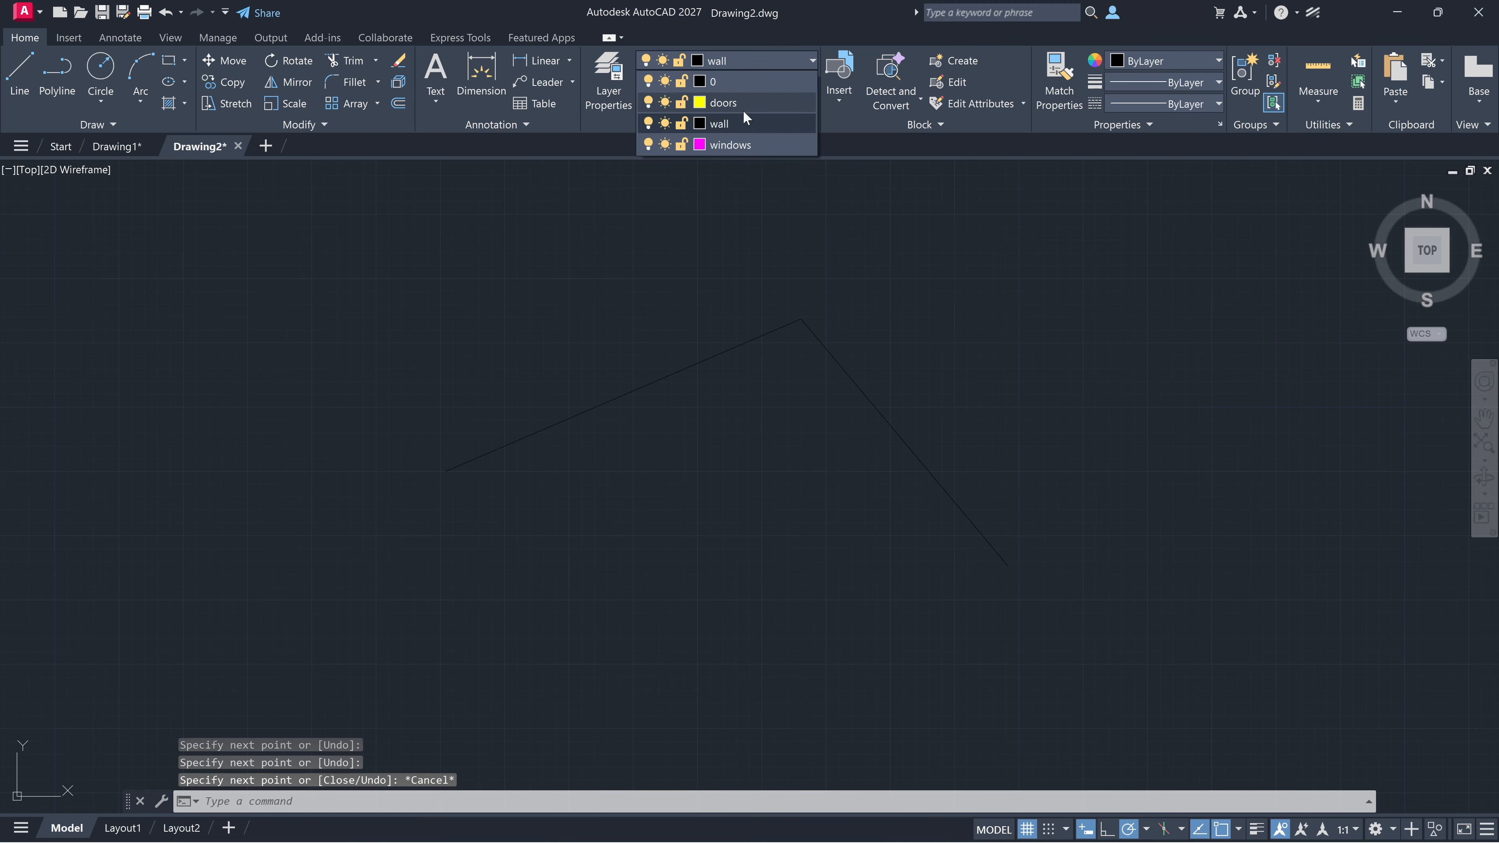
{"action": "left_click", "coordinate": [1149, 590]}
{"action": "key", "text": "Escape"}
- Set wall as the current layer and draw a large rectangle on it
{"action": "left_click", "coordinate": [779, 61]}
{"action": "left_click", "coordinate": [733, 119]}
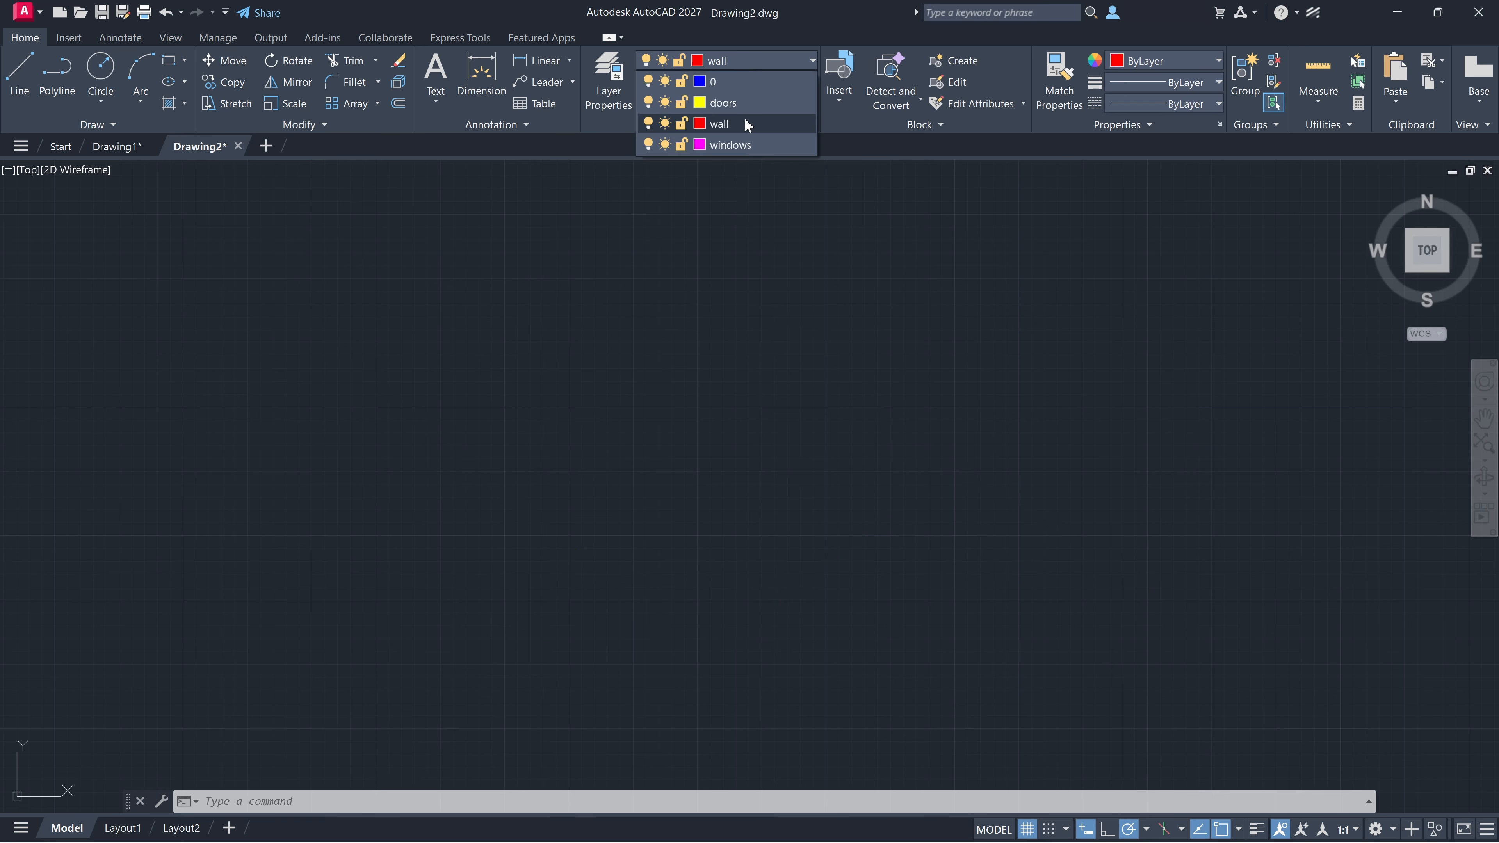
{"action": "left_click", "coordinate": [745, 117]}
{"action": "type", "text": "rec"}
{"action": "key", "text": "Return"}
{"action": "left_click", "coordinate": [354, 317]}
{"action": "left_click", "coordinate": [804, 586]}
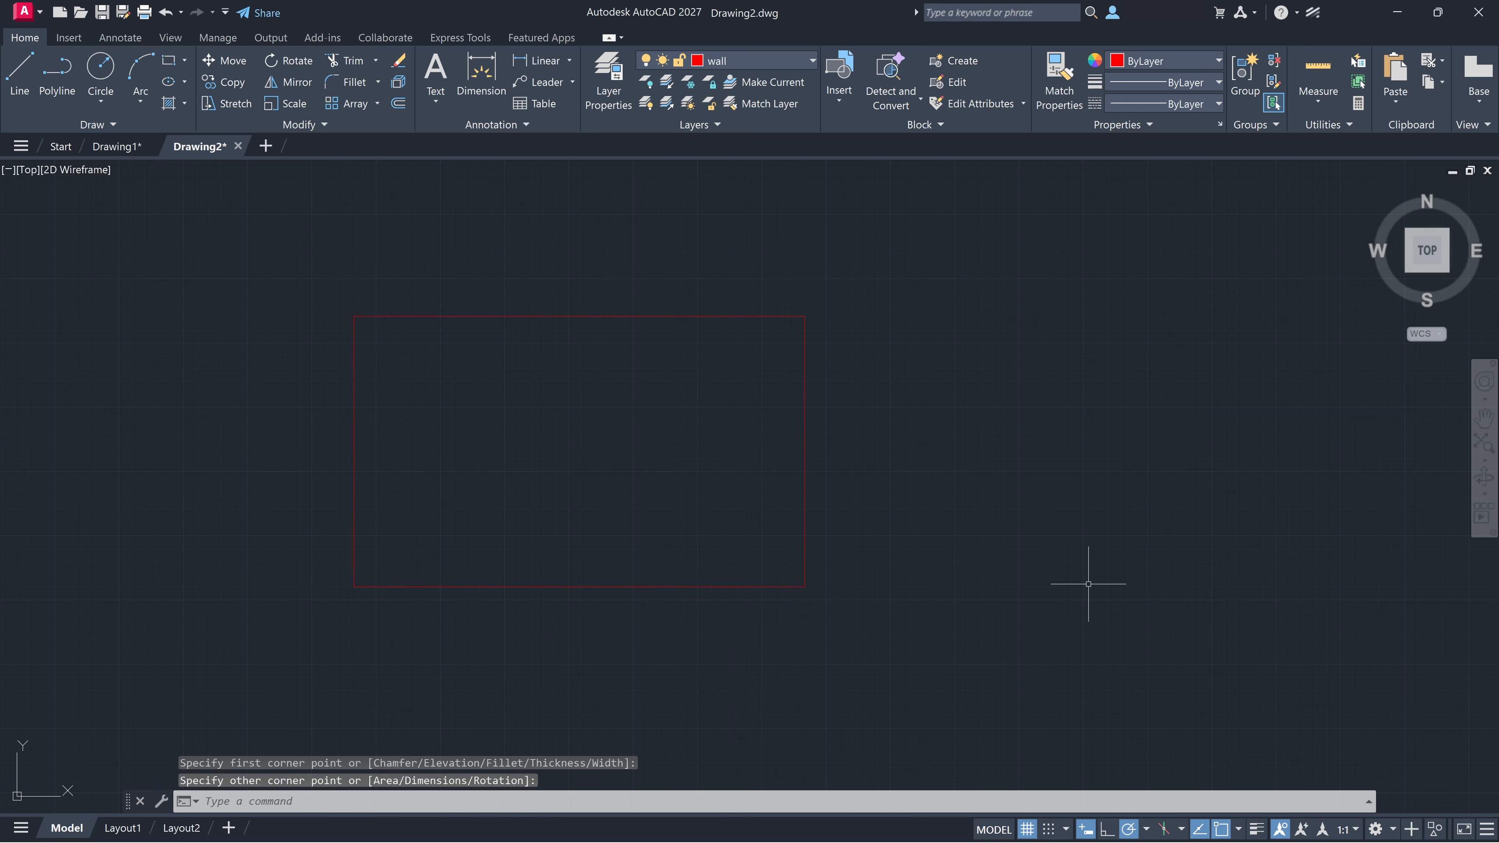
- Make doors the current layer and draw a short polyline on the right half of the rectangle's top edge
{"action": "left_click", "coordinate": [767, 61]}
{"action": "left_click", "coordinate": [738, 100]}
{"action": "left_click", "coordinate": [57, 74]}
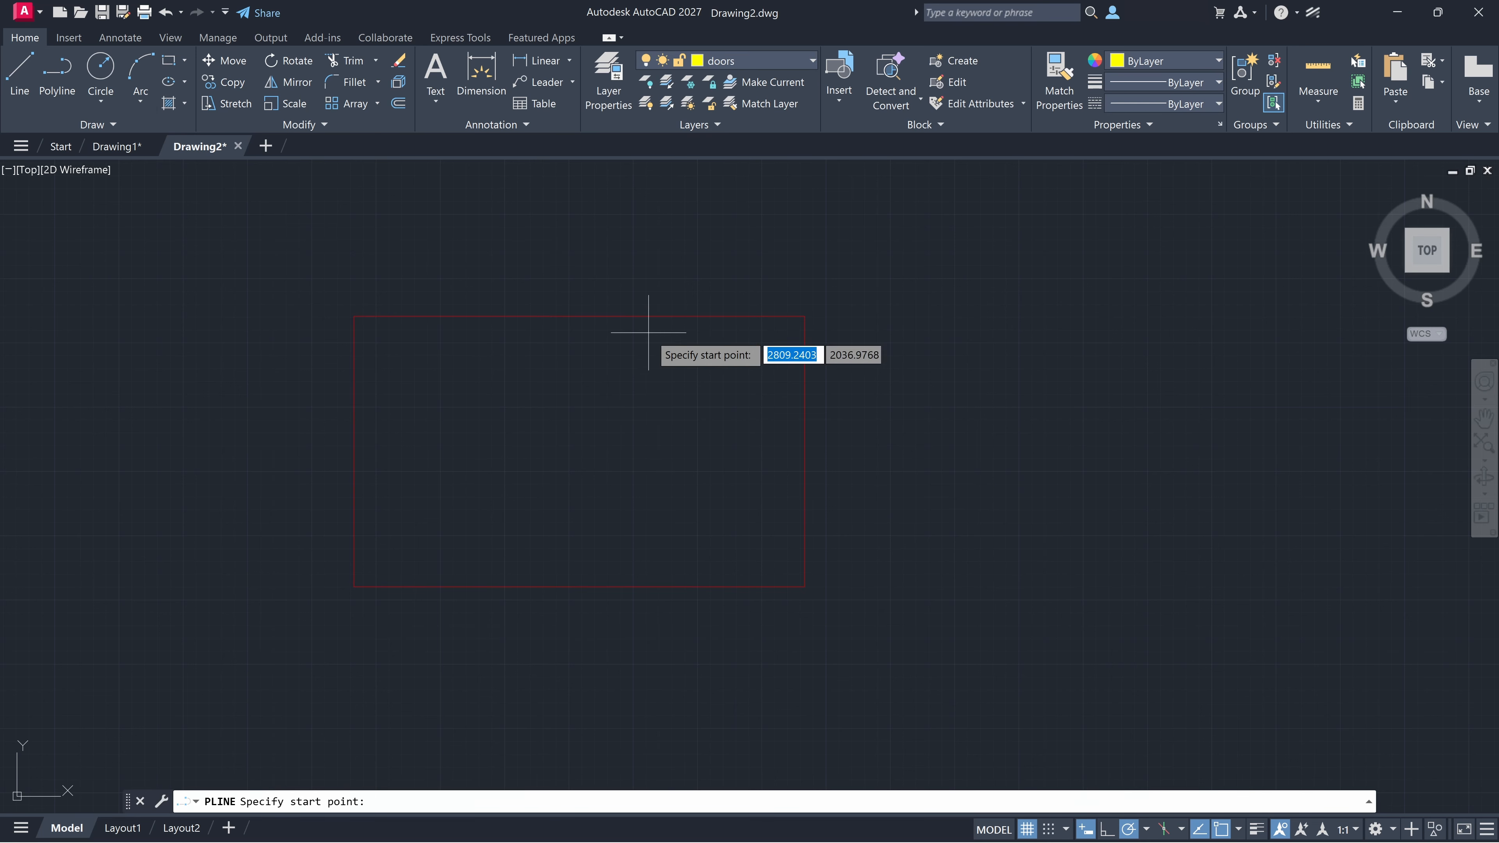
{"action": "left_click", "coordinate": [579, 316]}
{"action": "left_click", "coordinate": [705, 316]}
{"action": "key", "text": "Escape"}
- Draw a polyline on the windows layer along the left part of the rectangle's top edge, and erase all objects
{"action": "left_click", "coordinate": [767, 60]}
{"action": "left_click", "coordinate": [738, 143]}
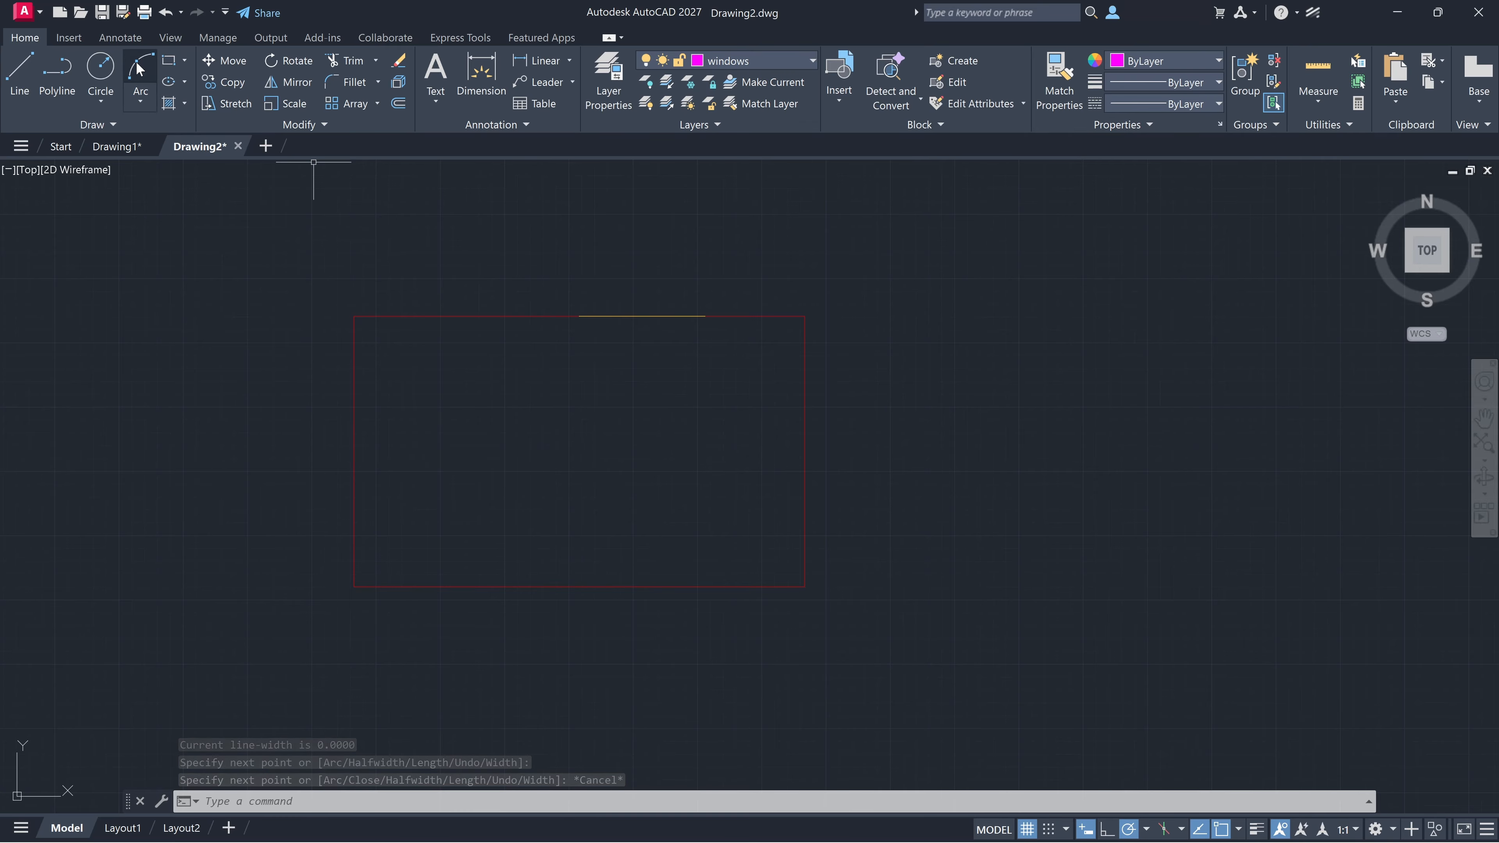
{"action": "key", "text": "Return"}
{"action": "left_click", "coordinate": [412, 314]}
{"action": "left_click", "coordinate": [488, 316]}
{"action": "key", "text": "Escape"}
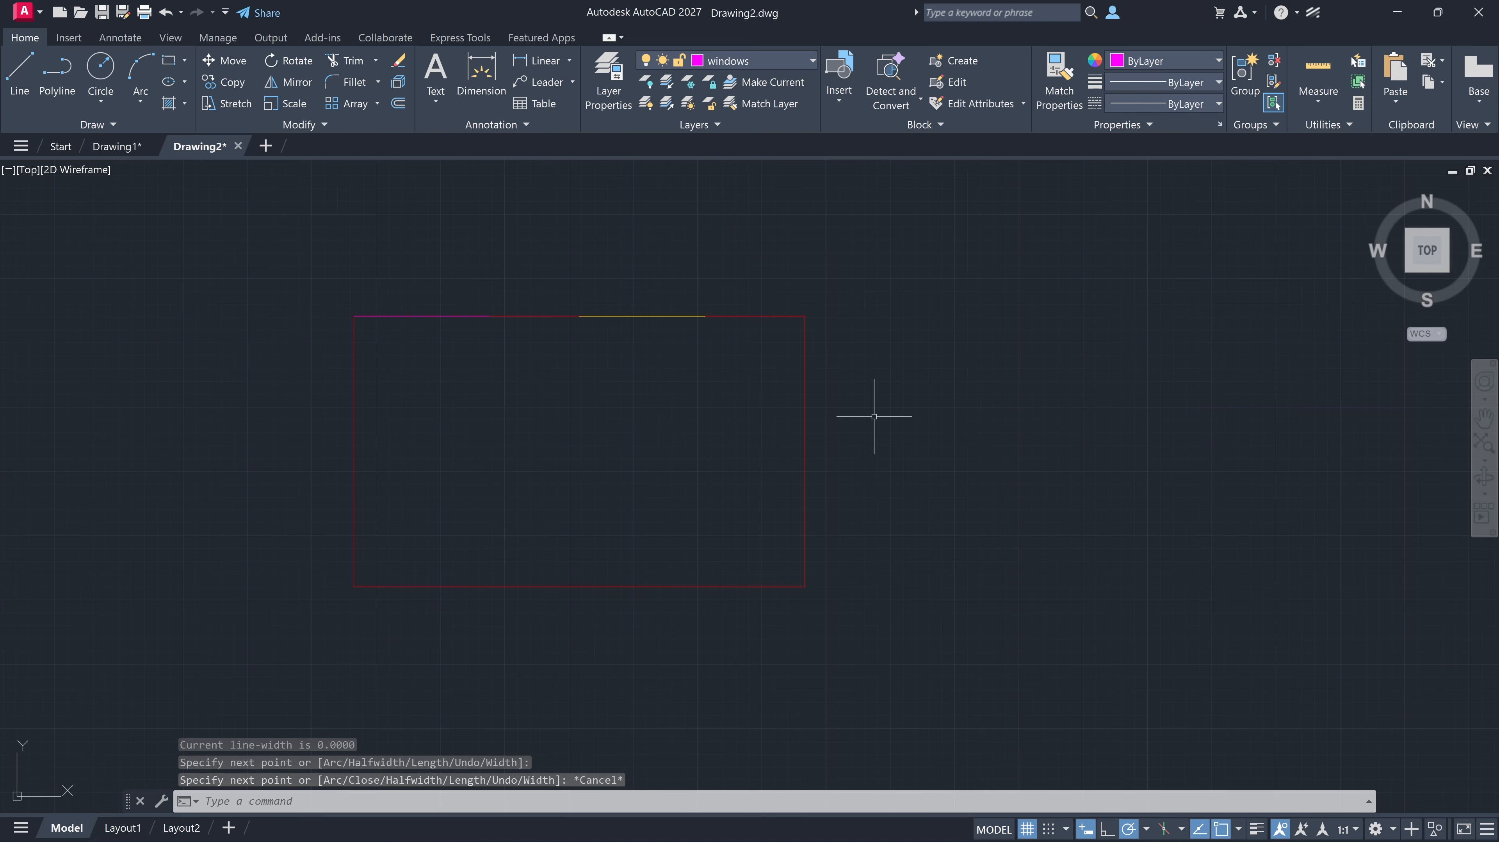
{"action": "key", "text": "ctrl+a"}
{"action": "key", "text": "Delete"}
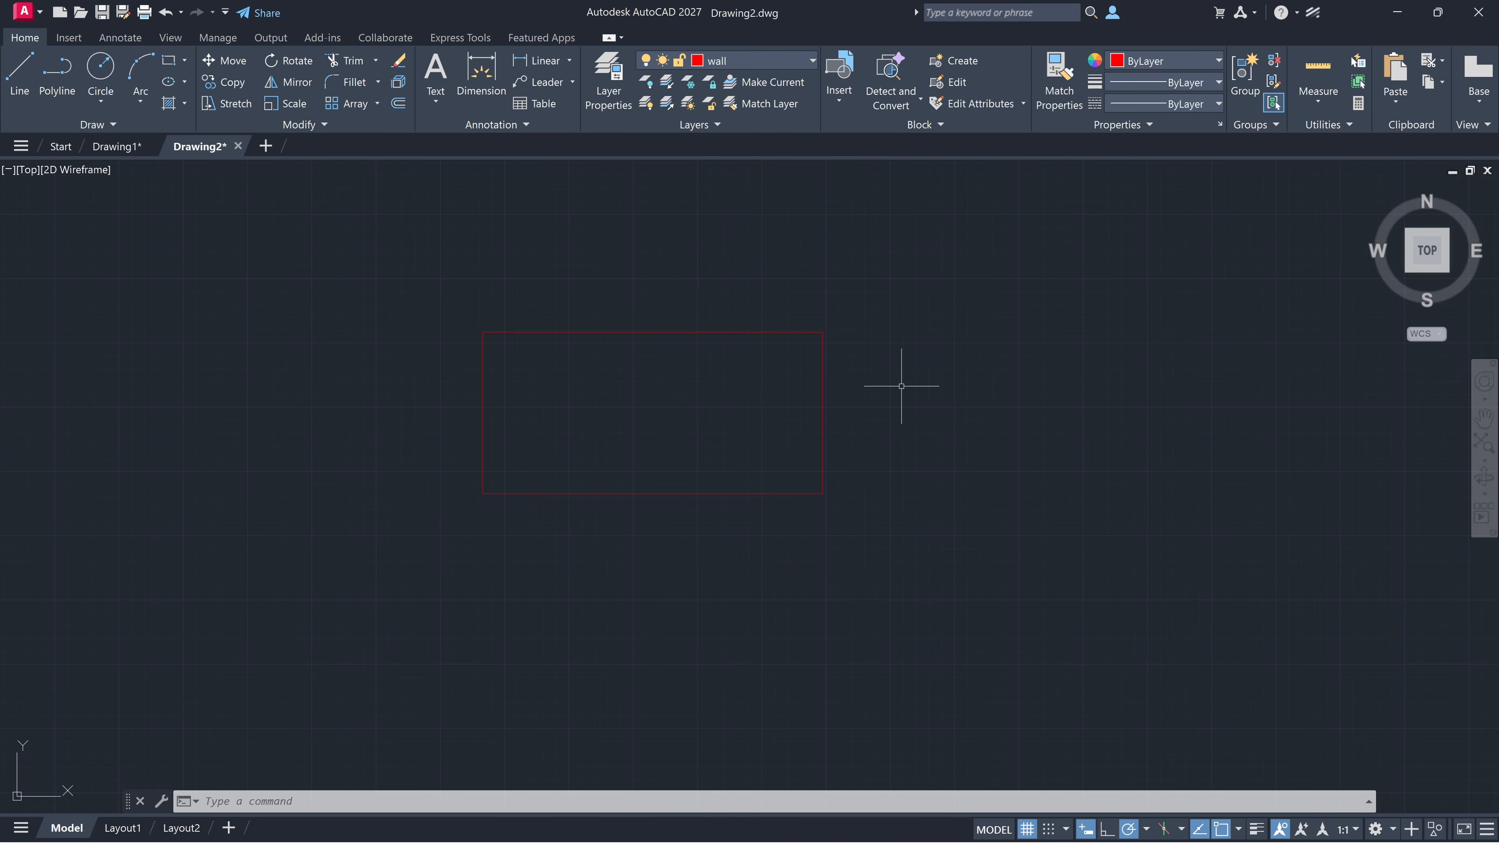
- Move the rectangle from the wall layer to the doors layer, and make doors the current layer
{"action": "left_click", "coordinate": [824, 390]}
{"action": "left_click", "coordinate": [755, 61]}
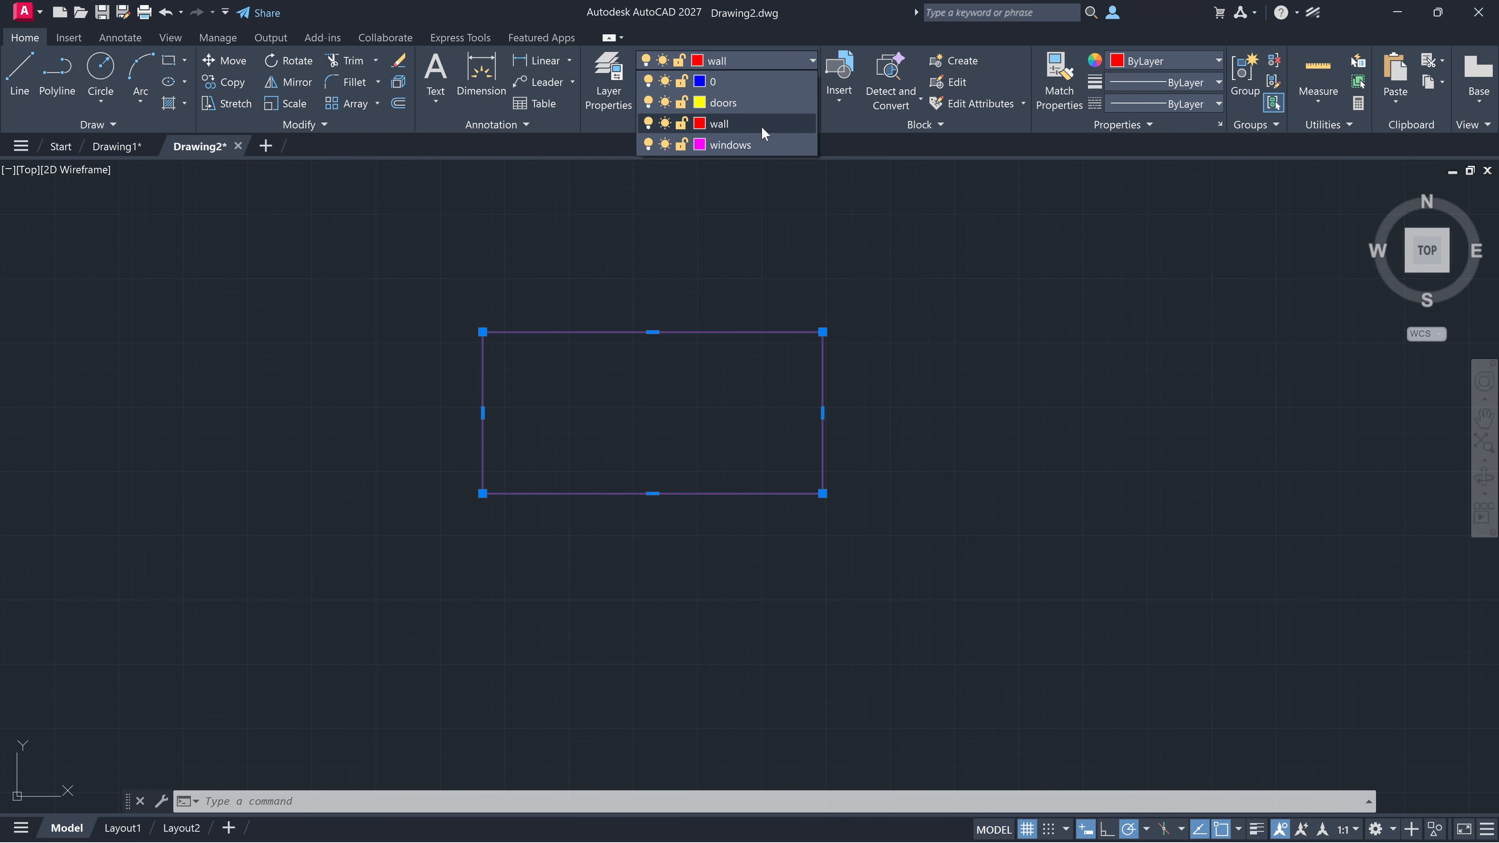
{"action": "left_click", "coordinate": [723, 102]}
{"action": "key", "text": "Escape"}
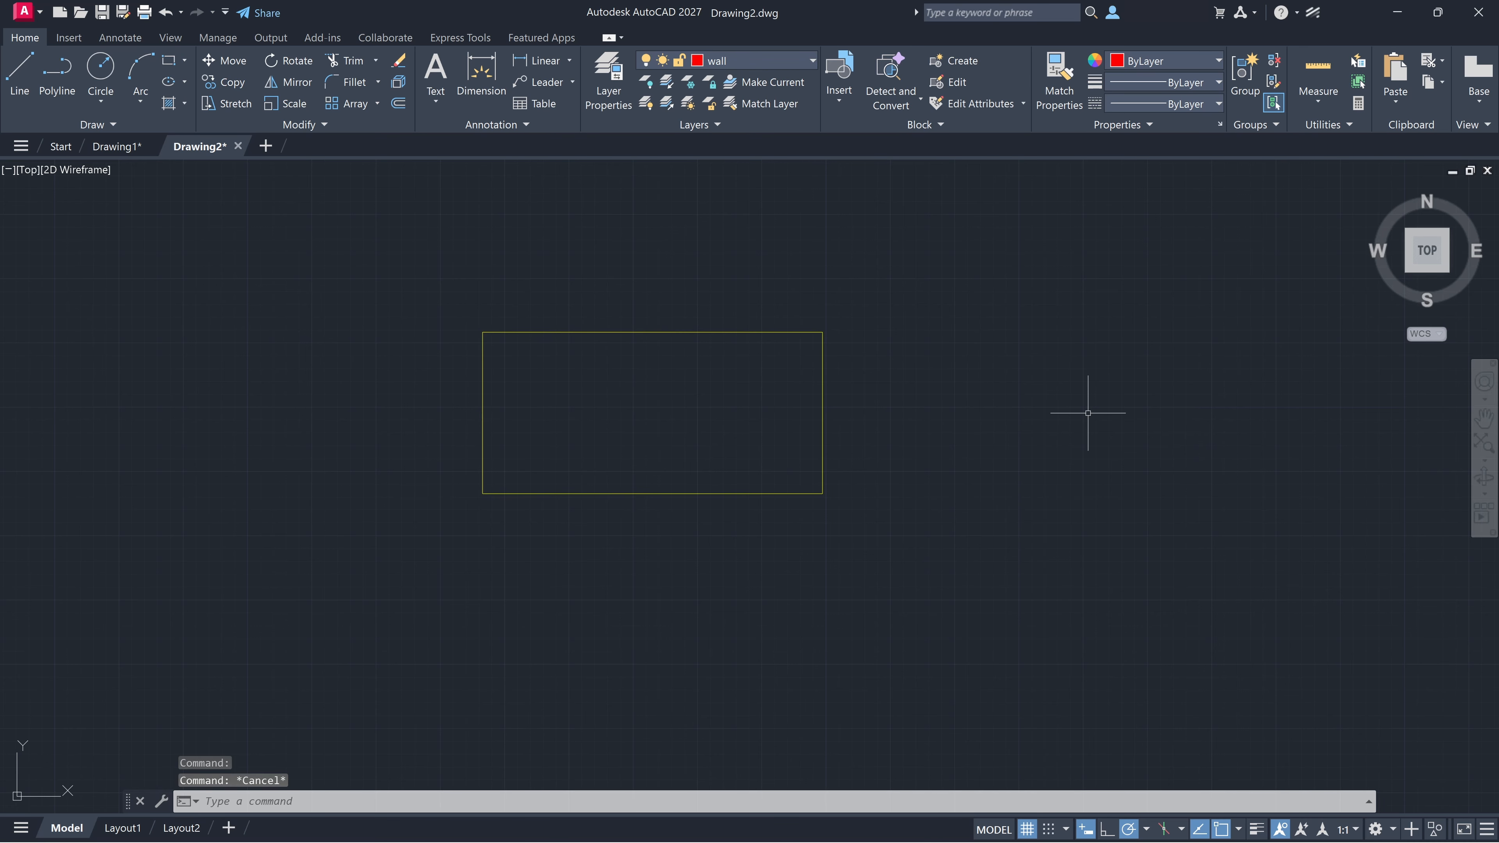
{"action": "left_click", "coordinate": [740, 61]}
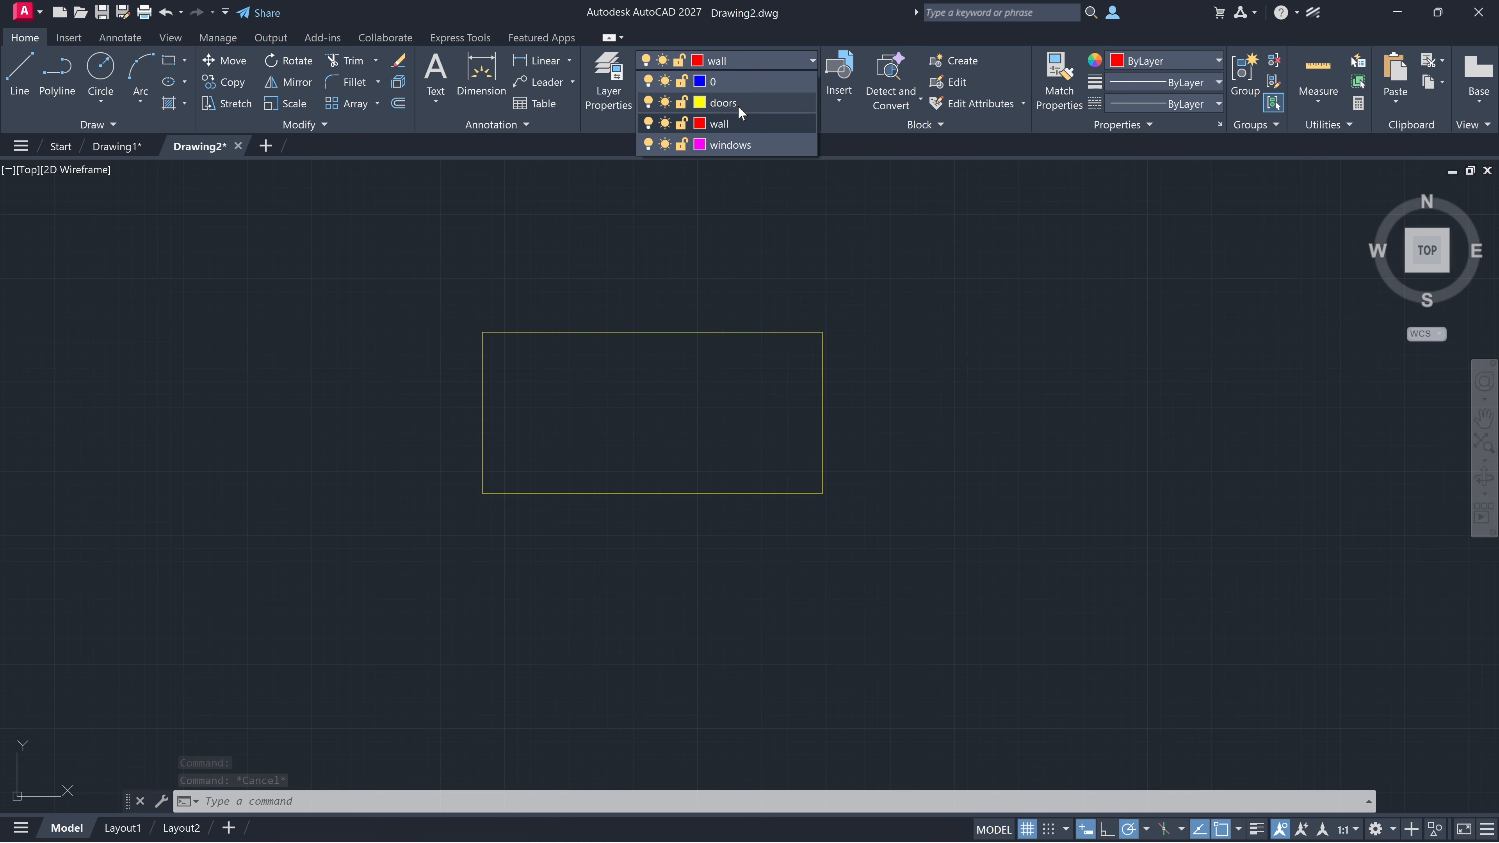
{"action": "left_click", "coordinate": [737, 106]}
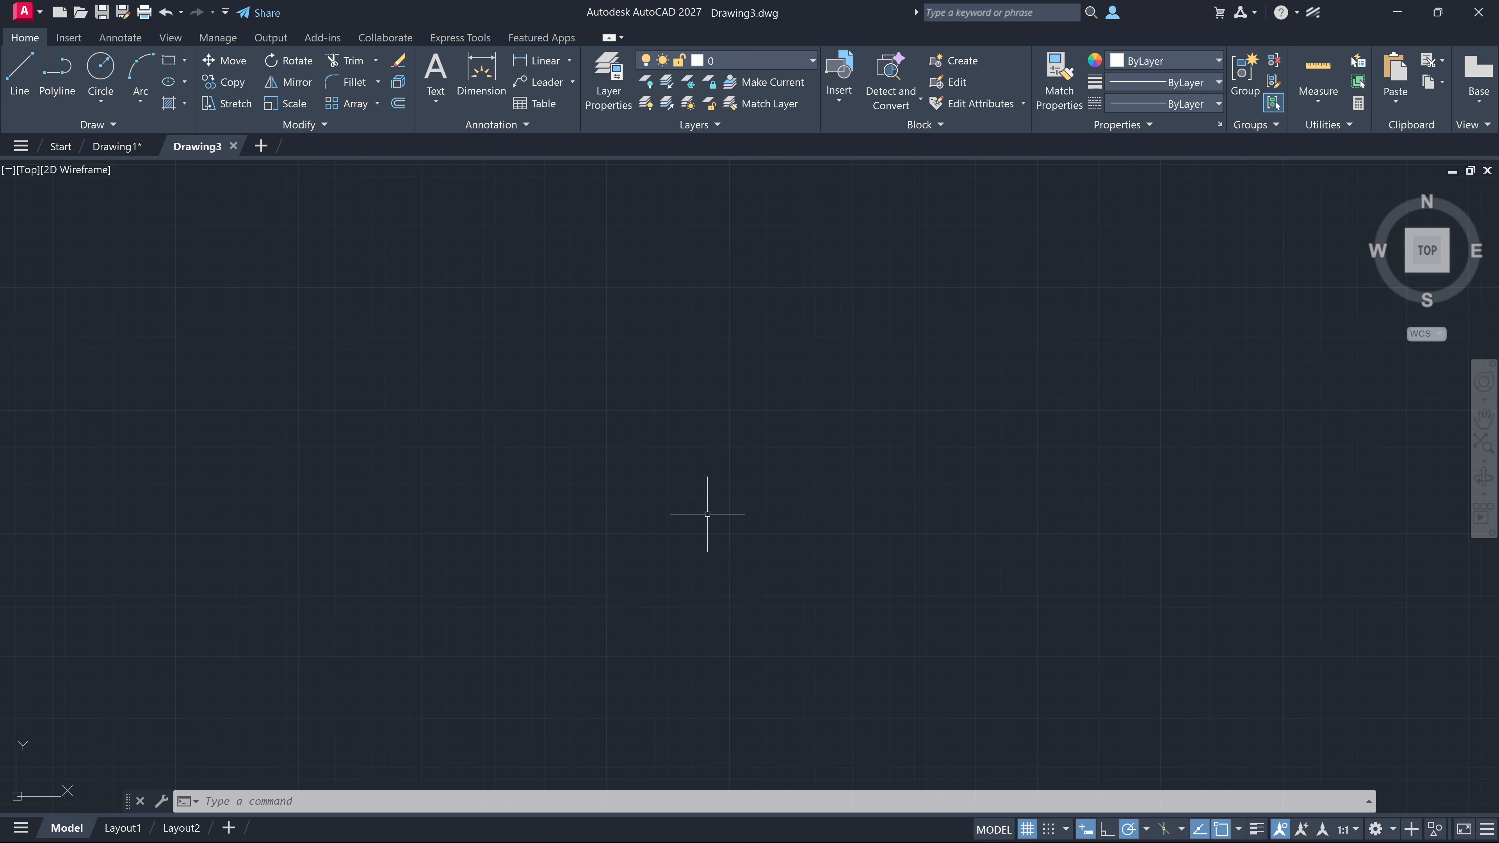
- Create three layers named WALLS, DOORS and WINDOWS in Drawing3
{"action": "key", "text": "Return"}
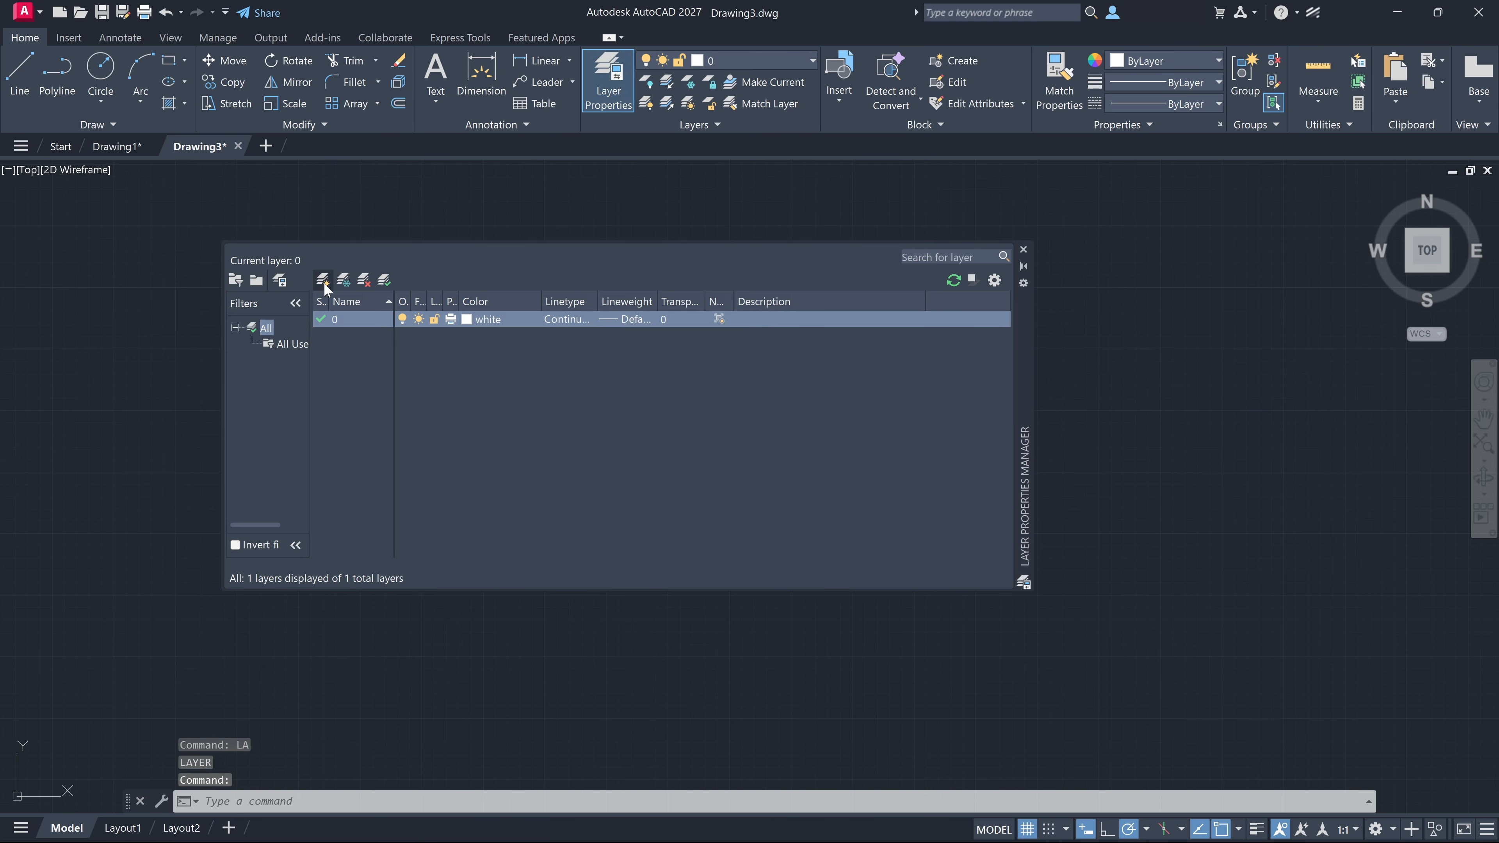
{"action": "left_click", "coordinate": [323, 280]}
{"action": "type", "text": "WALLS"}
{"action": "left_click", "coordinate": [323, 280]}
{"action": "type", "text": "DOORS"}
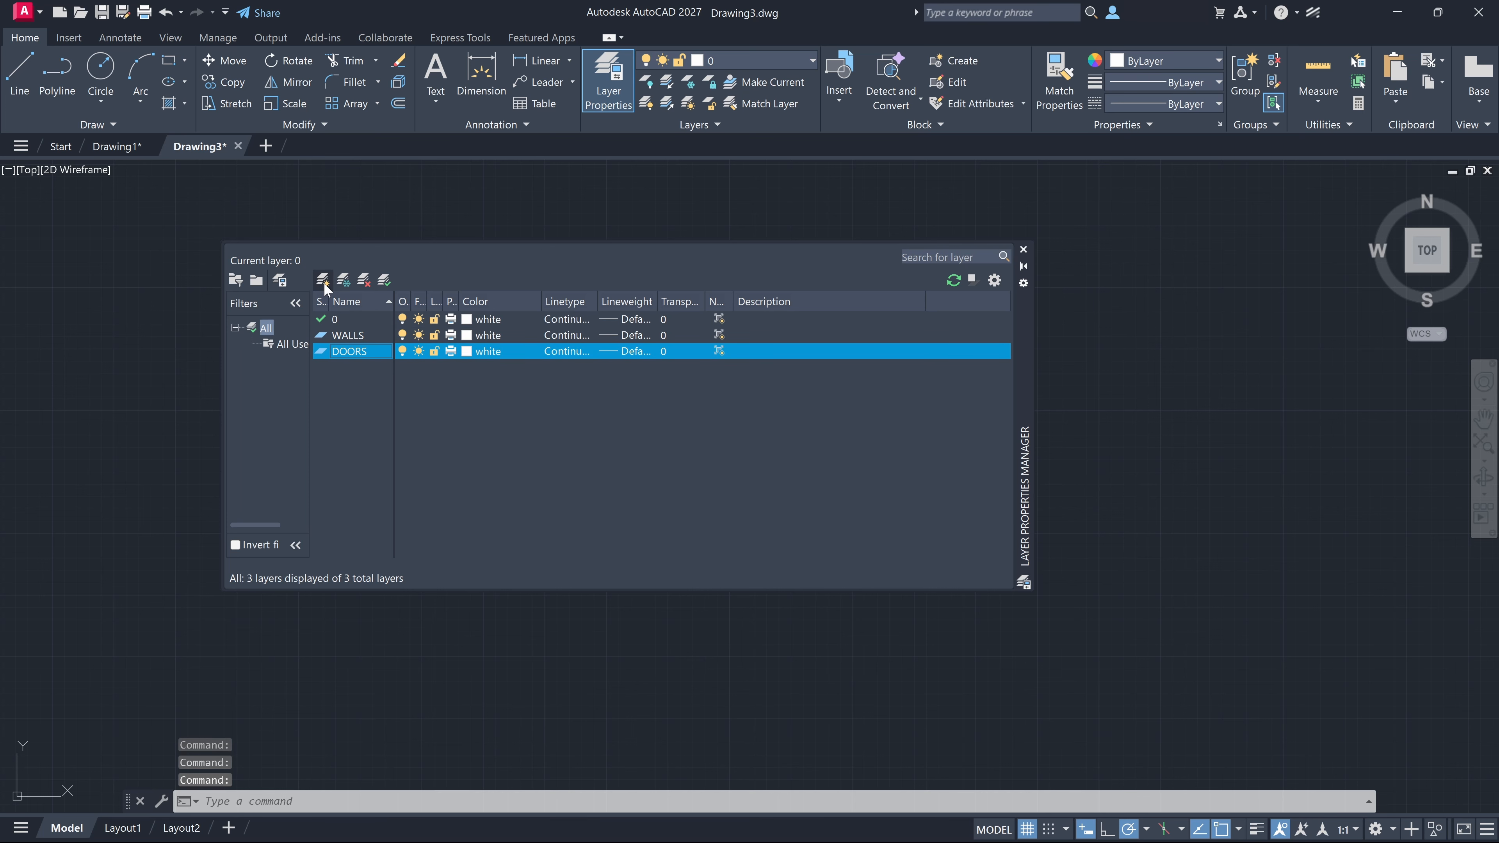
{"action": "left_click", "coordinate": [324, 284]}
{"action": "type", "text": "WINDOWS"}
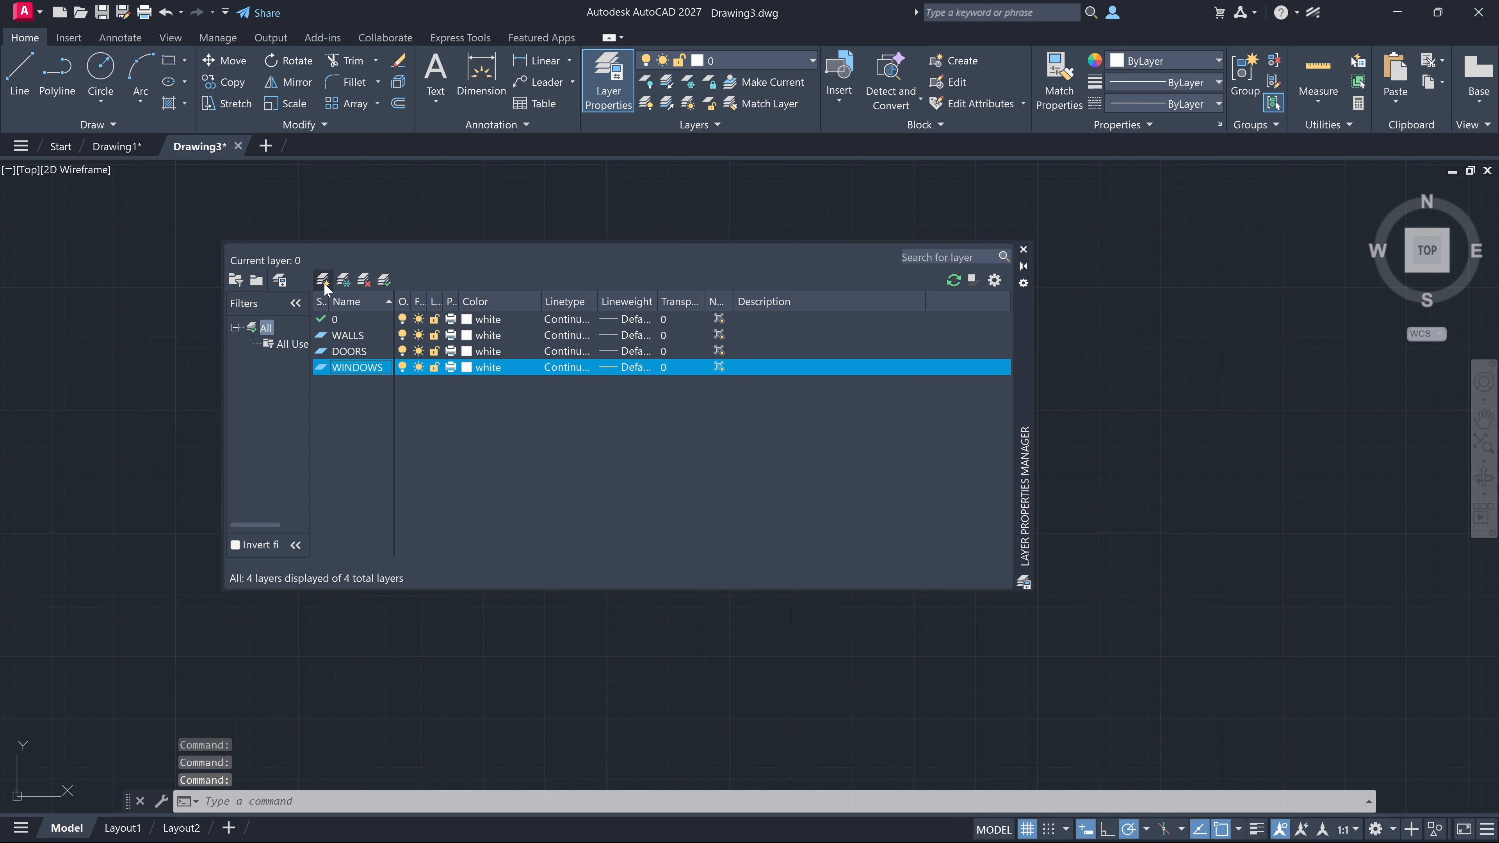
- Set the layer colours to red for WALLS, yellow for DOORS and green for WINDOWS
{"action": "left_click", "coordinate": [484, 335]}
{"action": "left_click", "coordinate": [754, 466]}
{"action": "left_click", "coordinate": [853, 565]}
{"action": "left_click", "coordinate": [484, 351]}
{"action": "left_click", "coordinate": [821, 467]}
{"action": "left_click", "coordinate": [878, 571]}
{"action": "left_click", "coordinate": [484, 367]}
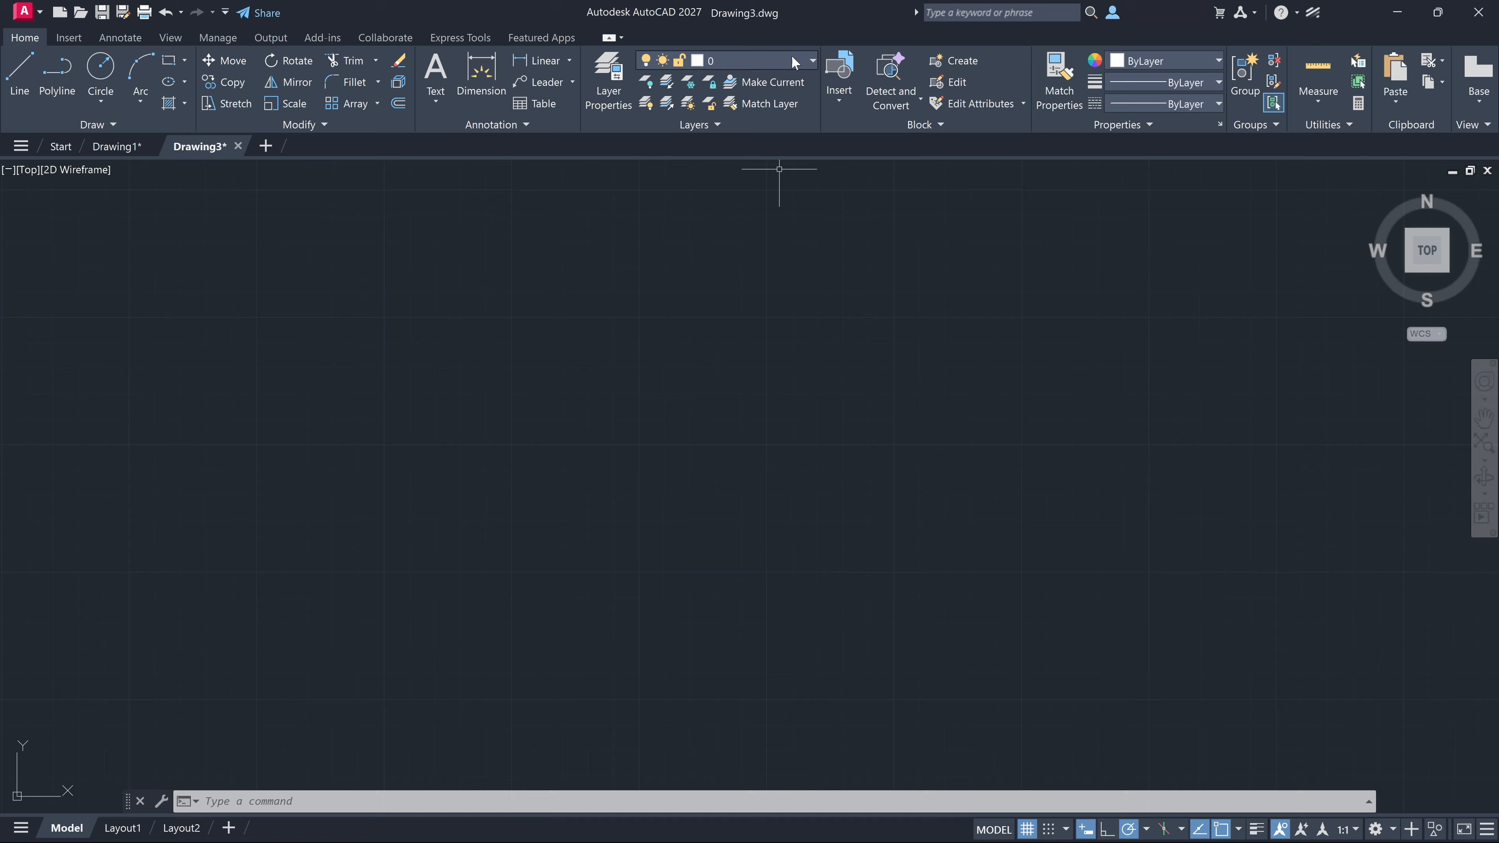
- Make WALLS the current layer and draw a wide rectangle in the middle of the drawing area
{"action": "left_click", "coordinate": [792, 61]}
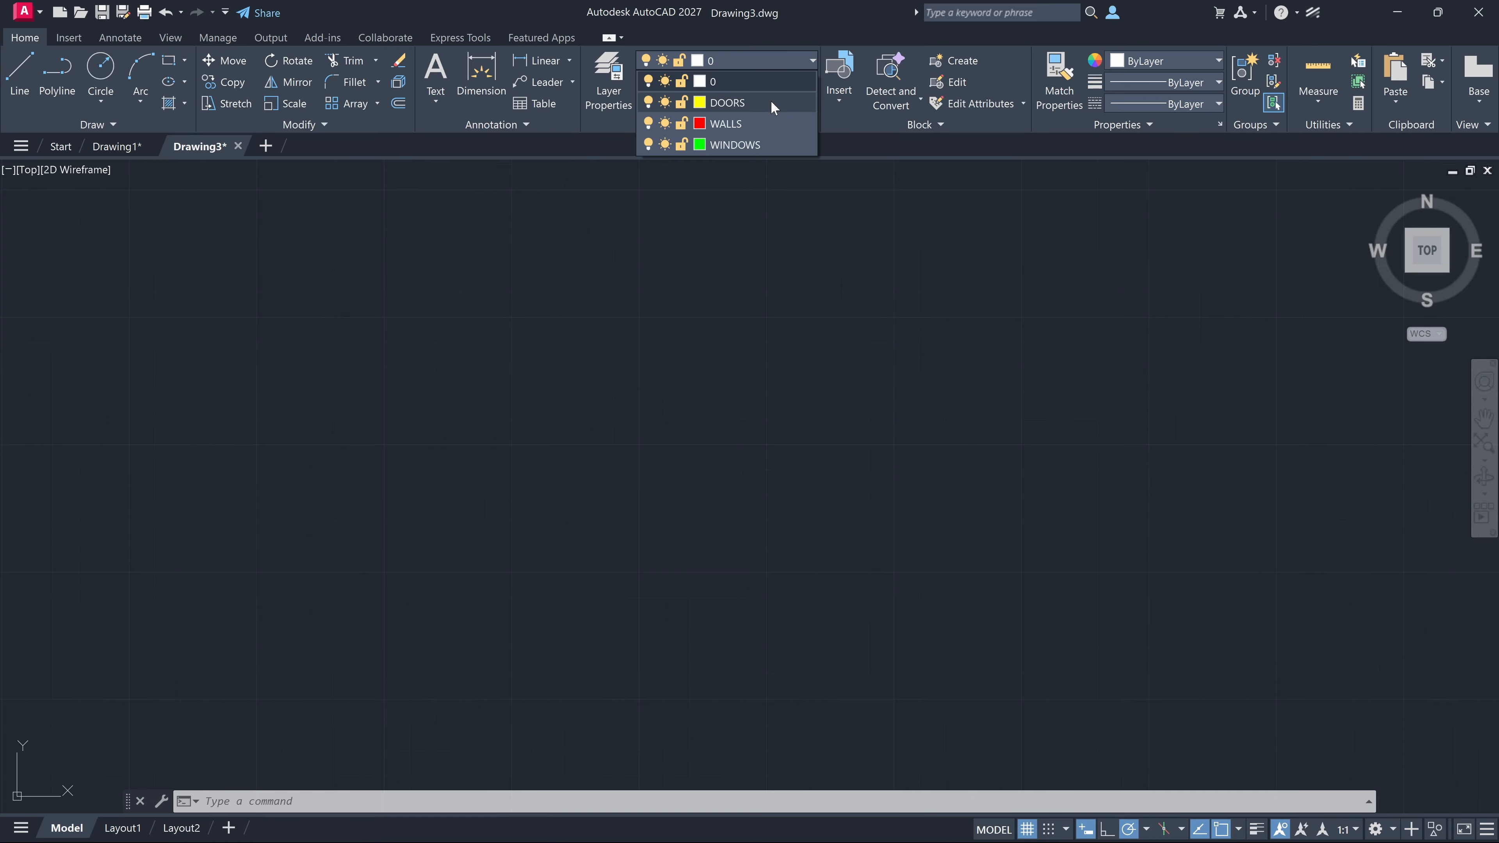
{"action": "left_click", "coordinate": [761, 117]}
{"action": "left_click", "coordinate": [169, 60]}
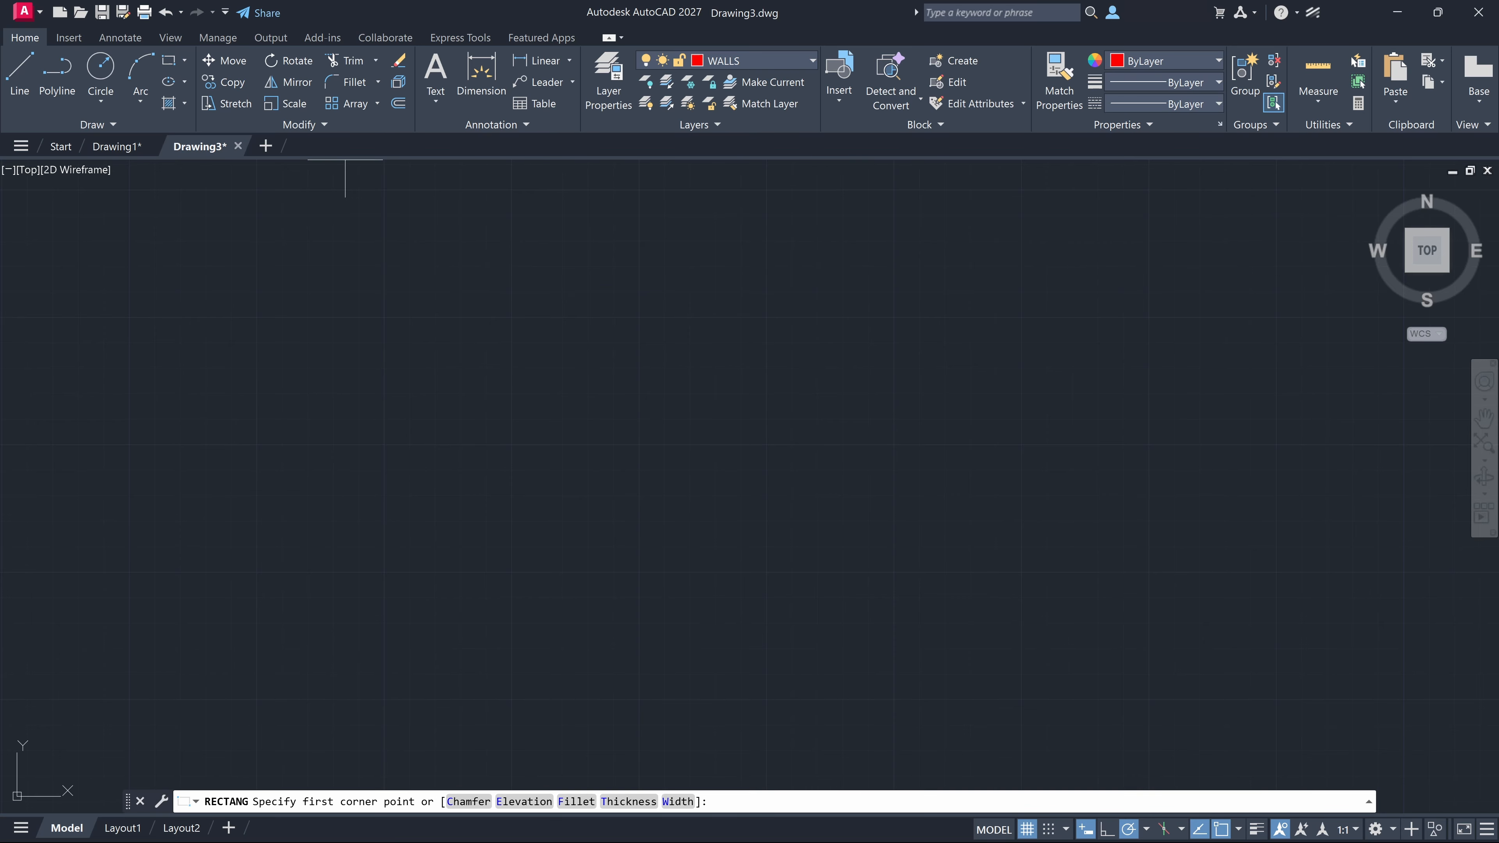
{"action": "left_click", "coordinate": [458, 300]}
{"action": "left_click", "coordinate": [950, 546]}
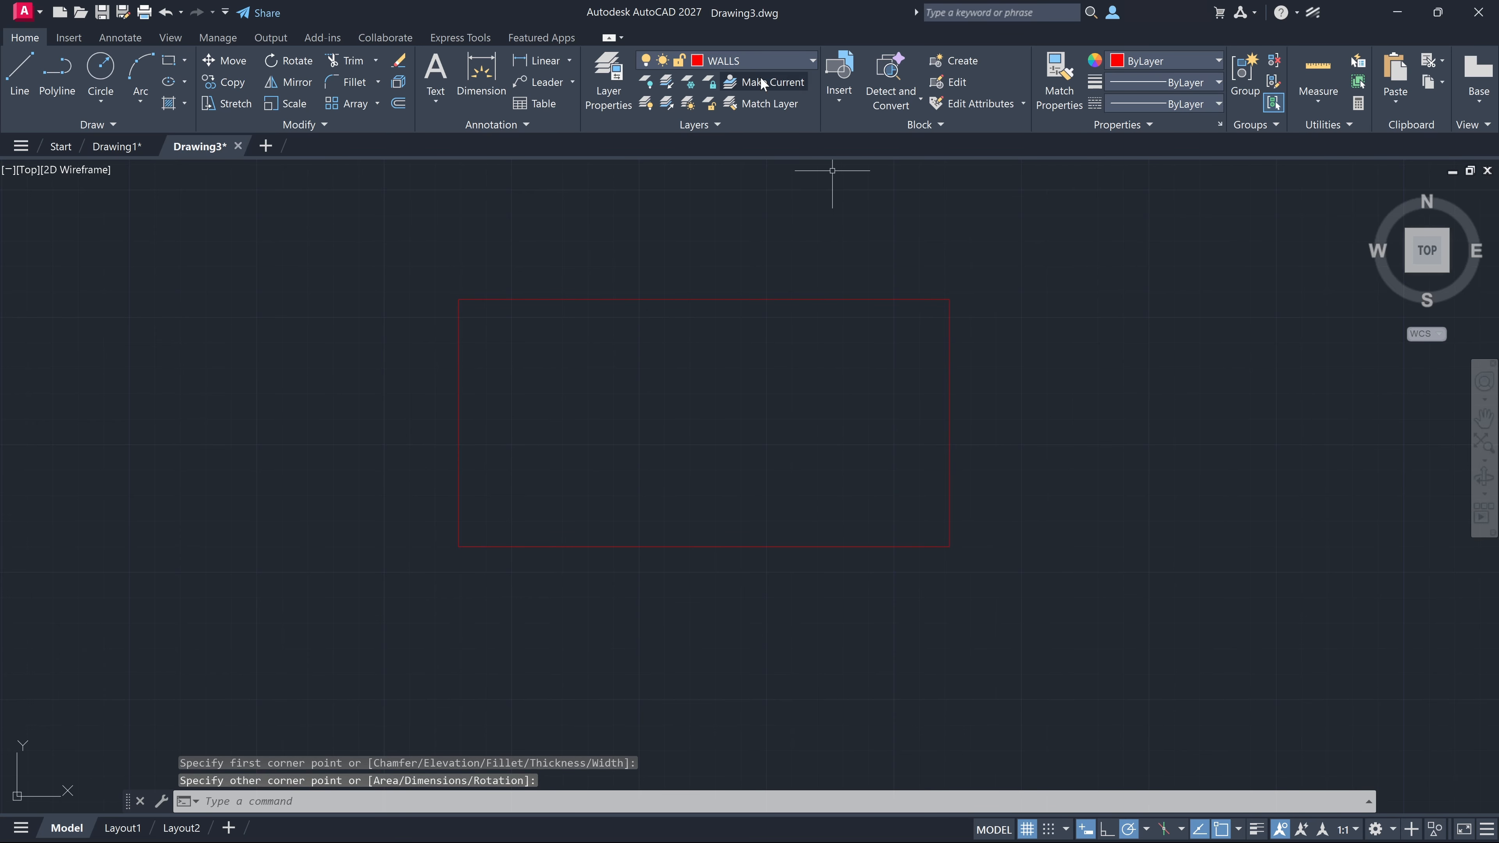
- Make DOORS the current layer and draw a line from the rectangle's top-left corner along about a third of its top edge
{"action": "left_click", "coordinate": [761, 61]}
{"action": "left_click", "coordinate": [761, 107]}
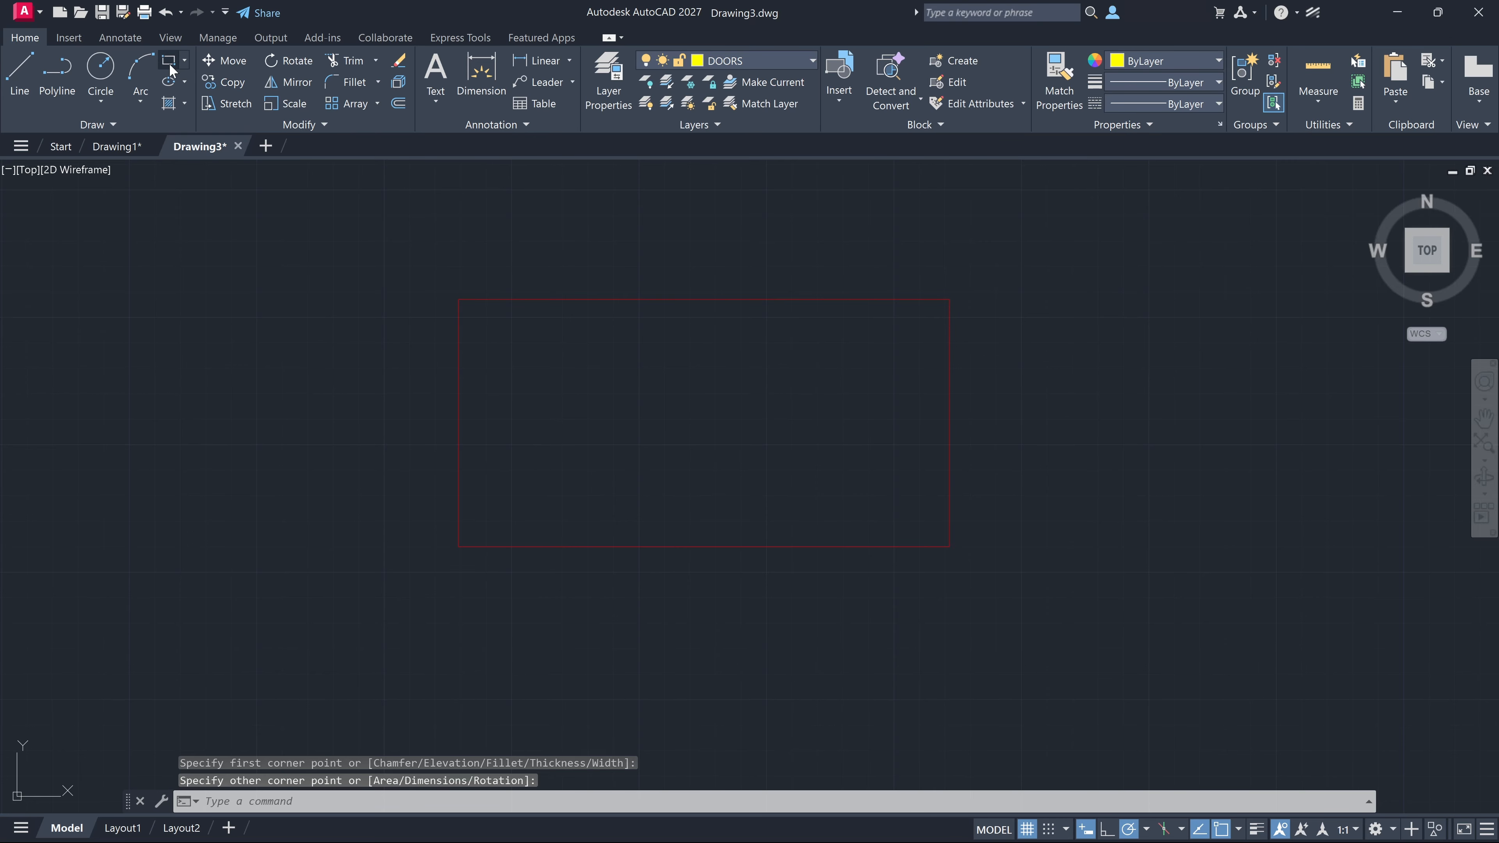
{"action": "left_click", "coordinate": [19, 72]}
{"action": "left_click", "coordinate": [458, 299]}
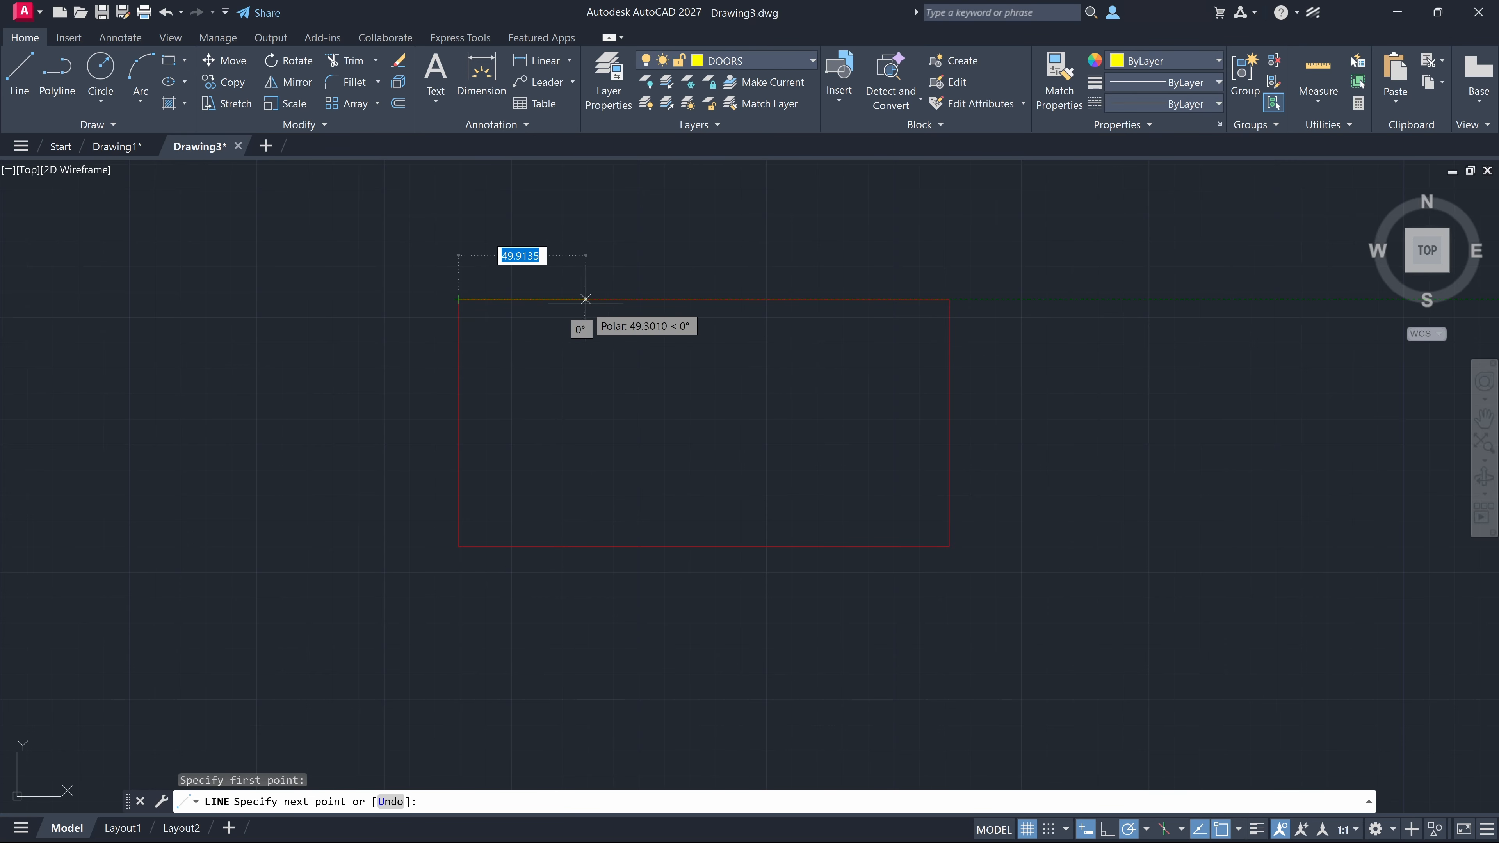
{"action": "left_click", "coordinate": [617, 301]}
{"action": "key", "text": "Escape"}
- Make WINDOWS the current layer and draw a short line from the rectangle's top-right corner down its right edge
{"action": "left_click", "coordinate": [731, 61]}
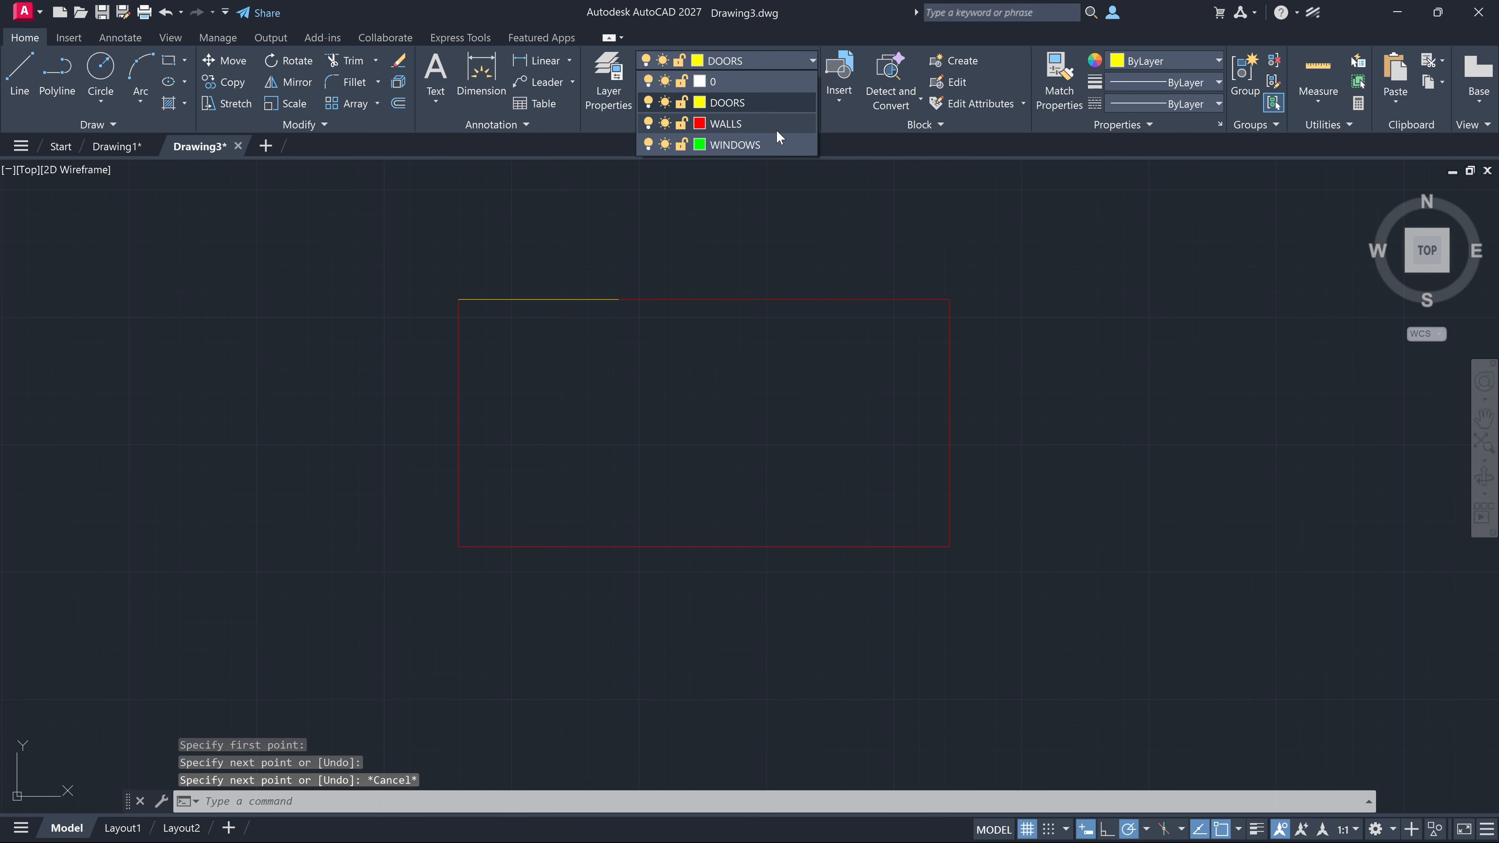
{"action": "left_click", "coordinate": [777, 147]}
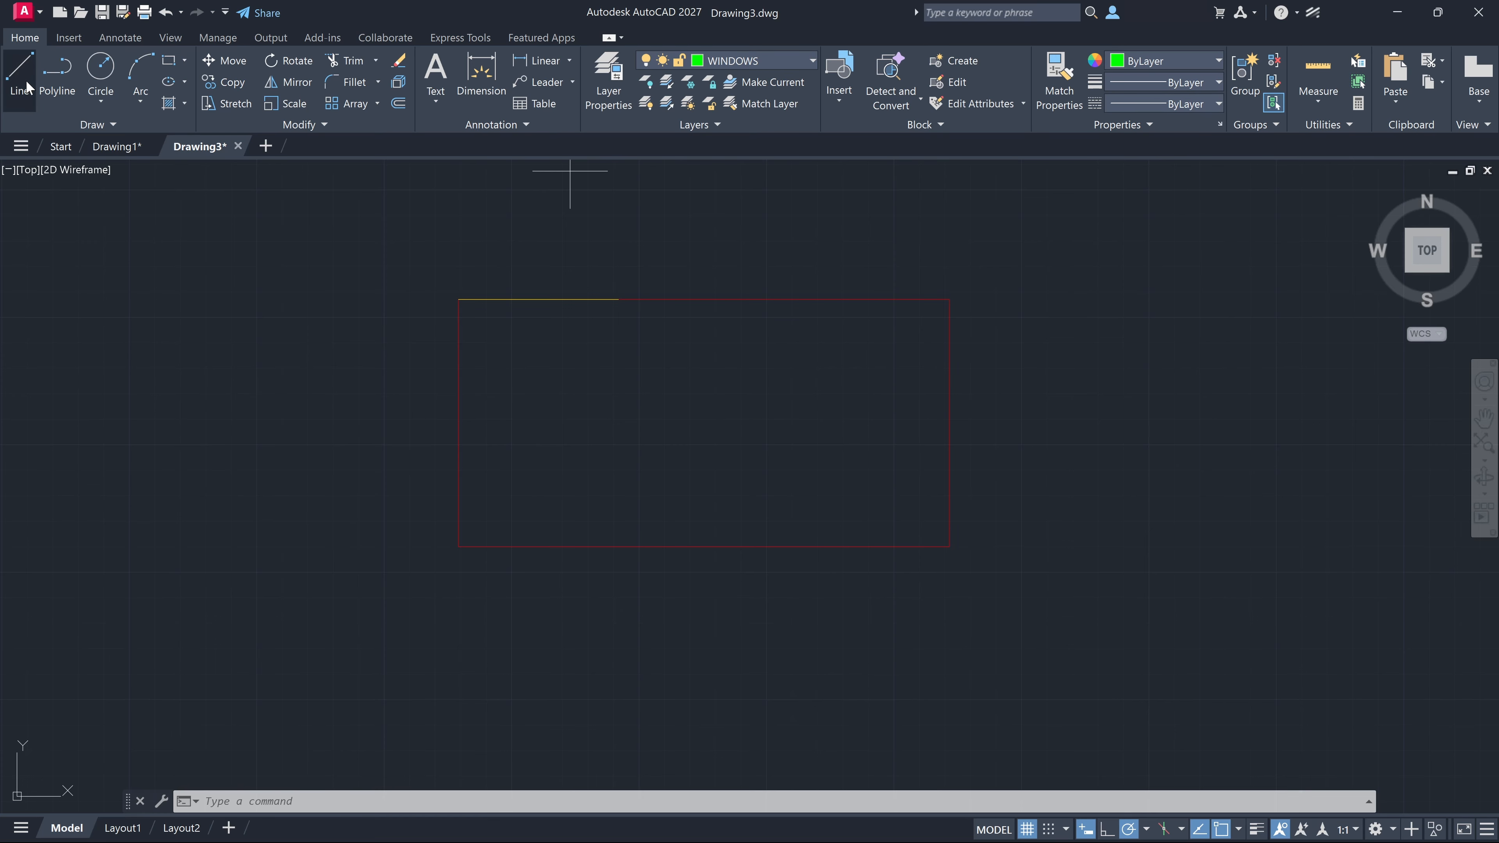
{"action": "key", "text": "Return"}
{"action": "left_click", "coordinate": [948, 299]}
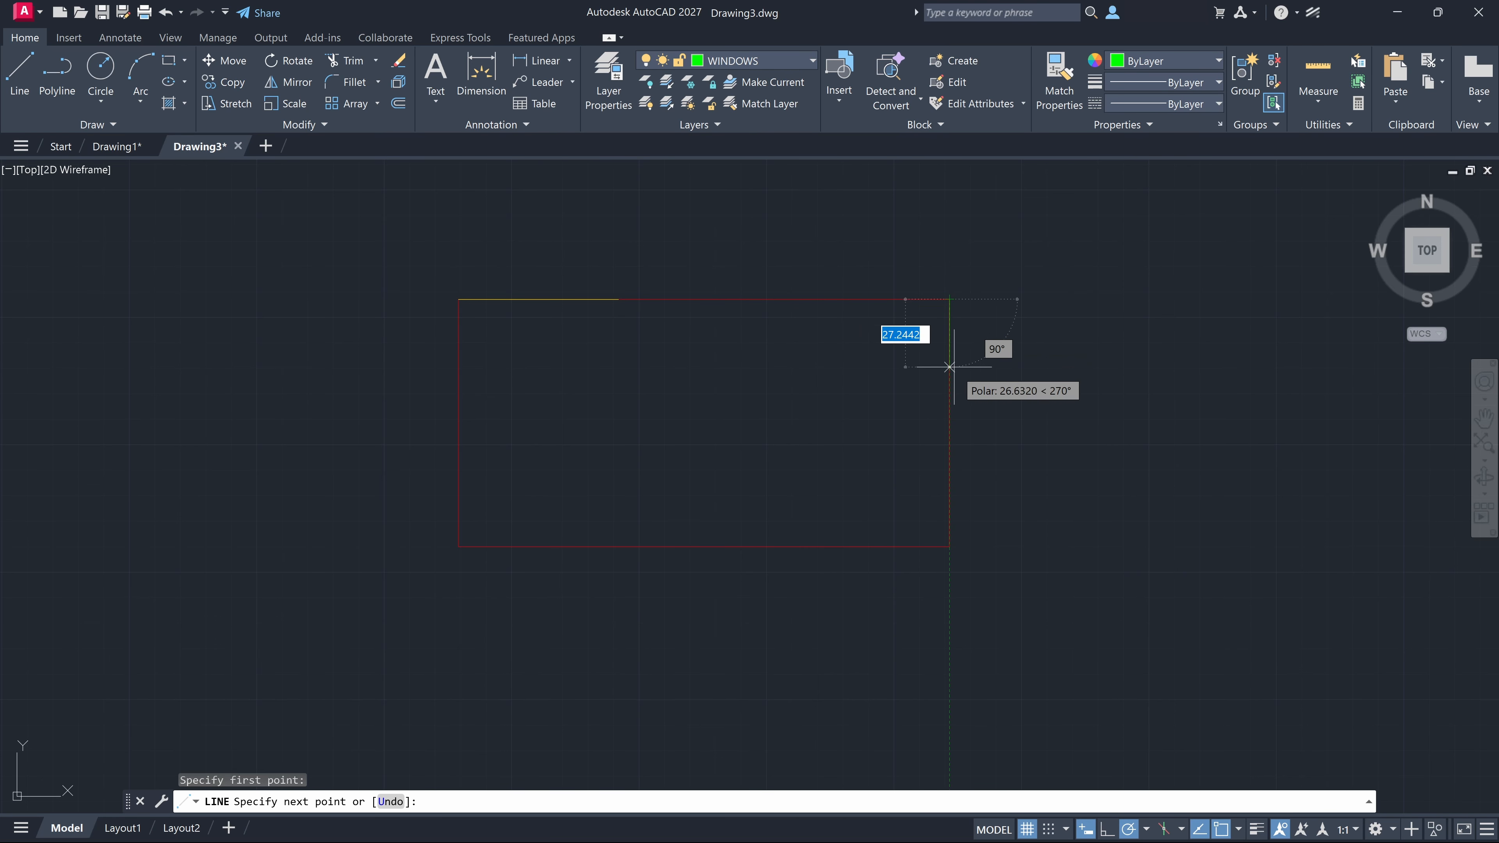
{"action": "left_click", "coordinate": [949, 370]}
{"action": "key", "text": "Escape"}
- Turn the DOORS layer off and on again
{"action": "left_click", "coordinate": [745, 61]}
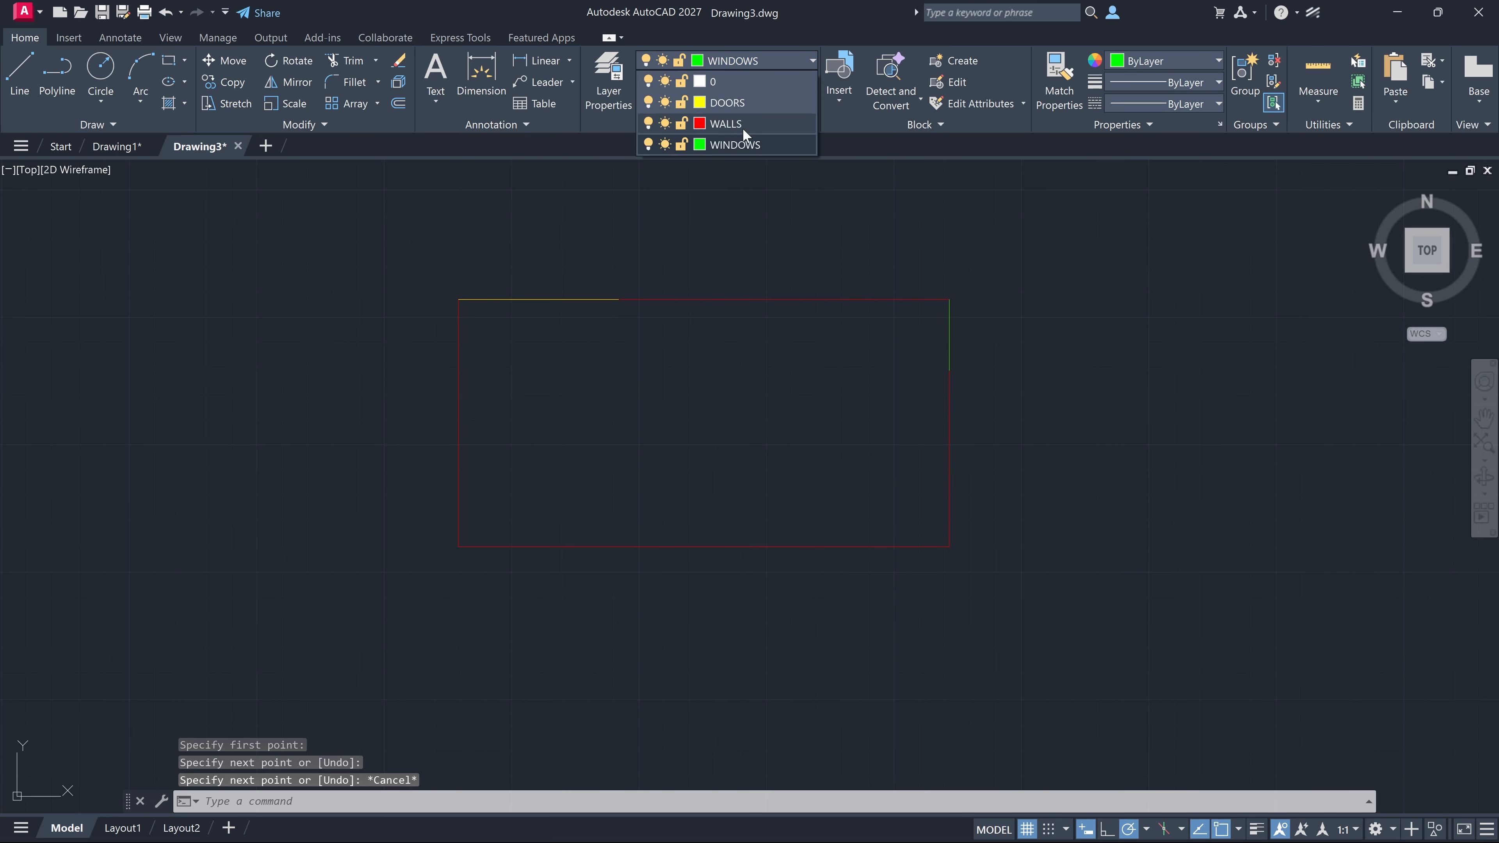
{"action": "left_click", "coordinate": [648, 101]}
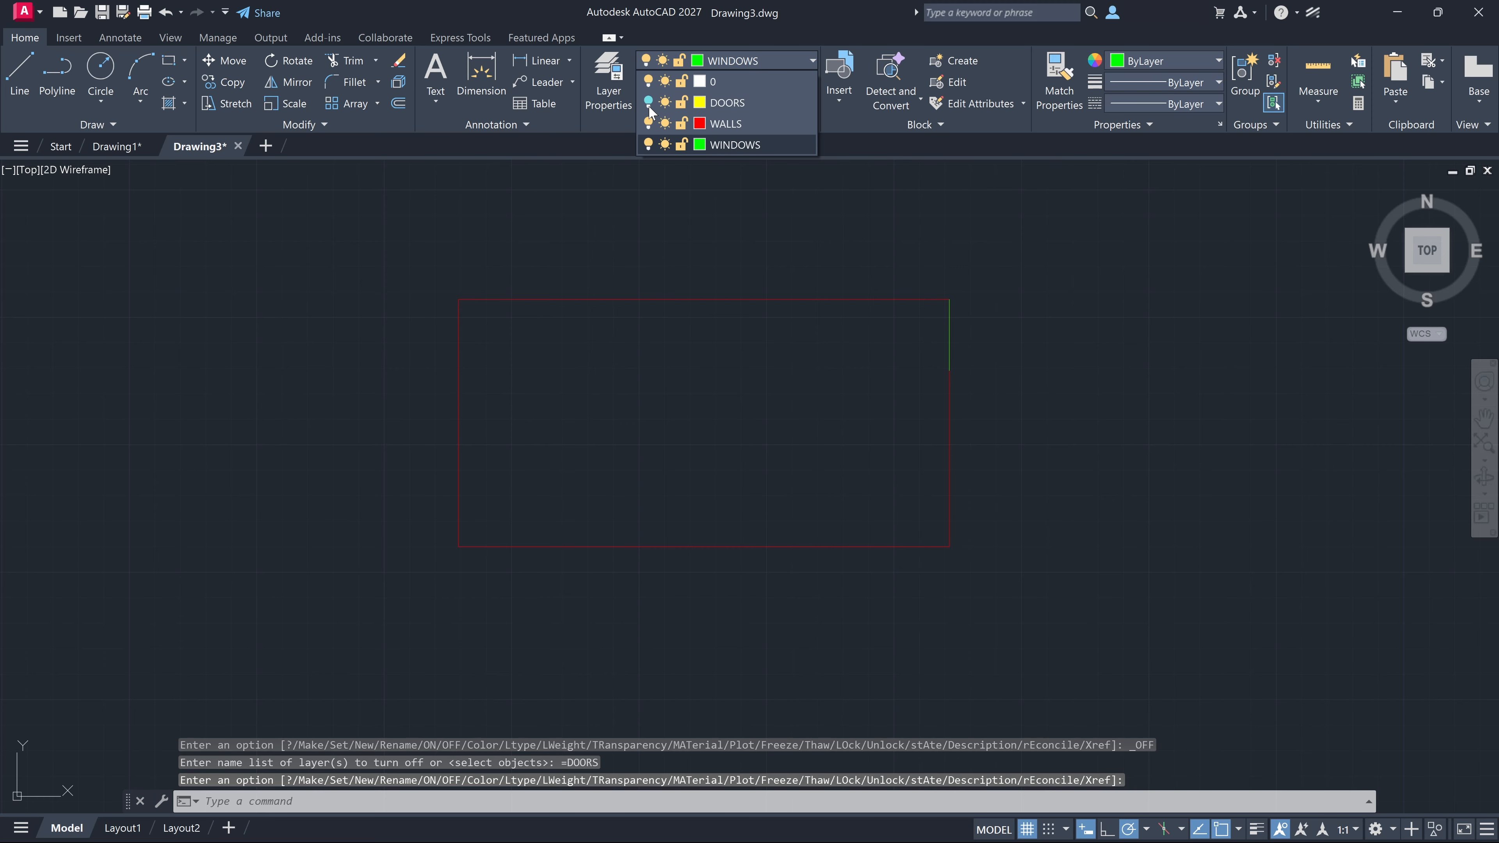
{"action": "left_click", "coordinate": [648, 101]}
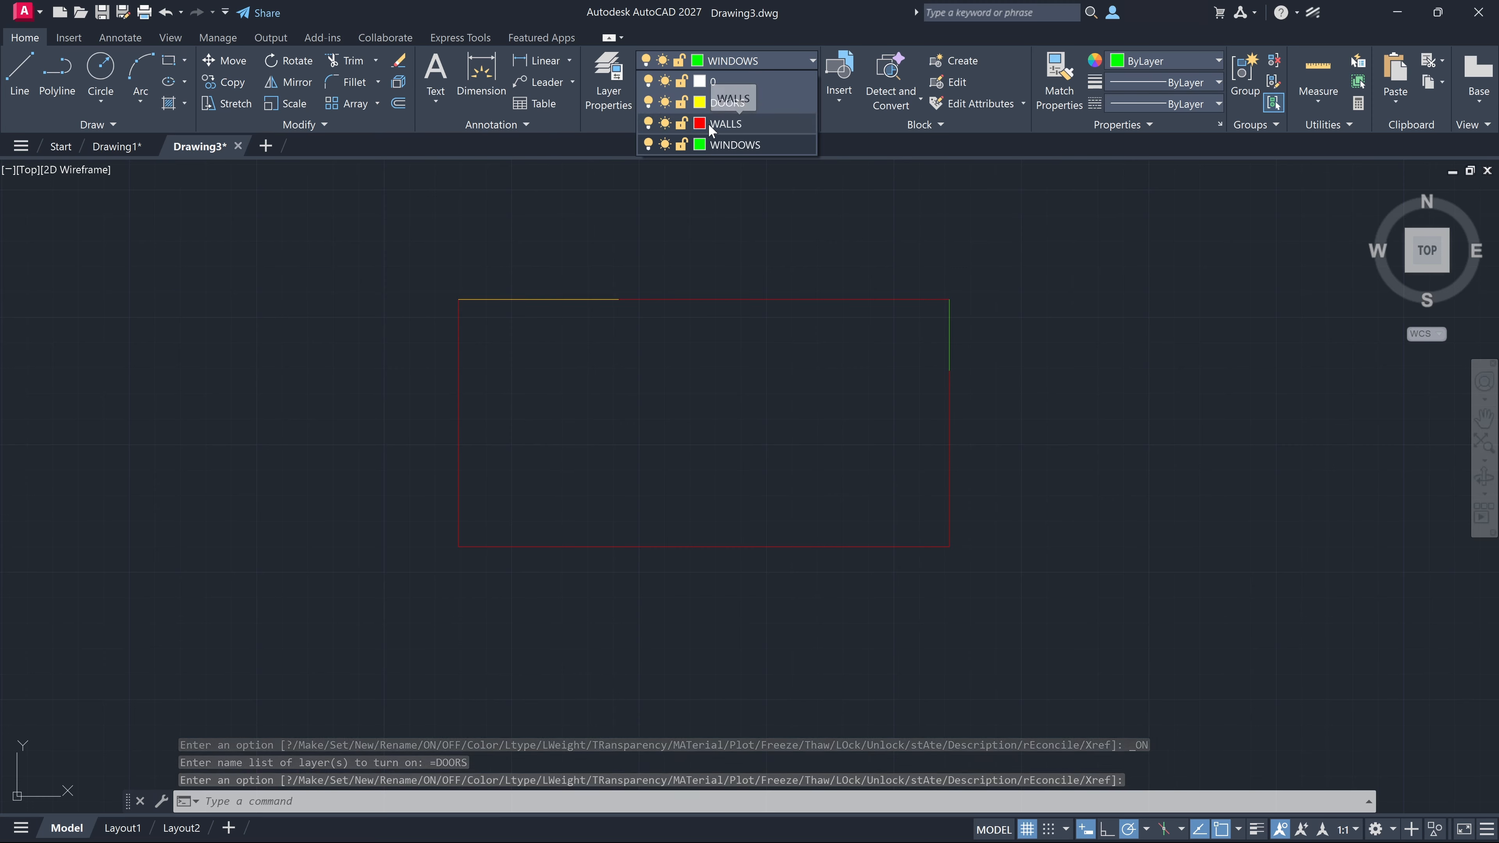
{"action": "left_click", "coordinate": [736, 295]}
{"action": "key", "text": "Escape"}
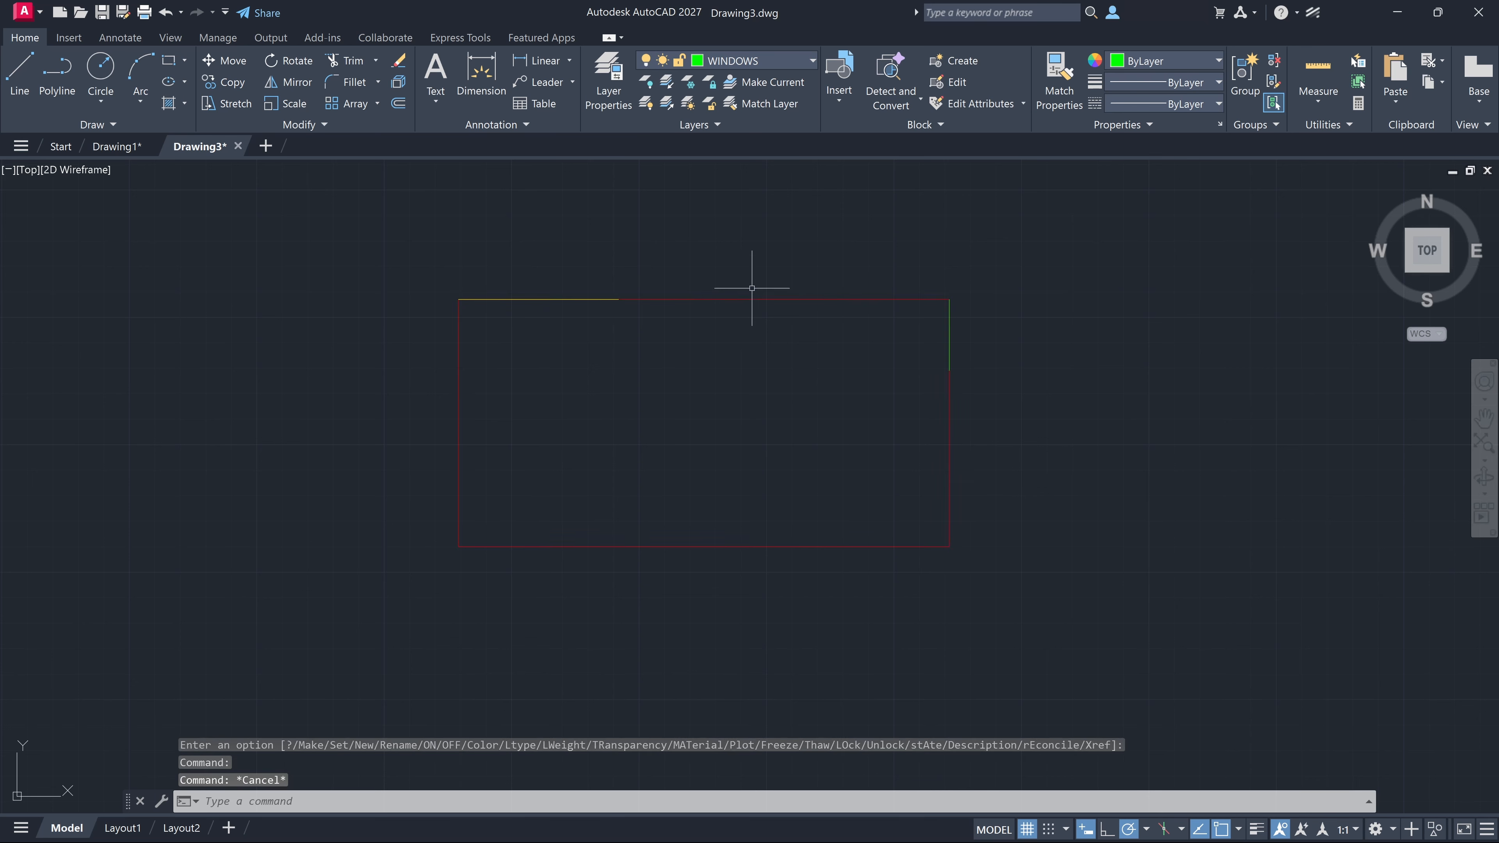
{"action": "left_click", "coordinate": [751, 61]}
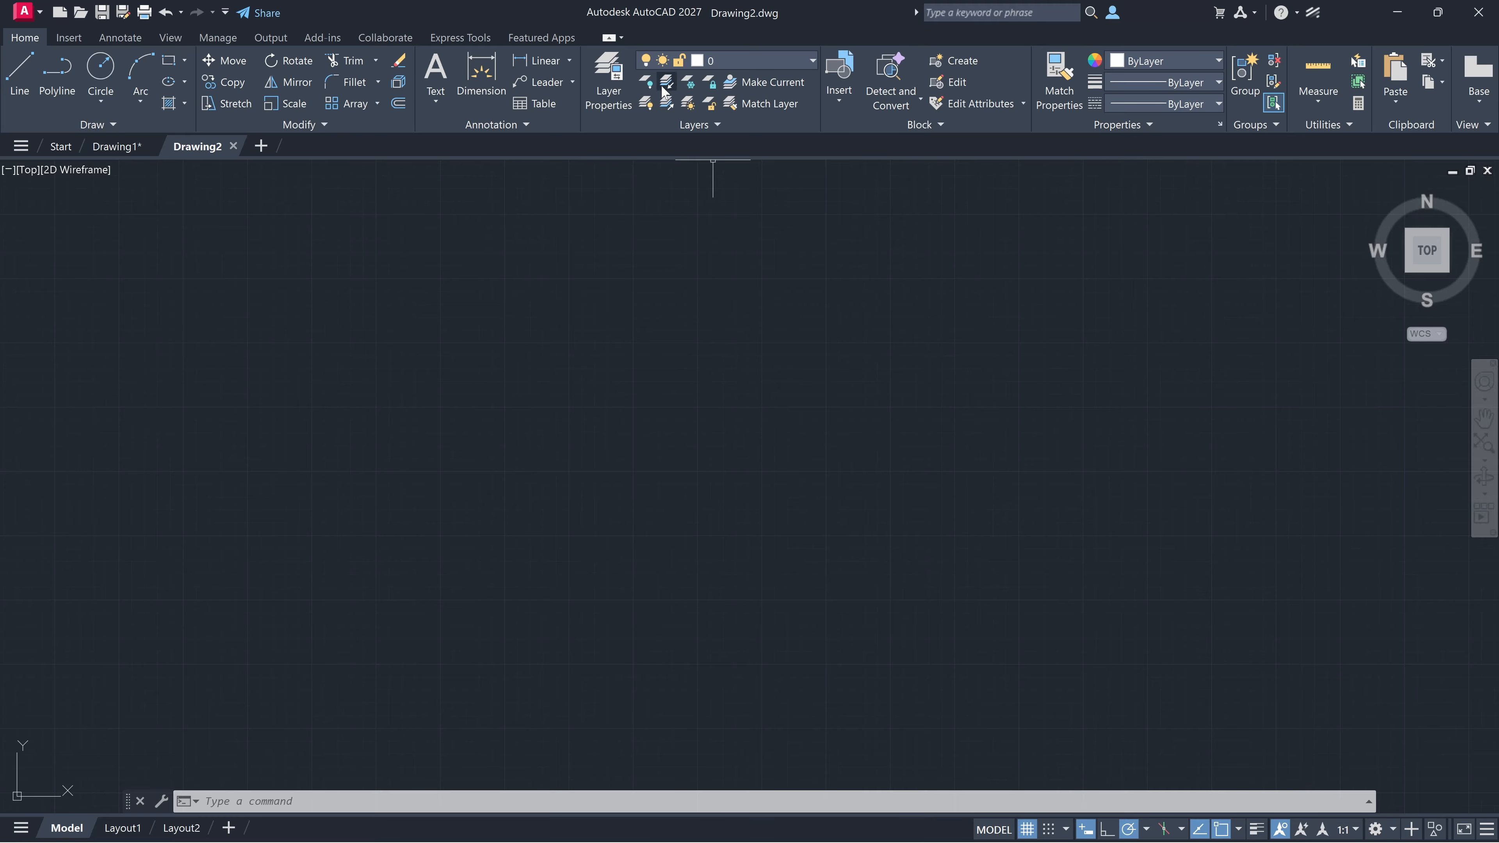
- Create three layers named wall, doors and windows in Drawing2
{"action": "type", "text": "LA"}
{"action": "key", "text": "Return"}
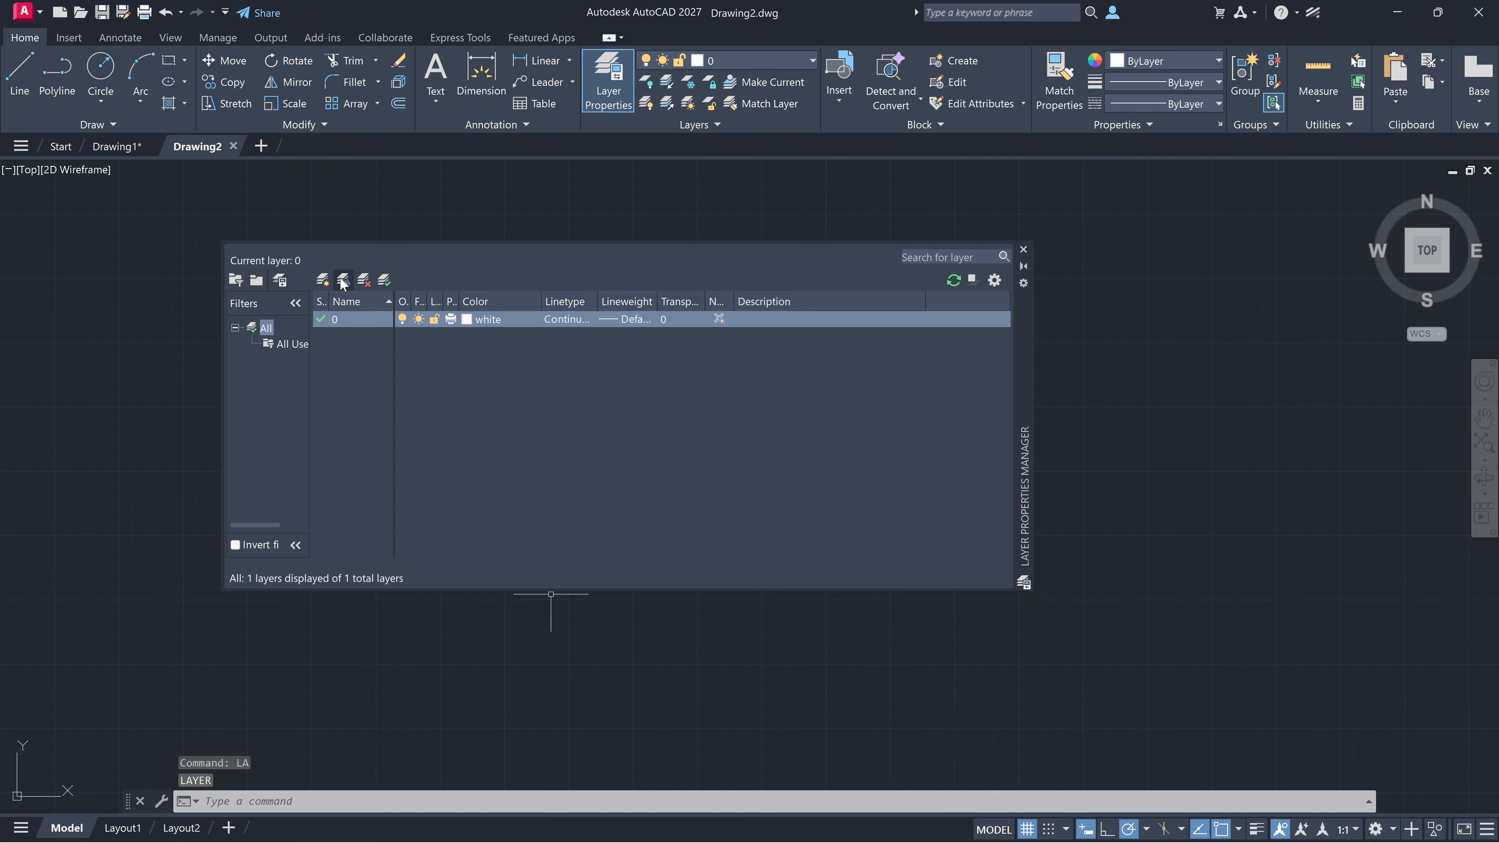
{"action": "left_click", "coordinate": [343, 281]}
{"action": "type", "text": "wall,doors,windo"}
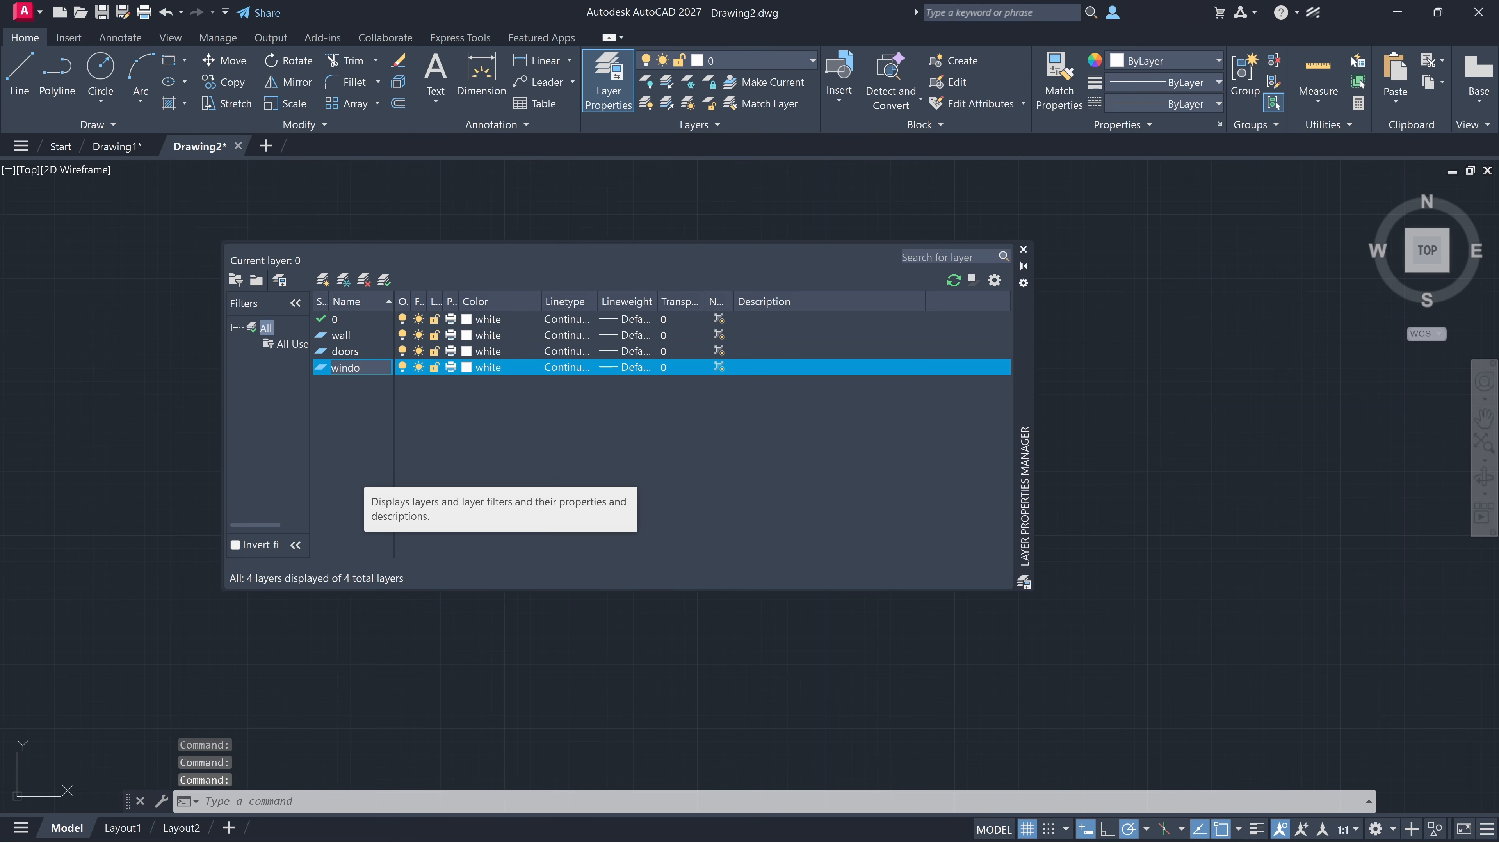
{"action": "type", "text": "ws"}
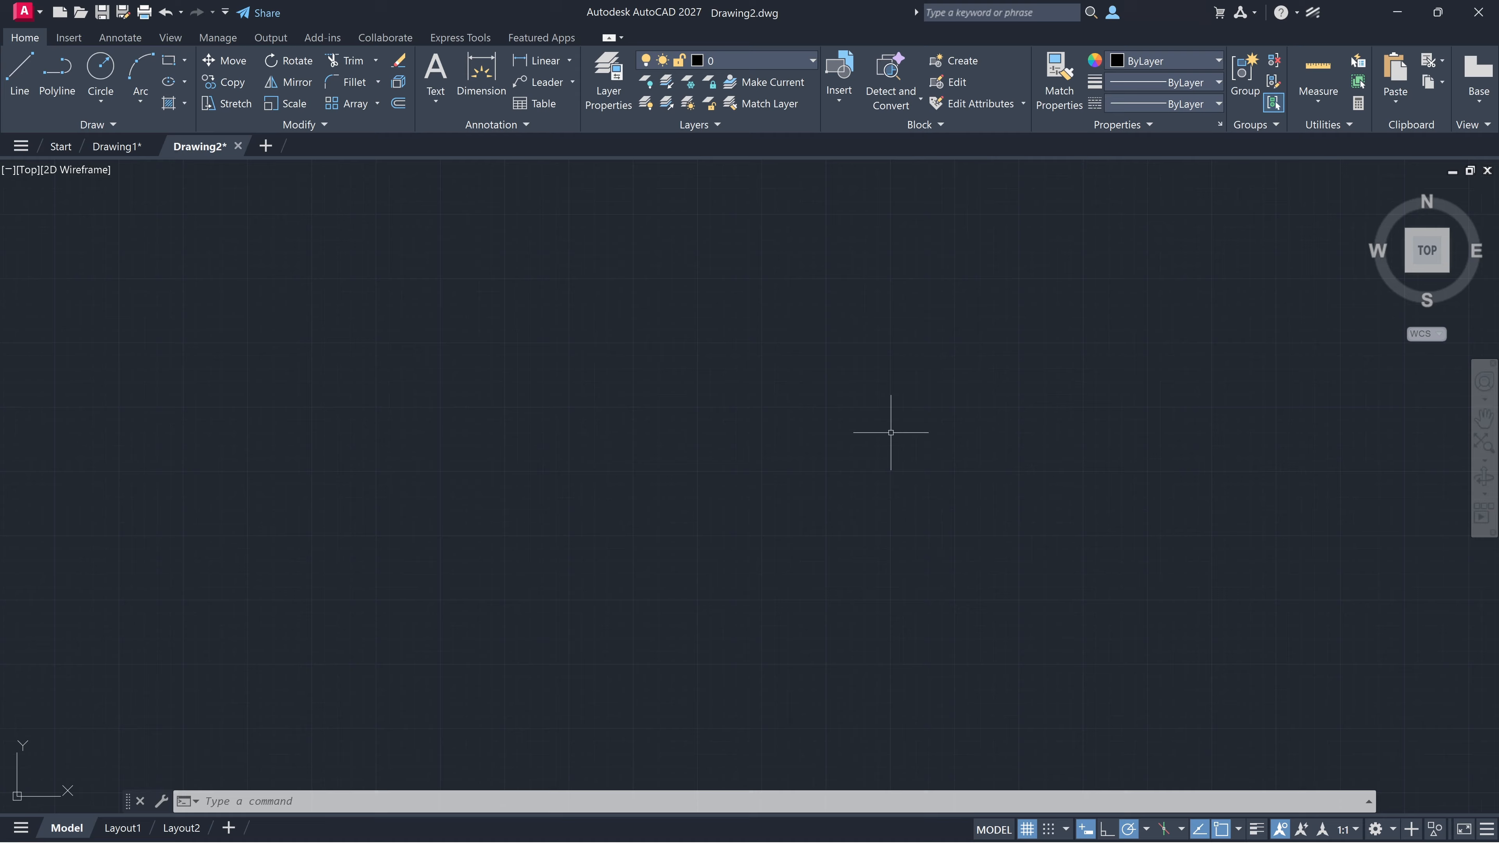
- Make wall the current layer in Drawing2
{"action": "left_click", "coordinate": [745, 61]}
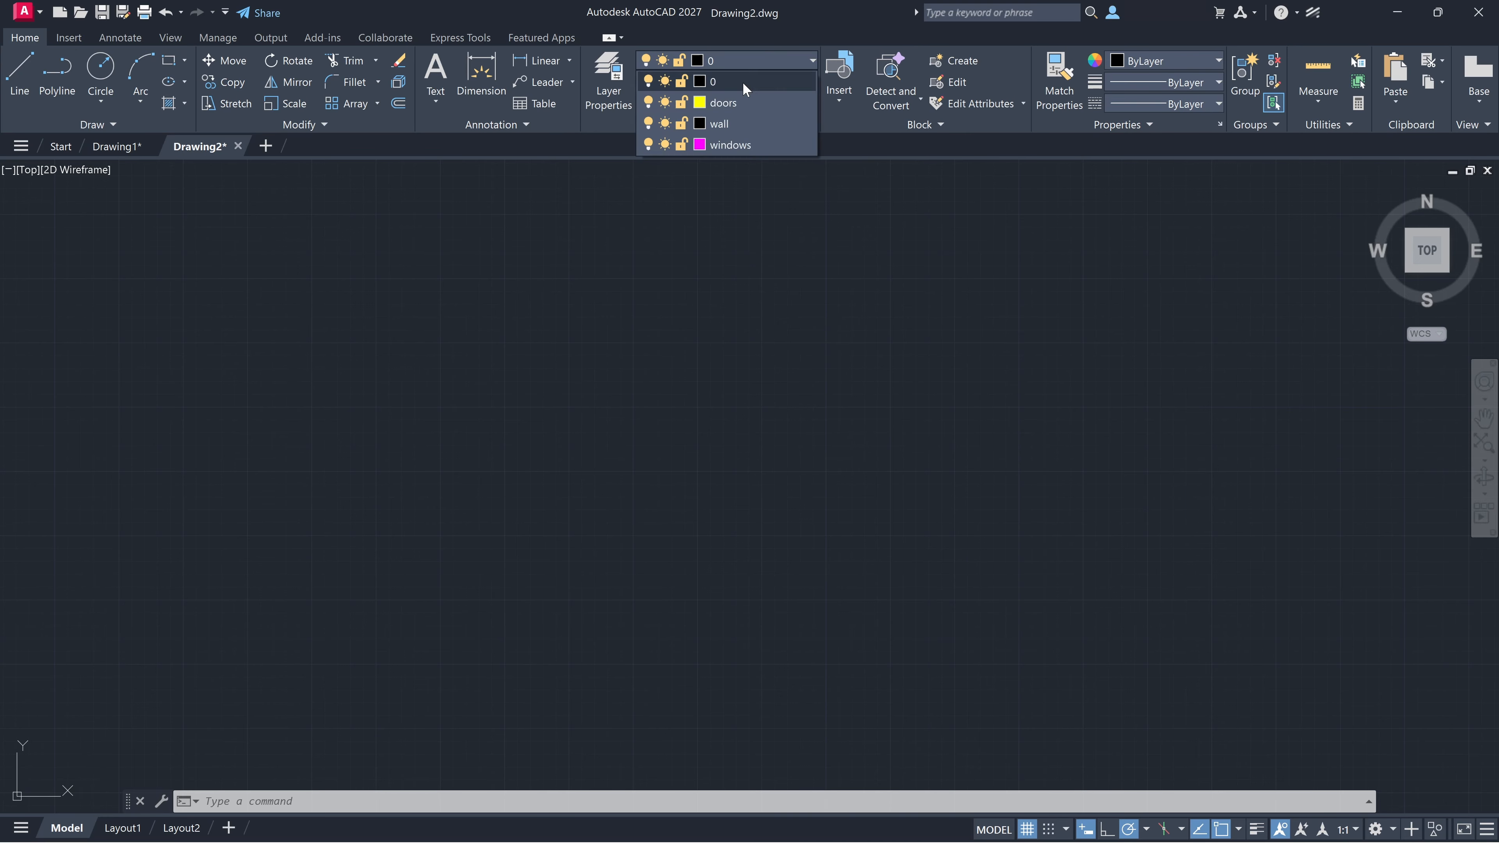
{"action": "left_click", "coordinate": [733, 123]}
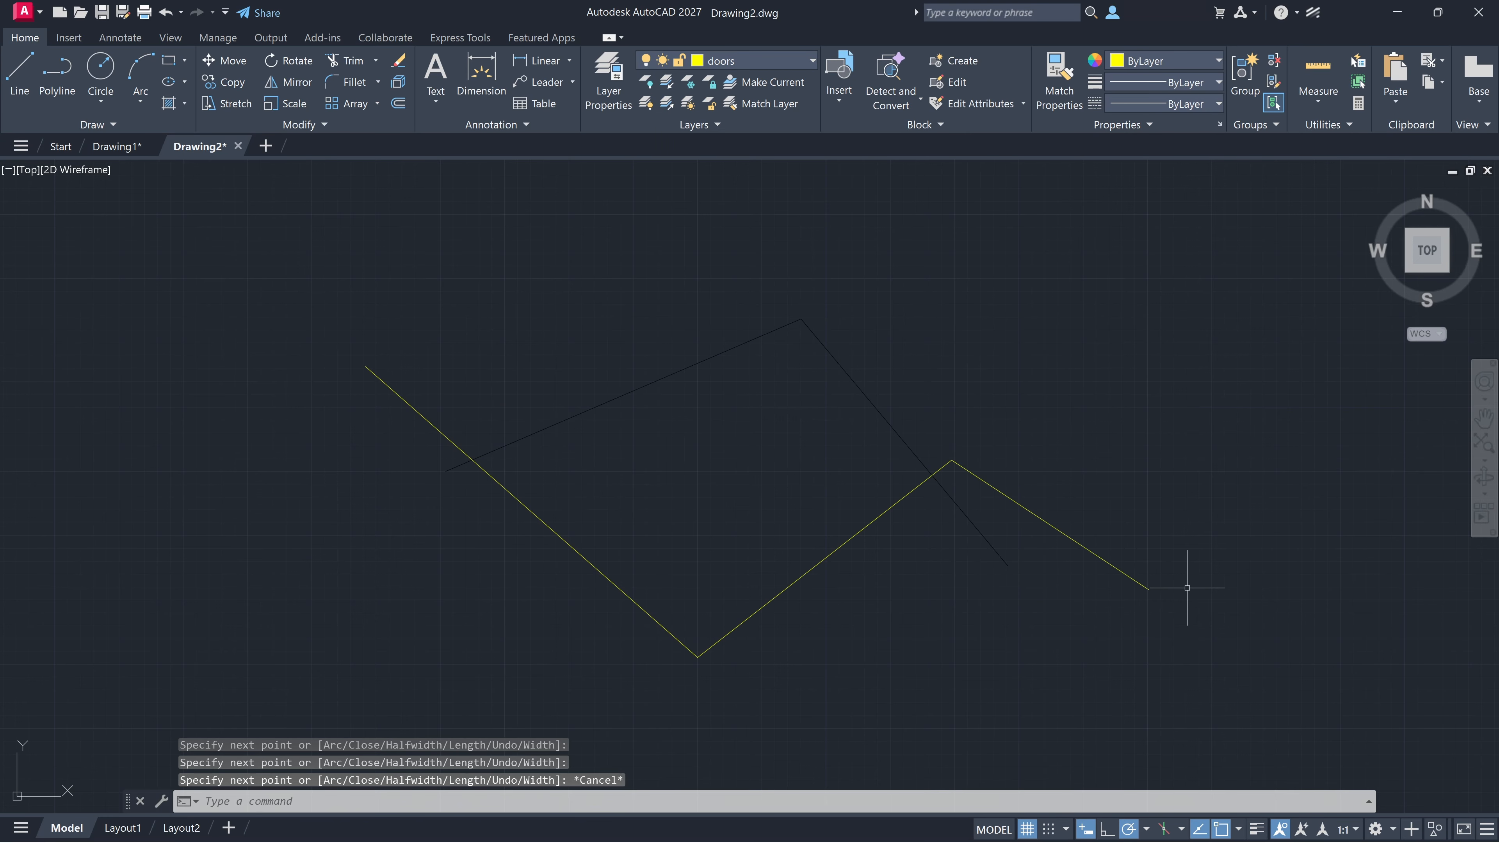
{"action": "left_click", "coordinate": [733, 61]}
{"action": "left_click", "coordinate": [732, 121]}
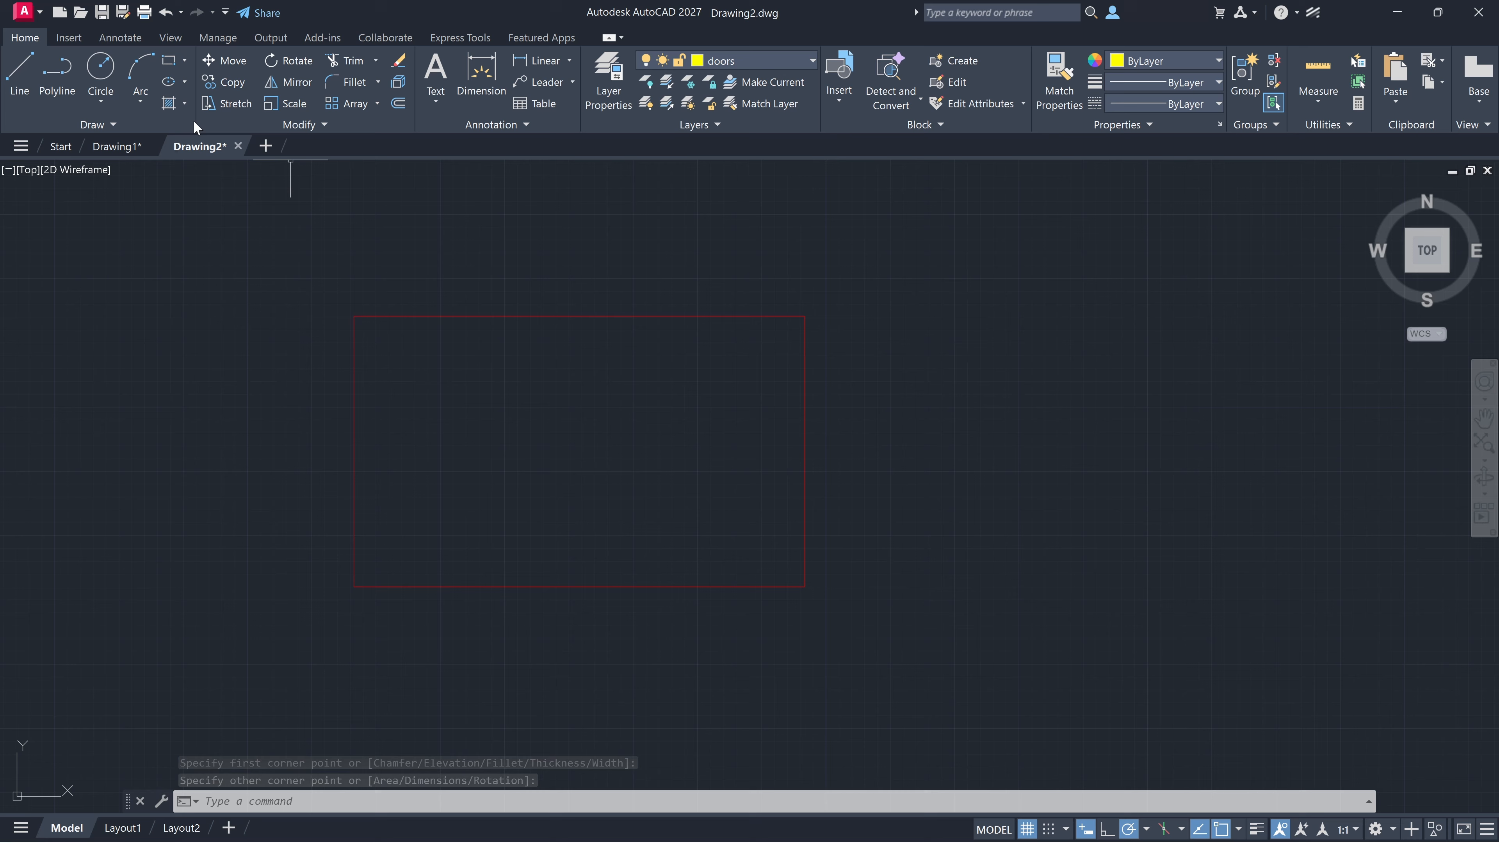
- Draw a short polyline on the doors layer along the rectangle's top edge, and start another polyline on the windows layer
{"action": "type", "text": "pl"}
{"action": "key", "text": "Return"}
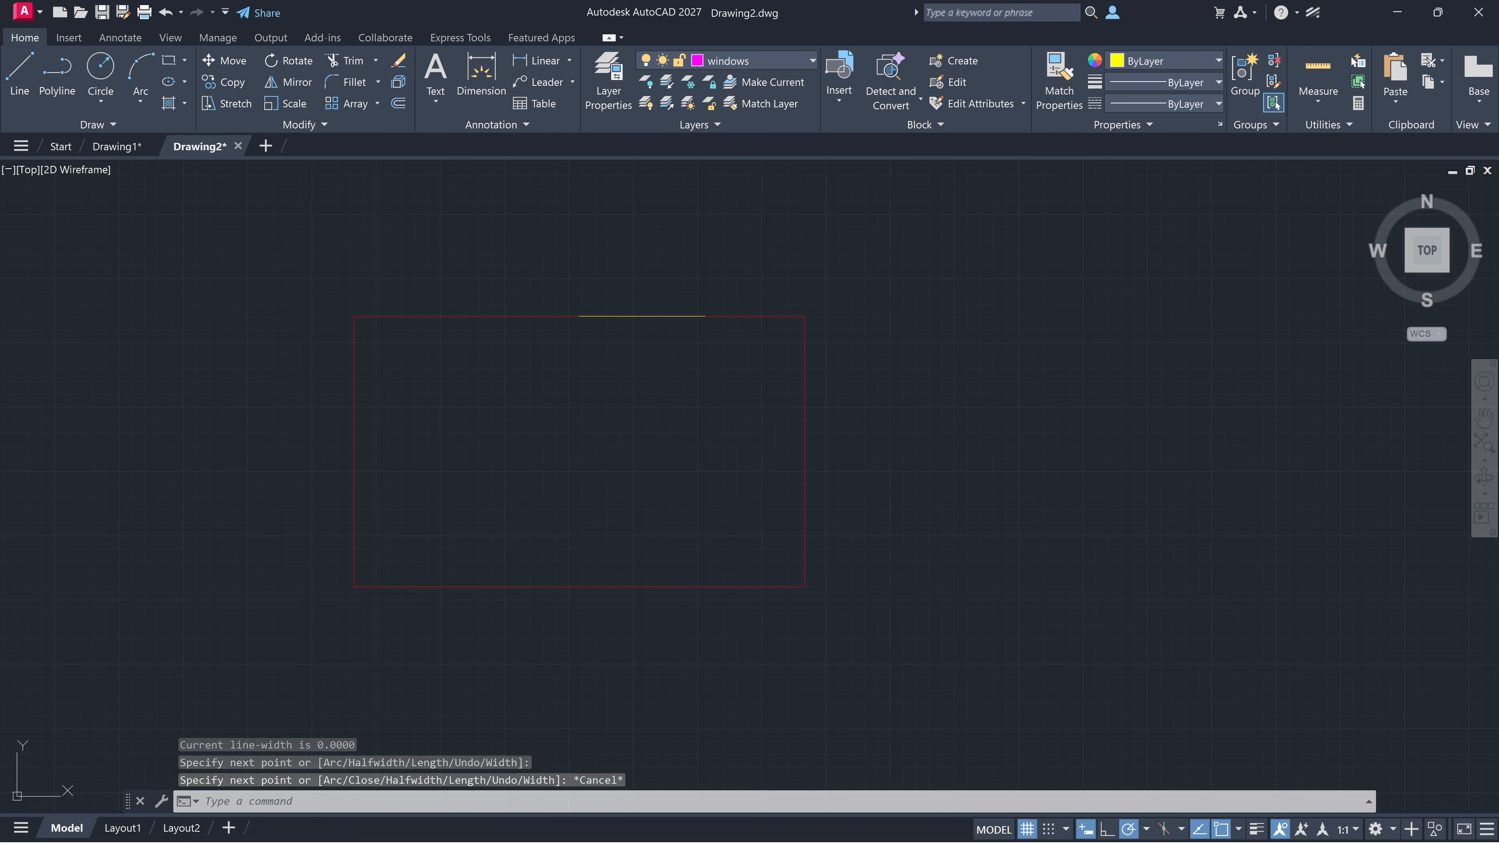
{"action": "type", "text": "pl"}
{"action": "key", "text": "Return"}
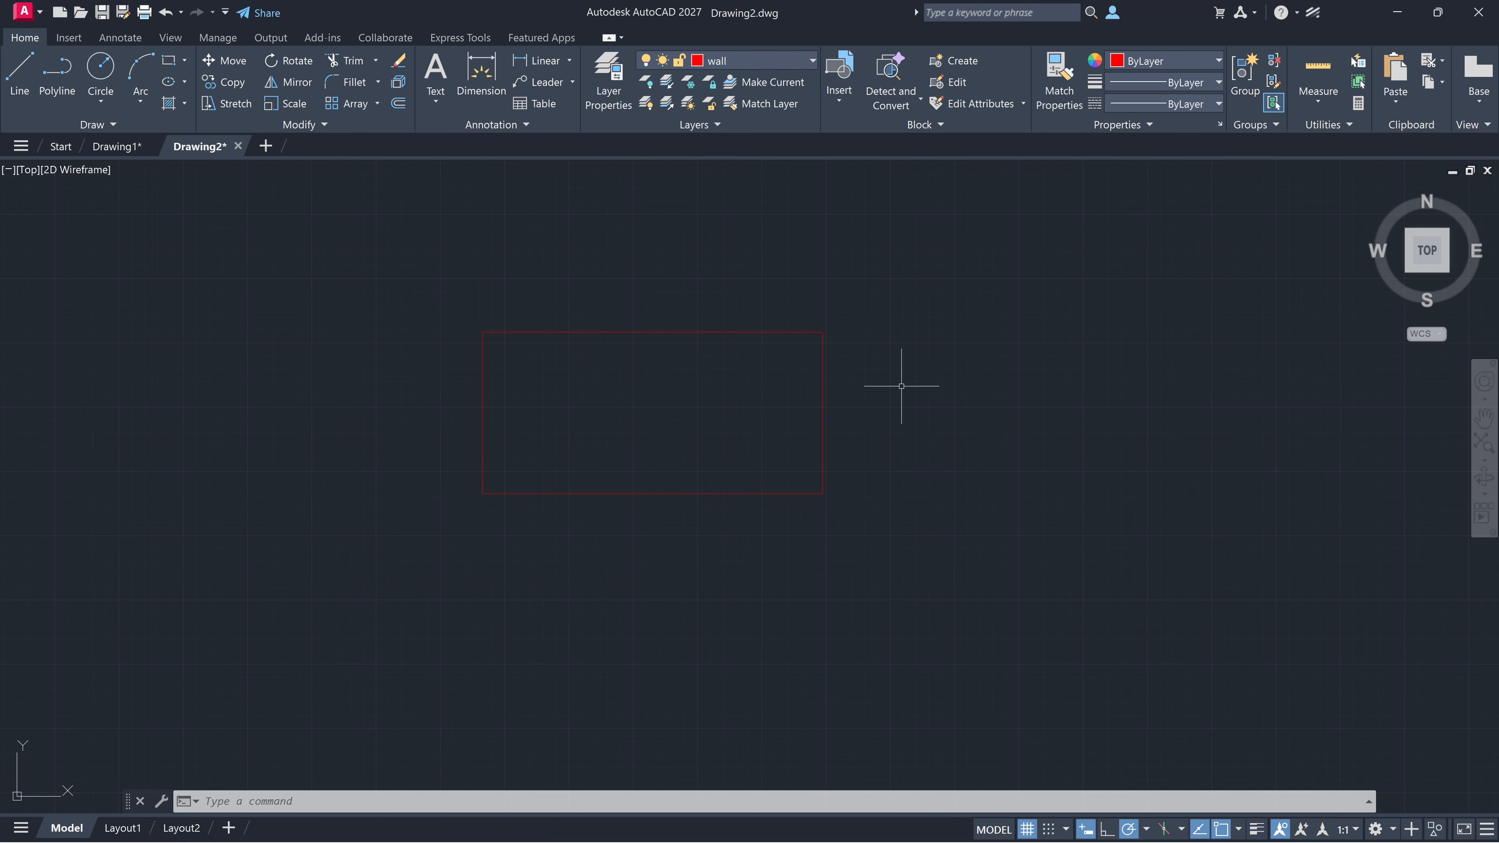
- Move the rectangle from the wall layer to the doors layer
{"action": "key", "text": "ctrl+a"}
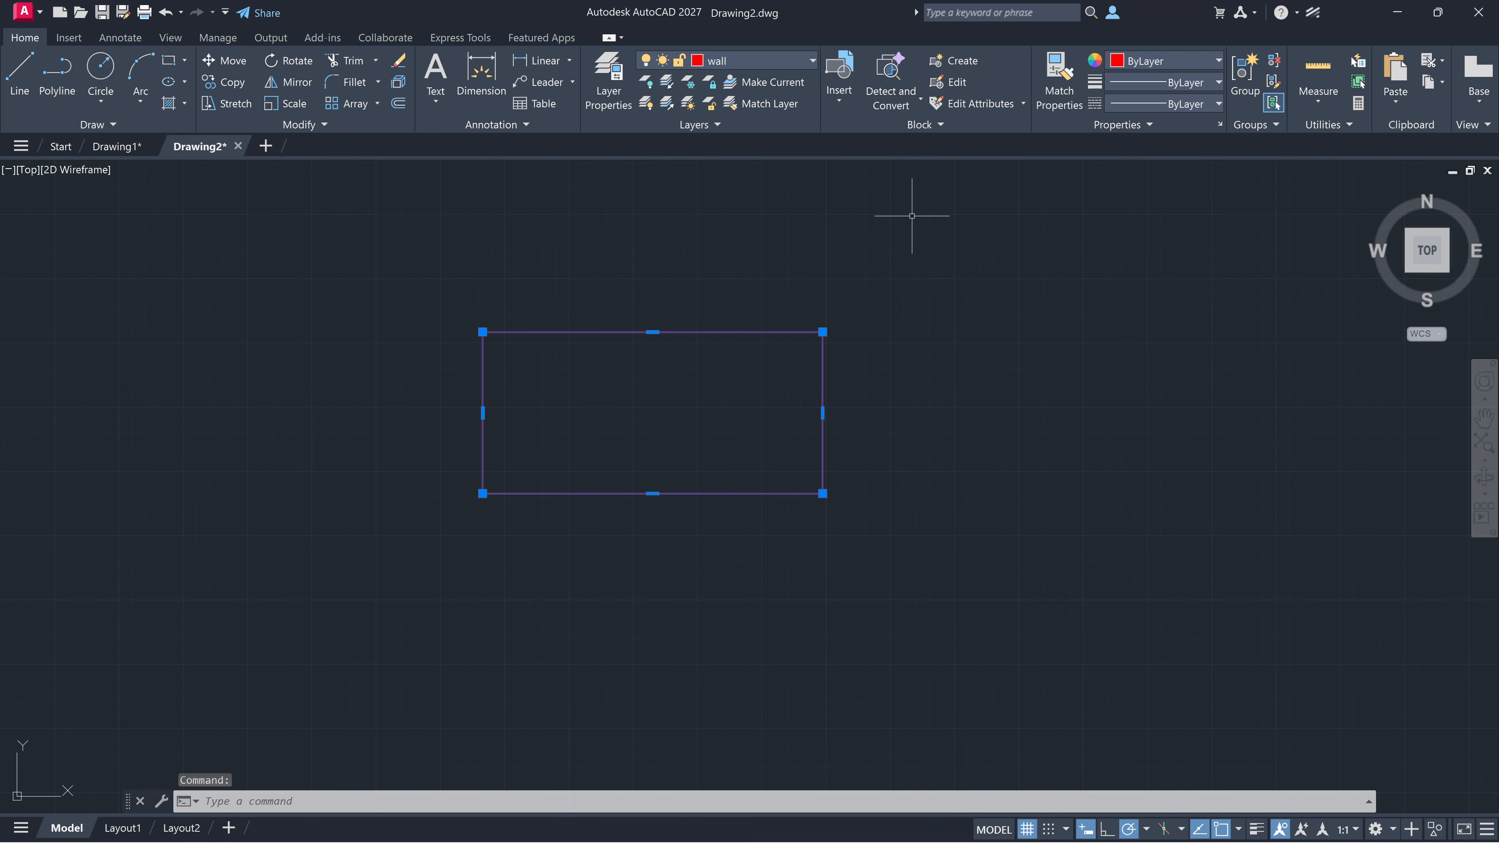
{"action": "left_click", "coordinate": [754, 62]}
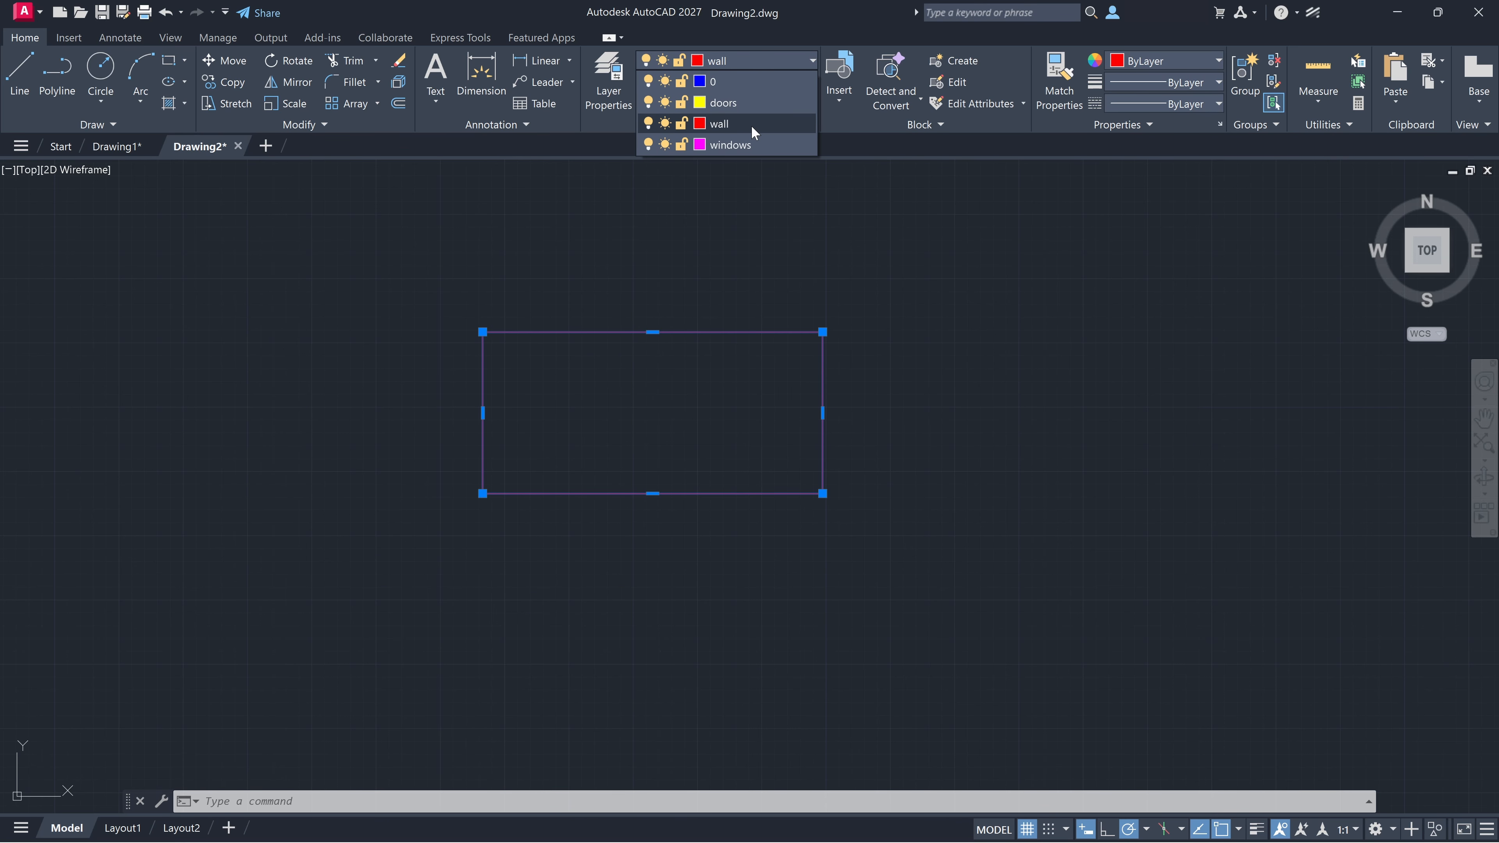
{"action": "left_click", "coordinate": [723, 103]}
{"action": "key", "text": "Escape"}
{"action": "left_click", "coordinate": [754, 61]}
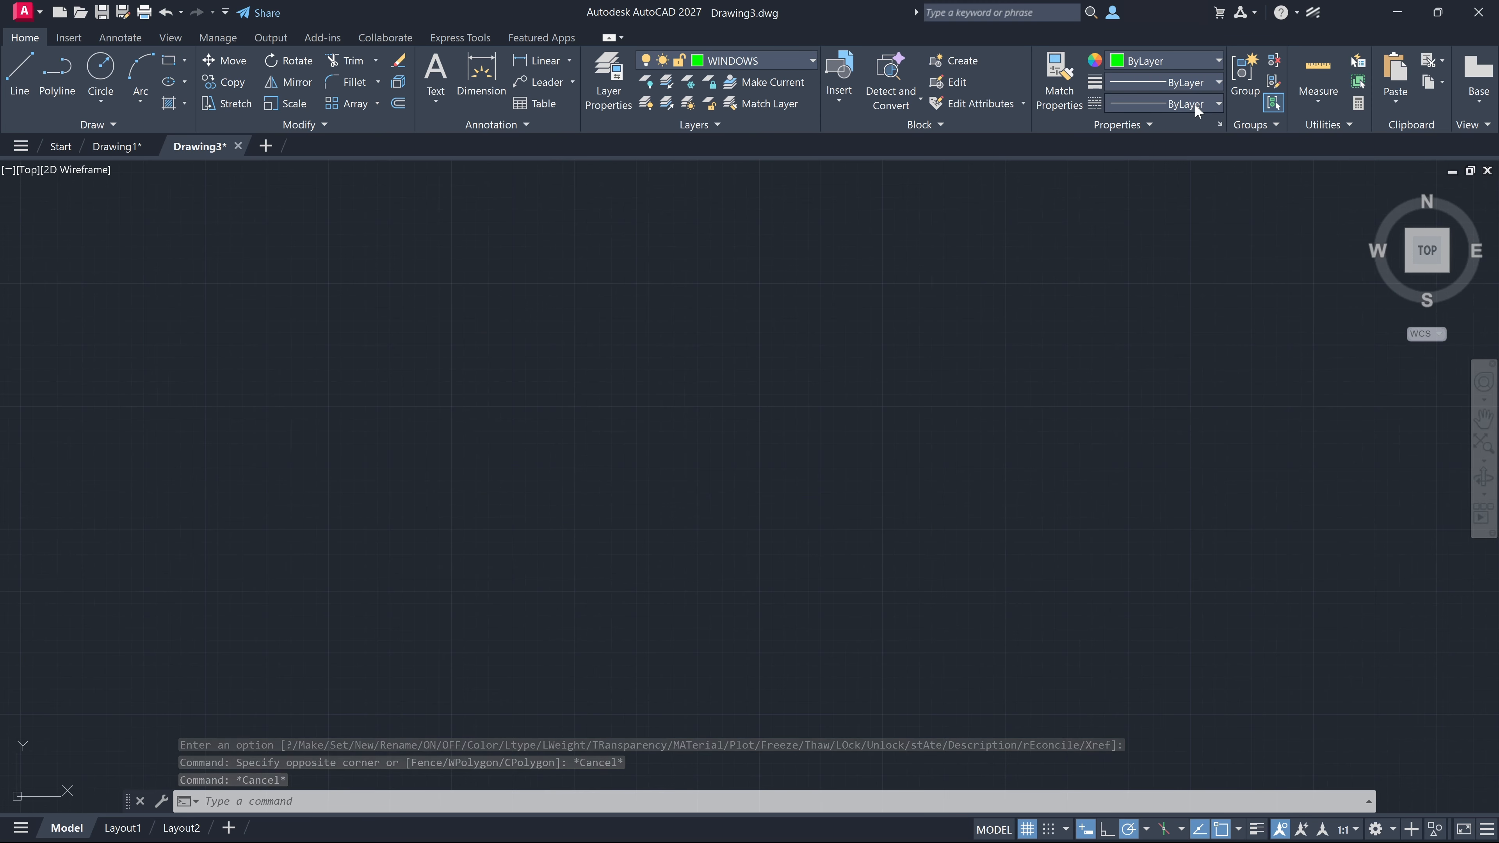
{"action": "left_click", "coordinate": [1194, 103]}
{"action": "left_click", "coordinate": [1194, 88]}
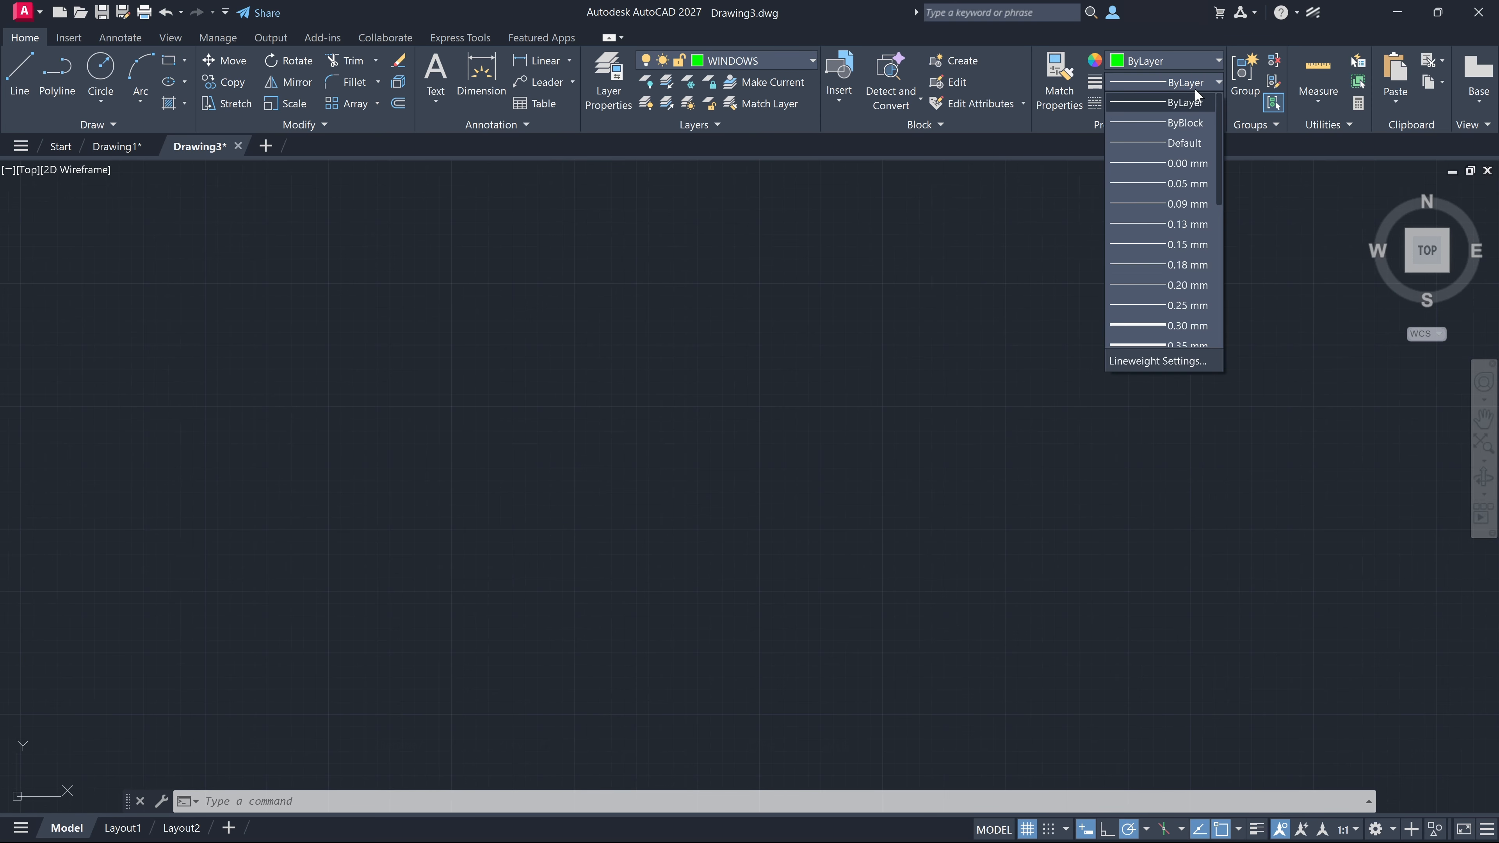
{"action": "scroll", "coordinate": [1147, 324], "scroll_direction": "down", "scroll_amount": 5}
{"action": "scroll", "coordinate": [1147, 324], "scroll_direction": "up", "scroll_amount": 3}
{"action": "key", "text": "Escape"}
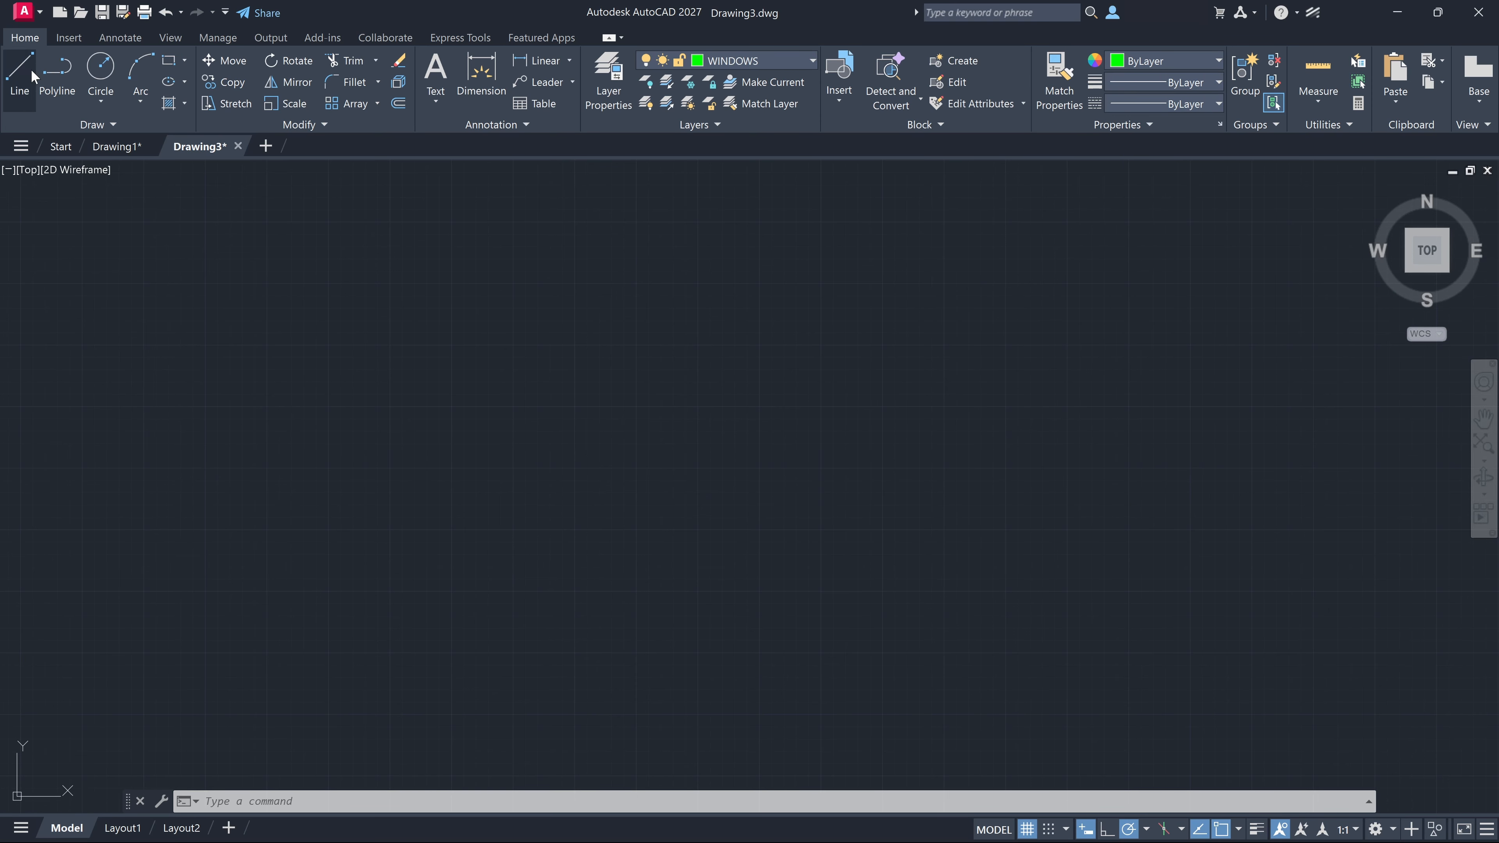
- Make WALLS the current layer in Drawing3 for a new line
{"action": "left_click", "coordinate": [740, 54]}
{"action": "left_click", "coordinate": [732, 124]}
{"action": "left_click", "coordinate": [1161, 61]}
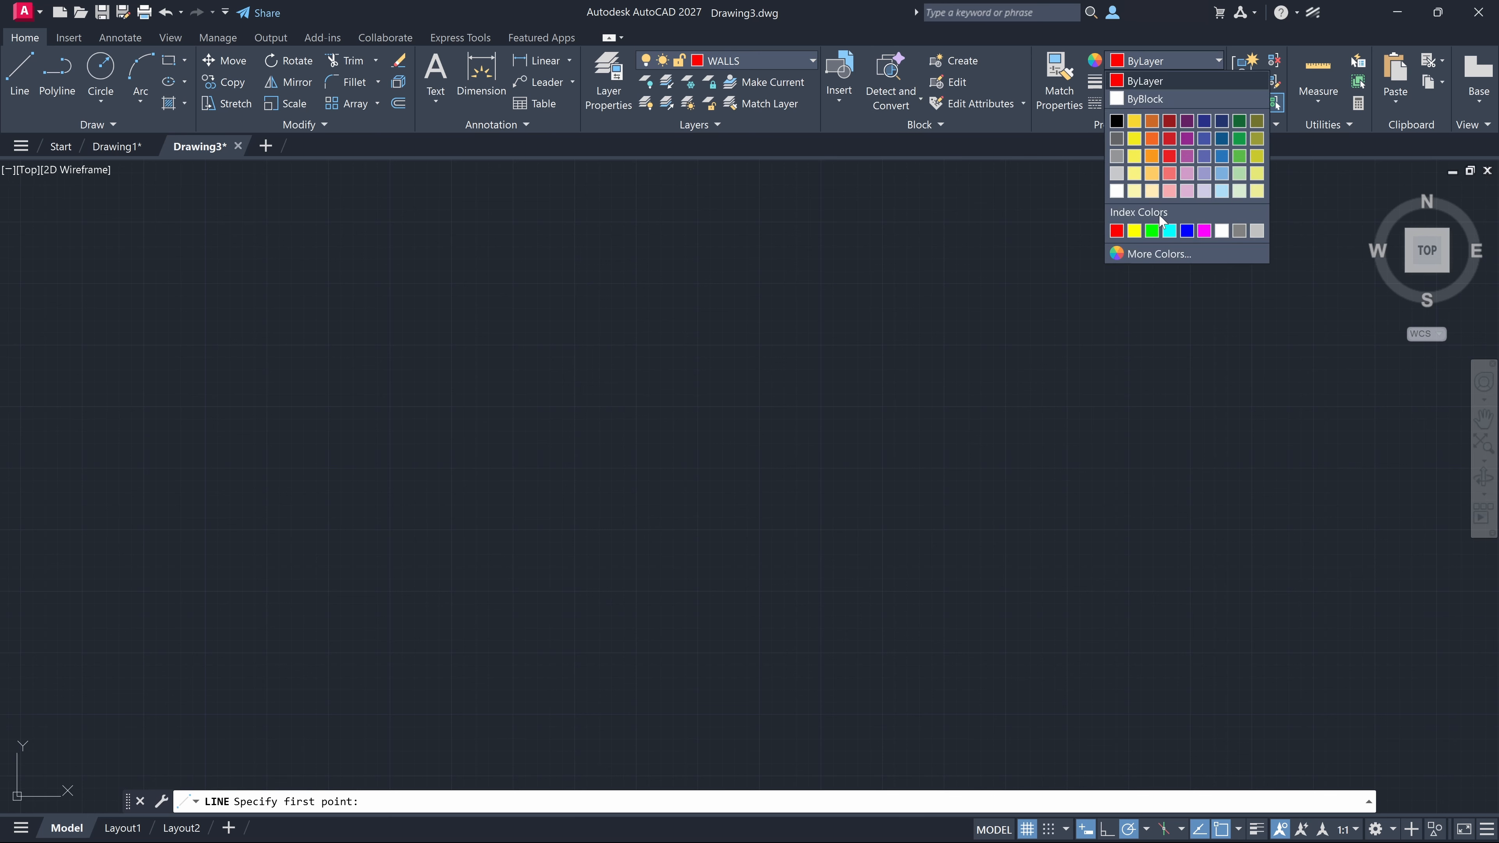
{"action": "left_click", "coordinate": [1066, 94]}
- Set the lineweight to 0.30 mm and draw a long horizontal line across the upper half of the drawing area
{"action": "left_click", "coordinate": [1150, 86]}
{"action": "scroll", "coordinate": [1165, 329], "scroll_direction": "down", "scroll_amount": 3}
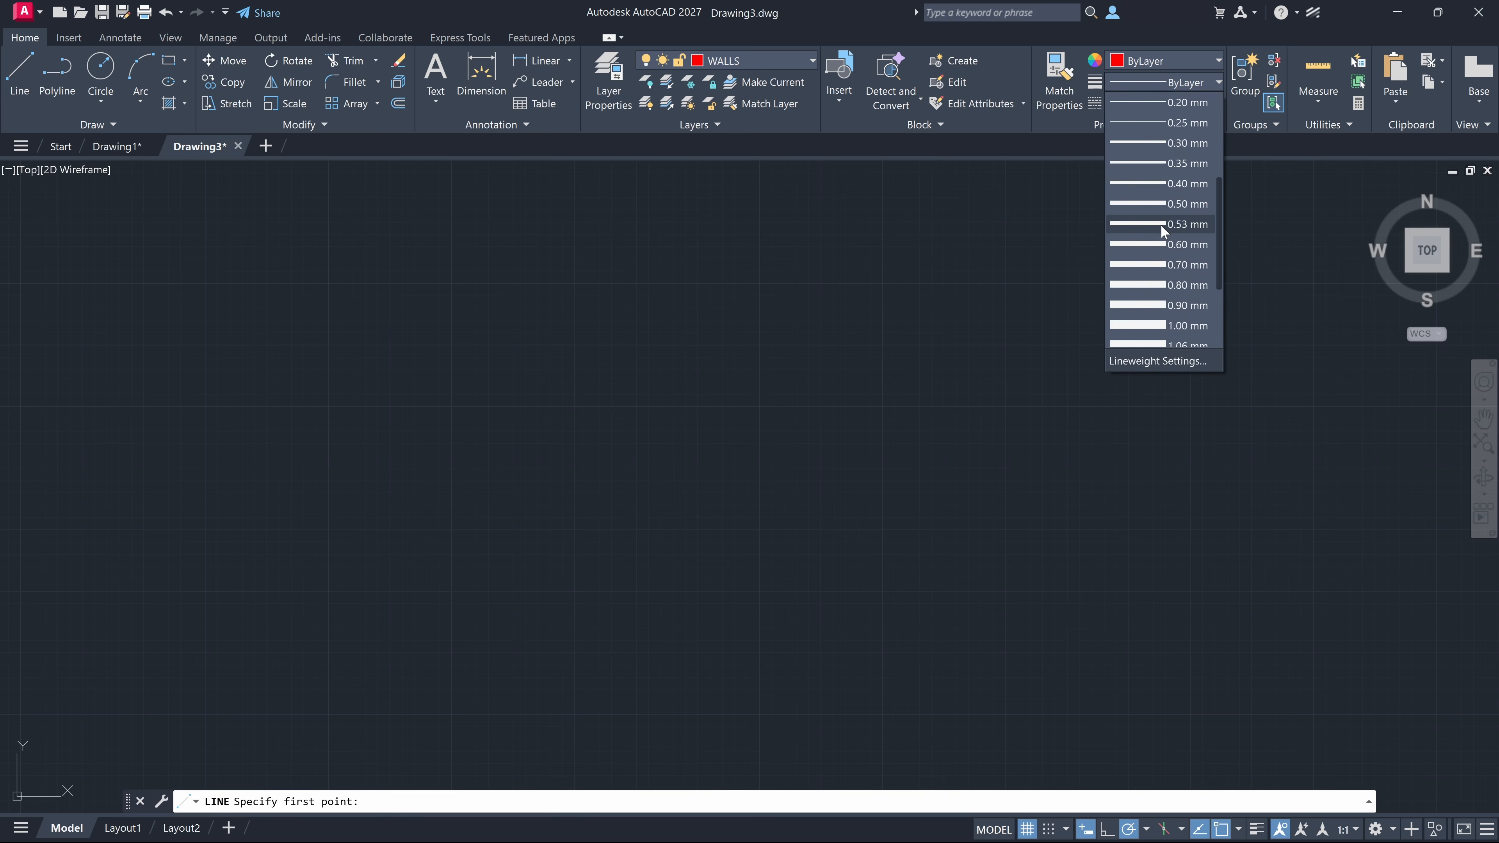
{"action": "left_click", "coordinate": [1159, 147]}
{"action": "left_click", "coordinate": [367, 364]}
{"action": "left_click", "coordinate": [1084, 364]}
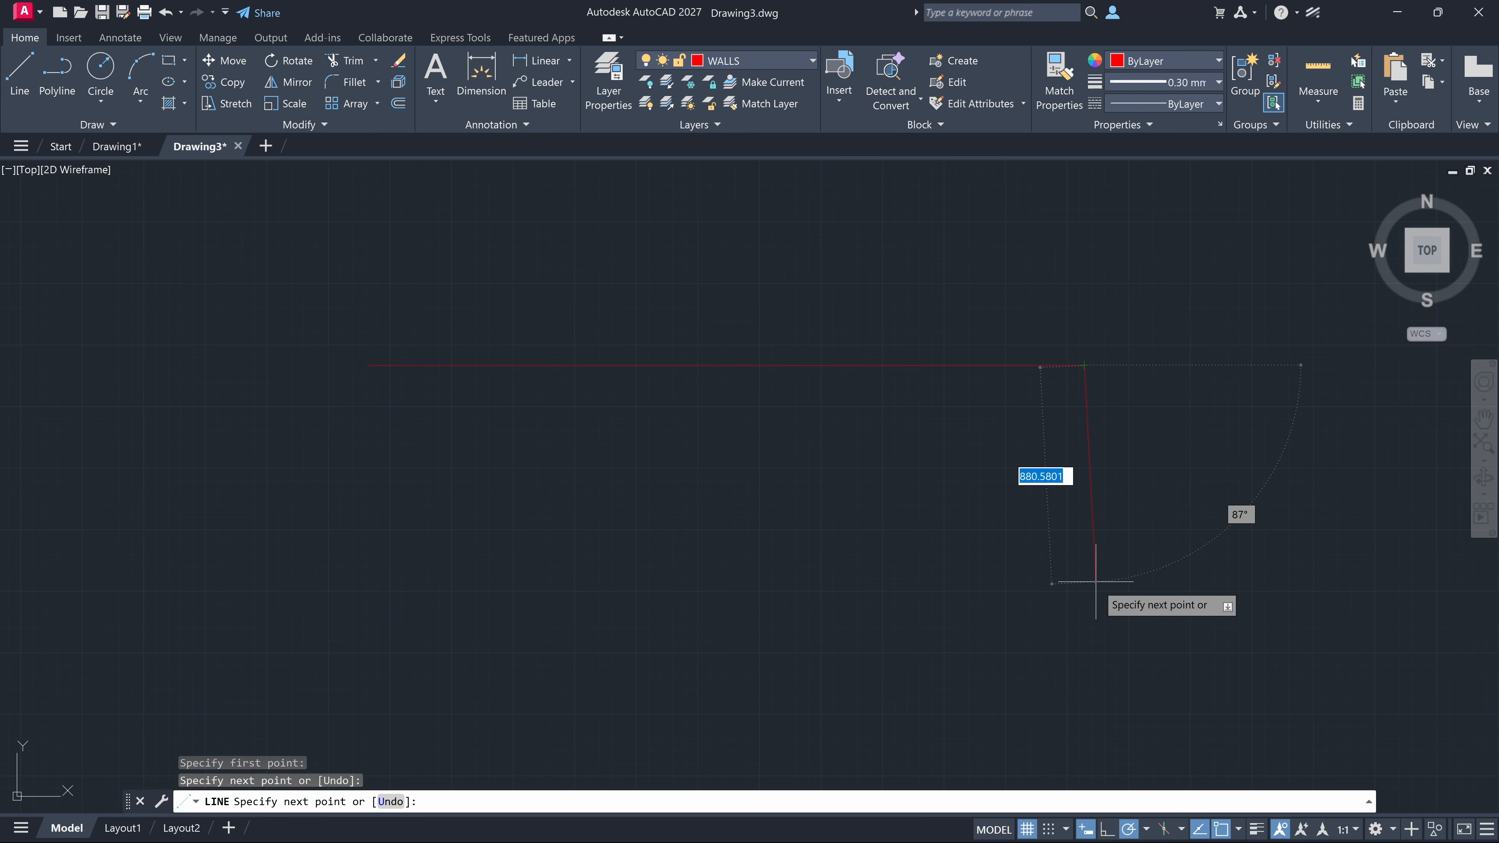